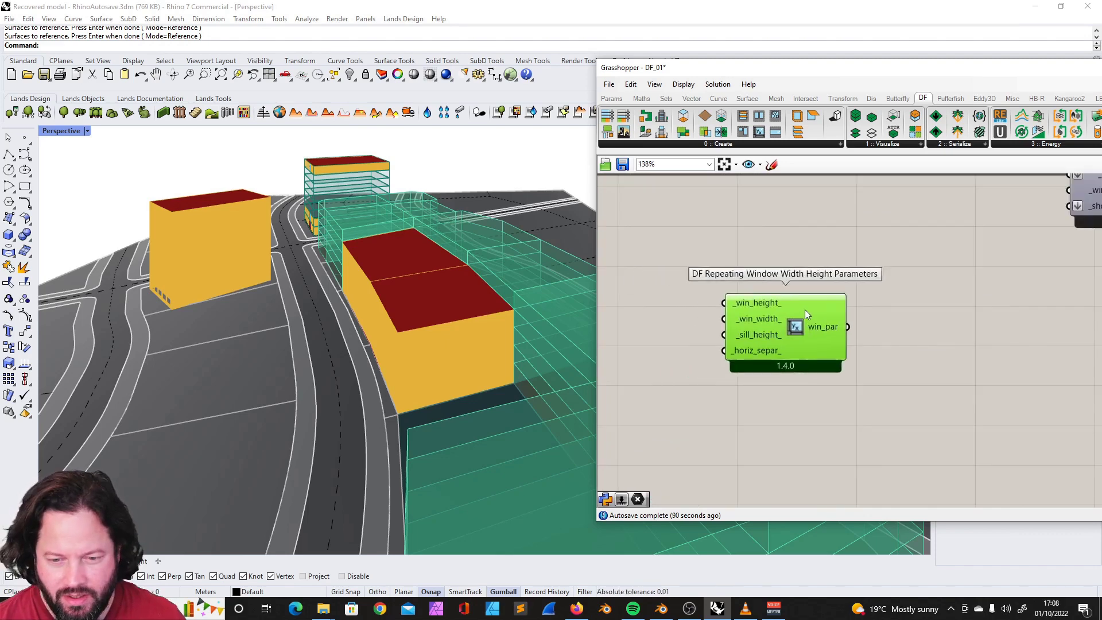
# Step: Move the DF Repeating Window Width Height Parameters component beneath the wire between DF Building from Footprint and DF Apply Facade Parameters
pyautogui.scroll(-3, 860, 293)
pyautogui.scroll(2, 960, 255)
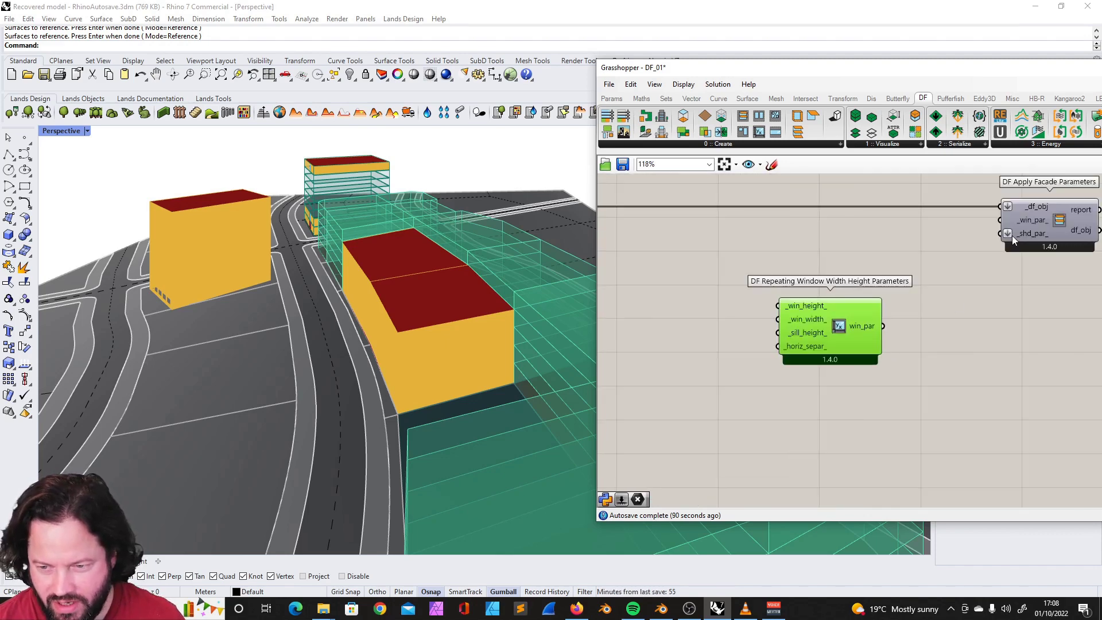
pyautogui.scroll(-3, 744, 250)
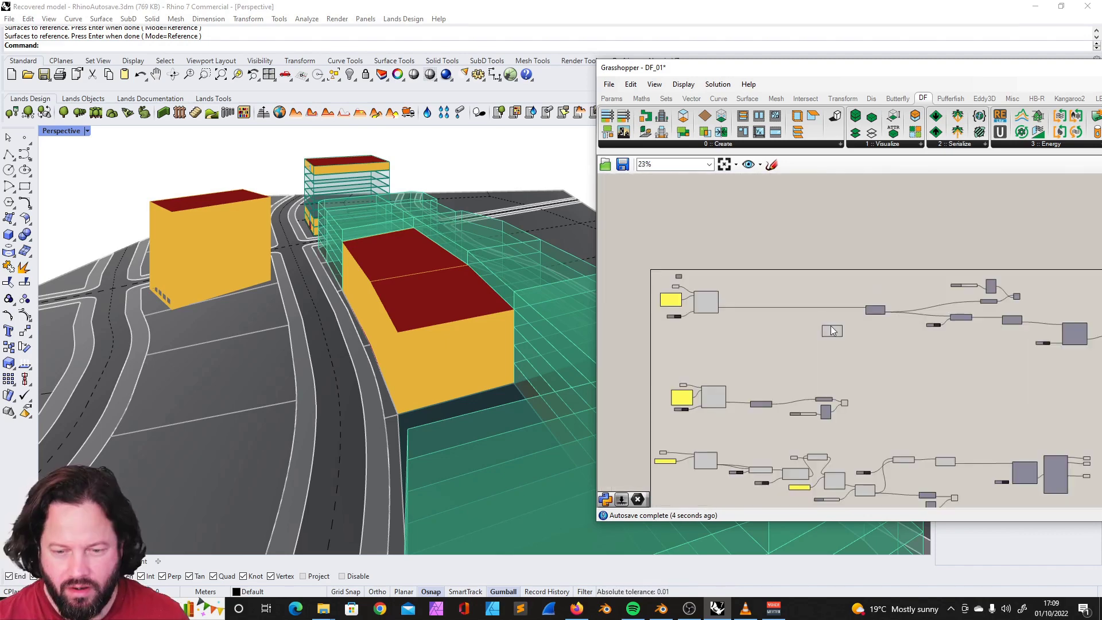
pyautogui.scroll(3, 909, 321)
pyautogui.click(850, 303)
pyautogui.moveTo(819, 301); pyautogui.dragTo(724, 298)
pyautogui.scroll(-3, 786, 291)
pyautogui.scroll(5, 636, 286)
pyautogui.moveTo(885, 300); pyautogui.dragTo(858, 301)
pyautogui.scroll(-2, 893, 315)
pyautogui.scroll(2, 893, 320)
pyautogui.moveTo(1016, 368); pyautogui.dragTo(735, 408)
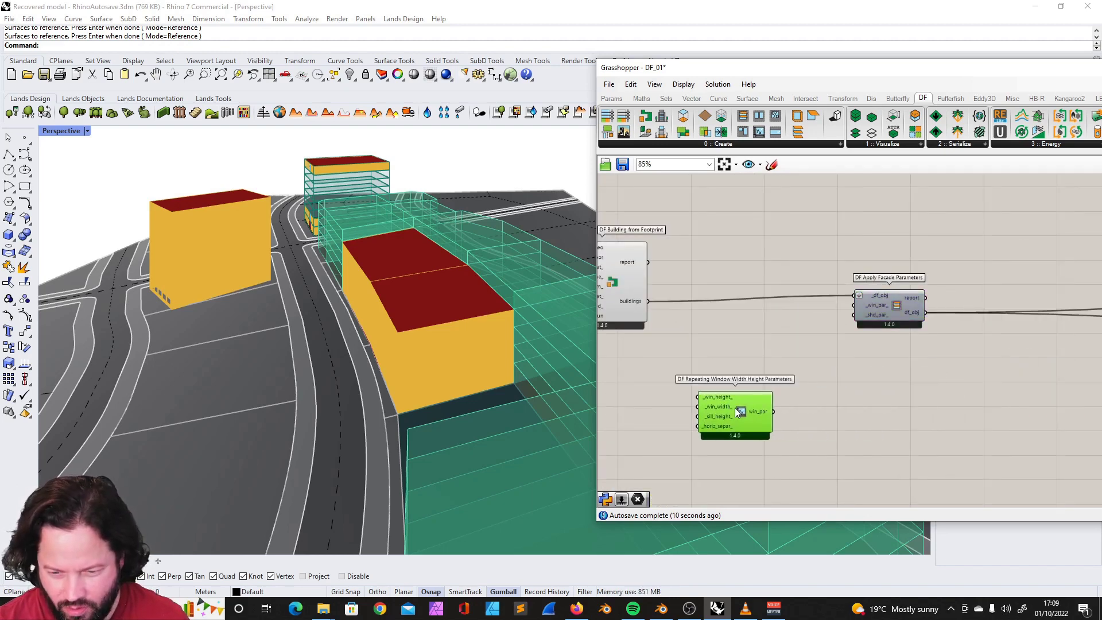
pyautogui.scroll(3, 764, 402)
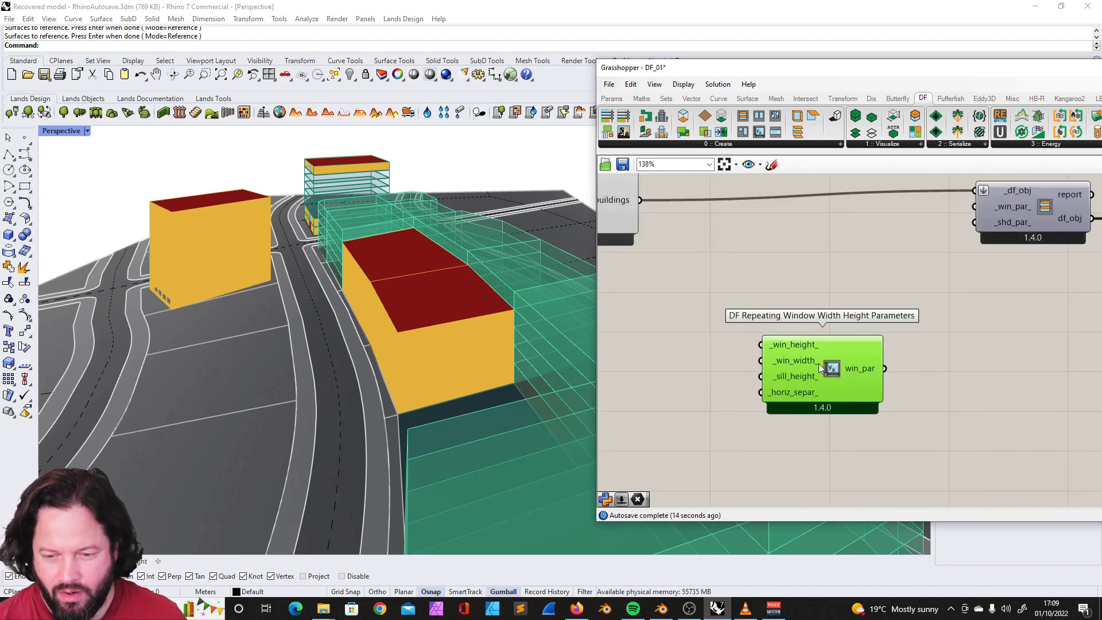
# Step: Add a number slider with value 2.5 and connect it to the window height input of DF Repeating Window Width Height Parameters
pyautogui.doubleClick(688, 302)
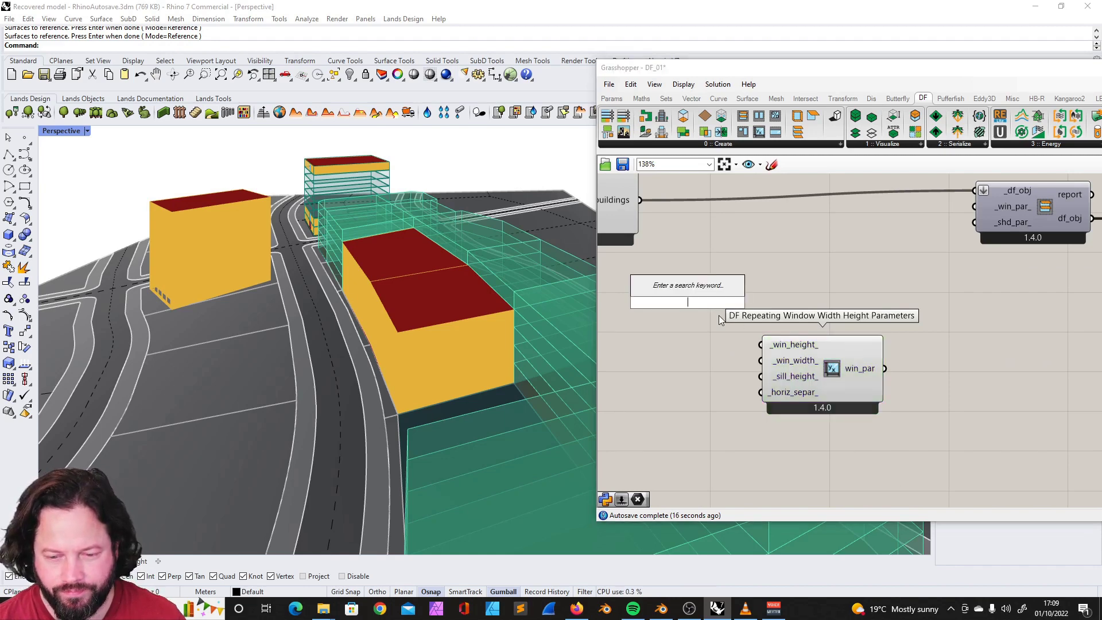
pyautogui.write('0.5')
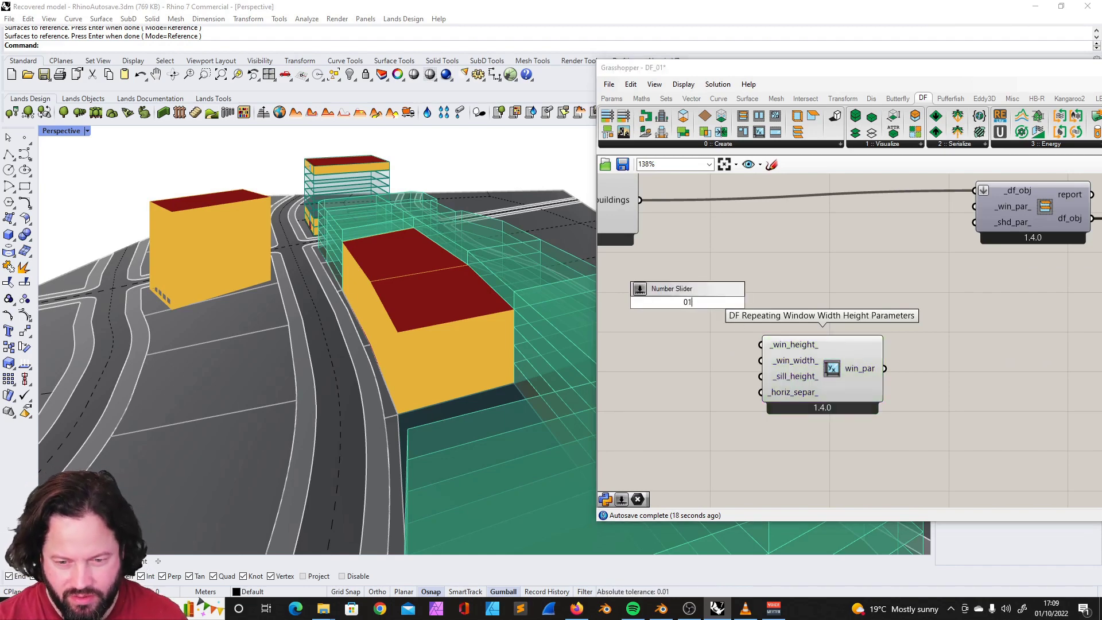
pyautogui.press('BackSpace')
pyautogui.press('BackSpace')
pyautogui.press('BackSpace')
pyautogui.write('2.')
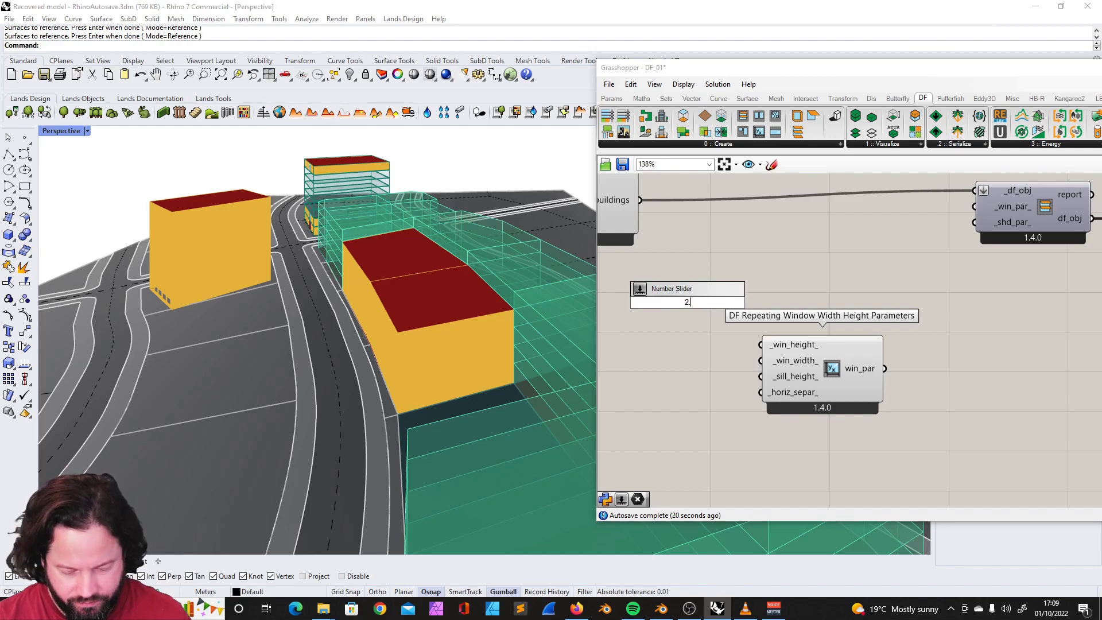
pyautogui.write('5')
pyautogui.press('Return')
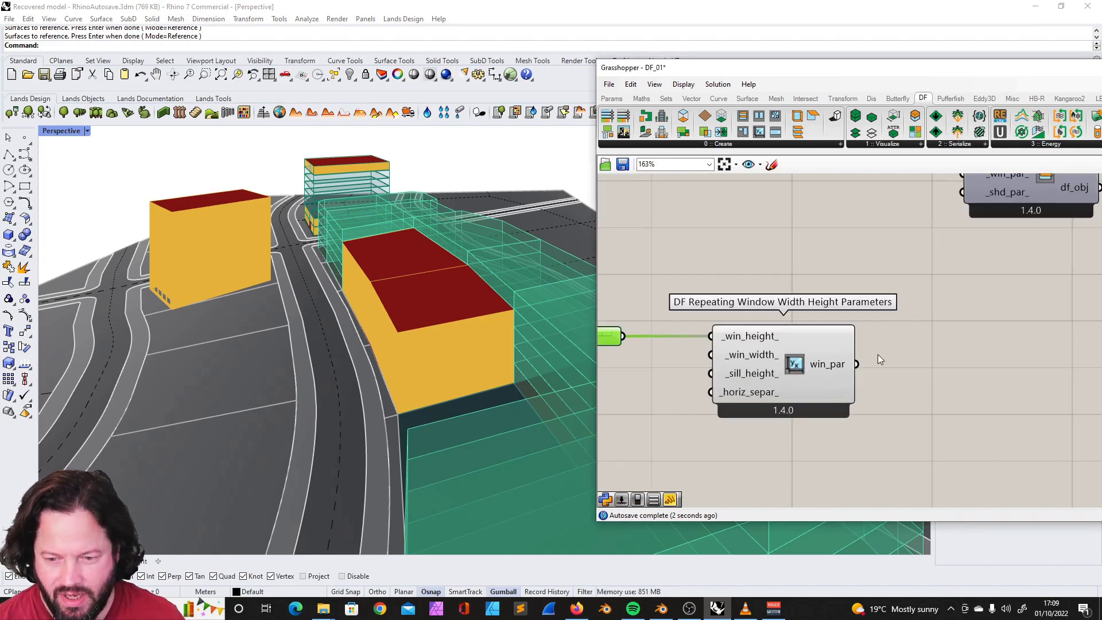
# Step: Connect the win_par output to the window parameter input of DF Apply Facade Parameters and view the windows on the building
pyautogui.scroll(-2, 782, 366)
pyautogui.moveTo(835, 366); pyautogui.dragTo(913, 228)
pyautogui.scroll(-2, 905, 292)
pyautogui.moveTo(452, 342); pyautogui.dragTo(494, 324, button='right')
pyautogui.scroll(4, 677, 330)
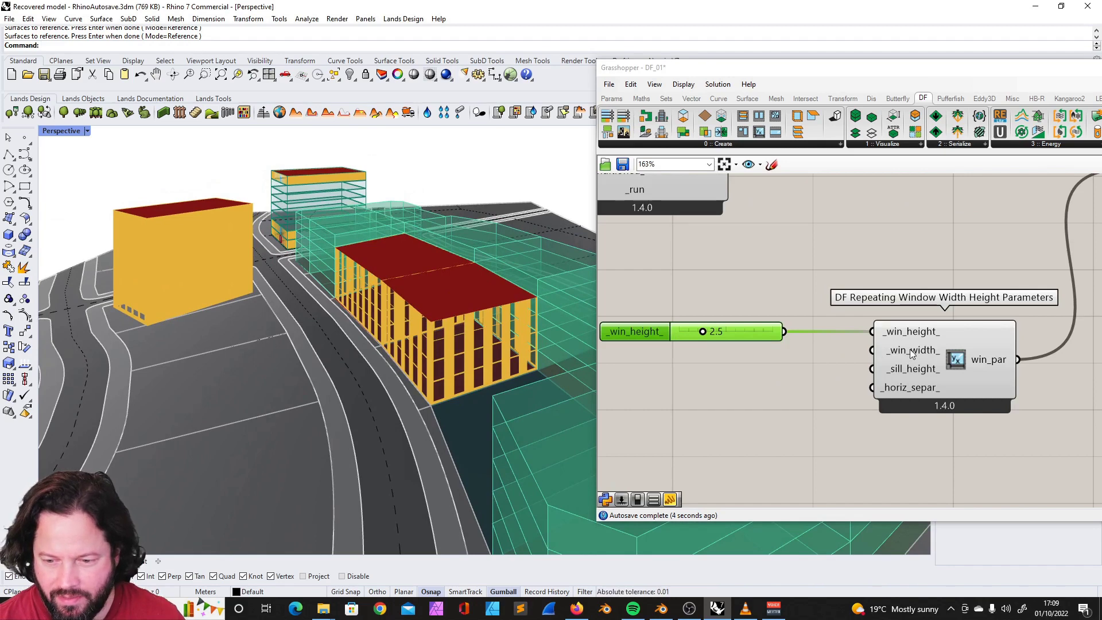
pyautogui.moveTo(891, 366)
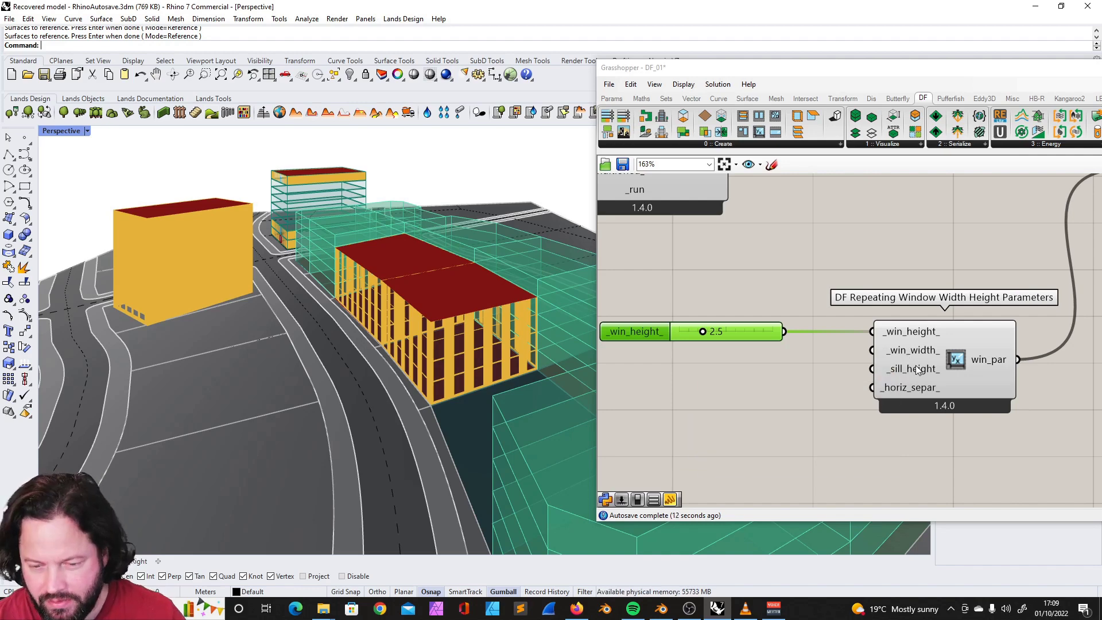
pyautogui.moveTo(912, 390)
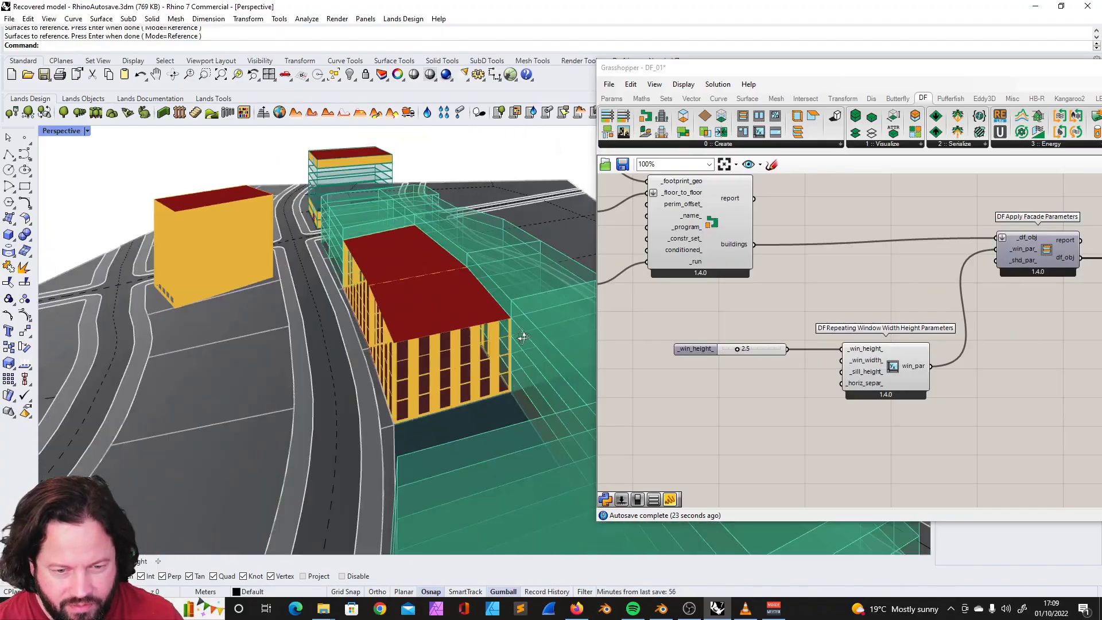
pyautogui.moveTo(436, 321); pyautogui.dragTo(449, 289, button='right')
pyautogui.scroll(4, 449, 288)
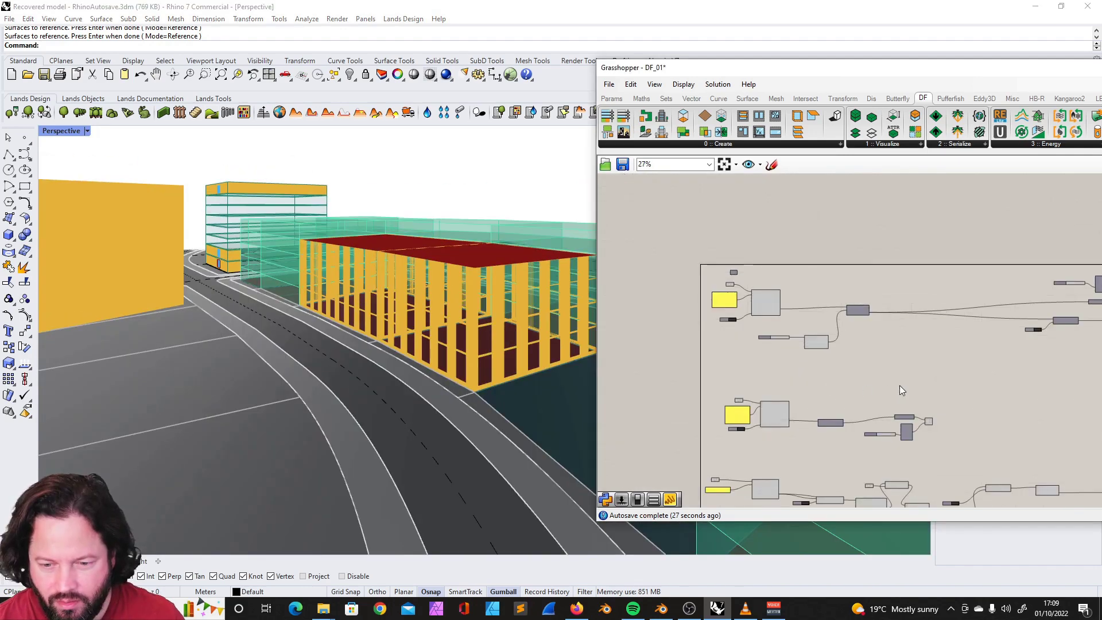
# Step: Place a Honeybee HB Facade Parameters component on the canvas near the window height slider
pyautogui.scroll(-3, 743, 350)
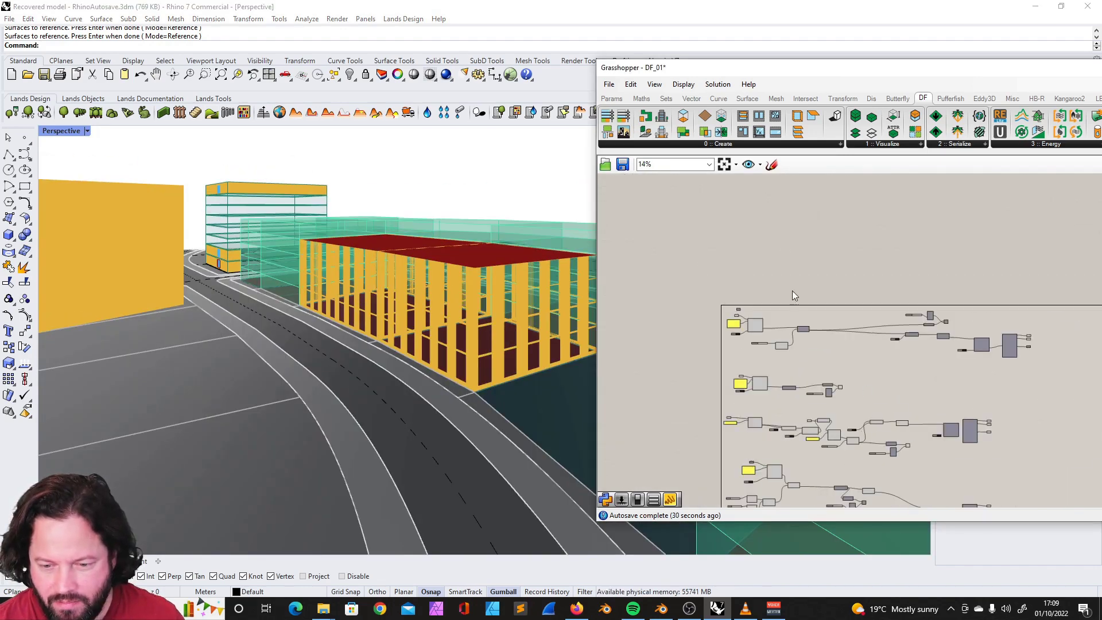
pyautogui.moveTo(850, 74); pyautogui.dragTo(602, 82)
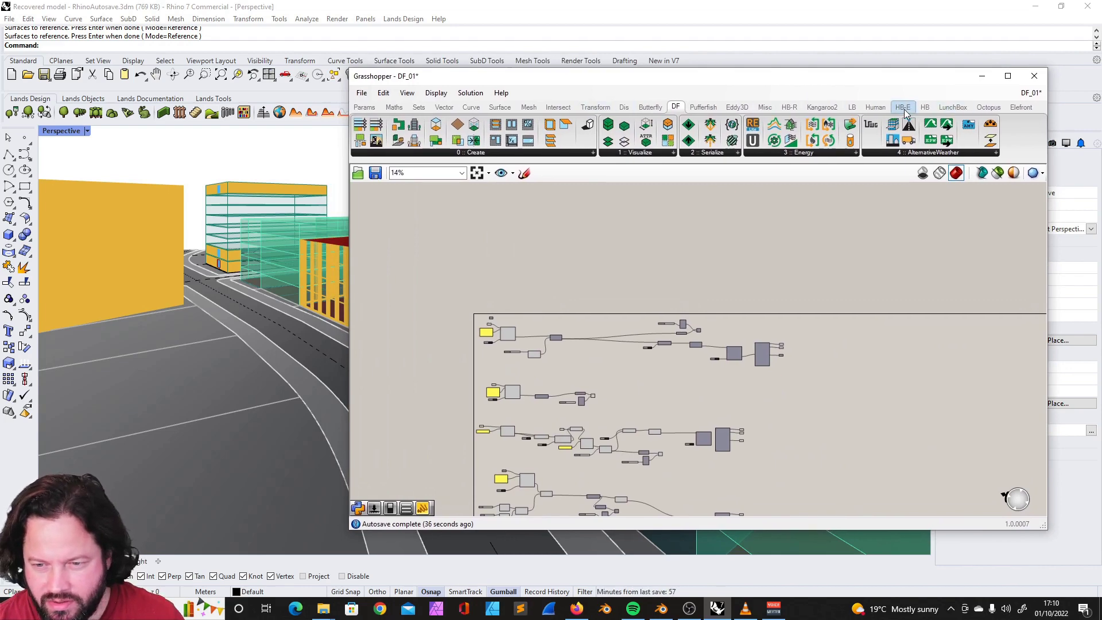
pyautogui.click(925, 108)
pyautogui.click(517, 153)
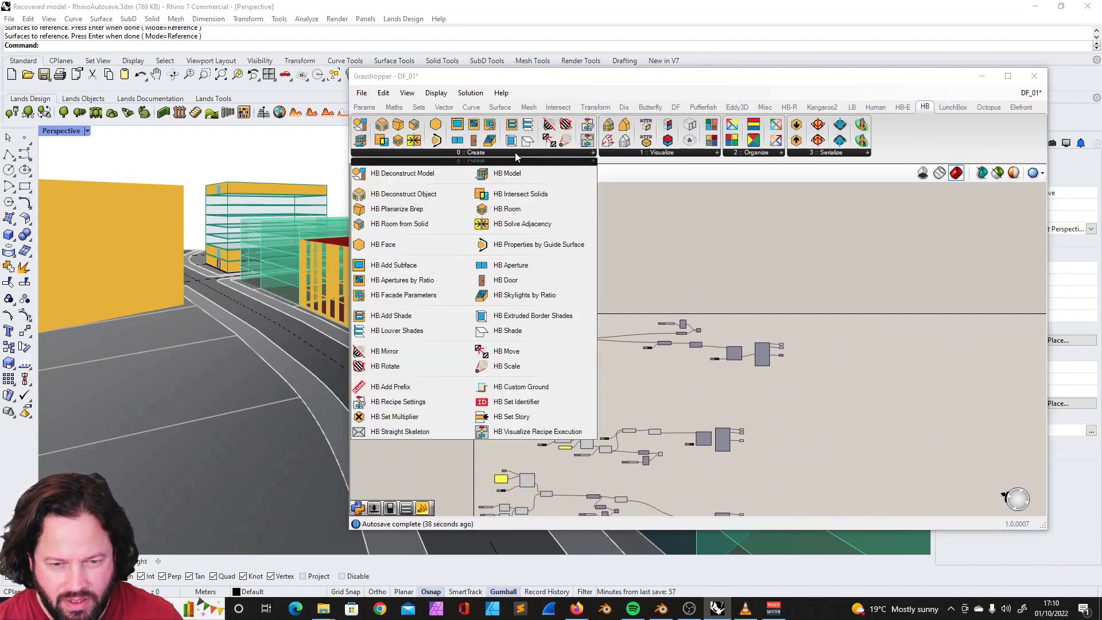
pyautogui.moveTo(404, 295); pyautogui.dragTo(610, 389)
pyautogui.scroll(10, 610, 390)
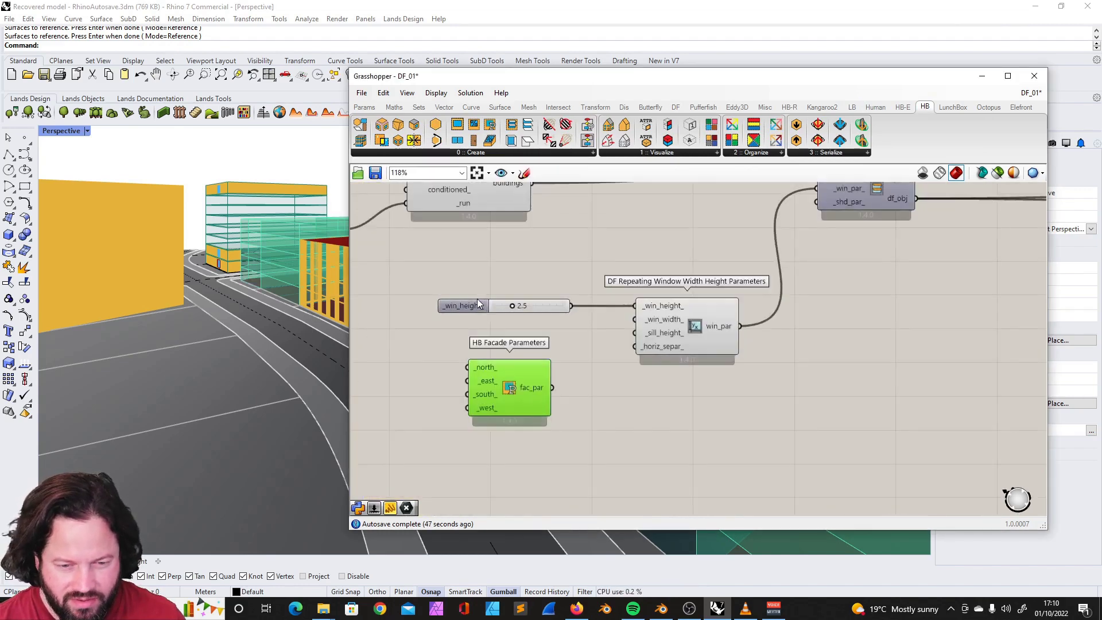
# Step: Insert HB Facade Parameters between slider and window component, wiring the 2.5 slider to its north input and fac_par to the window height input
pyautogui.moveTo(539, 410); pyautogui.dragTo(566, 359)
pyautogui.click(463, 314)
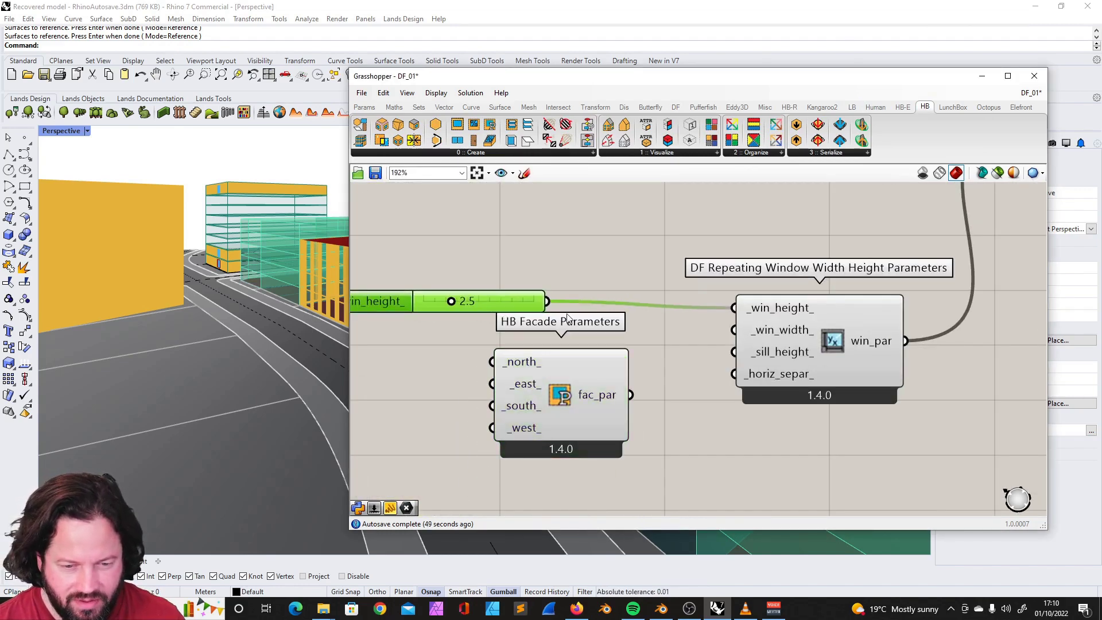
pyautogui.scroll(-5, 464, 313)
pyautogui.scroll(3, 617, 314)
pyautogui.click(623, 330)
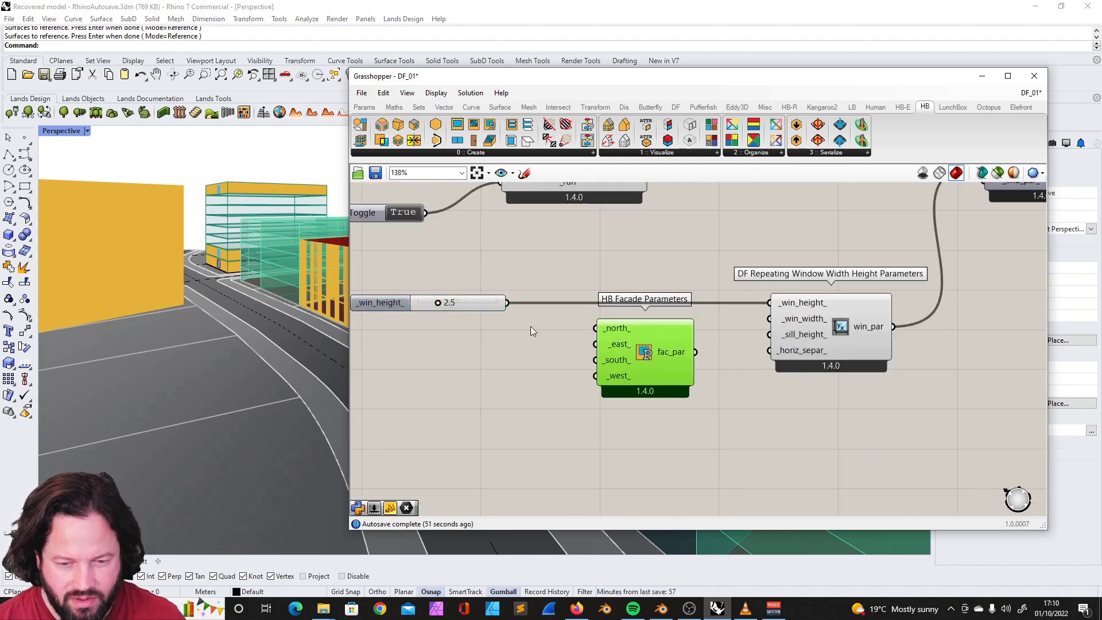
pyautogui.moveTo(507, 302); pyautogui.dragTo(595, 328)
pyautogui.moveTo(696, 351); pyautogui.dragTo(769, 302)
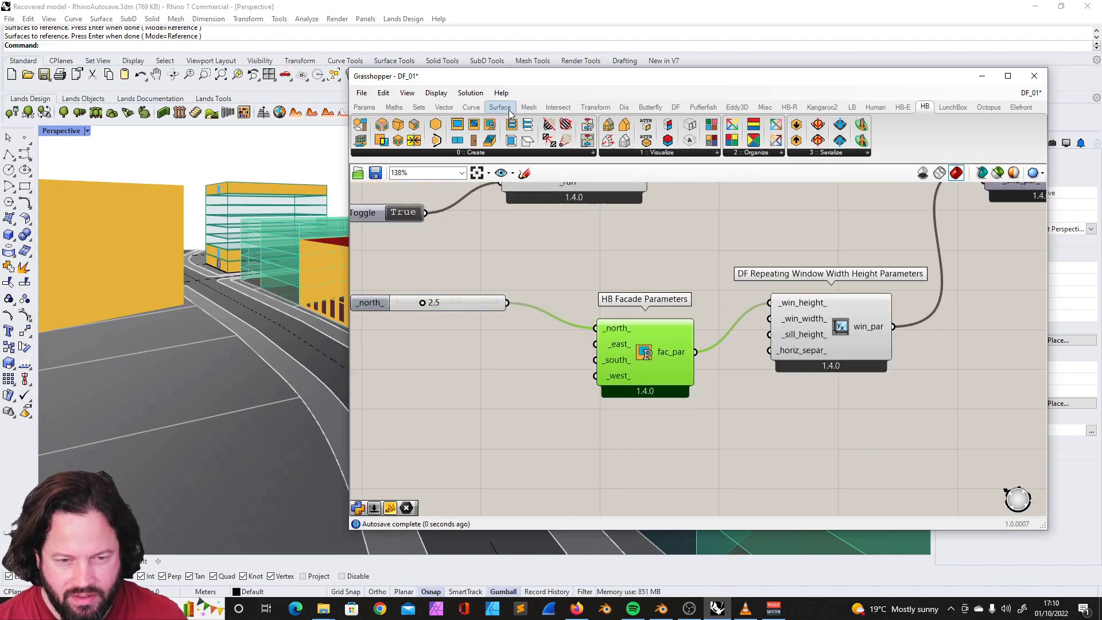
# Step: Examine how the windows are distributed on the facades of the buildings in the Rhino viewport
pyautogui.moveTo(511, 78); pyautogui.dragTo(729, 101)
pyautogui.moveTo(402, 308); pyautogui.dragTo(343, 316, button='right')
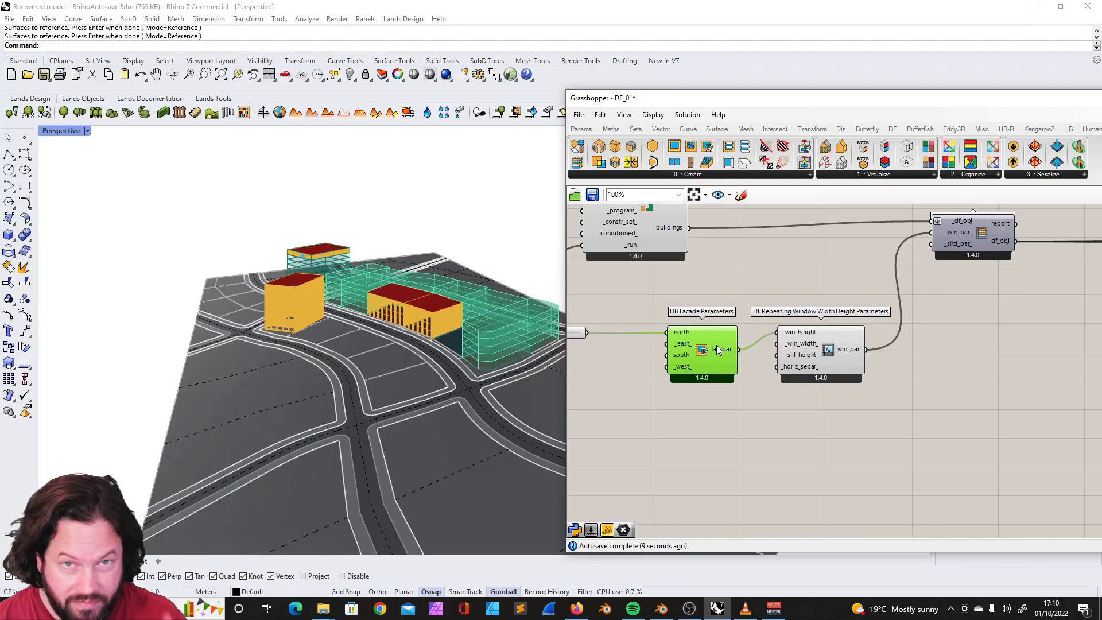
pyautogui.scroll(-5, 702, 291)
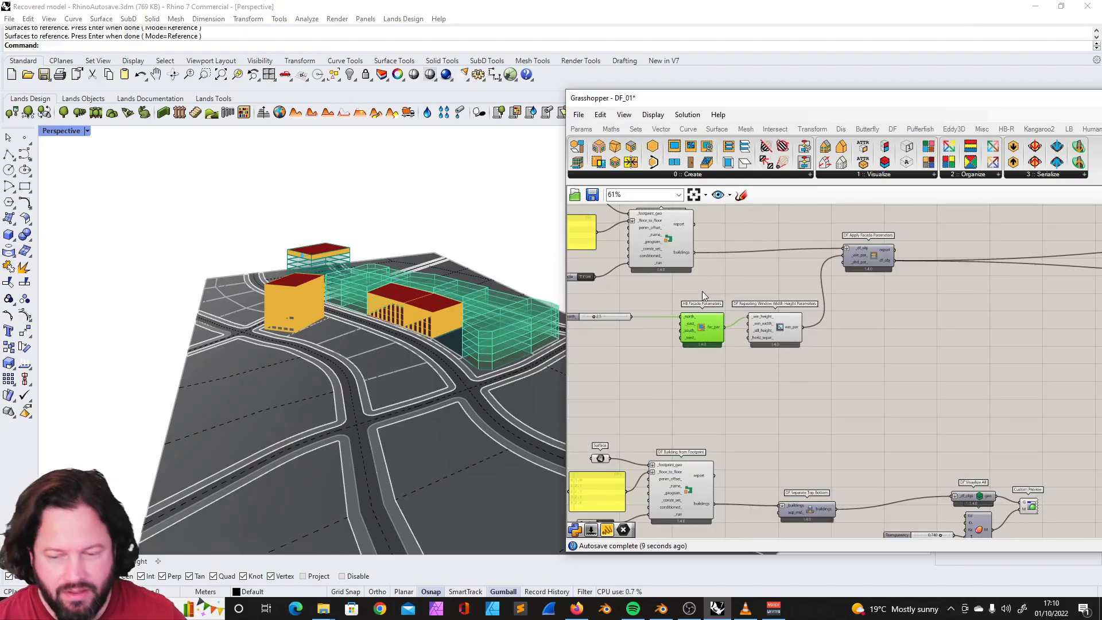
pyautogui.moveTo(468, 304); pyautogui.dragTo(468, 253, button='right')
pyautogui.scroll(8, 295, 303)
pyautogui.scroll(-3, 303, 288)
pyautogui.moveTo(269, 294); pyautogui.dragTo(283, 276, button='right')
pyautogui.moveTo(368, 344); pyautogui.dragTo(424, 352, button='right')
pyautogui.scroll(6, 332, 379)
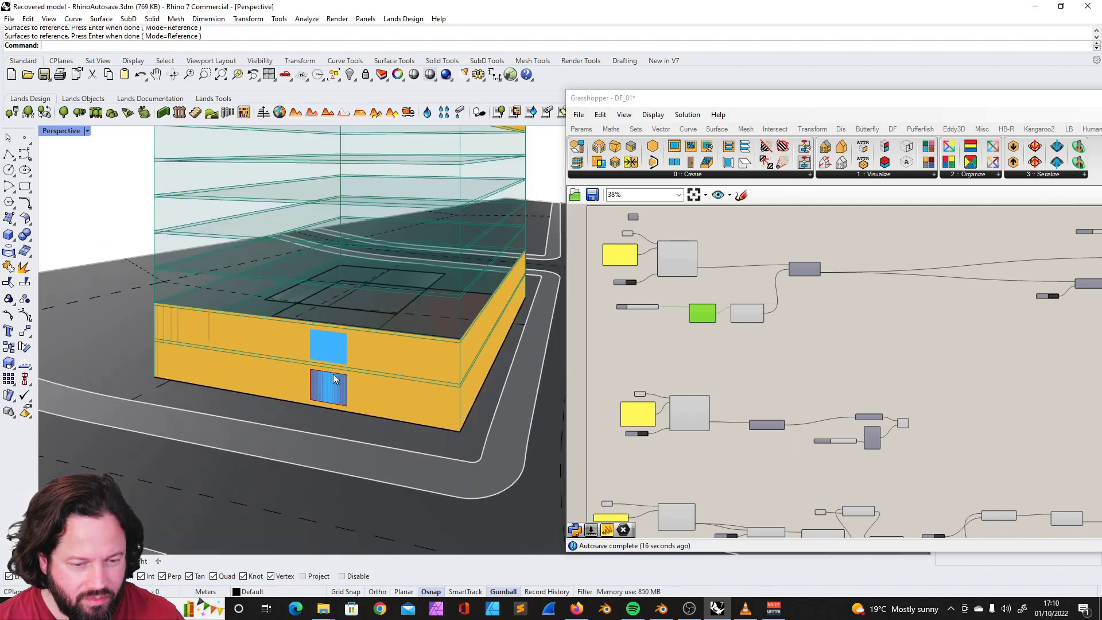
pyautogui.scroll(-3, 400, 354)
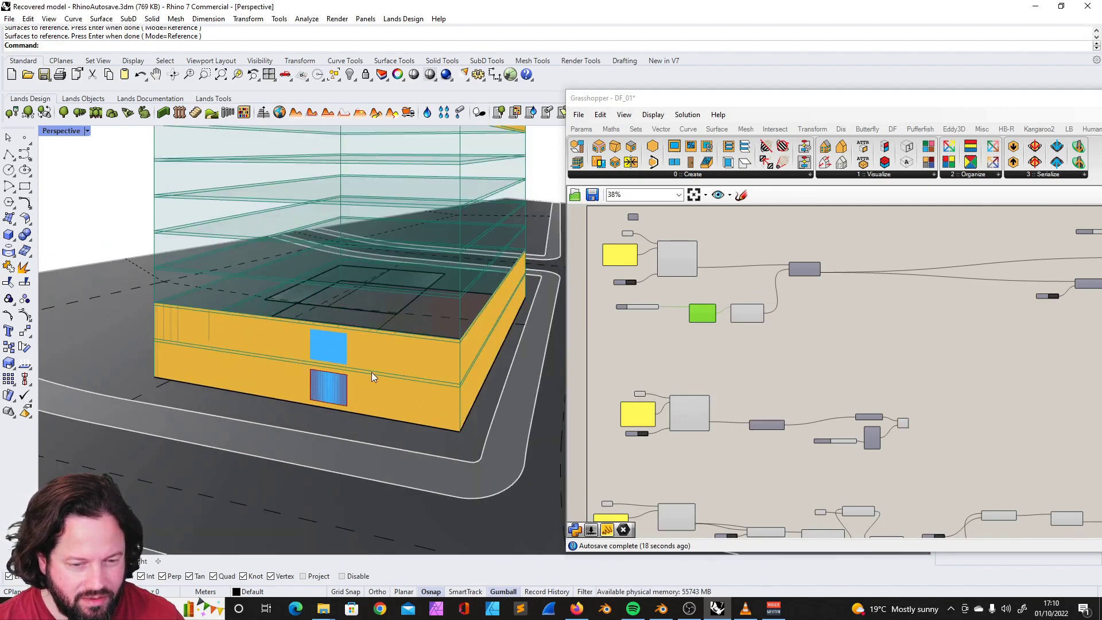
pyautogui.moveTo(381, 370); pyautogui.dragTo(378, 270, button='right')
# Step: Duplicate the run toggle of DF Model To Honeybee, connect the copy to the use_multiplier input, and set it to False
pyautogui.click(728, 343)
pyautogui.scroll(-7, 728, 344)
pyautogui.scroll(3, 932, 436)
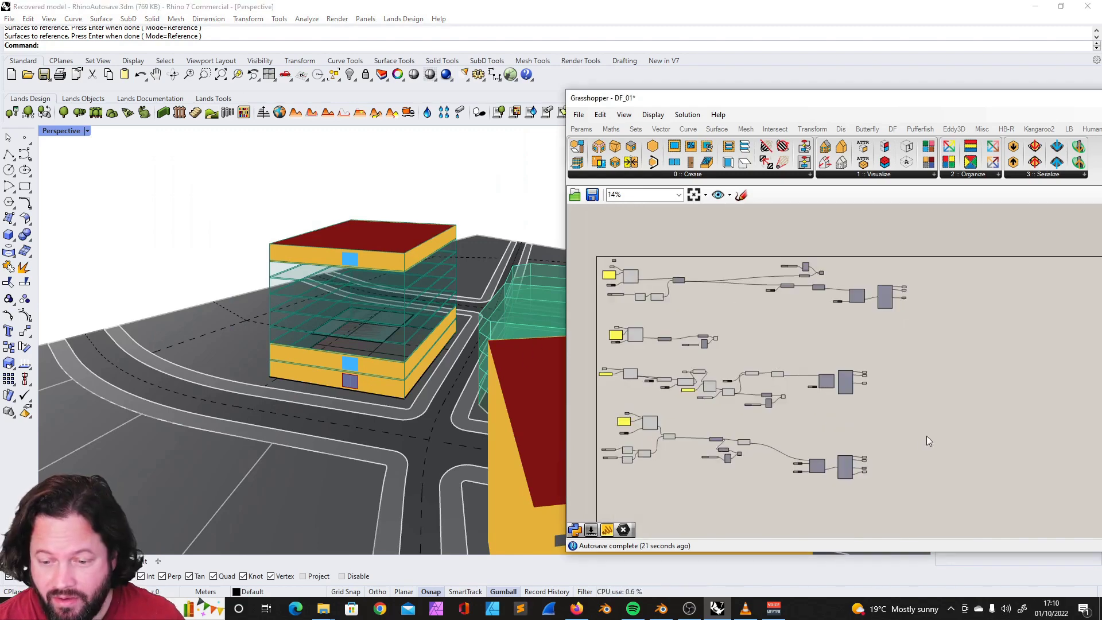
pyautogui.scroll(-3, 922, 436)
pyautogui.scroll(6, 866, 465)
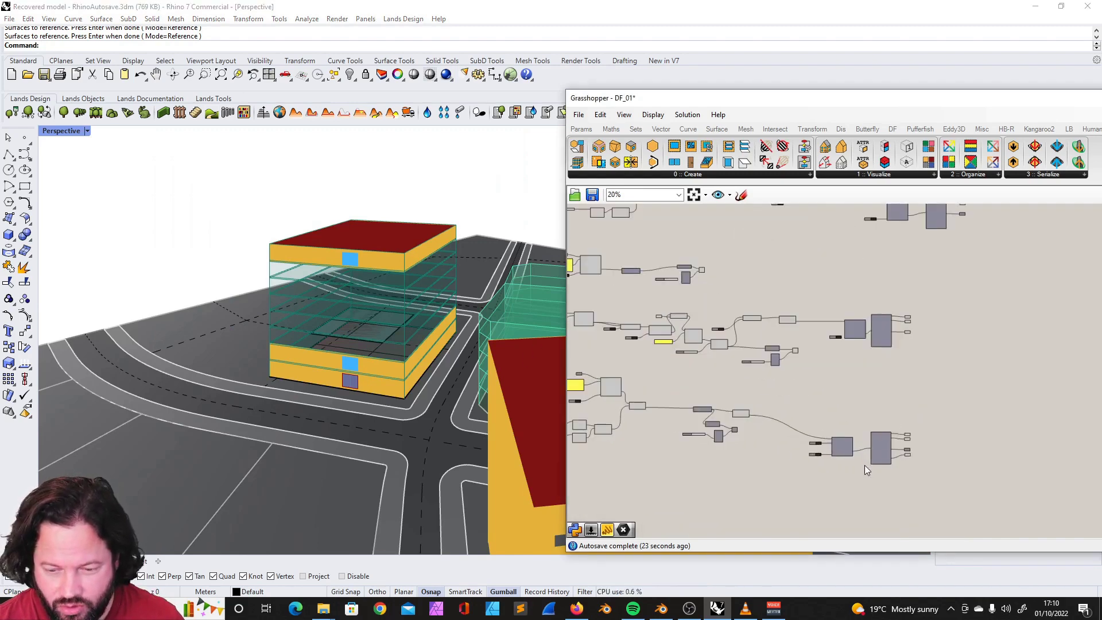
pyautogui.scroll(-2, 864, 465)
pyautogui.moveTo(453, 366); pyautogui.dragTo(426, 361, button='right')
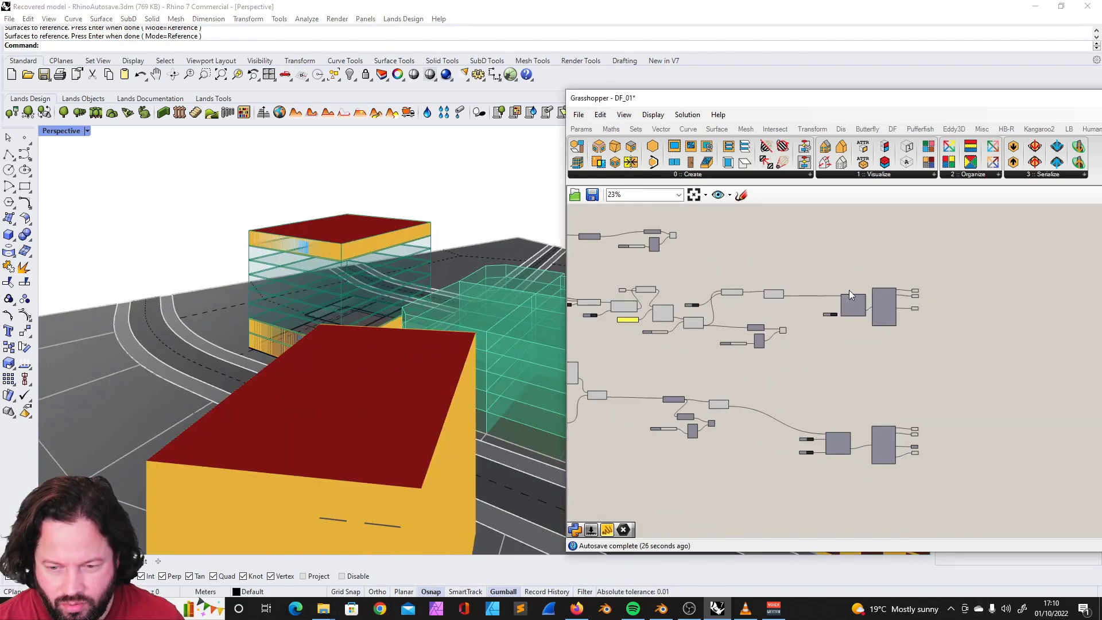
pyautogui.scroll(6, 832, 349)
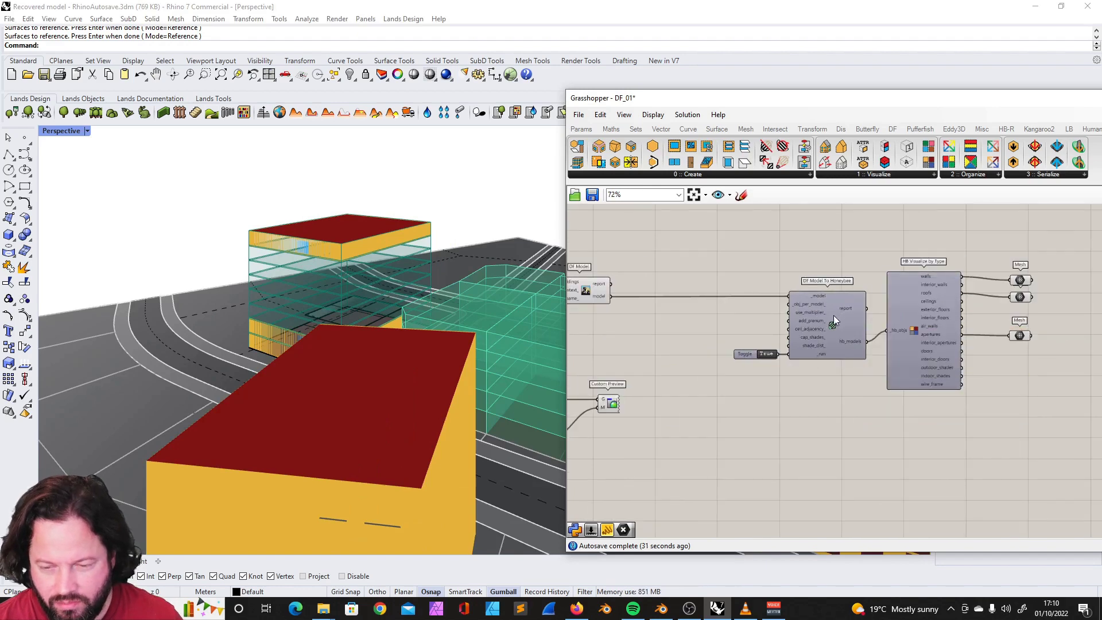
pyautogui.scroll(5, 741, 359)
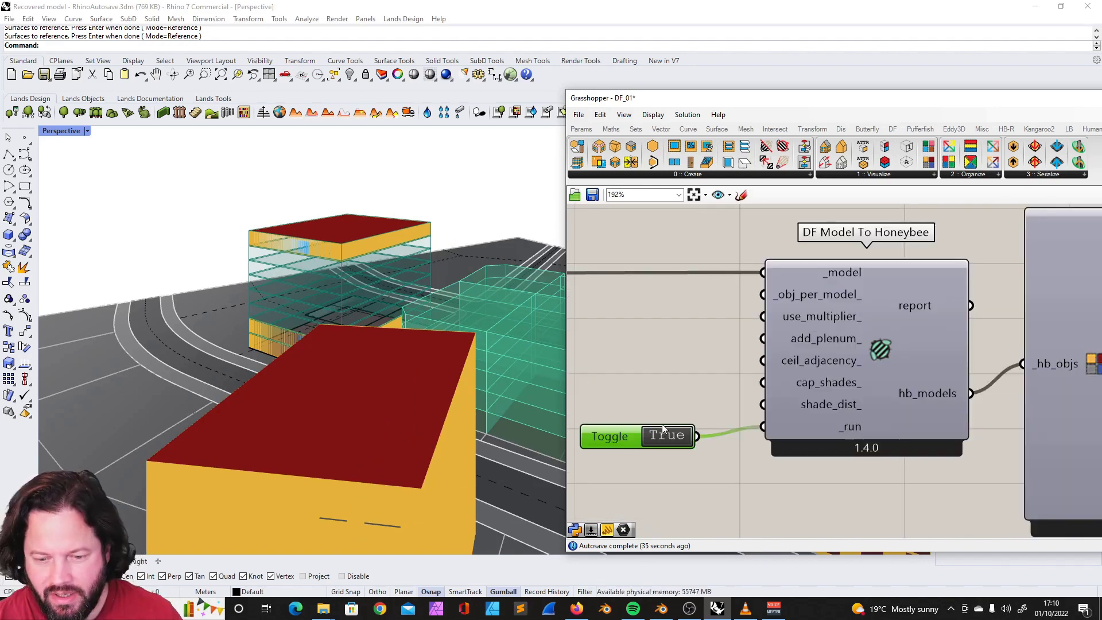
pyautogui.keyDown('alt'); pyautogui.moveTo(619, 431); pyautogui.dragTo(627, 300); pyautogui.keyUp('alt')
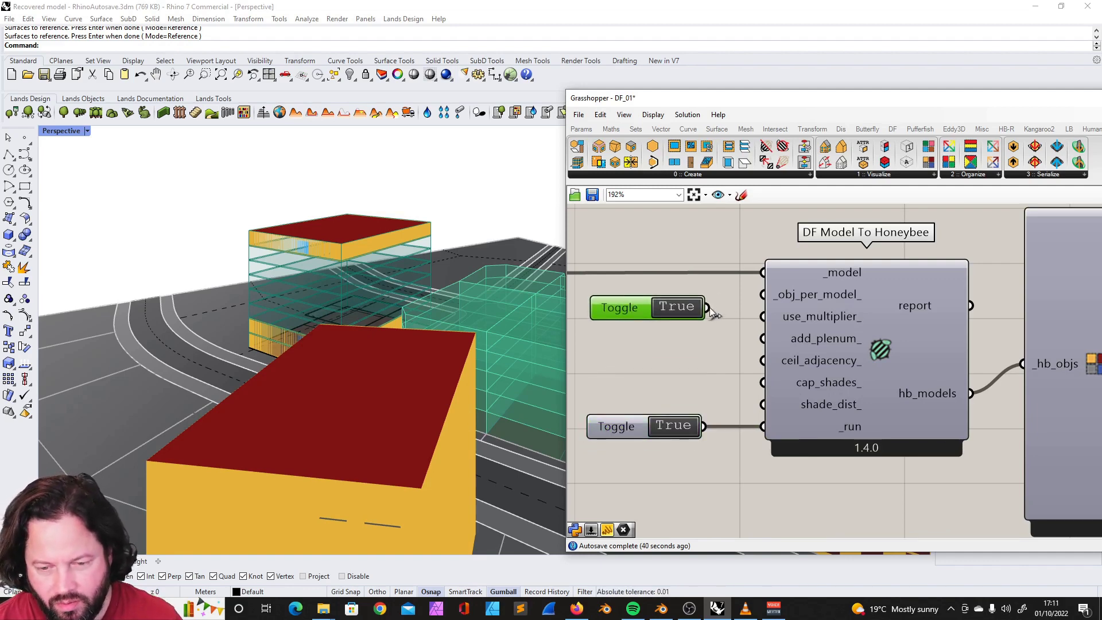
pyautogui.moveTo(708, 307); pyautogui.dragTo(758, 319)
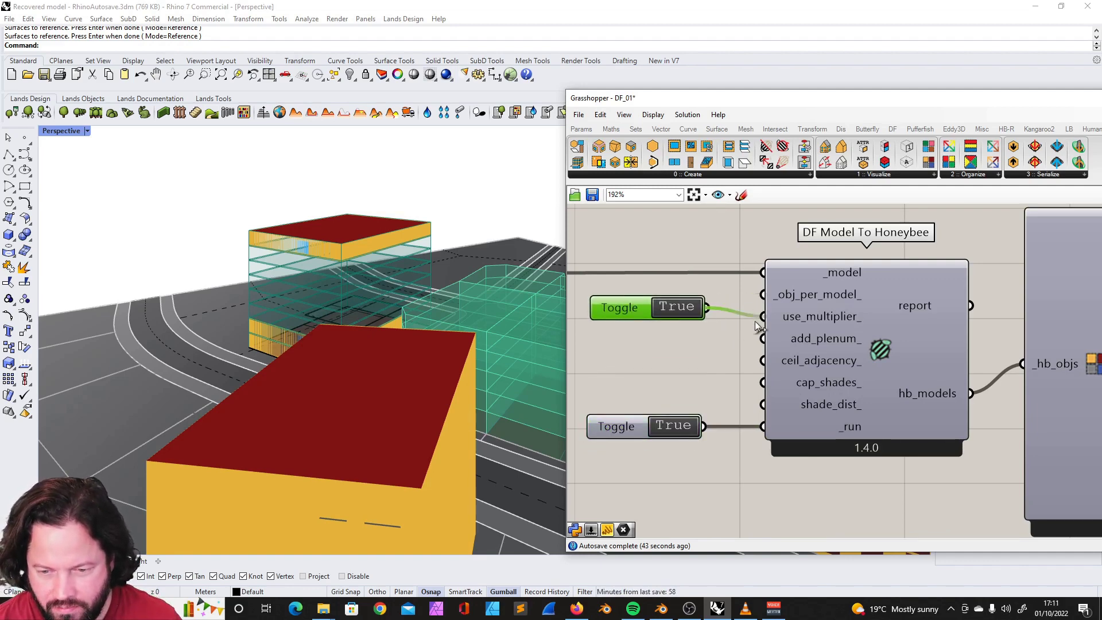
pyautogui.doubleClick(677, 305)
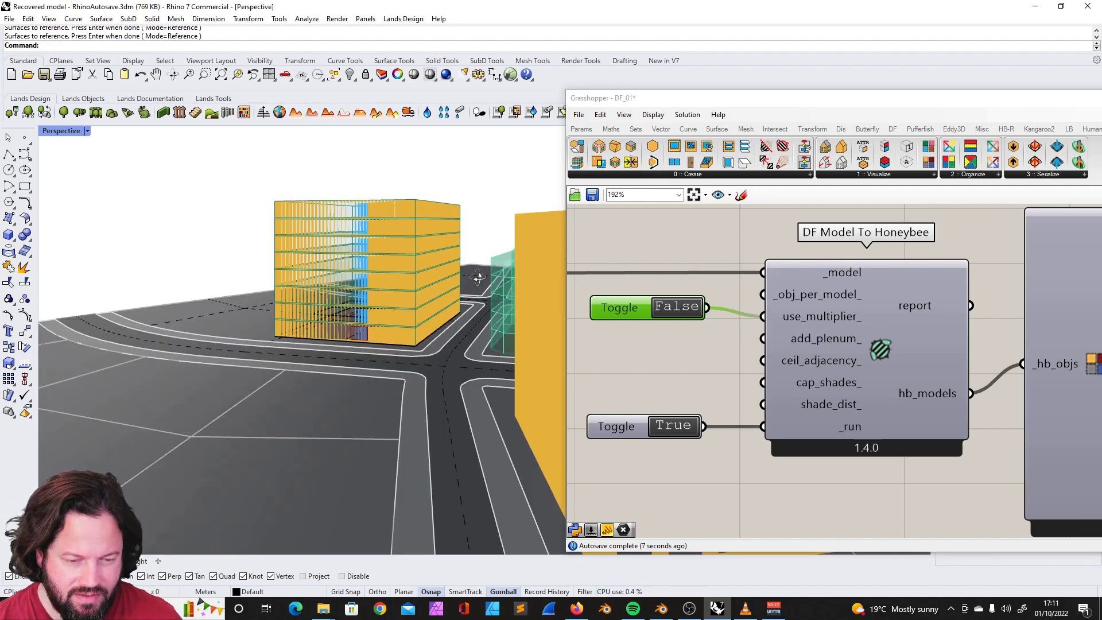
# Step: Increase the story multiplier slider feeding DF Building from Stories so the building becomes a tall tower
pyautogui.scroll(-6, 814, 363)
pyautogui.scroll(6, 812, 363)
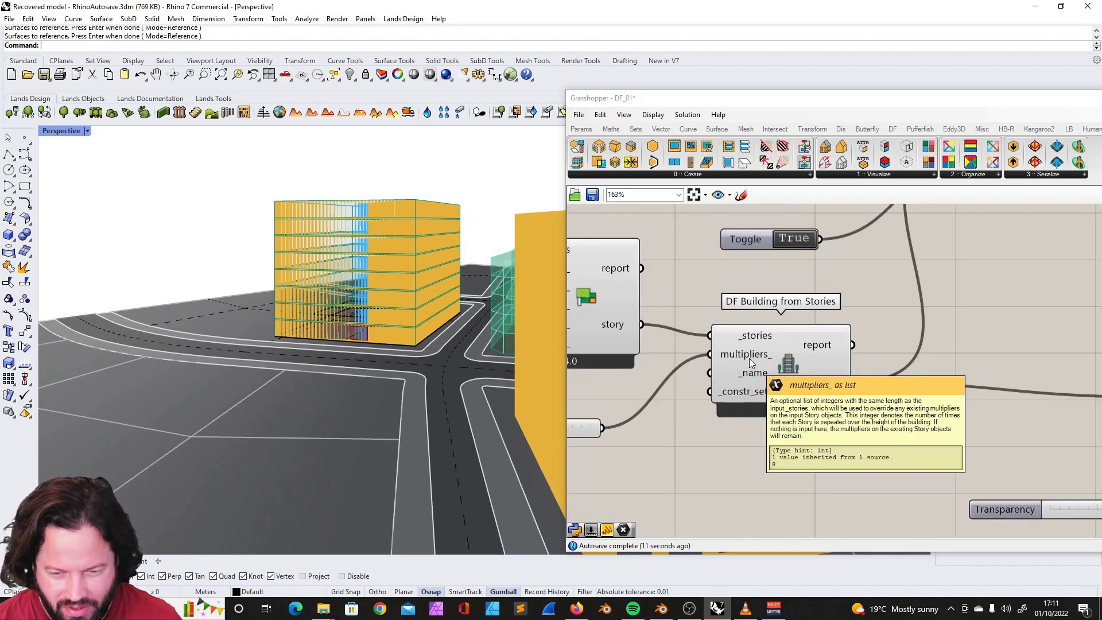
pyautogui.scroll(-2, 750, 358)
pyautogui.moveTo(597, 401); pyautogui.dragTo(626, 403)
pyautogui.moveTo(459, 362); pyautogui.dragTo(434, 380, button='right')
pyautogui.scroll(-3, 432, 383)
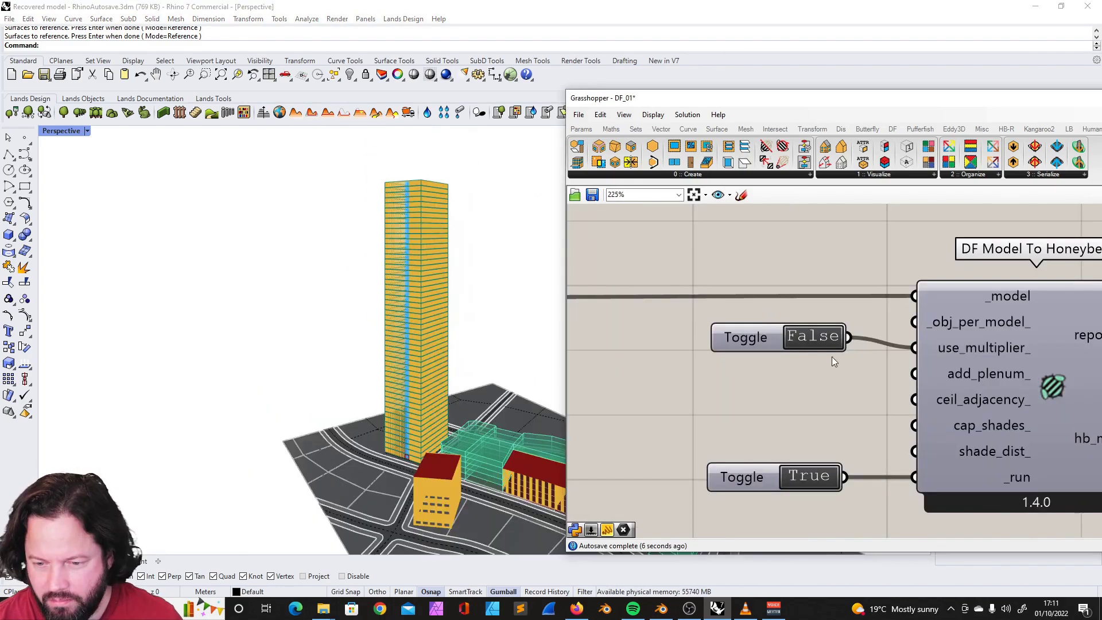
# Step: Align the False toggle with the use_multiplier input of DF Model To Honeybee and read that input's description
pyautogui.click(773, 350)
pyautogui.moveTo(773, 350); pyautogui.dragTo(781, 351)
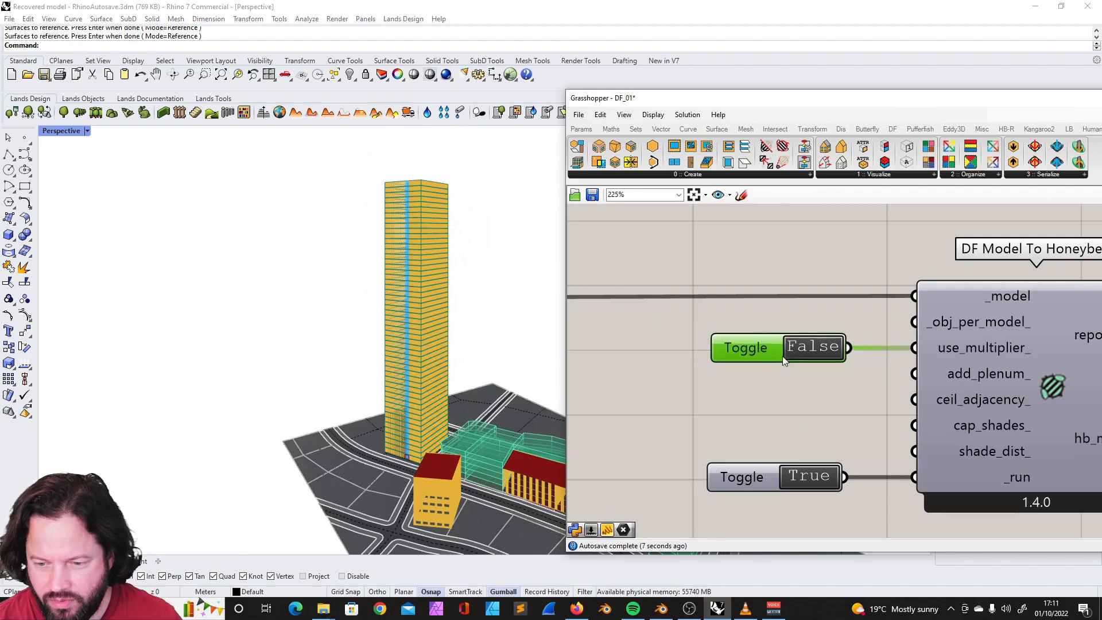
pyautogui.moveTo(1003, 353)
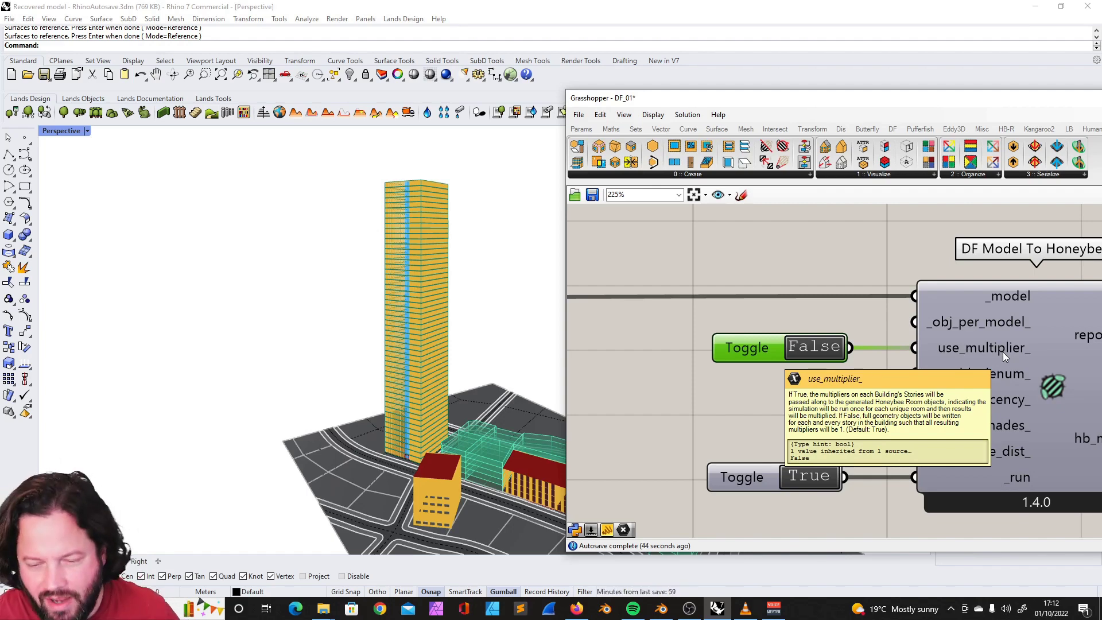
# Step: Reposition the False toggle beside the use_multiplier input of DF Model To Honeybee while checking the tower's floors in the viewport
pyautogui.moveTo(761, 346)
pyautogui.mouseDown()
pyautogui.moveTo(735, 347)
pyautogui.moveTo(753, 344)
pyautogui.mouseUp()
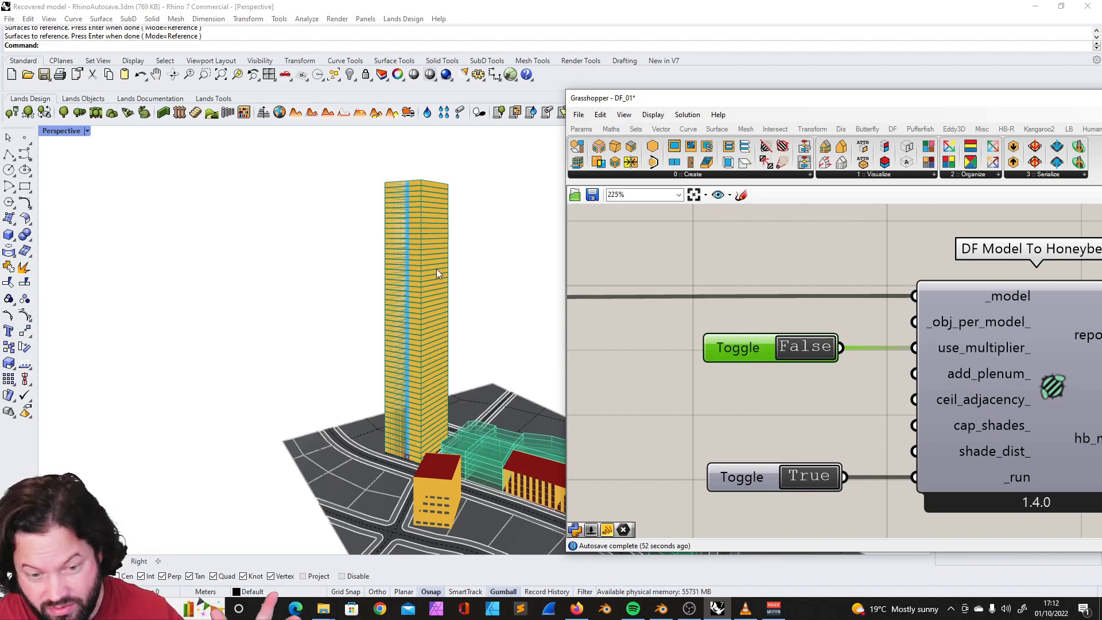
pyautogui.moveTo(436, 274)
pyautogui.mouseDown(button='right')
pyautogui.moveTo(396, 272)
pyautogui.moveTo(501, 285)
pyautogui.moveTo(446, 281)
pyautogui.mouseUp(button='right')
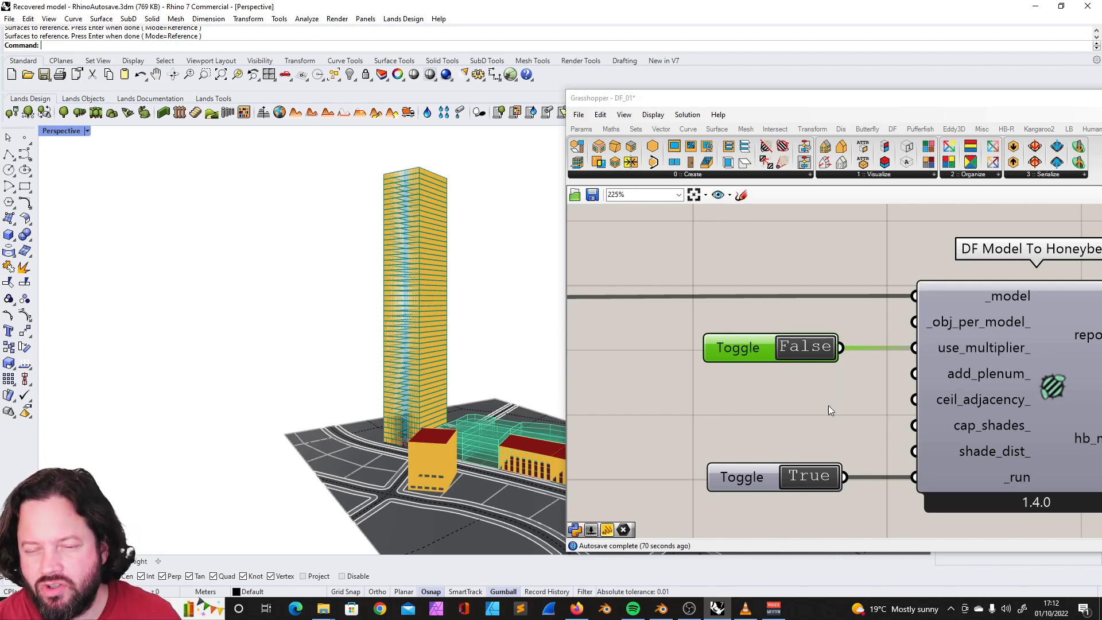
pyautogui.moveTo(753, 342)
pyautogui.mouseDown()
pyautogui.moveTo(731, 340)
pyautogui.moveTo(758, 348)
pyautogui.mouseUp()
pyautogui.scroll(-10, 810, 382)
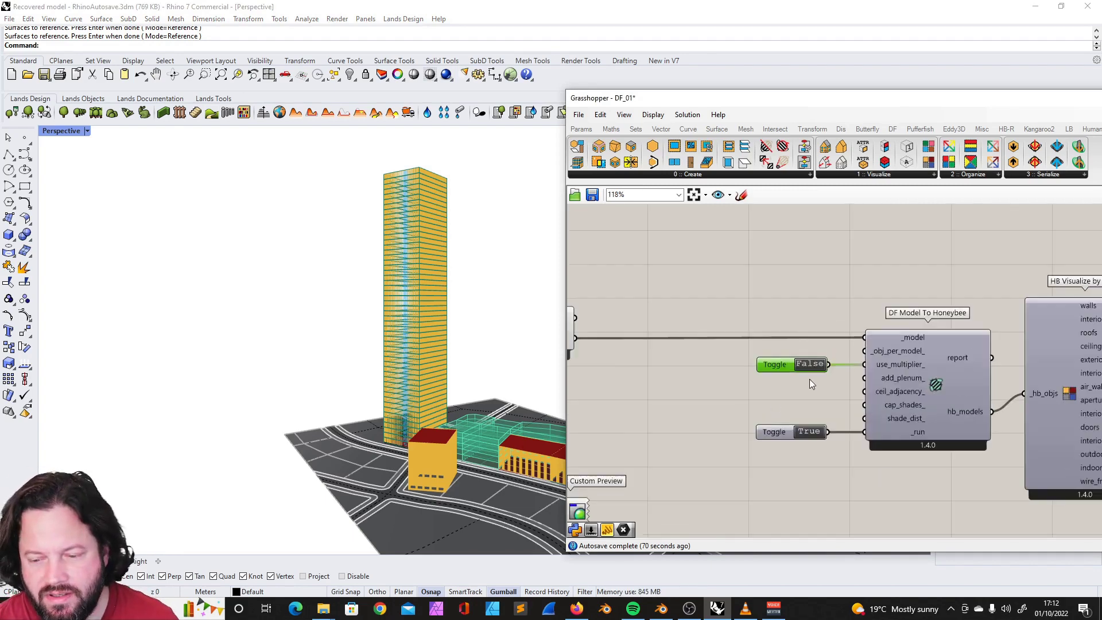
pyautogui.scroll(4, 832, 332)
pyautogui.moveTo(750, 316); pyautogui.dragTo(755, 353)
pyautogui.scroll(-2, 754, 352)
# Step: View the tower and neighbouring buildings from street level and browse the Honeybee and Dragonfly creation components
pyautogui.moveTo(336, 303); pyautogui.dragTo(389, 374, button='right')
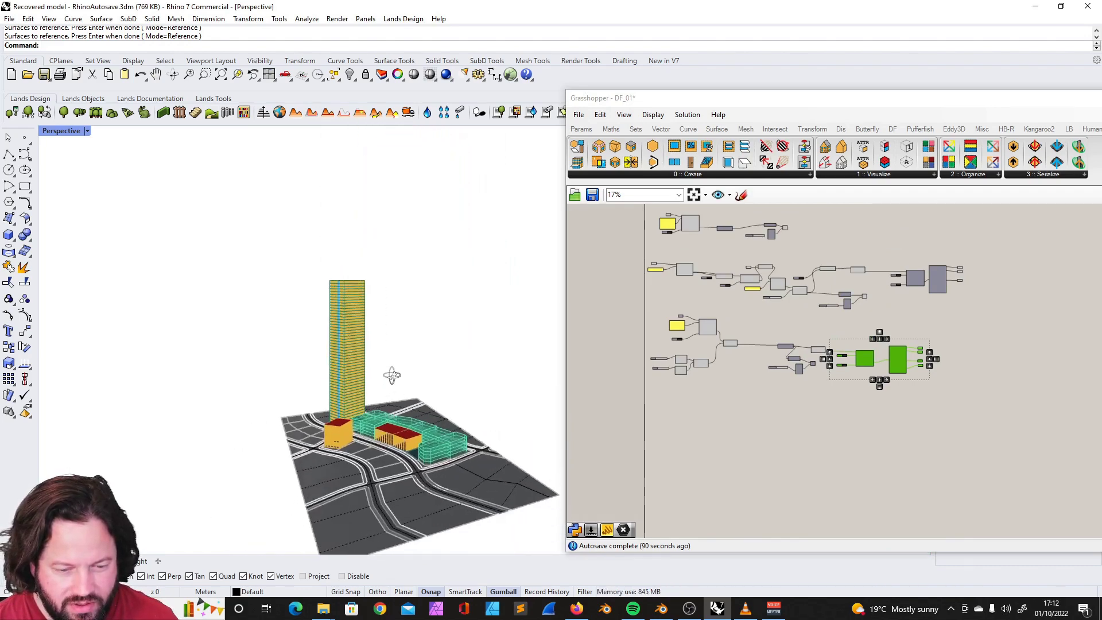
pyautogui.scroll(5, 369, 415)
pyautogui.scroll(10, 859, 232)
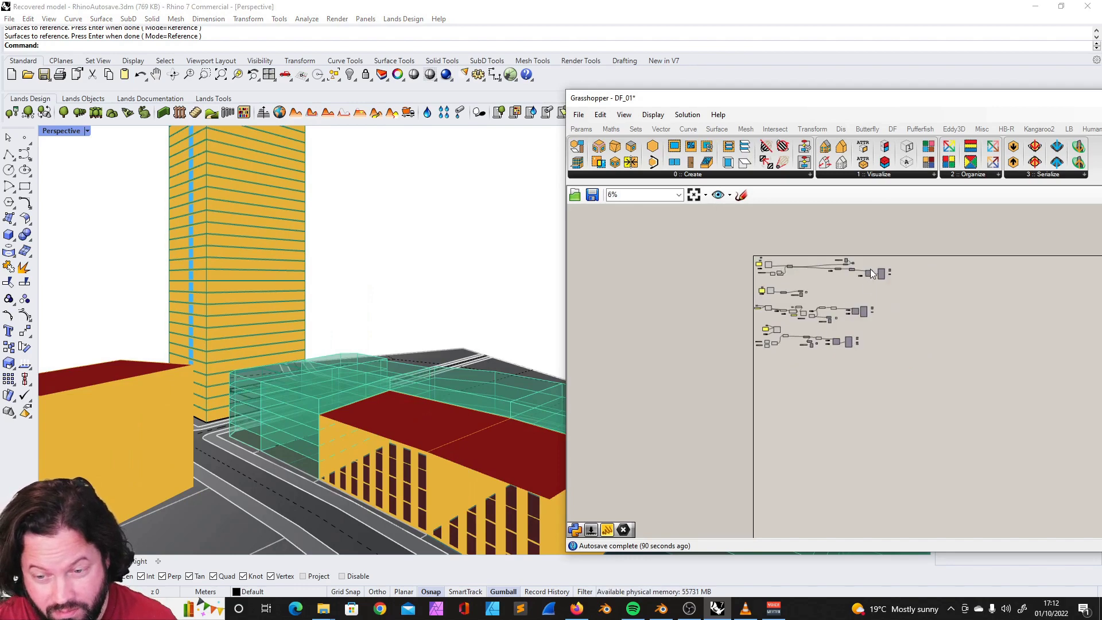
pyautogui.moveTo(388, 412); pyautogui.dragTo(402, 400, button='right')
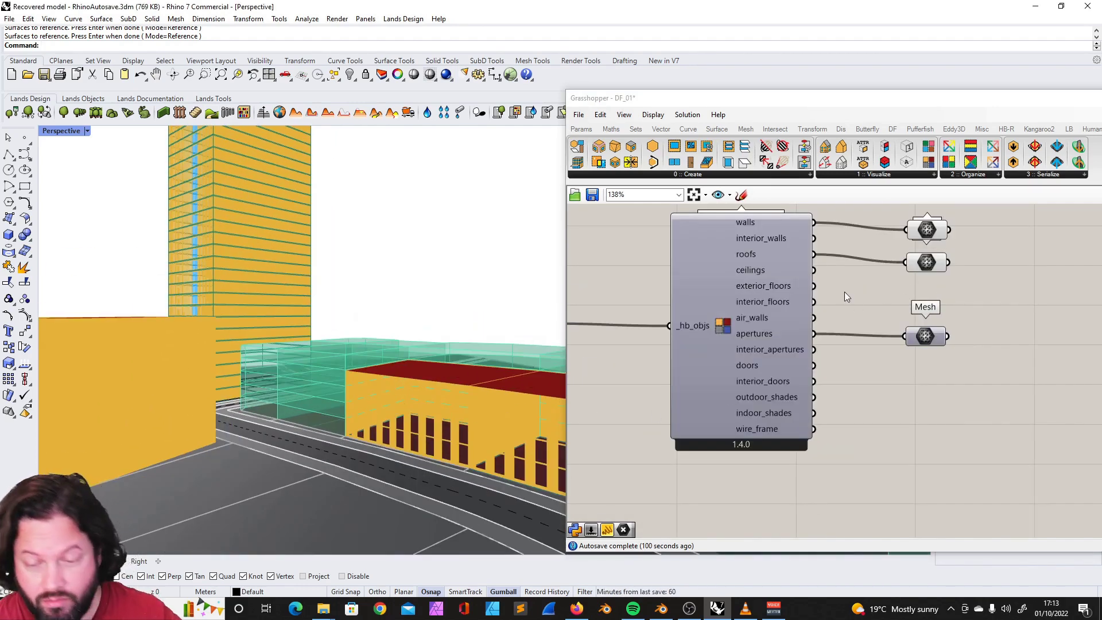
pyautogui.click(660, 174)
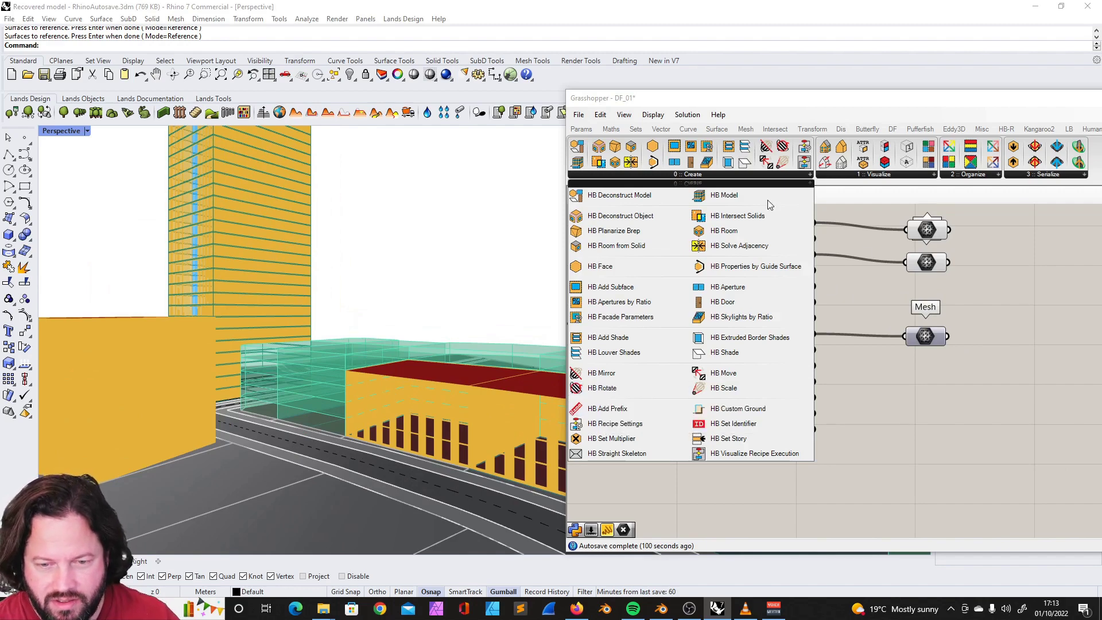
pyautogui.click(893, 128)
pyautogui.click(693, 175)
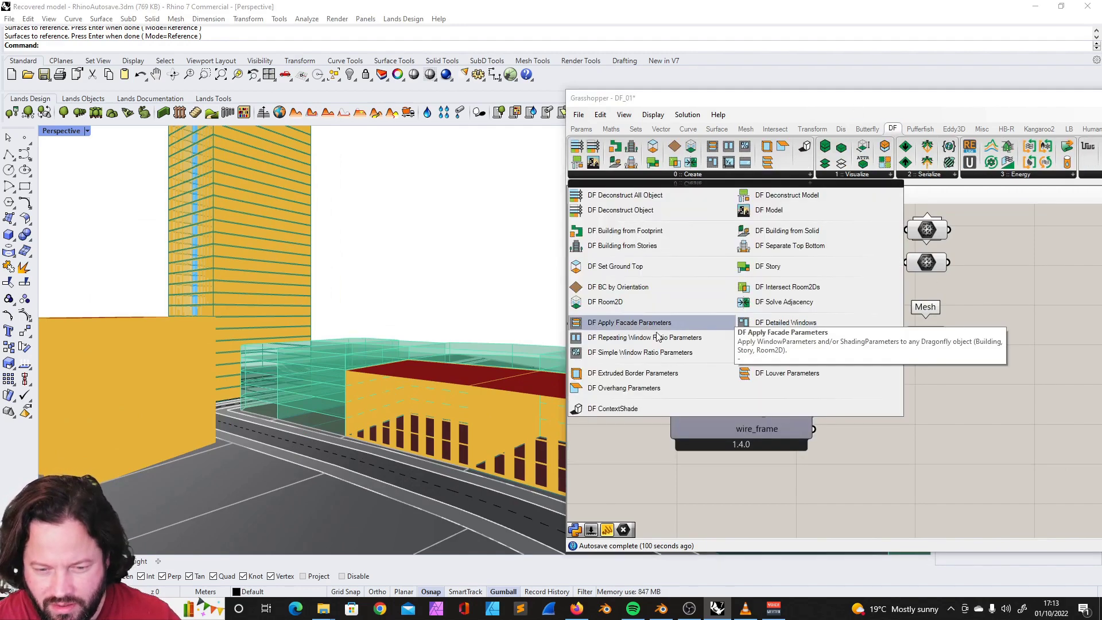
# Step: Examine the tower's facade and window column from the top floors down to the base
pyautogui.scroll(-12, 305, 268)
pyautogui.scroll(15, 305, 228)
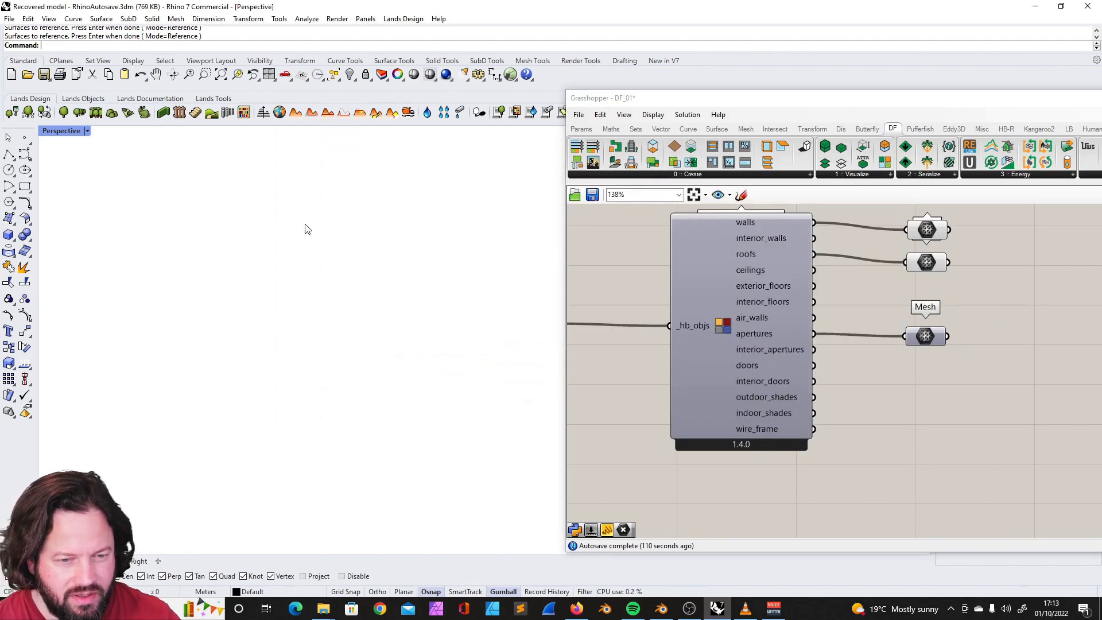
pyautogui.scroll(-4, 304, 229)
pyautogui.scroll(-10, 300, 206)
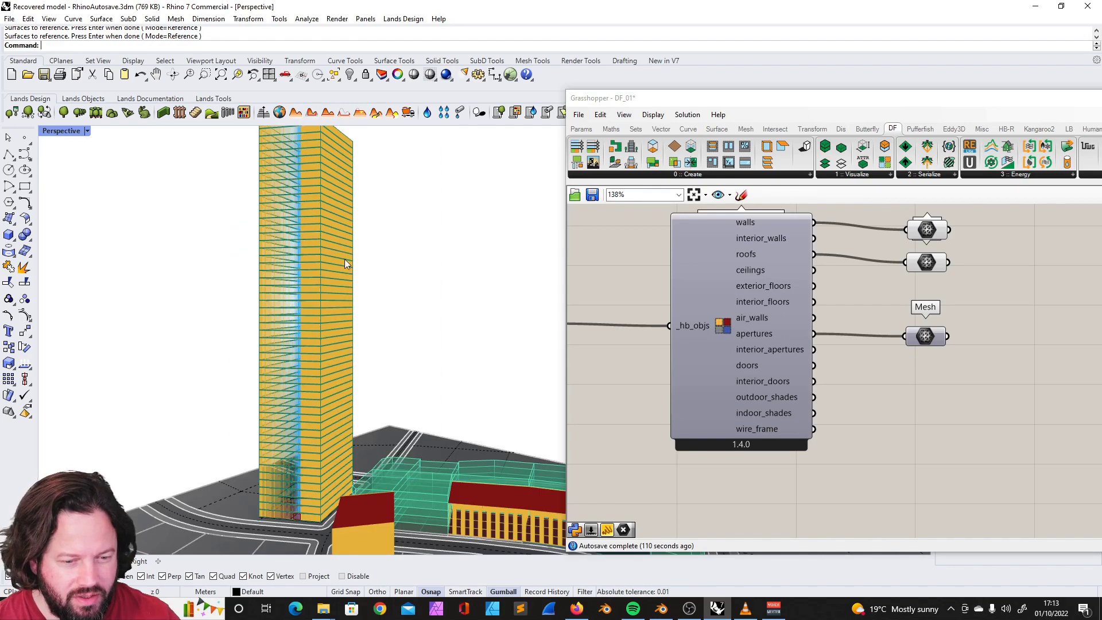
pyautogui.scroll(8, 356, 318)
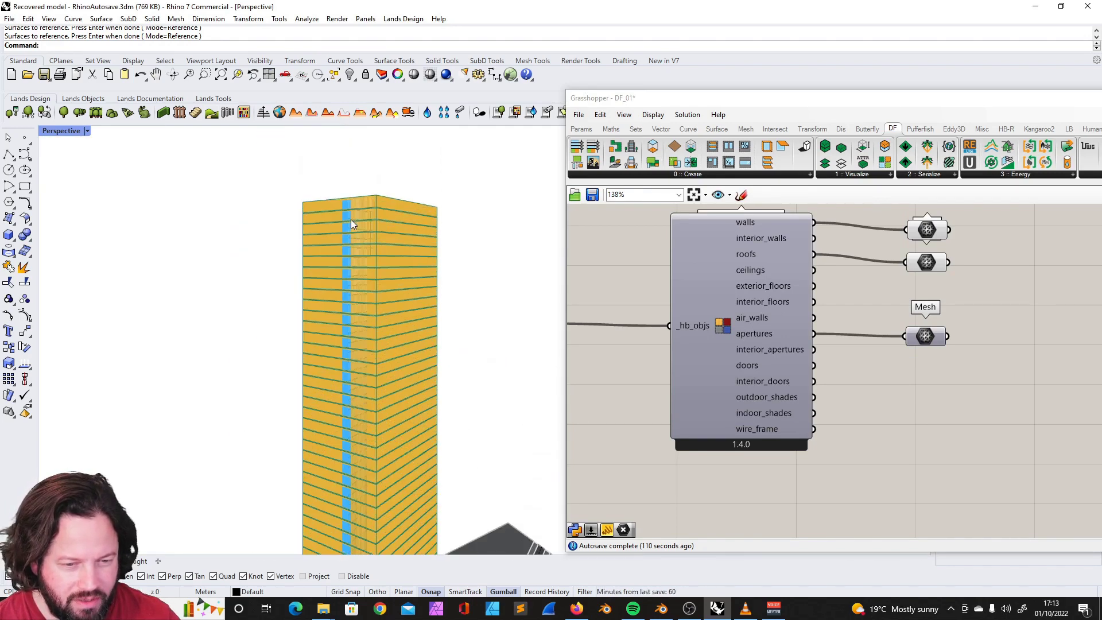
pyautogui.scroll(-8, 368, 274)
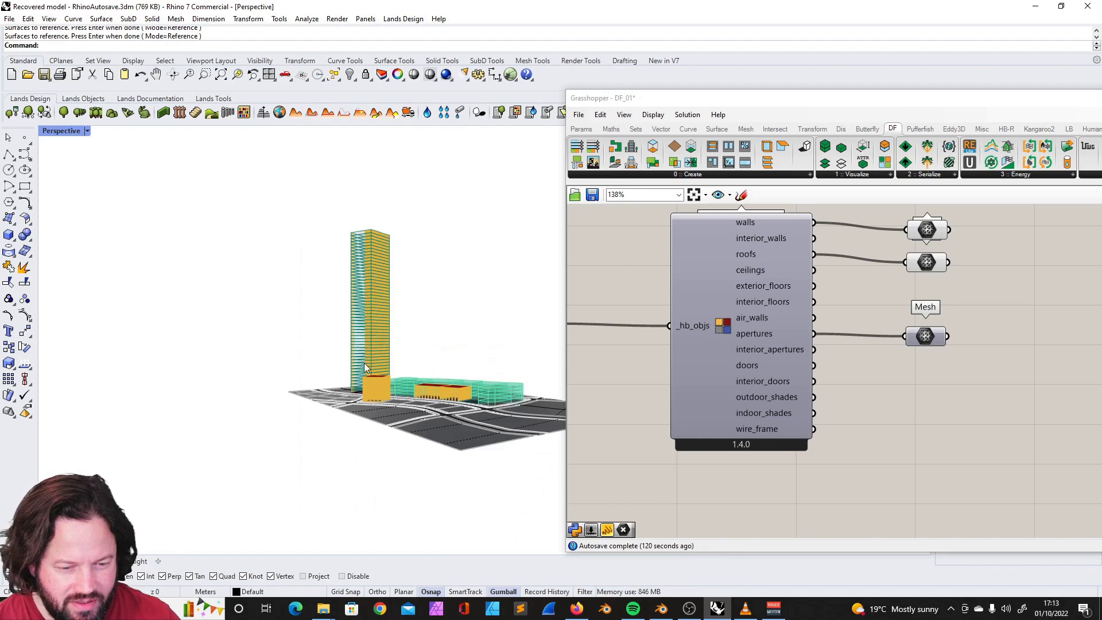
pyautogui.scroll(10, 364, 360)
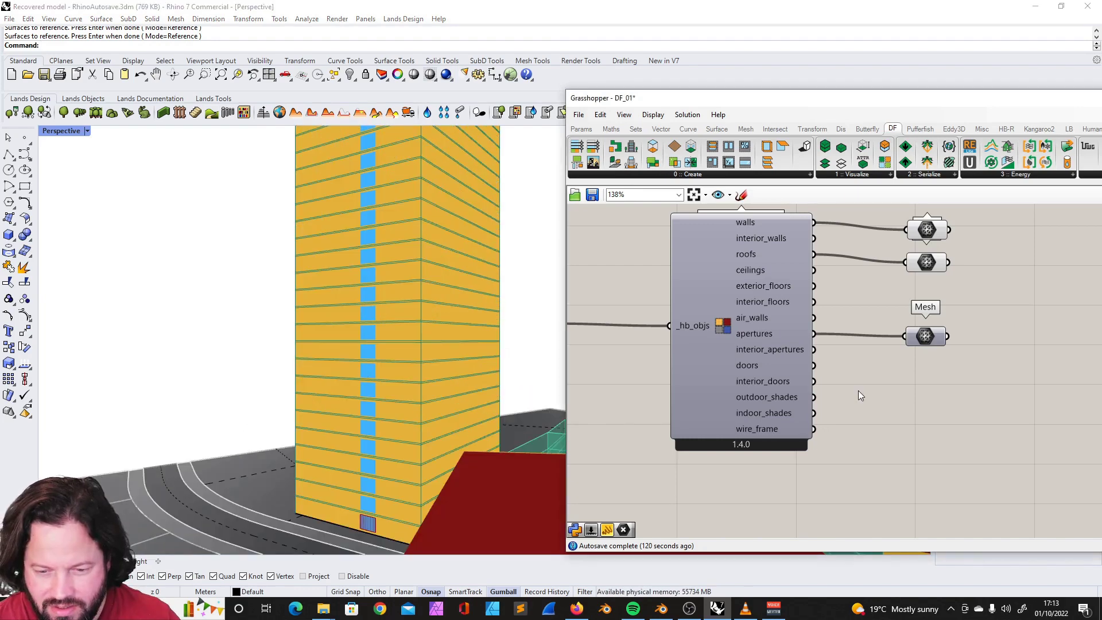
# Step: Shift HB Visualize by Type slightly beside its Mesh parameters and select the apertures Mesh parameter
pyautogui.click(720, 294)
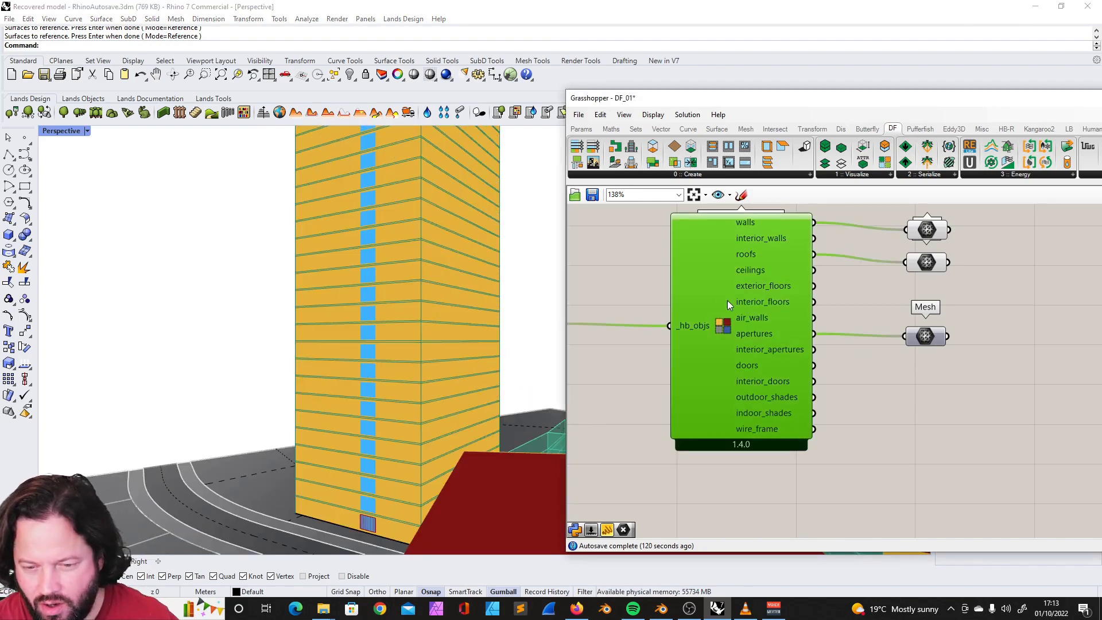
pyautogui.scroll(-3, 802, 344)
pyautogui.scroll(3, 819, 335)
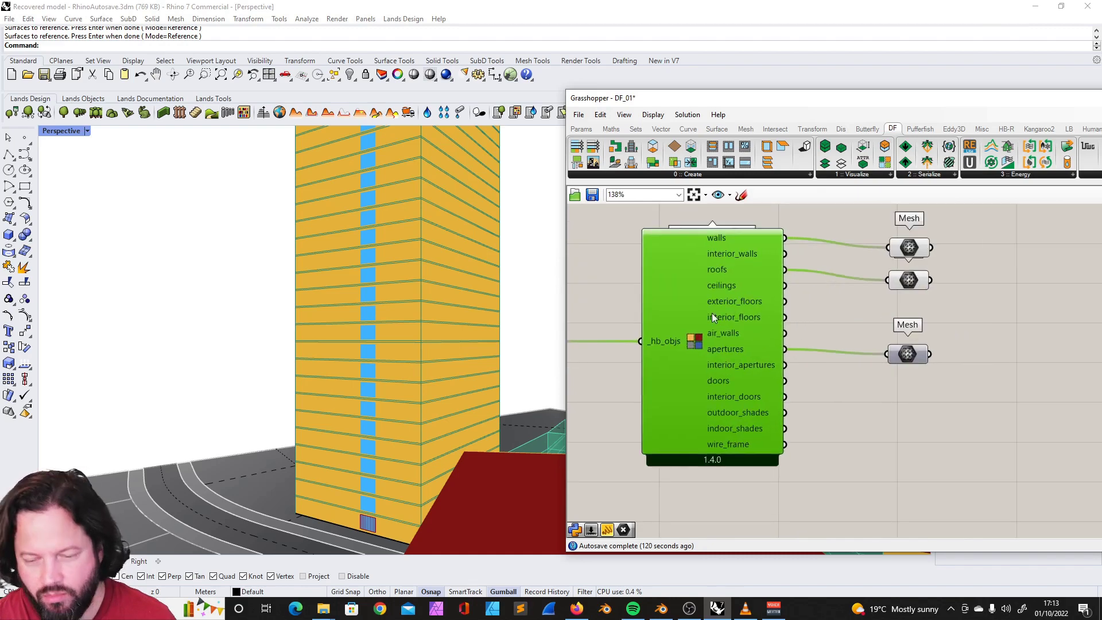
pyautogui.click(910, 361)
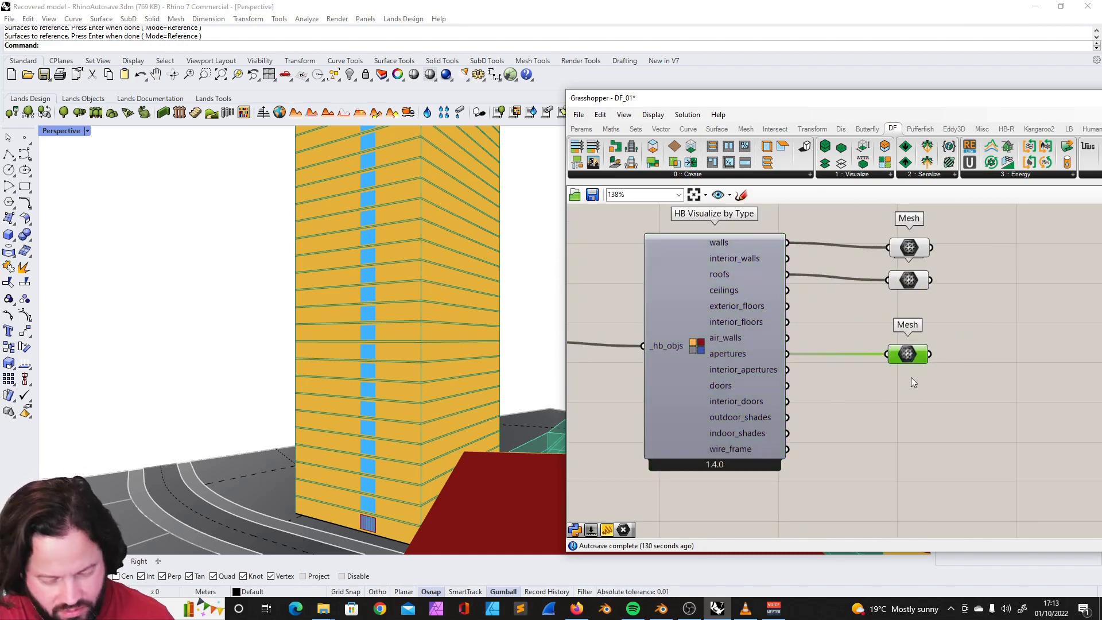
# Step: Duplicate the apertures Mesh parameter in the definition with the use_multiplier toggle and connect the copy to the outdoor_shades output
pyautogui.scroll(-10, 760, 329)
pyautogui.scroll(5, 857, 374)
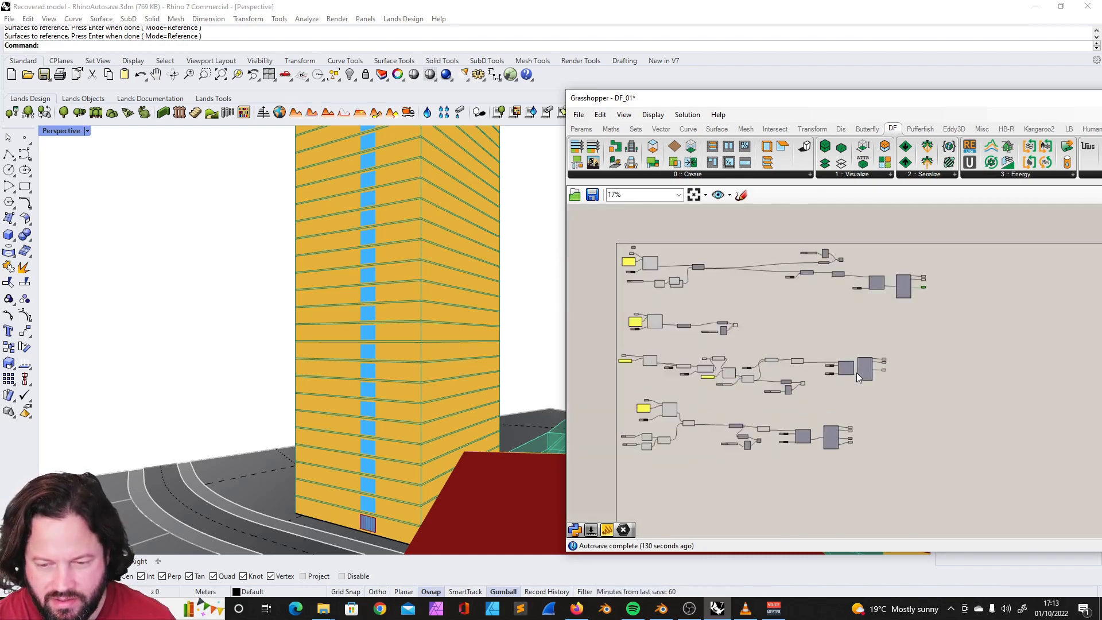
pyautogui.scroll(-2, 908, 380)
pyautogui.scroll(2, 869, 353)
pyautogui.scroll(5, 870, 354)
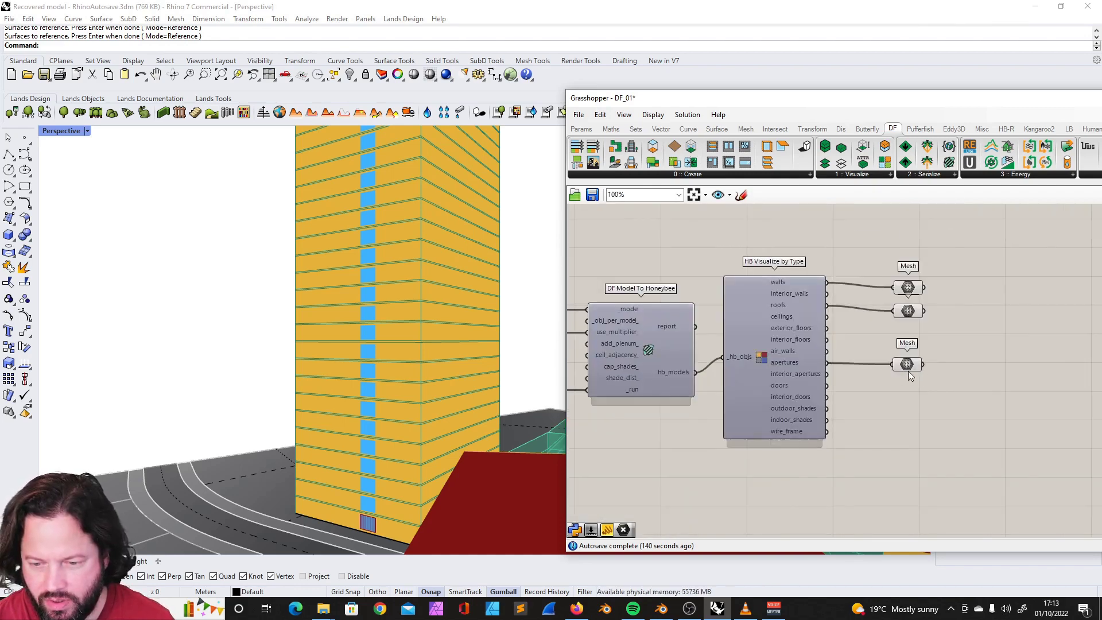
pyautogui.click(921, 370)
pyautogui.keyDown('alt'); pyautogui.moveTo(920, 371); pyautogui.dragTo(908, 442); pyautogui.keyUp('alt')
pyautogui.moveTo(764, 450); pyautogui.dragTo(921, 455)
pyautogui.scroll(-5, 427, 390)
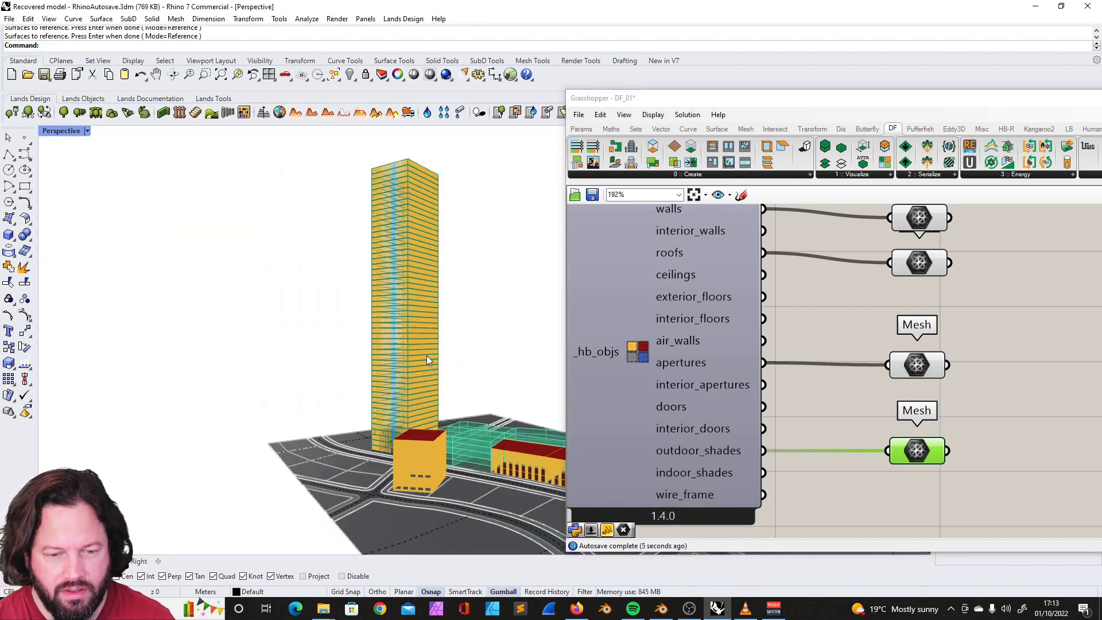
# Step: Select the outdoor_shades Mesh parameter and inspect the tower and the small building from several angles for shades and windows
pyautogui.scroll(-3, 835, 490)
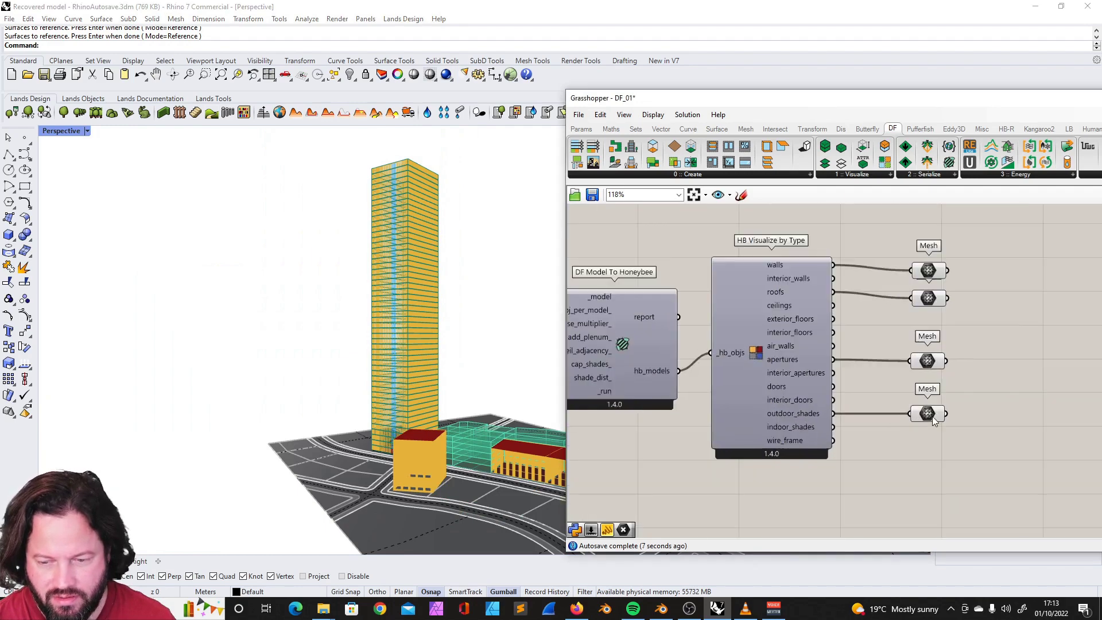
pyautogui.scroll(6, 434, 426)
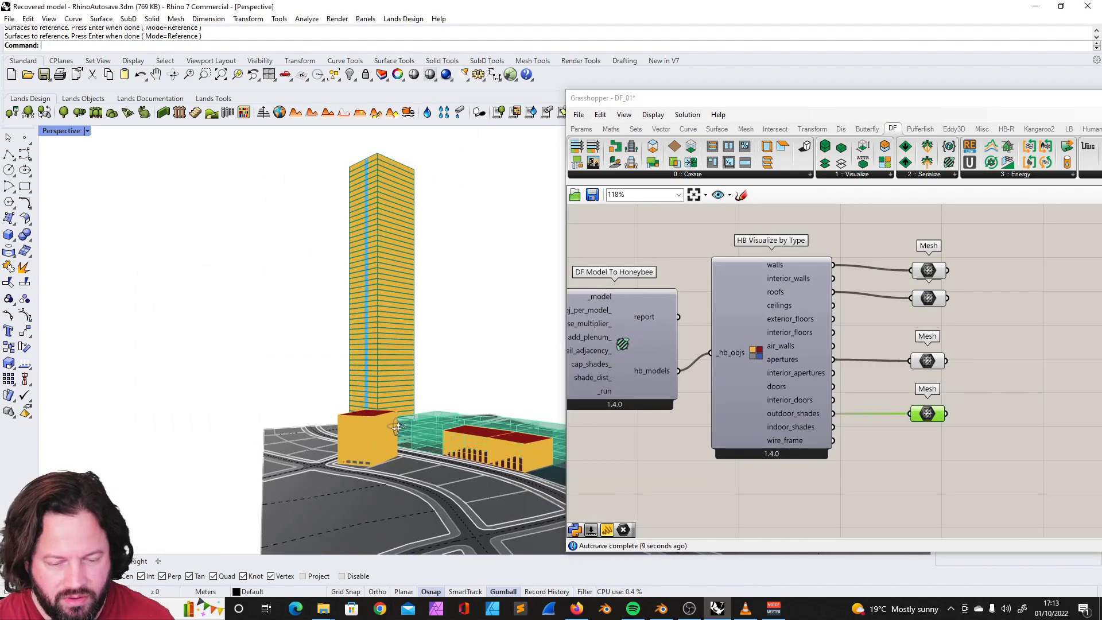
pyautogui.scroll(2, 894, 399)
pyautogui.scroll(-4, 894, 398)
pyautogui.scroll(-7, 894, 397)
pyautogui.moveTo(894, 397); pyautogui.dragTo(963, 394, button='right')
pyautogui.scroll(7, 710, 381)
pyautogui.scroll(-2, 711, 380)
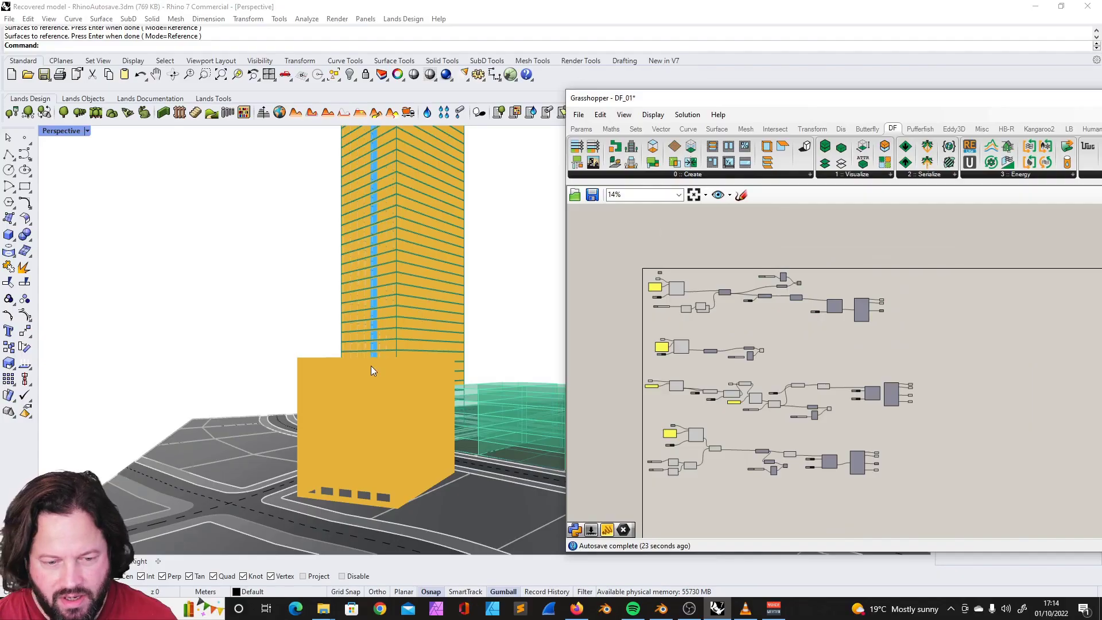
pyautogui.moveTo(371, 366); pyautogui.dragTo(382, 400, button='right')
pyautogui.scroll(-8, 102, 311)
pyautogui.scroll(8, 875, 510)
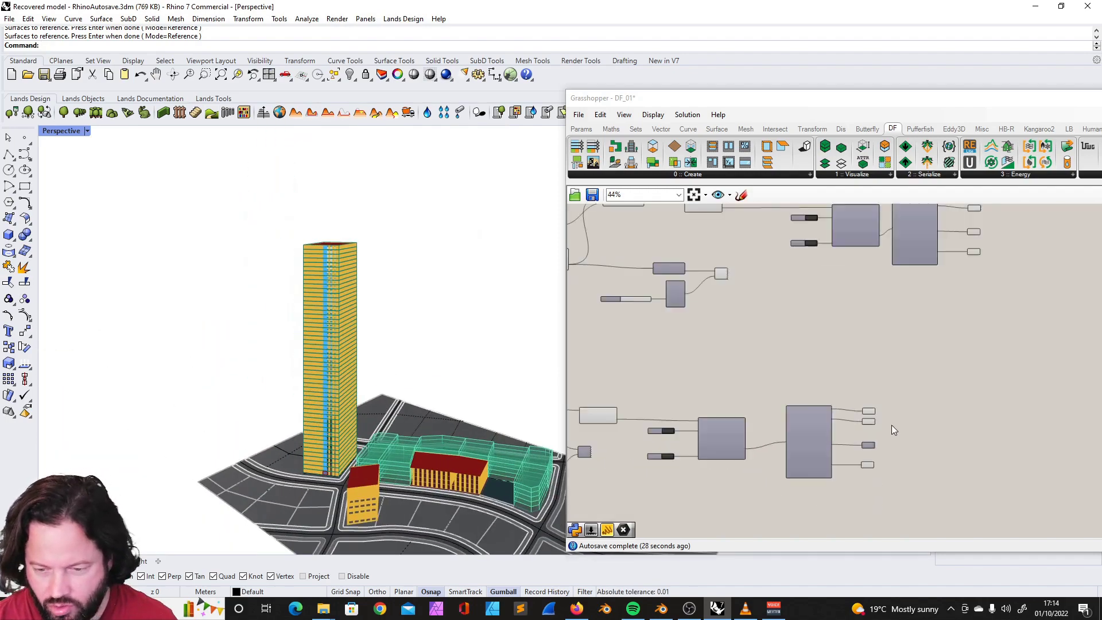
# Step: Turn on the preview of the small building's apertures Mesh parameter and view its windows up close
pyautogui.click(832, 460)
pyautogui.moveTo(424, 496); pyautogui.dragTo(290, 464, button='right')
pyautogui.scroll(8, 262, 418)
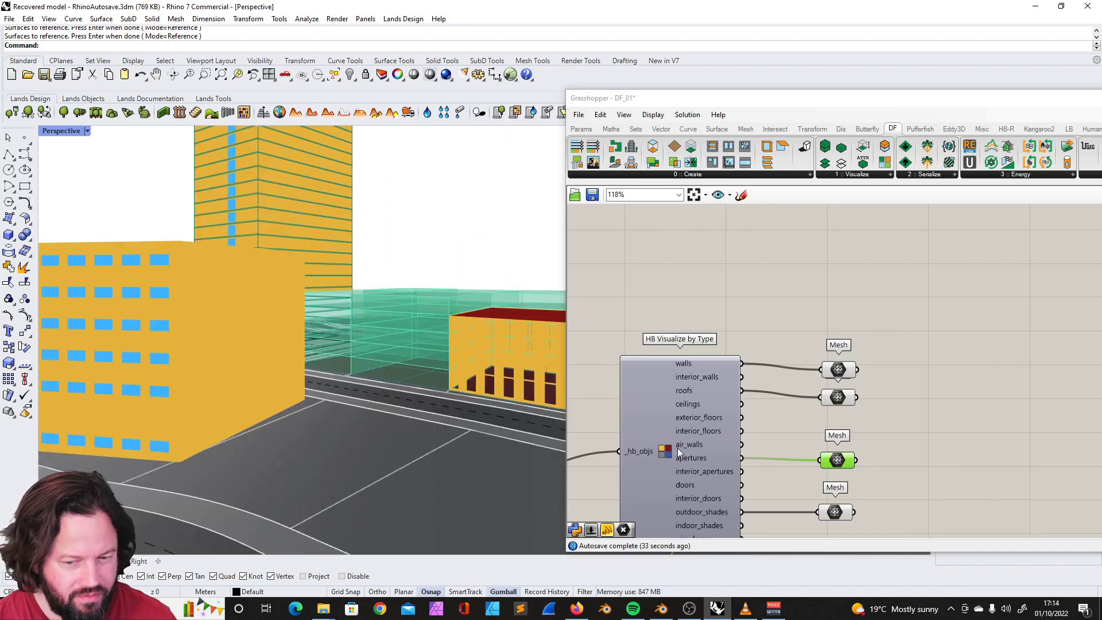
# Step: Connect the 1.0 height slider and the 2 width slider to the north, east, south and west inputs of their HB Facade Parameters
pyautogui.scroll(-5, 615, 448)
pyautogui.scroll(-4, 798, 398)
pyautogui.scroll(8, 632, 394)
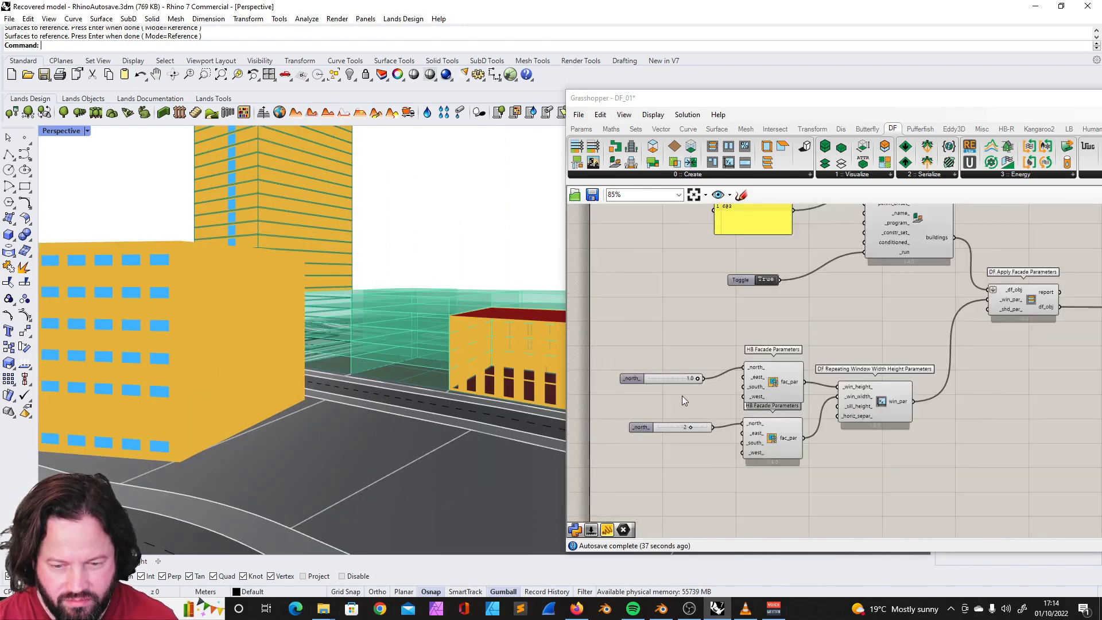
pyautogui.scroll(2, 718, 370)
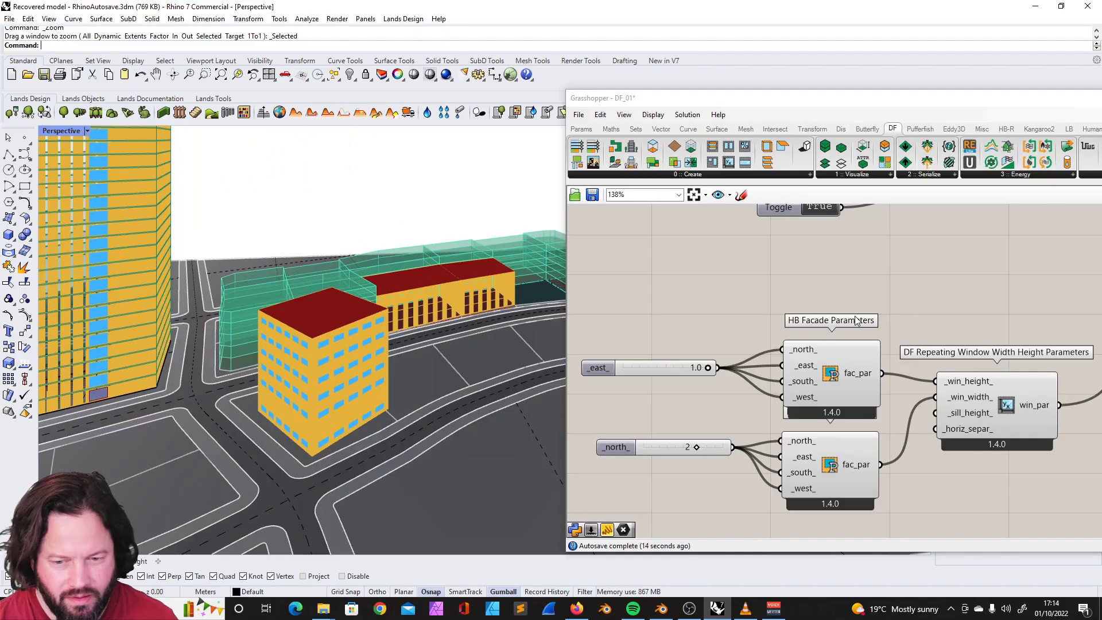
# Step: Check the windows on the facades of the small building and select its apertures Mesh parameter
pyautogui.scroll(-3, 465, 302)
pyautogui.scroll(-9, 656, 306)
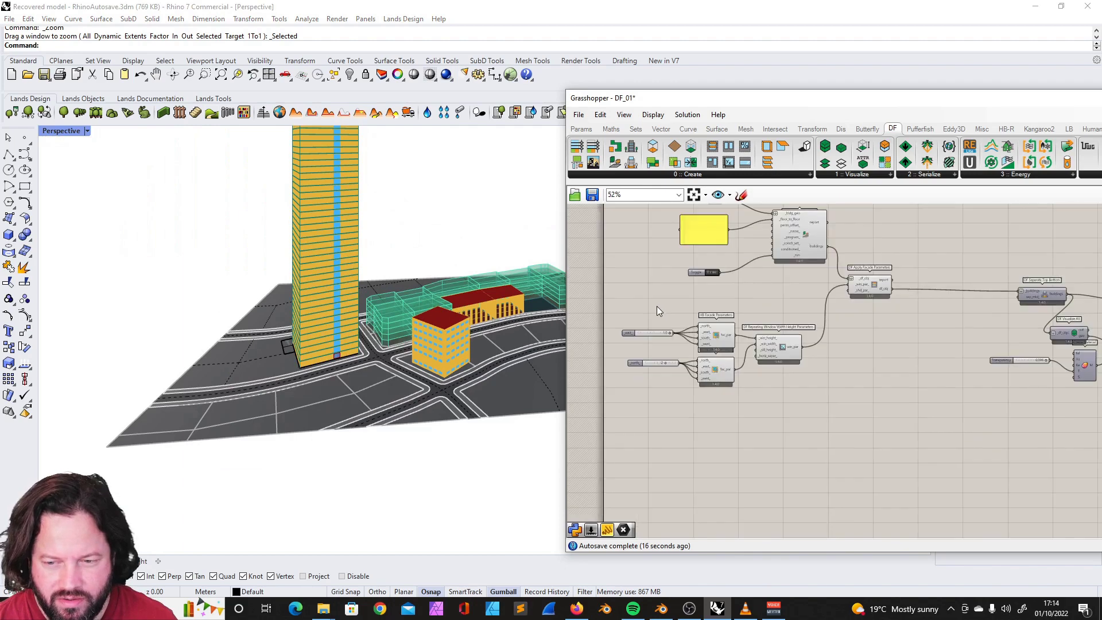
pyautogui.scroll(9, 965, 244)
pyautogui.click(933, 276)
pyautogui.moveTo(465, 332); pyautogui.dragTo(373, 335, button='right')
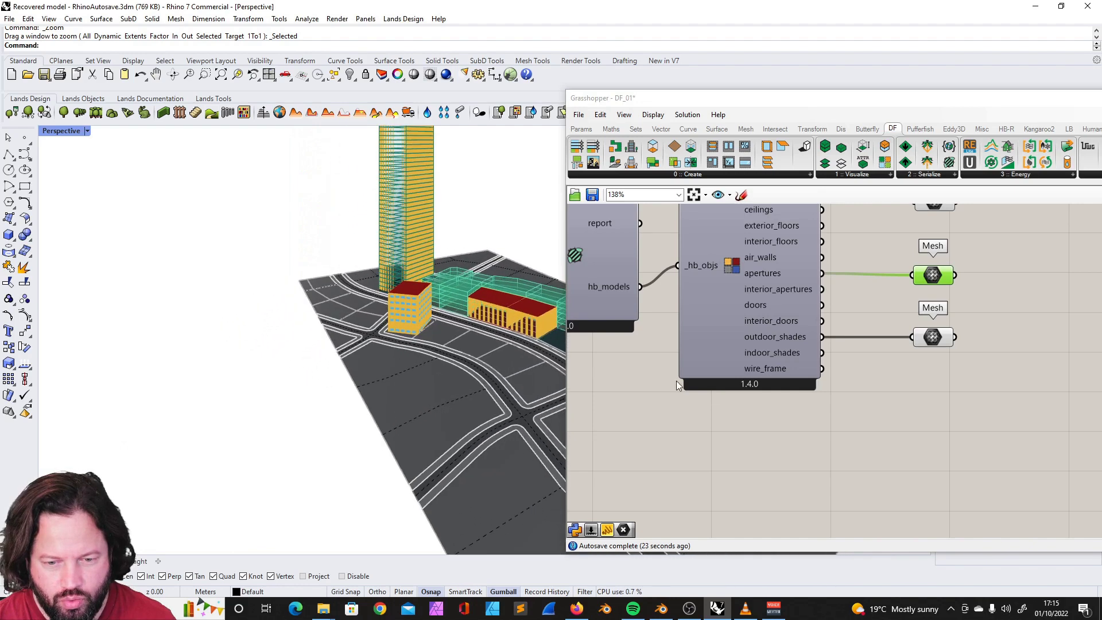
# Step: Turn on the preview of the apertures Mesh parameter in the first definition, for the long red-roofed building
pyautogui.scroll(-6, 895, 371)
pyautogui.scroll(-4, 894, 371)
pyautogui.scroll(-5, 822, 376)
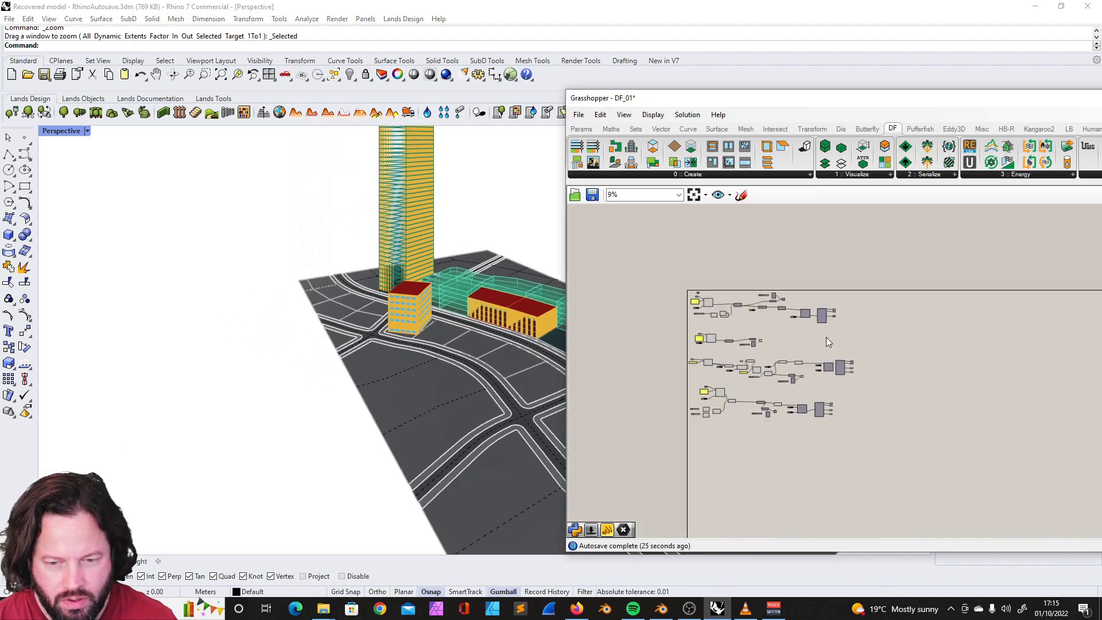
pyautogui.scroll(15, 836, 312)
pyautogui.rightClick(829, 338)
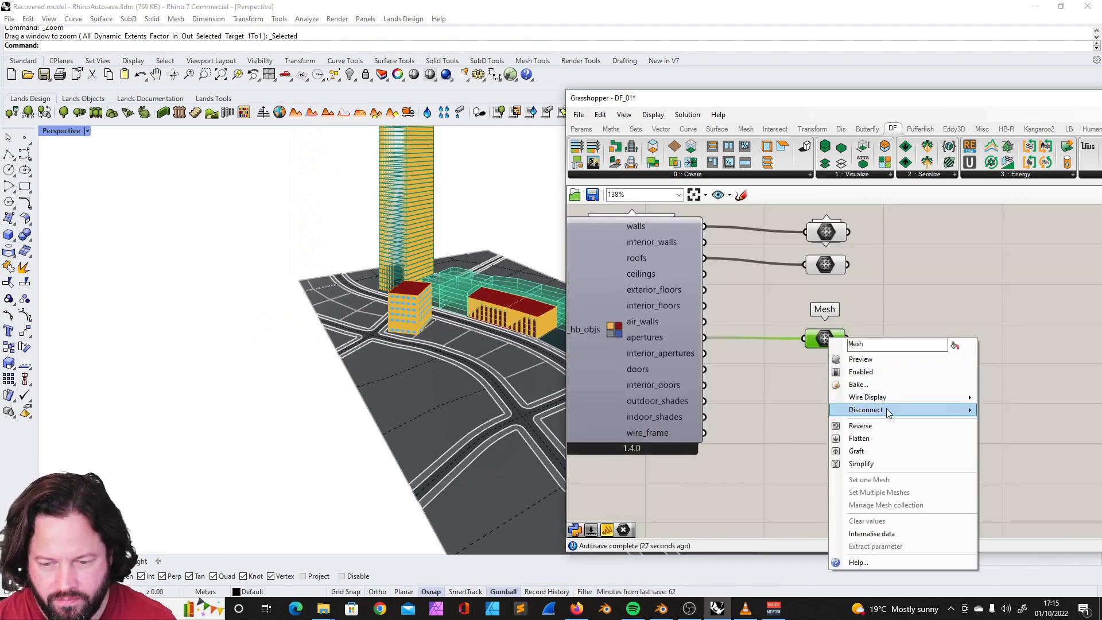
pyautogui.click(877, 366)
pyautogui.click(853, 388)
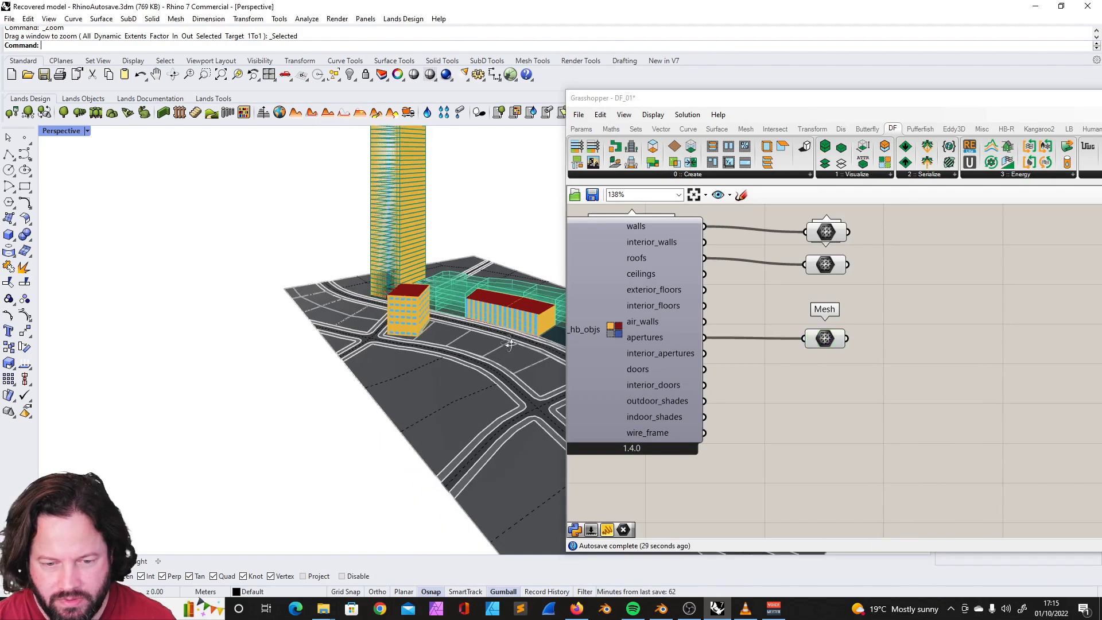
# Step: Examine the windows on the long building, the small building and the tower from different angles
pyautogui.scroll(6, 500, 305)
pyautogui.scroll(-10, 418, 289)
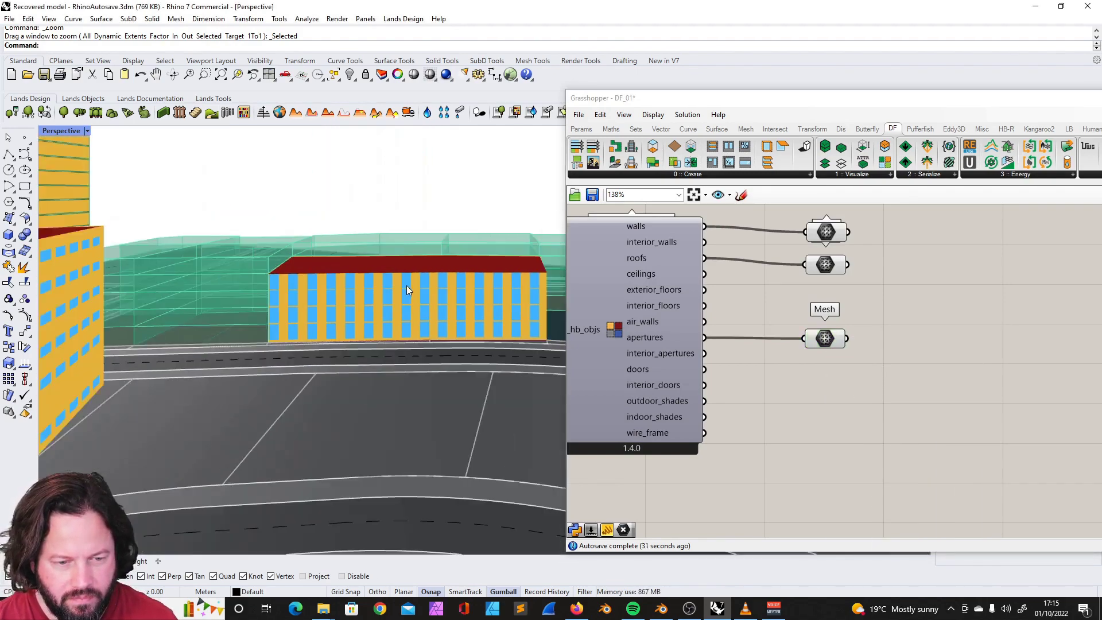
pyautogui.moveTo(401, 287); pyautogui.dragTo(495, 304, button='right')
pyautogui.scroll(5, 391, 361)
pyautogui.scroll(-7, 391, 360)
pyautogui.scroll(-3, 437, 357)
pyautogui.moveTo(438, 357); pyautogui.dragTo(281, 348, button='right')
pyautogui.scroll(7, 420, 302)
pyautogui.scroll(-8, 313, 247)
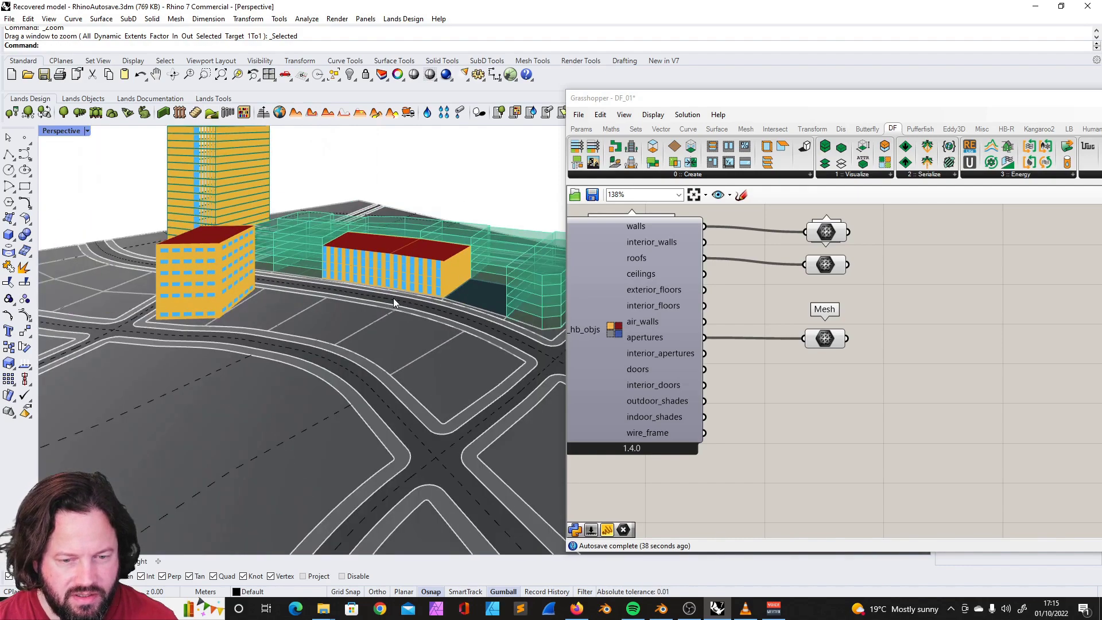
pyautogui.moveTo(232, 288); pyautogui.dragTo(237, 322, button='right')
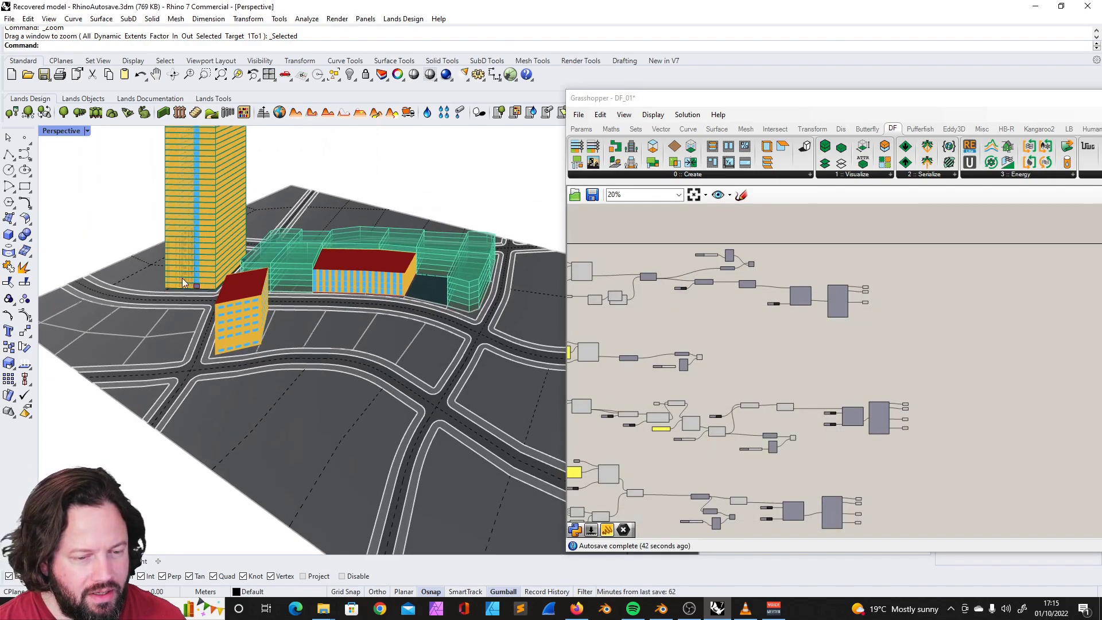
# Step: Add a DF Extruded Border Parameters component to the canvas below the tower's definition
pyautogui.click(633, 173)
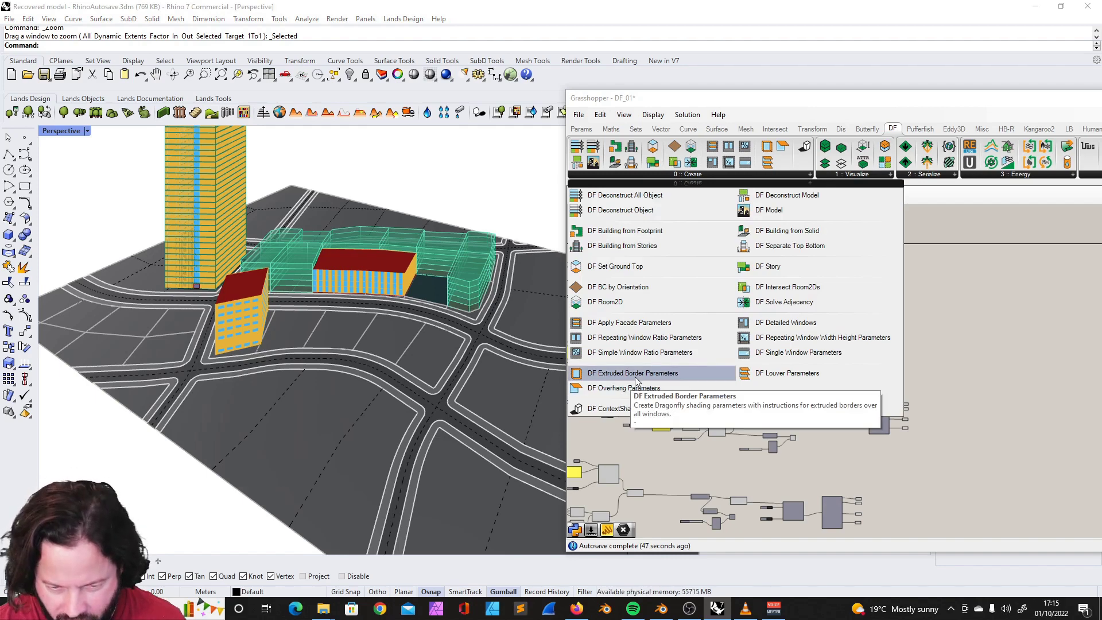
pyautogui.scroll(-4, 901, 380)
pyautogui.scroll(5, 892, 390)
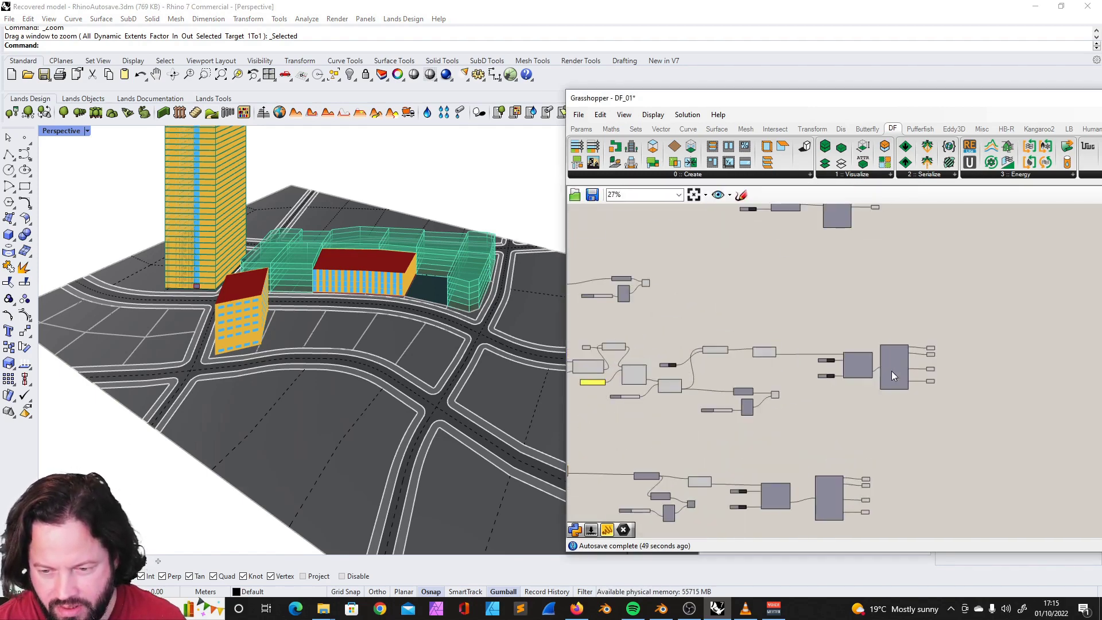
pyautogui.scroll(2, 987, 346)
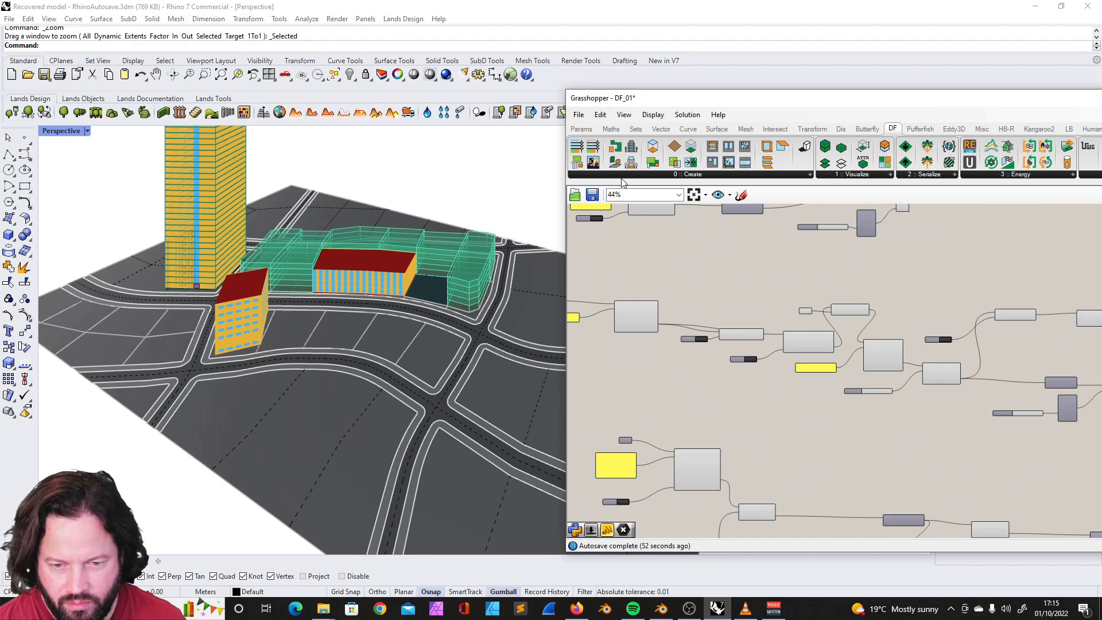
pyautogui.click(627, 173)
pyautogui.moveTo(738, 371); pyautogui.dragTo(729, 403)
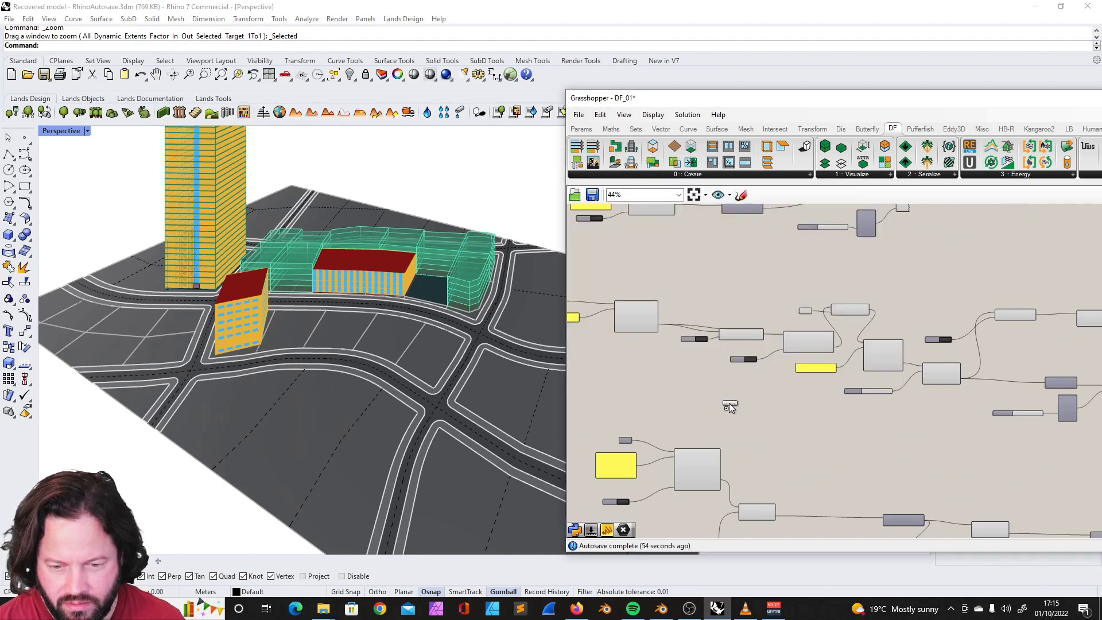
pyautogui.scroll(-5, 729, 403)
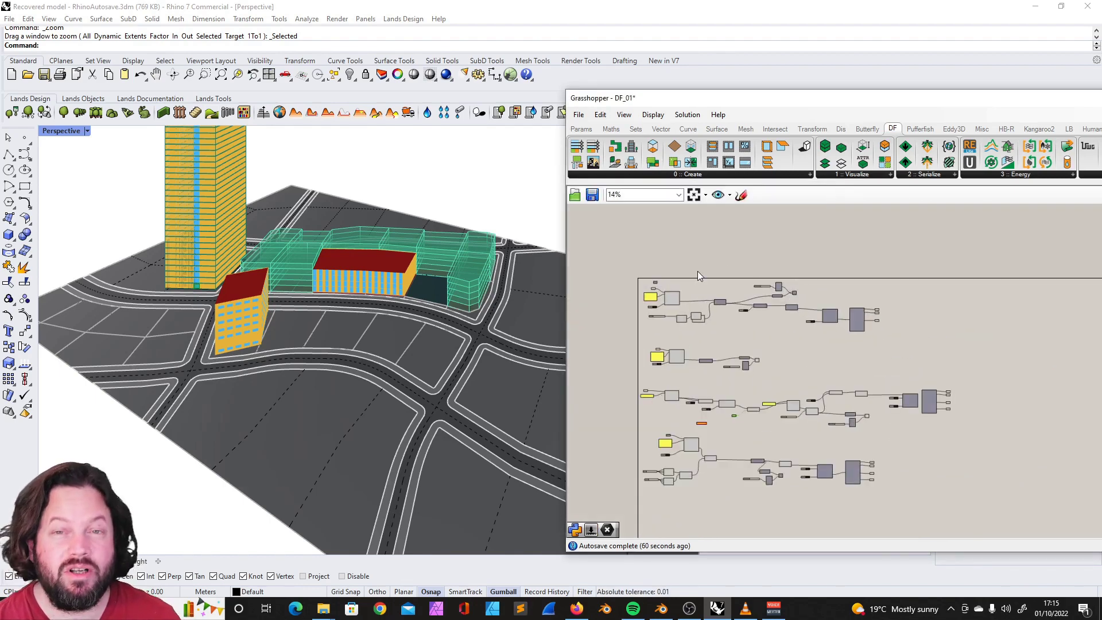
# Step: Group the components of each building definition into a separate group
pyautogui.moveTo(662, 284); pyautogui.dragTo(906, 349)
pyautogui.moveTo(598, 331); pyautogui.dragTo(933, 379)
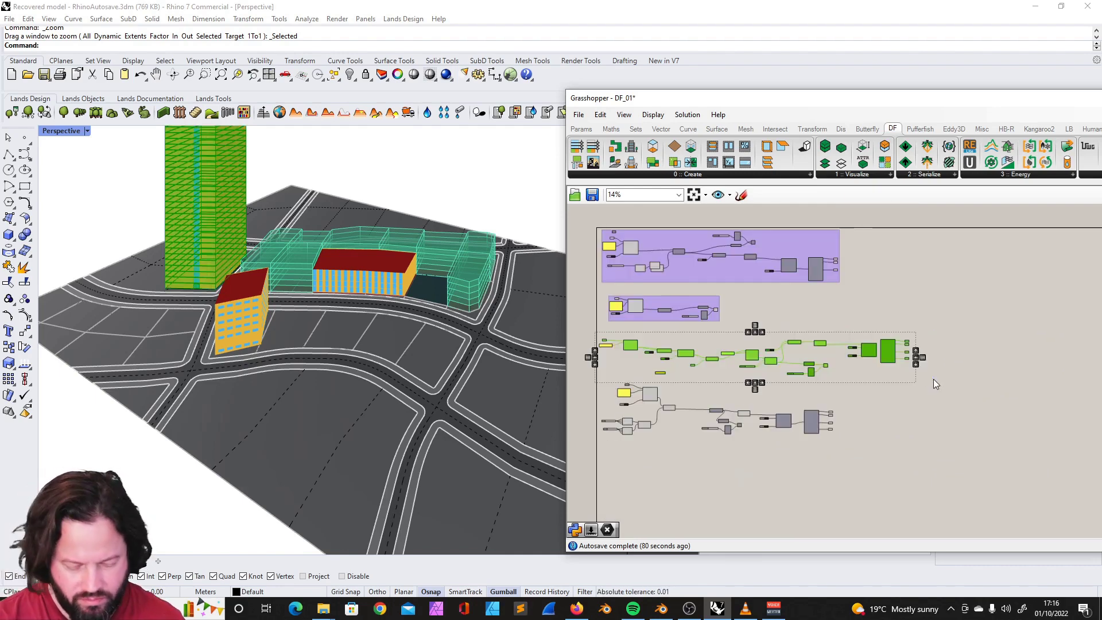
pyautogui.hotkey('ctrl', 'g')
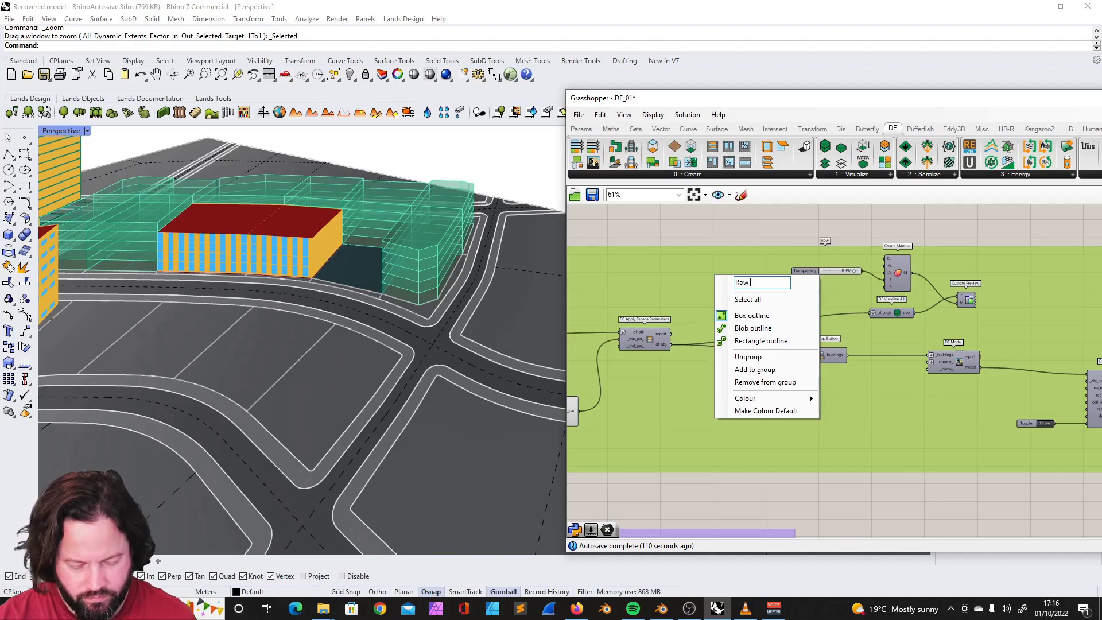
# Step: Name the first definition's group Row House and the third definition's group Tower
pyautogui.press('Return')
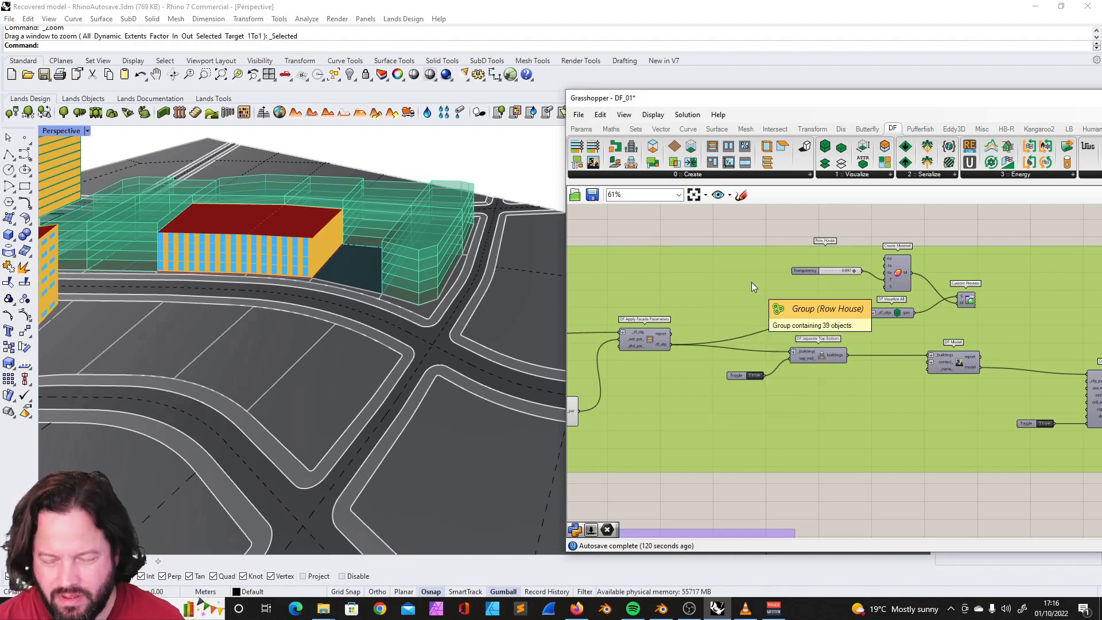
pyautogui.scroll(-3, 784, 236)
pyautogui.rightClick(876, 331)
pyautogui.write('Tow')
pyautogui.press('Return')
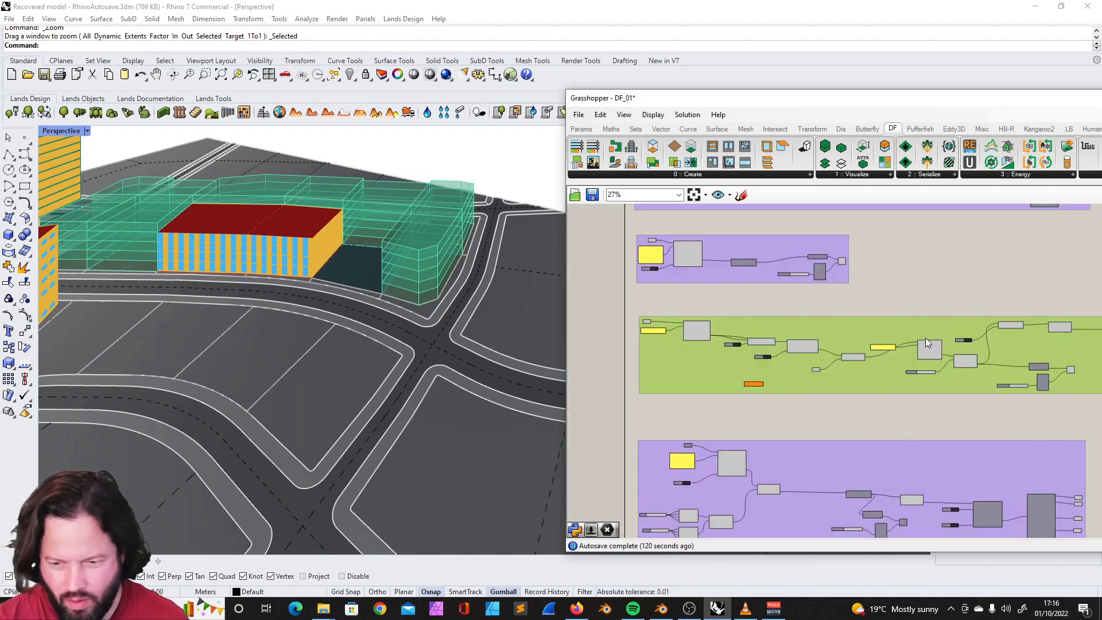
# Step: Name the fourth definition's group Office Building
pyautogui.write('ice B')
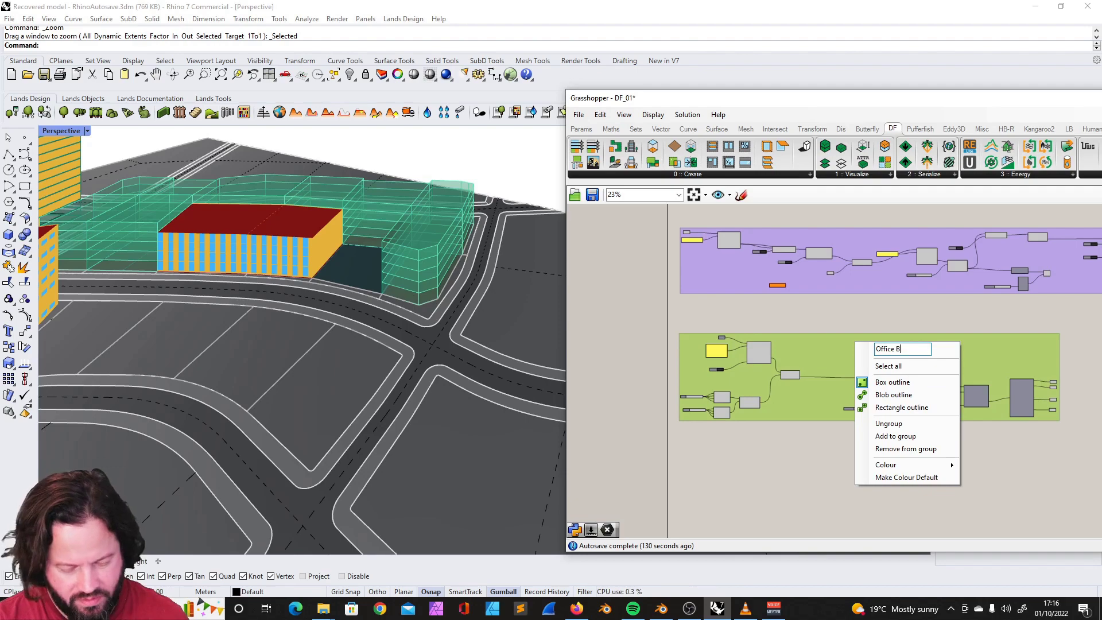
pyautogui.write('u')
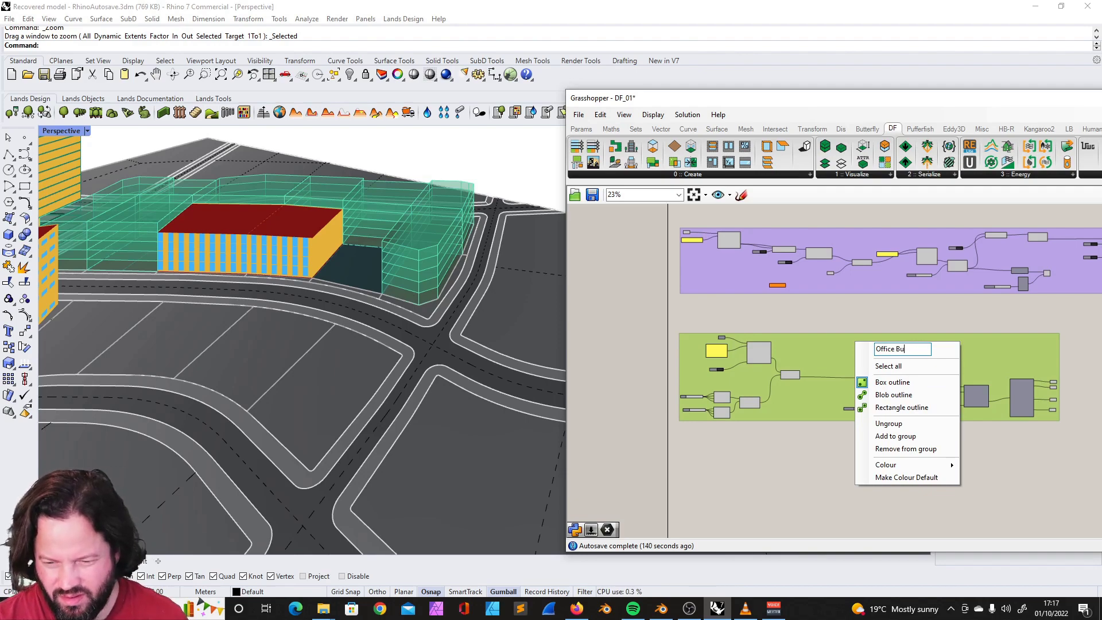
pyautogui.write('ilding')
pyautogui.press('Return')
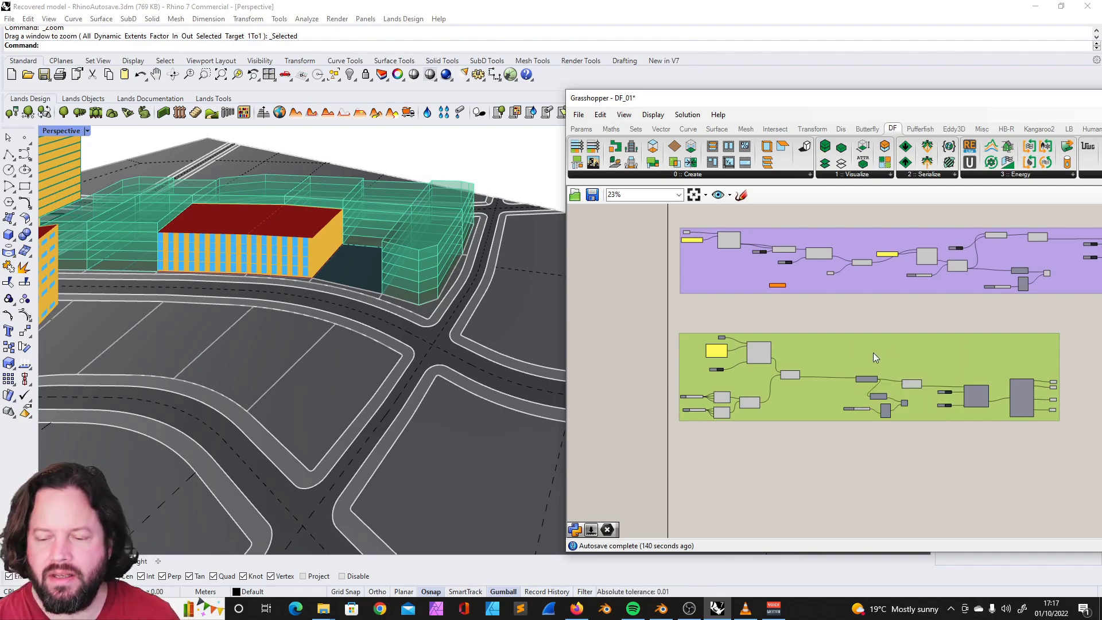
pyautogui.scroll(3, 867, 333)
pyautogui.scroll(-7, 867, 333)
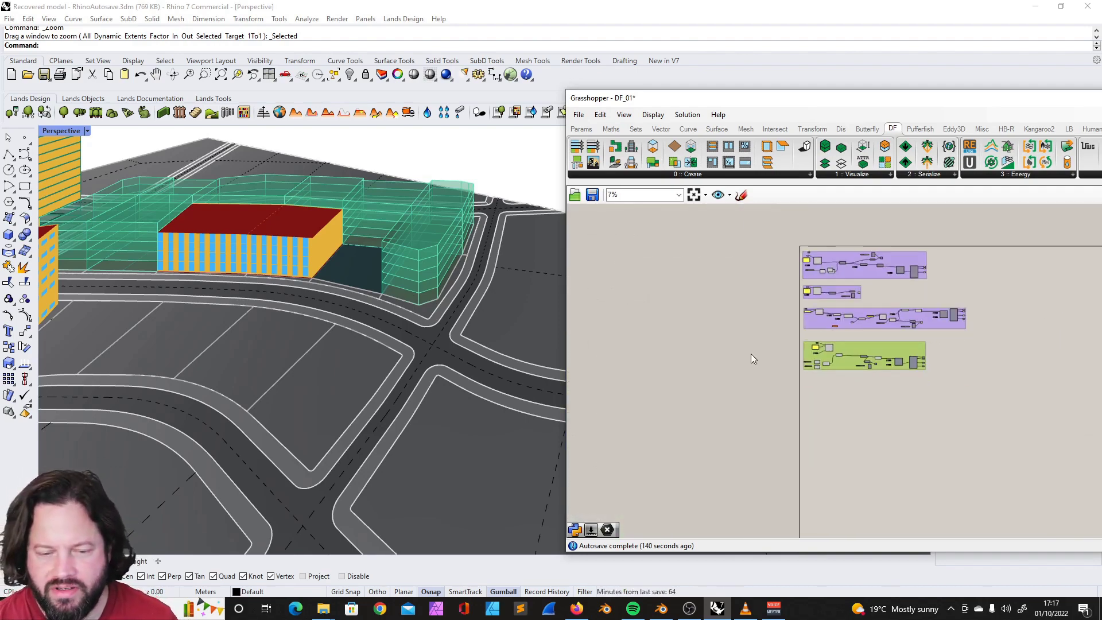
pyautogui.scroll(-6, 450, 328)
pyautogui.scroll(5, 418, 287)
pyautogui.moveTo(417, 287); pyautogui.dragTo(400, 316, button='right')
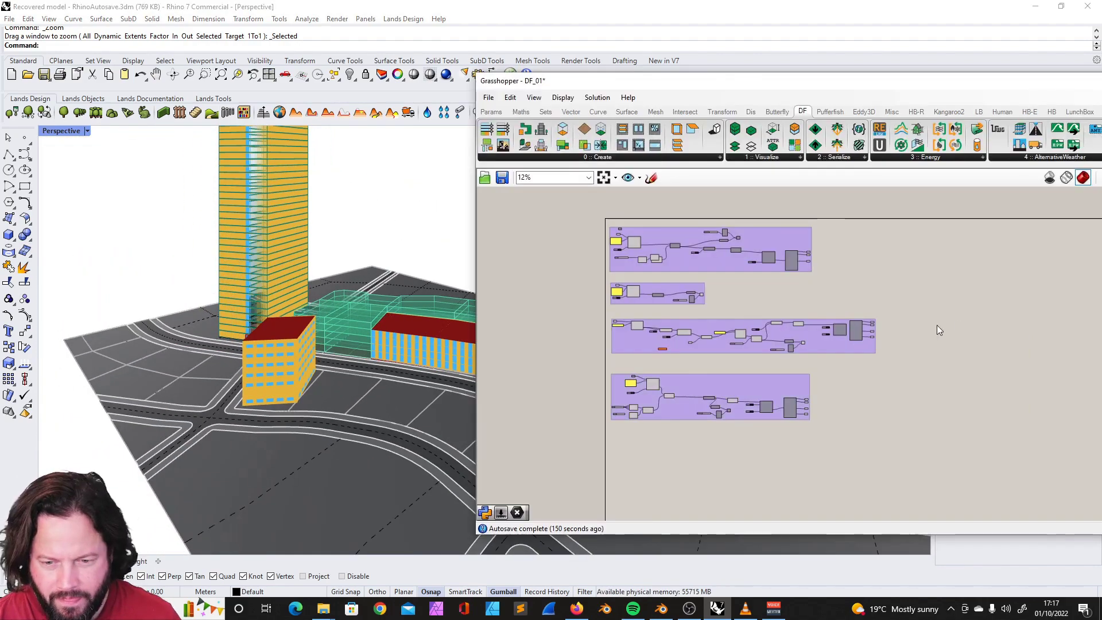
pyautogui.scroll(3, 710, 316)
pyautogui.click(711, 339)
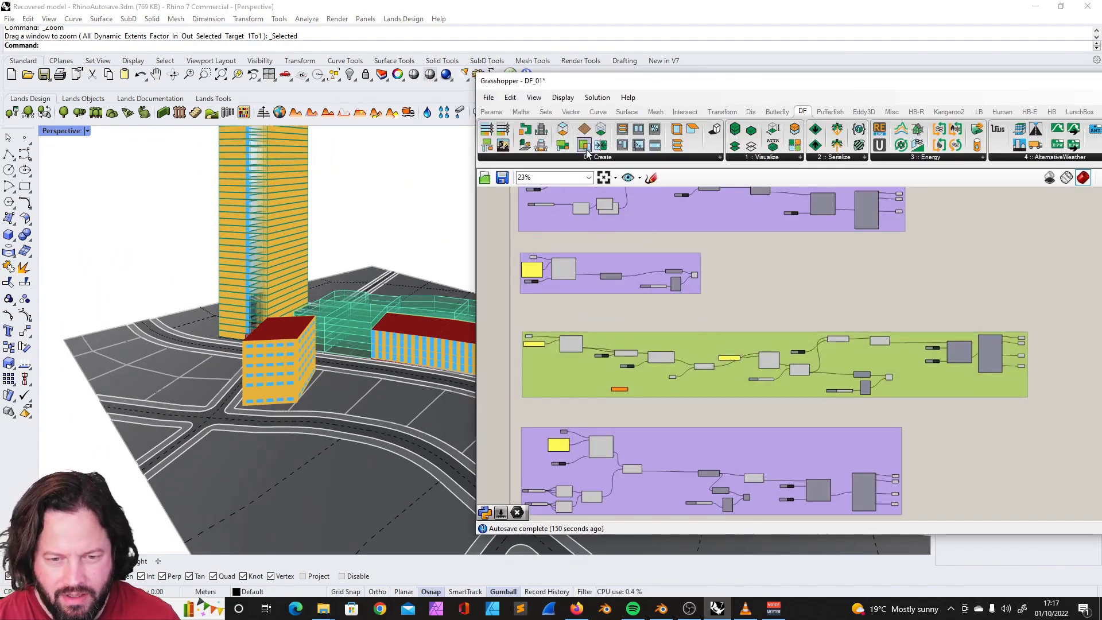
pyautogui.click(612, 159)
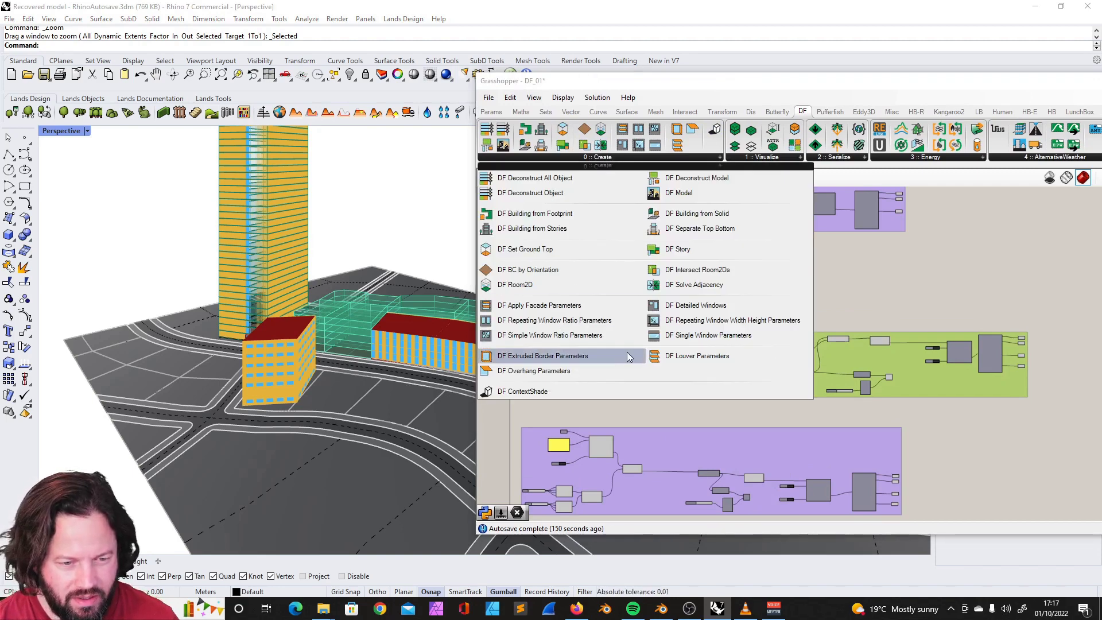
pyautogui.click(543, 359)
pyautogui.scroll(-4, 806, 372)
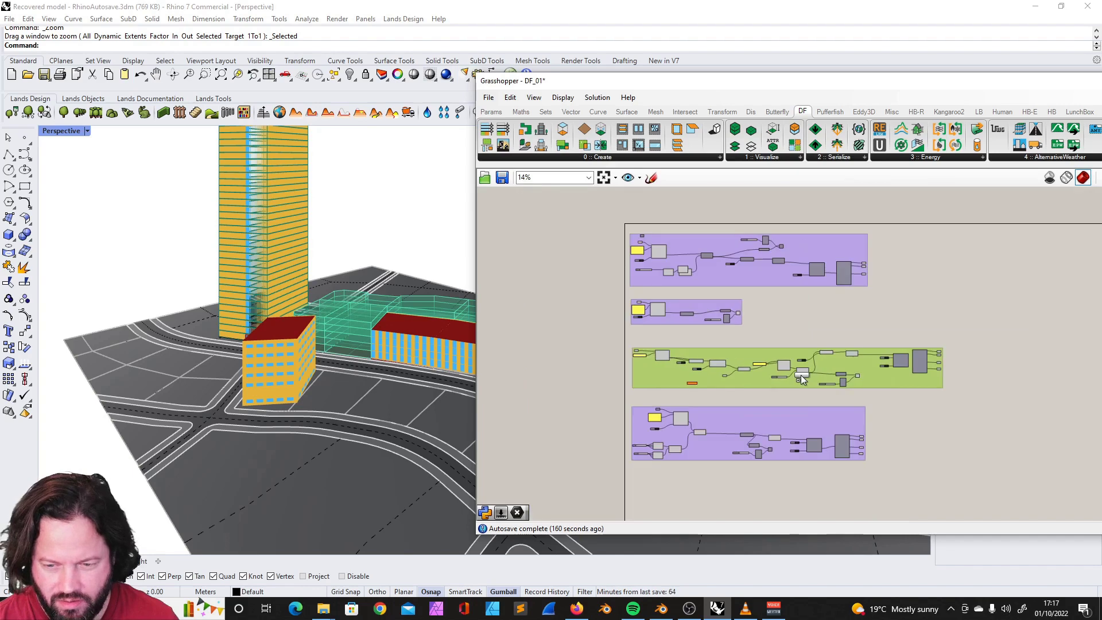
pyautogui.scroll(3, 931, 361)
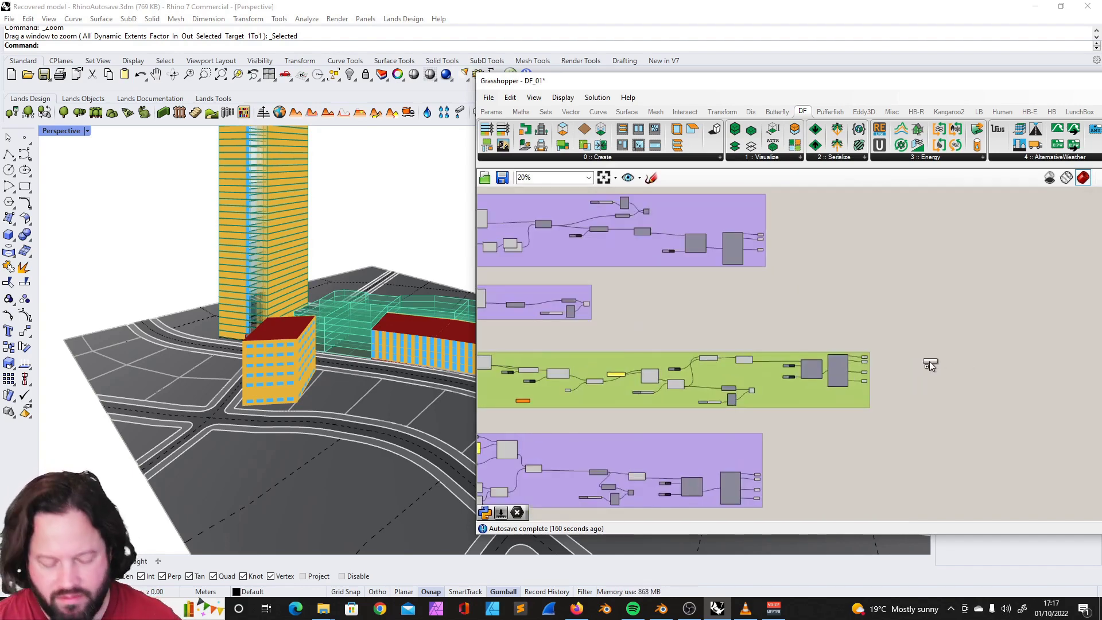
pyautogui.click(929, 360)
pyautogui.scroll(-2, 929, 360)
pyautogui.scroll(6, 736, 390)
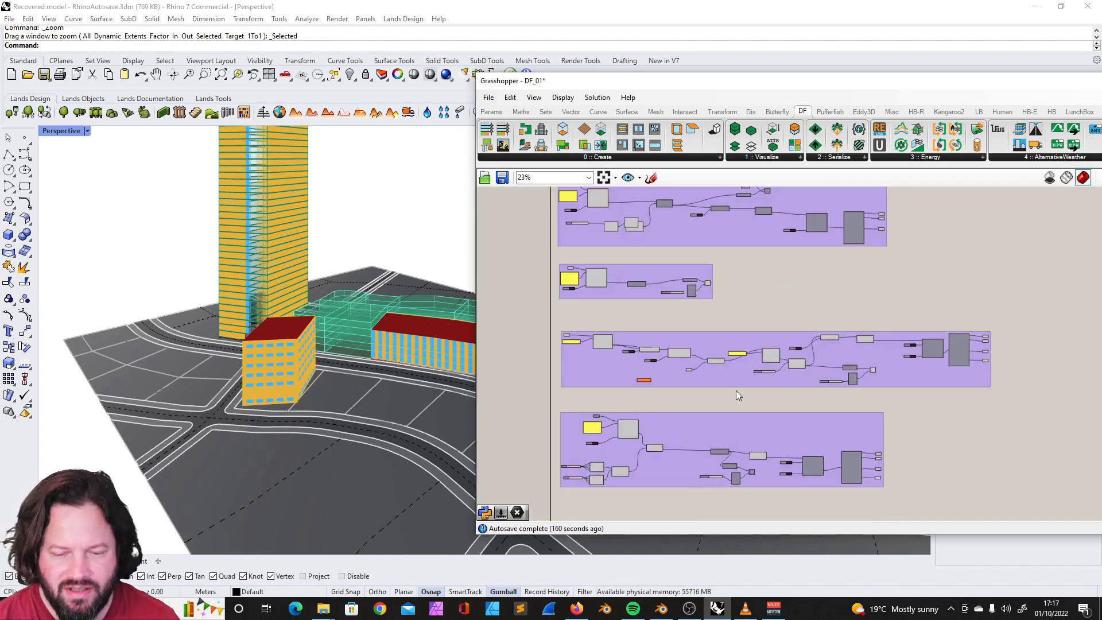
# Step: Move the DF Extruded Border Parameters component below DF Solve Adjacency in the Tower group and place the Brep parameter above it
pyautogui.scroll(2, 583, 363)
pyautogui.moveTo(674, 398); pyautogui.dragTo(844, 422)
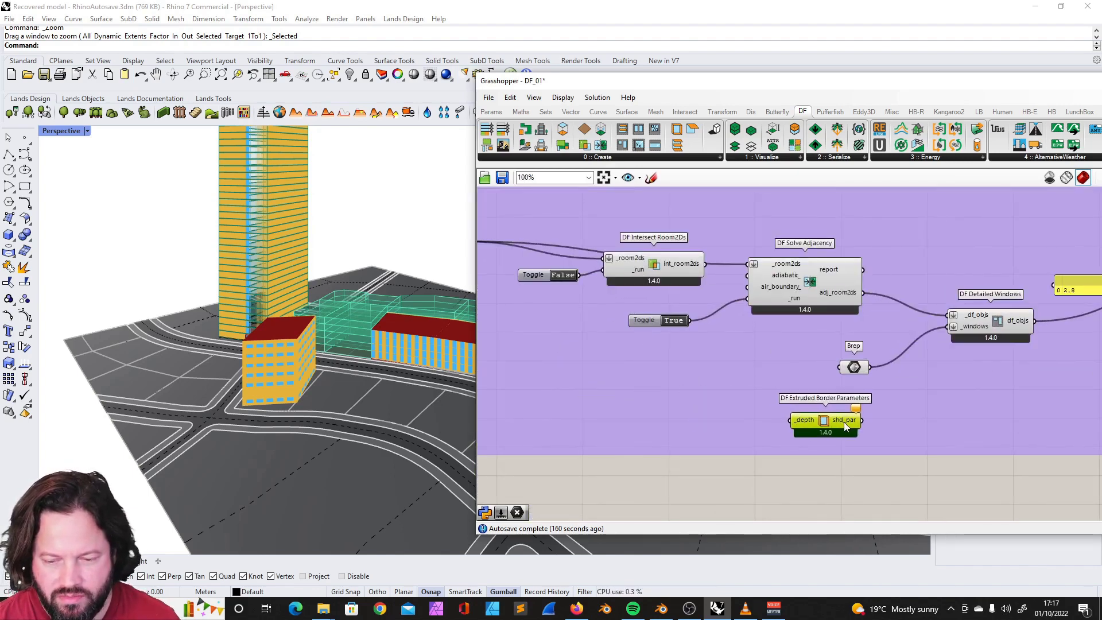
pyautogui.click(855, 367)
pyautogui.scroll(-3, 746, 339)
pyautogui.scroll(3, 960, 335)
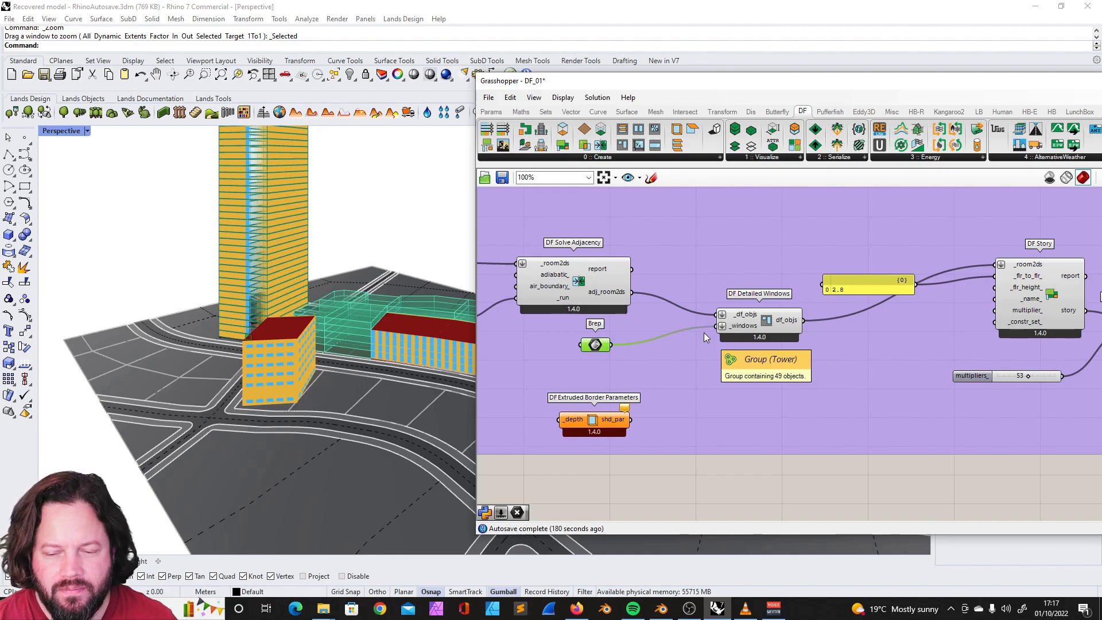
# Step: Insert a DF Apply Facade Parameters component between DF Detailed Windows and the _room2ds input of DF Story, and space out the neighbouring components
pyautogui.click(602, 157)
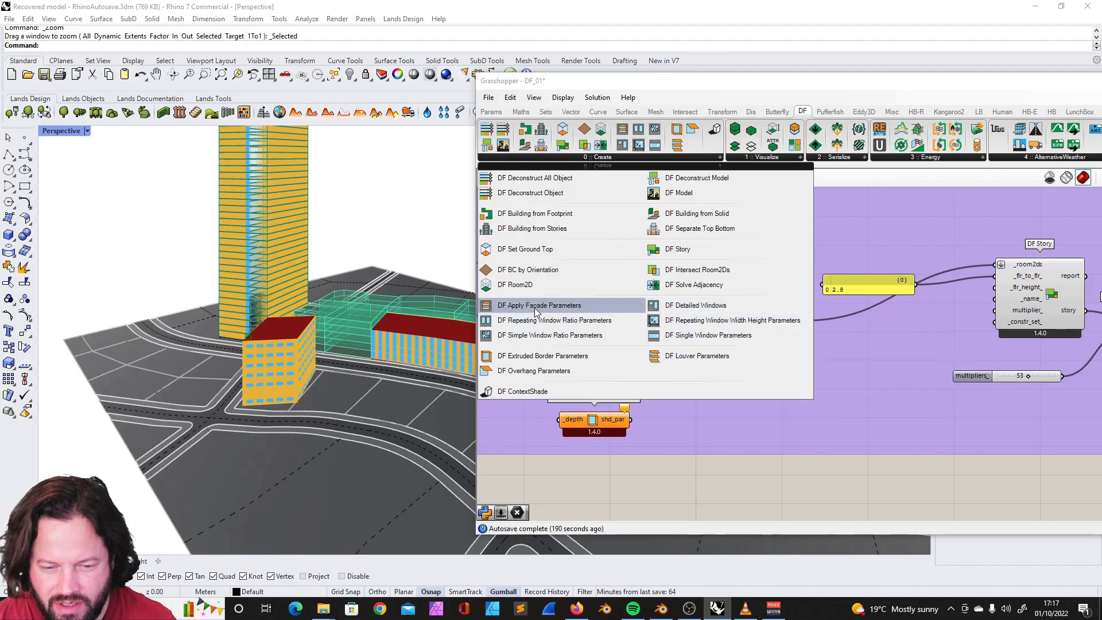
pyautogui.moveTo(535, 311); pyautogui.dragTo(832, 330)
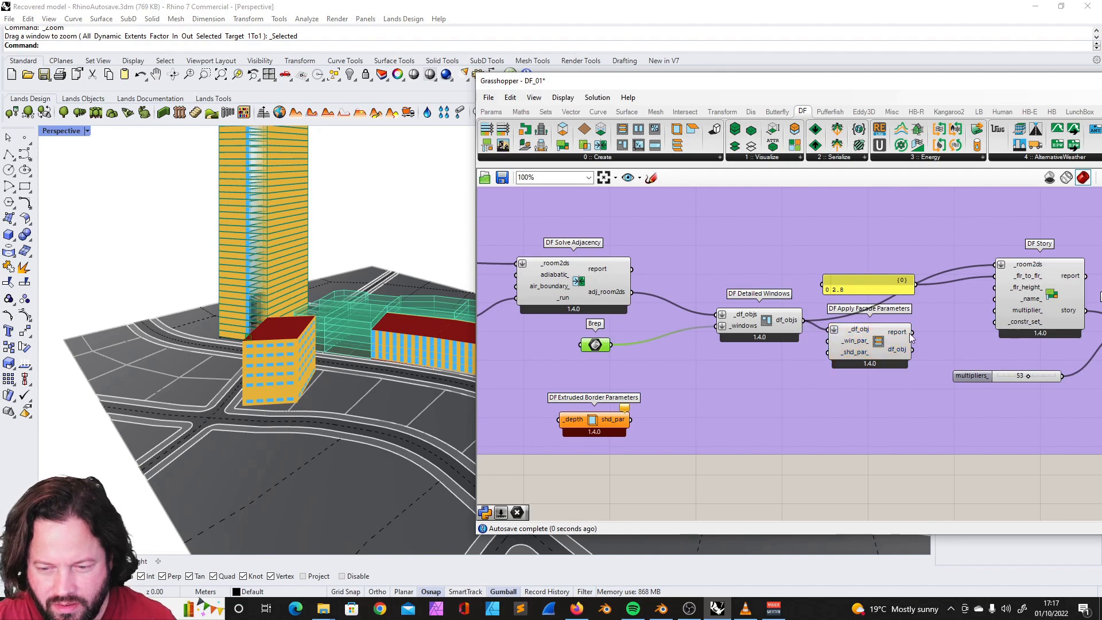
pyautogui.moveTo(978, 277); pyautogui.dragTo(997, 265)
pyautogui.moveTo(763, 322); pyautogui.dragTo(727, 309)
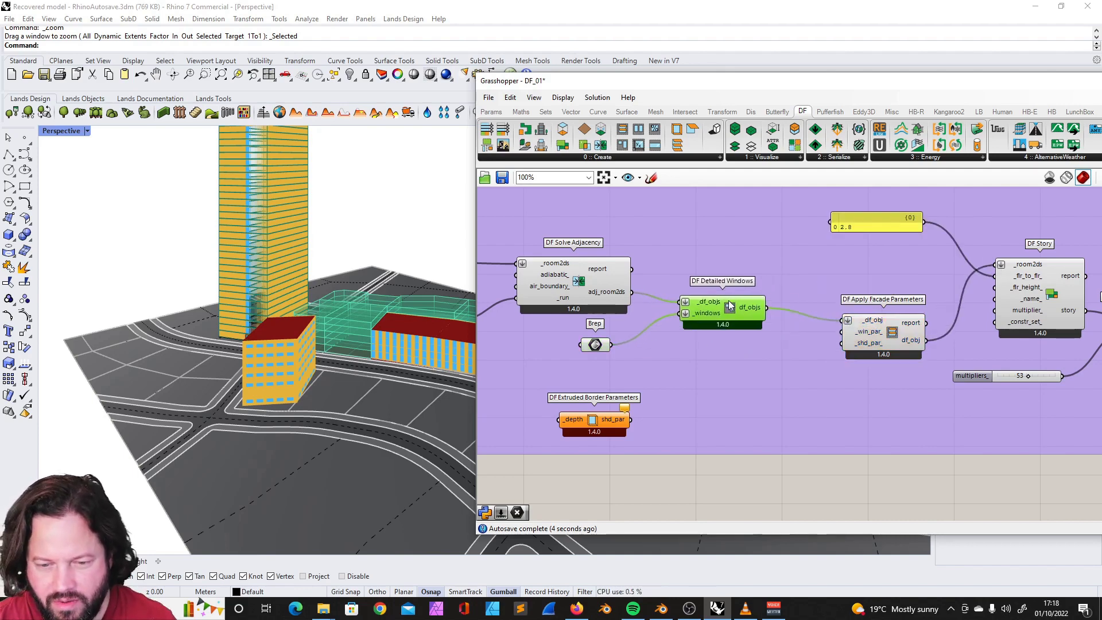
pyautogui.moveTo(881, 338); pyautogui.dragTo(821, 319)
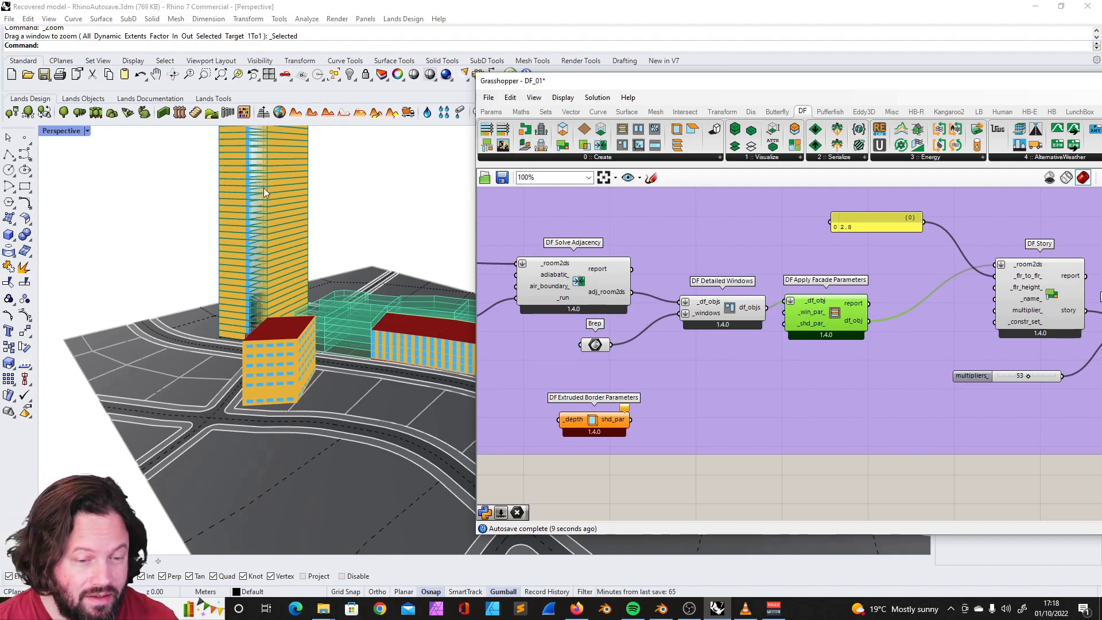
# Step: Feed the extruded border's shd_par output into the _shd_par_ input of DF Apply Facade Parameters, and add a 0.5 slider for its depth
pyautogui.moveTo(264, 187)
pyautogui.mouseDown(button='right')
pyautogui.moveTo(285, 226)
pyautogui.moveTo(265, 209)
pyautogui.mouseUp(button='right')
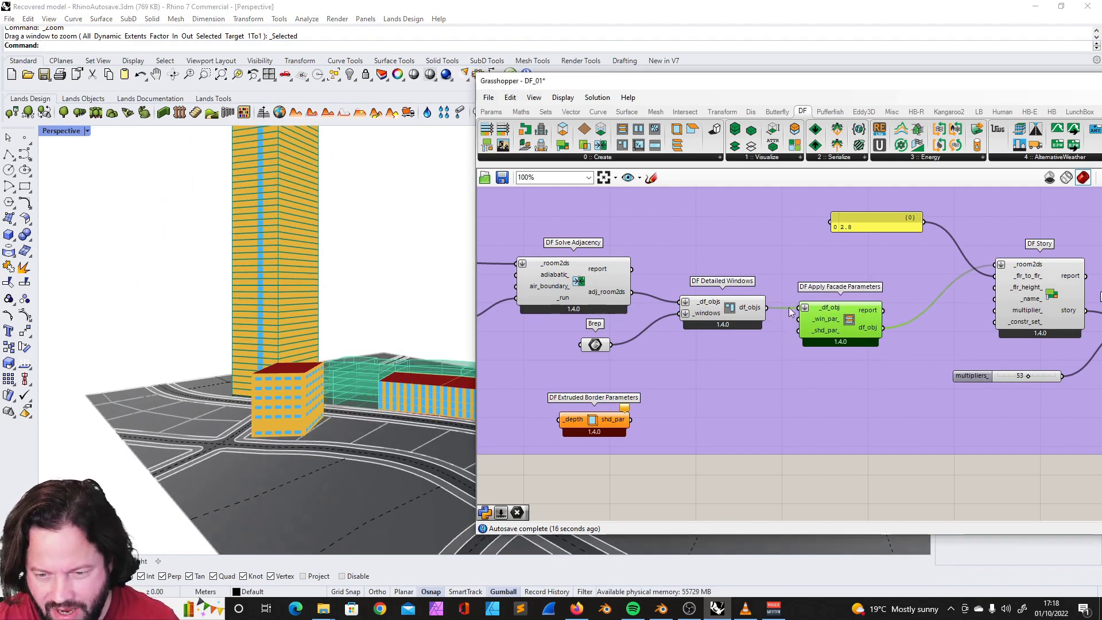
pyautogui.moveTo(593, 420); pyautogui.dragTo(805, 332)
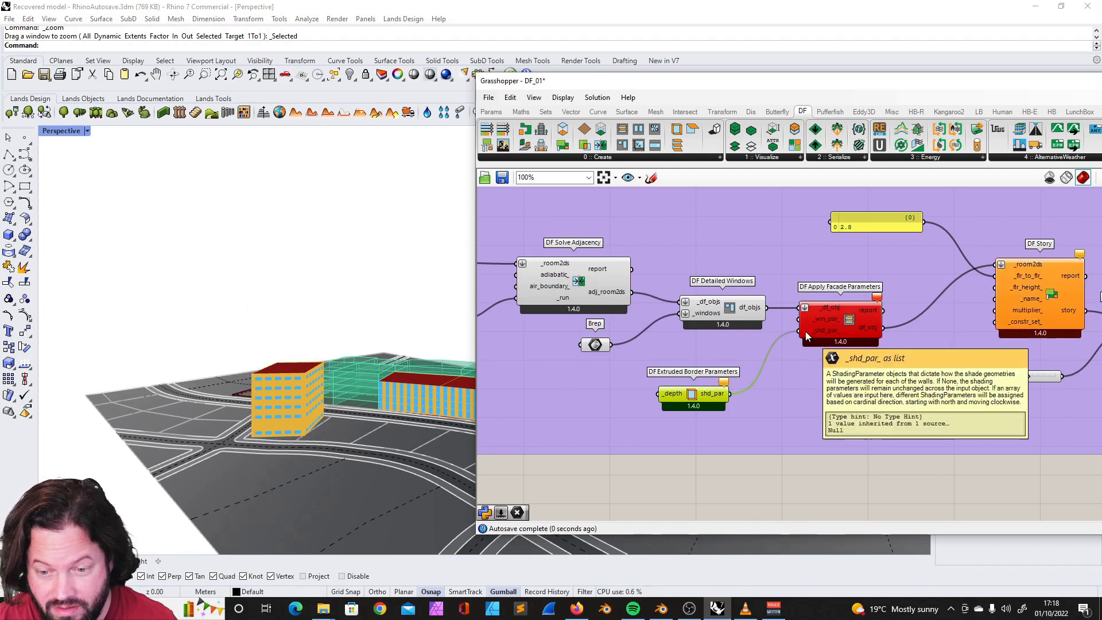
pyautogui.doubleClick(566, 400)
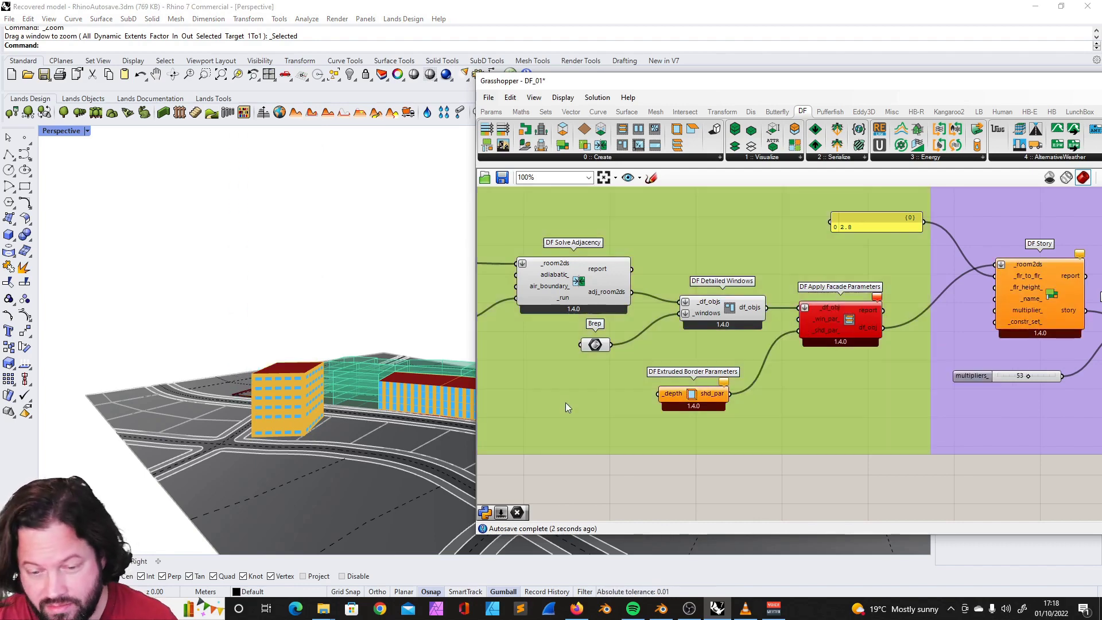
pyautogui.write('0.5')
pyautogui.press('Return')
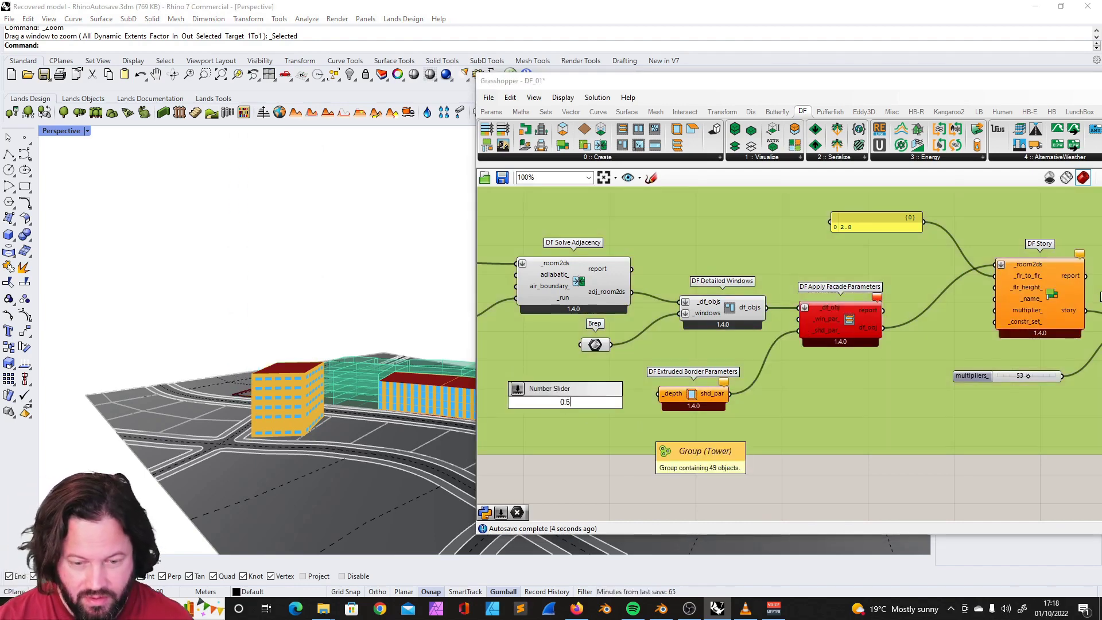
pyautogui.scroll(2, 658, 421)
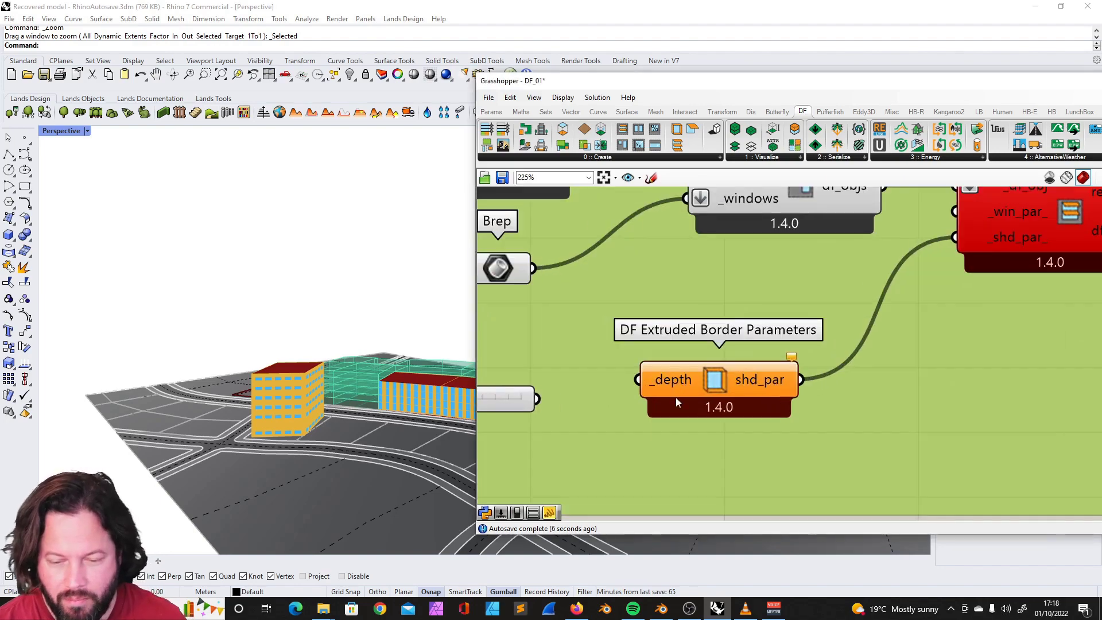
pyautogui.moveTo(597, 396); pyautogui.dragTo(658, 384)
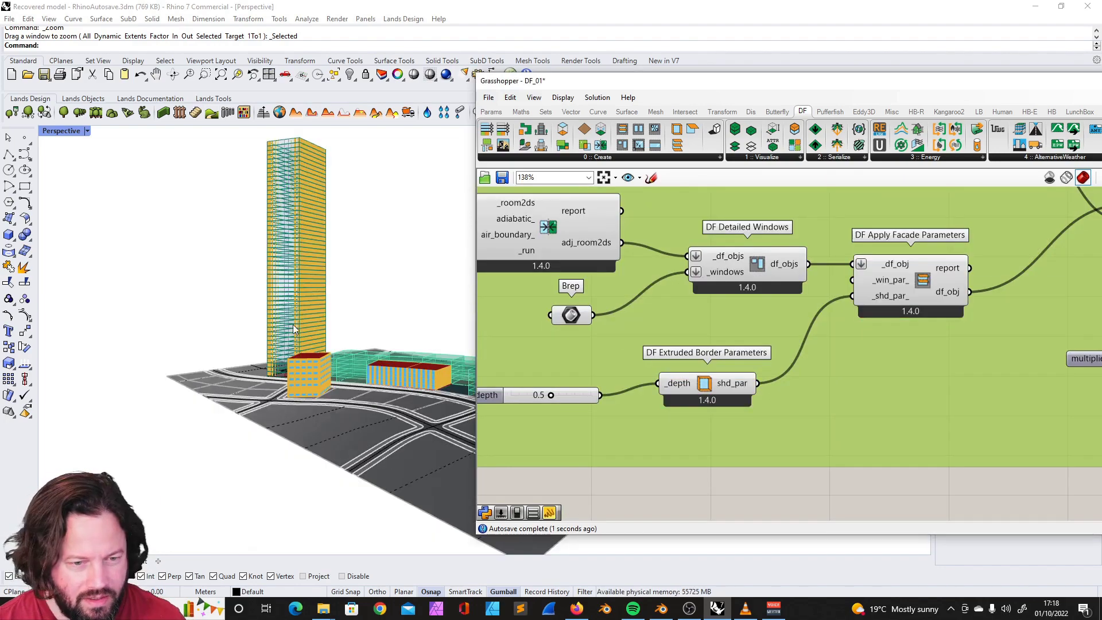
# Step: Check the extruded borders around the tower's windows and shift the DF Extruded Border Parameters component slightly away from its neighbours
pyautogui.scroll(5, 278, 350)
pyautogui.scroll(-3, 283, 352)
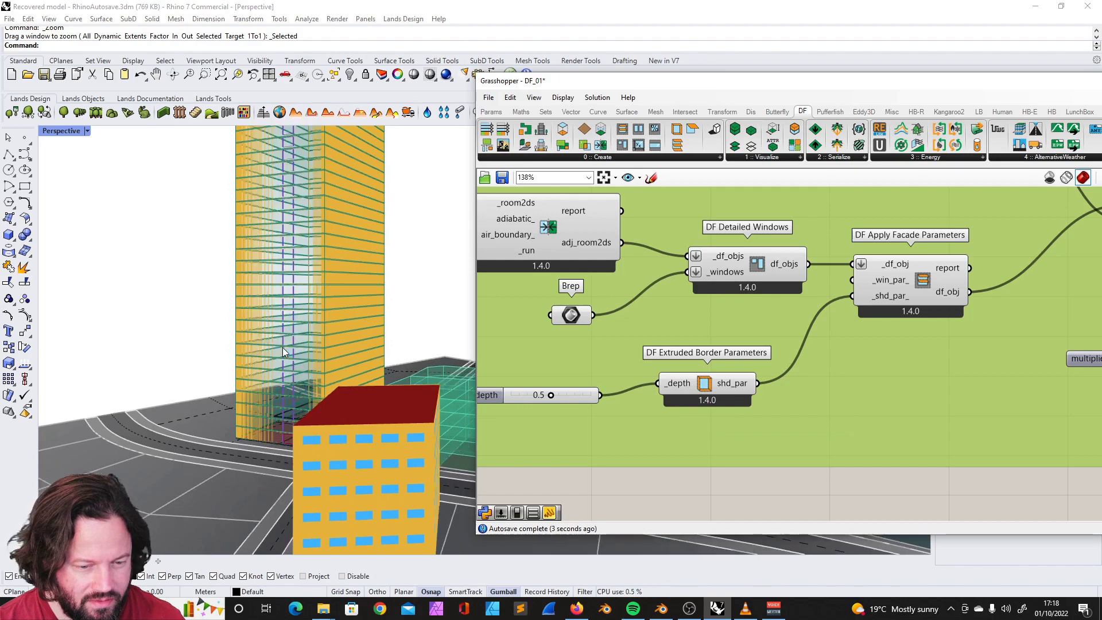
pyautogui.click(204, 75)
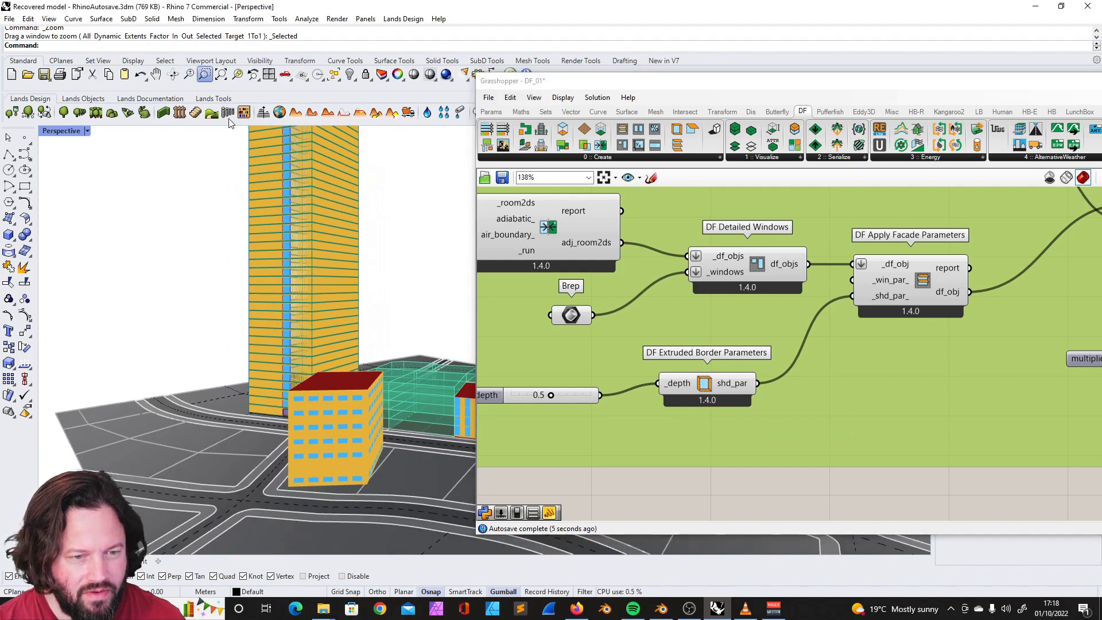
pyautogui.moveTo(276, 271); pyautogui.dragTo(344, 366)
pyautogui.moveTo(236, 327); pyautogui.dragTo(194, 324, button='right')
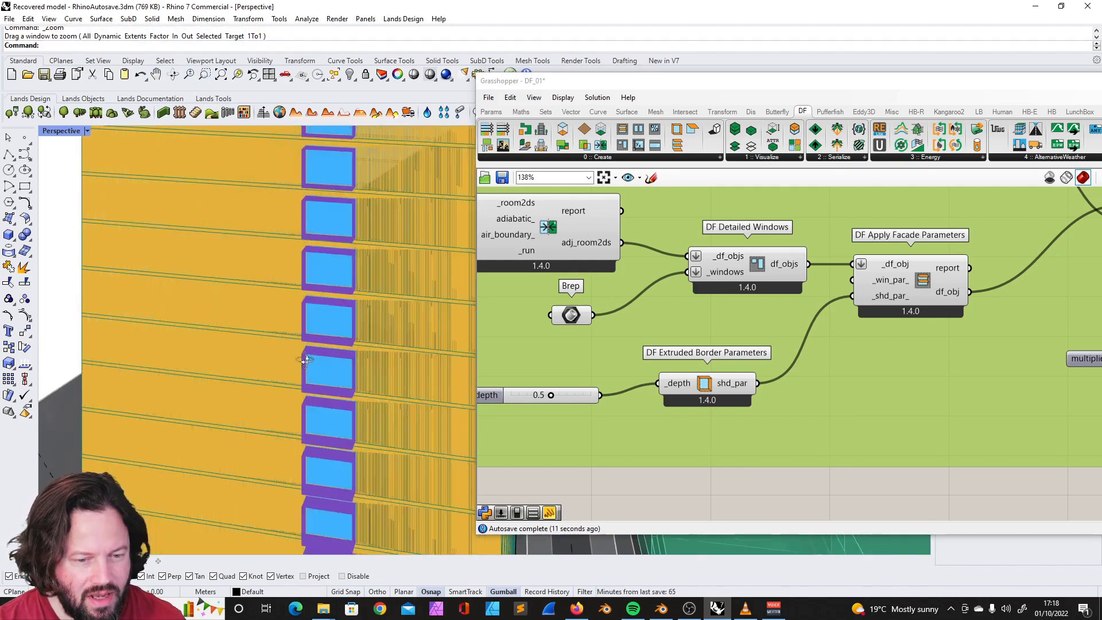
pyautogui.moveTo(716, 387); pyautogui.dragTo(734, 398)
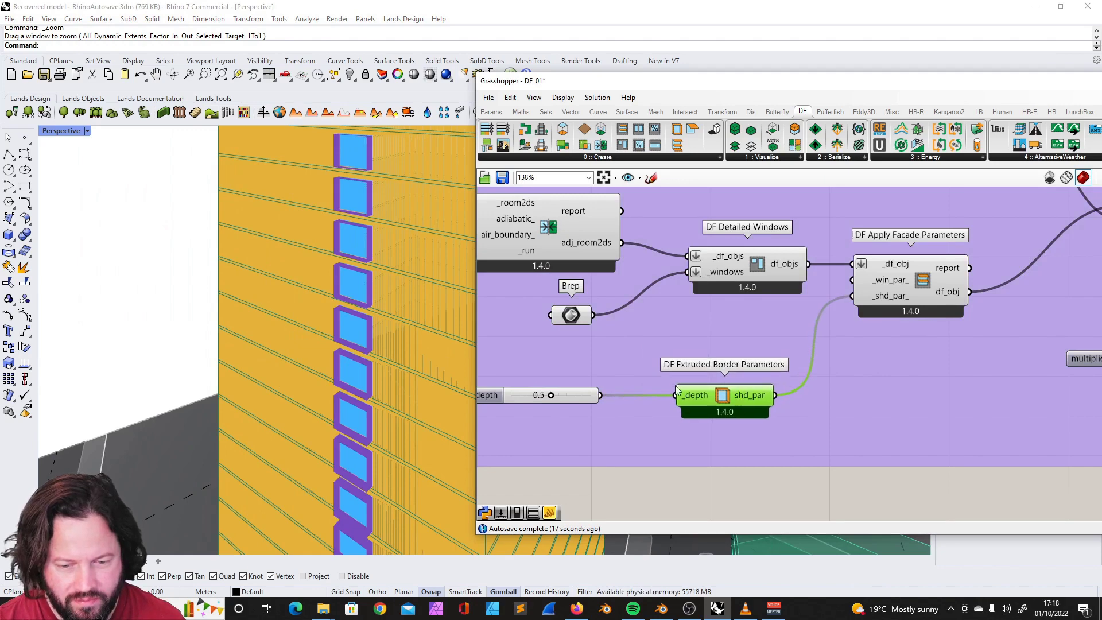
# Step: Move the 0.5 depth slider closer to the DF Extruded Border Parameters component in the Tower group
pyautogui.scroll(-6, 661, 355)
pyautogui.moveTo(620, 363); pyautogui.dragTo(632, 363)
pyautogui.moveTo(672, 375); pyautogui.dragTo(640, 347, button='right')
pyautogui.scroll(4, 618, 341)
pyautogui.scroll(1, 588, 328)
pyautogui.moveTo(607, 328)
pyautogui.mouseDown()
pyautogui.moveTo(636, 332)
pyautogui.moveTo(622, 334)
pyautogui.mouseUp()
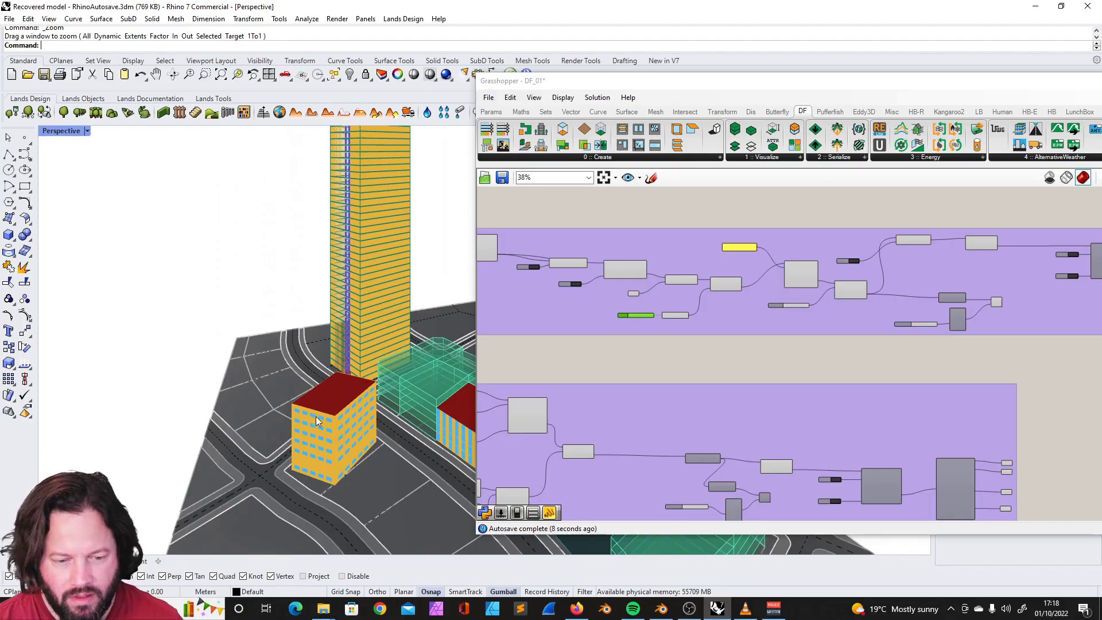
# Step: Move the facade parameters, the repeating window component and their sliders up within the Office Building group to free space below
pyautogui.scroll(5, 321, 418)
pyautogui.scroll(-5, 328, 416)
pyautogui.moveTo(405, 387); pyautogui.dragTo(409, 404, button='right')
pyautogui.scroll(-4, 742, 328)
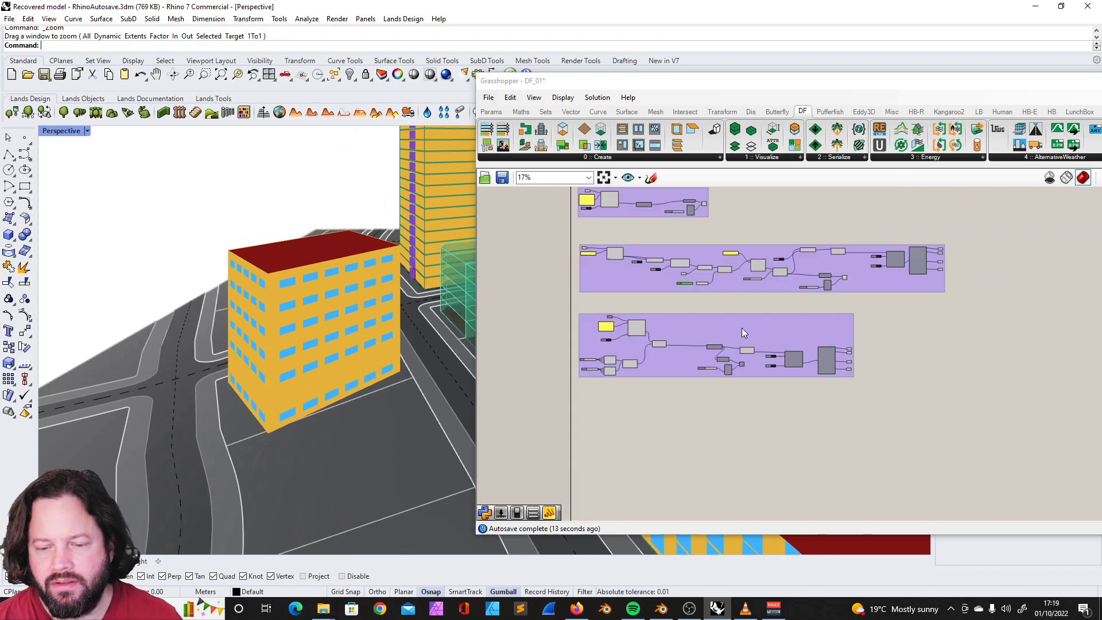
pyautogui.scroll(2, 742, 328)
pyautogui.click(735, 335)
pyautogui.scroll(3, 588, 374)
pyautogui.scroll(1, 590, 366)
pyautogui.scroll(-3, 708, 353)
pyautogui.scroll(4, 548, 365)
pyautogui.moveTo(538, 320); pyautogui.dragTo(835, 430)
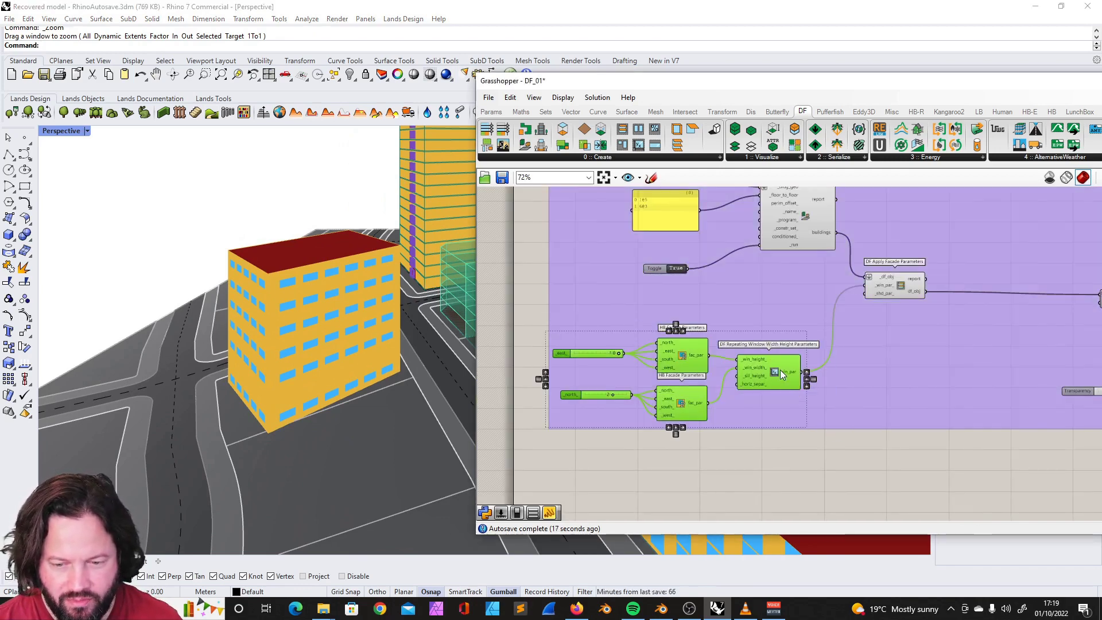
pyautogui.moveTo(780, 370); pyautogui.dragTo(780, 334)
# Step: Add a DF Louver Parameters component below the window parameters and connect a copied slider set to 0.3 to its _depth input
pyautogui.scroll(2, 924, 274)
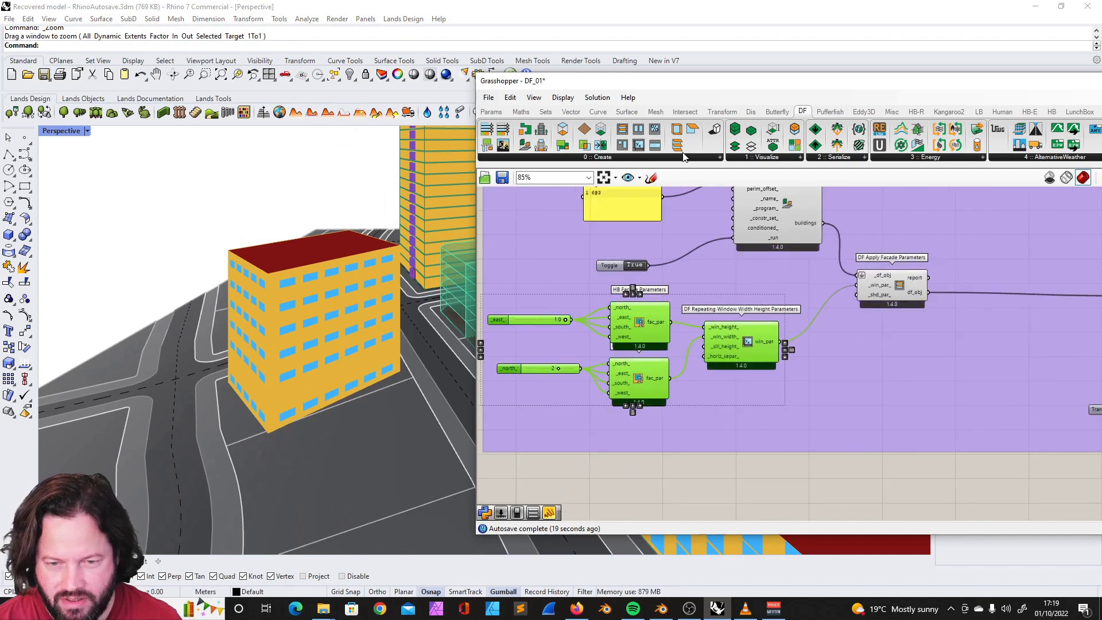
pyautogui.moveTo(678, 150); pyautogui.dragTo(757, 451)
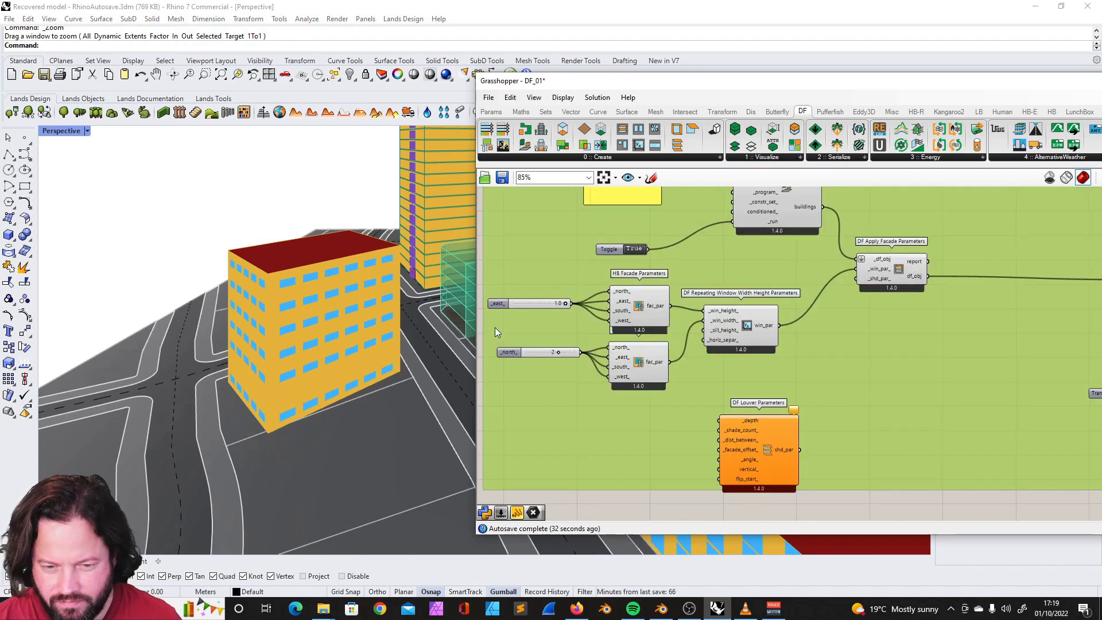
pyautogui.click(533, 304)
pyautogui.hotkey('ctrl', 'v')
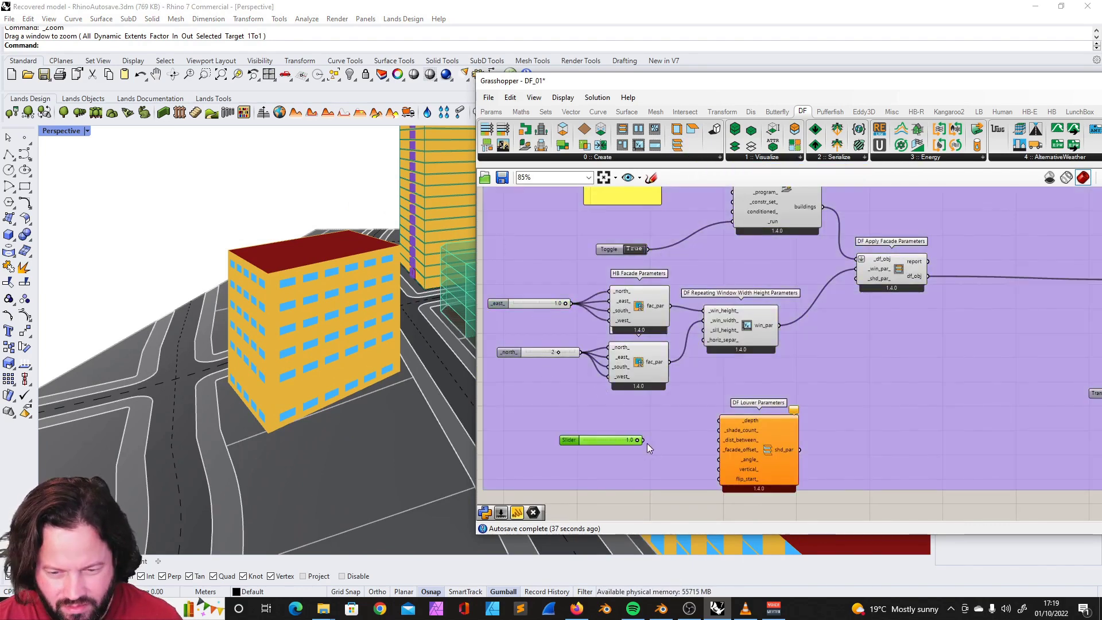
pyautogui.scroll(3, 647, 443)
pyautogui.moveTo(640, 438); pyautogui.dragTo(762, 406)
pyautogui.moveTo(600, 438); pyautogui.dragTo(570, 408)
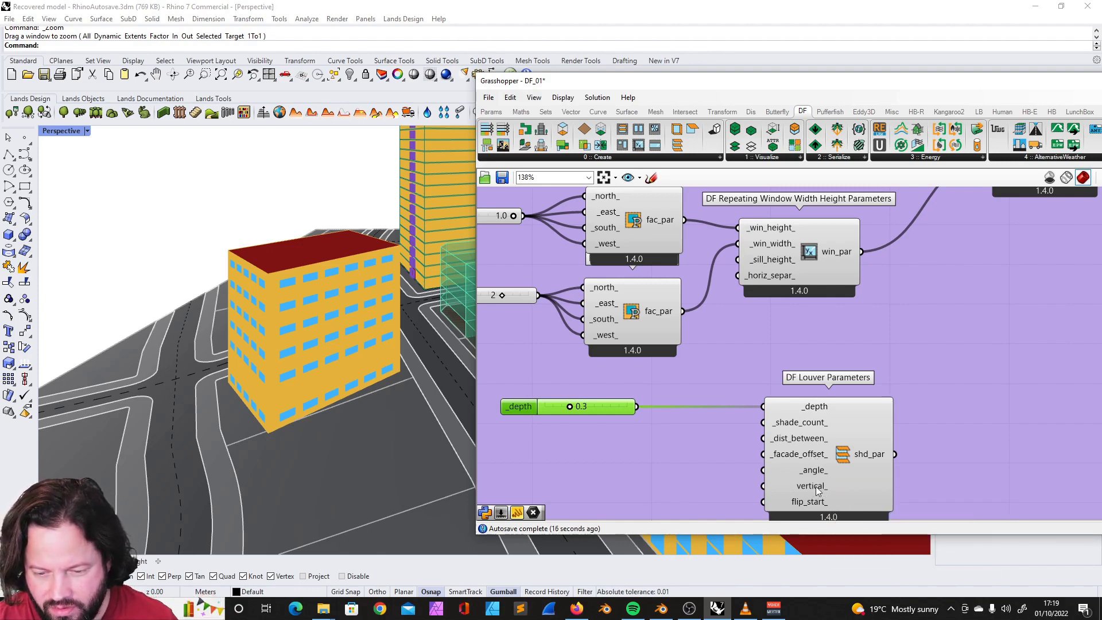
# Step: Feed the louvers' shd_par output into the _shd_par_ input of the office's DF Apply Facade Parameters and check the louvers on the building
pyautogui.scroll(-3, 841, 378)
pyautogui.scroll(2, 819, 435)
pyautogui.moveTo(770, 491); pyautogui.dragTo(848, 255)
pyautogui.moveTo(281, 343); pyautogui.dragTo(315, 292, button='right')
pyautogui.scroll(5, 315, 292)
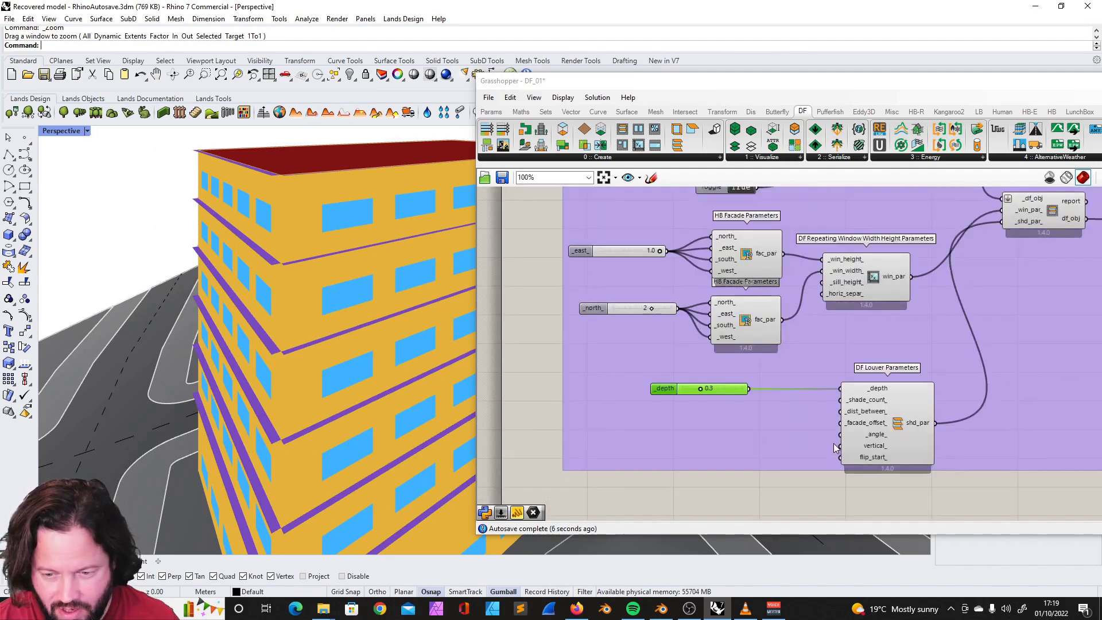
# Step: Set the louver depth to 0.6 and copy the integer slider, trying it on _shade_count_ before connecting it to _dist_between_ at 1
pyautogui.click(637, 310)
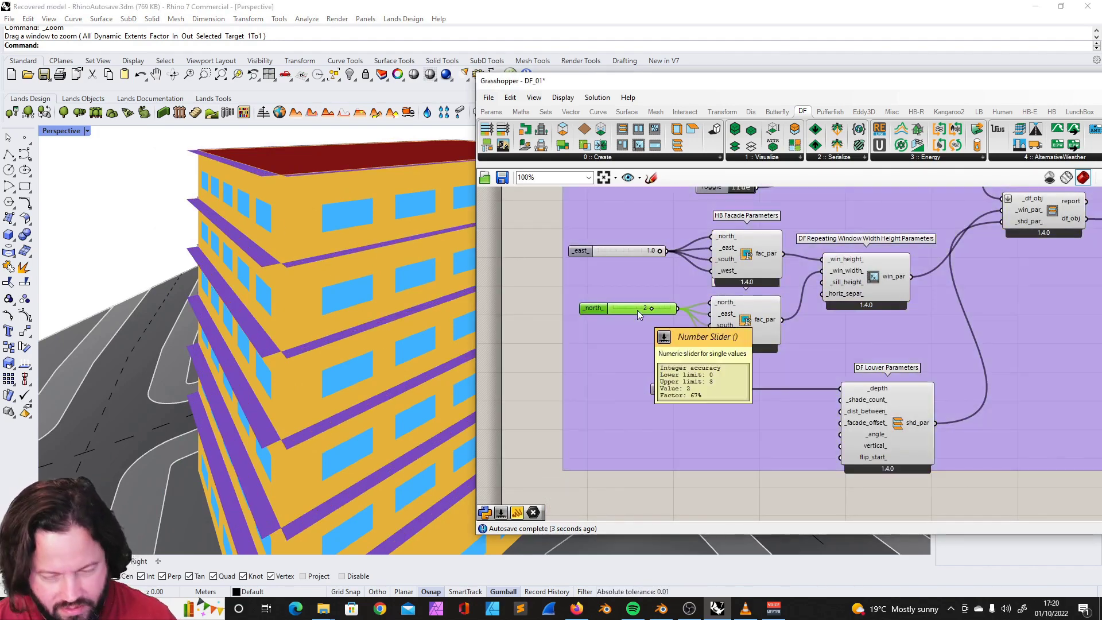
pyautogui.hotkey('ctrl', 'c')
pyautogui.hotkey('ctrl', 'v')
pyautogui.moveTo(765, 390); pyautogui.dragTo(892, 377)
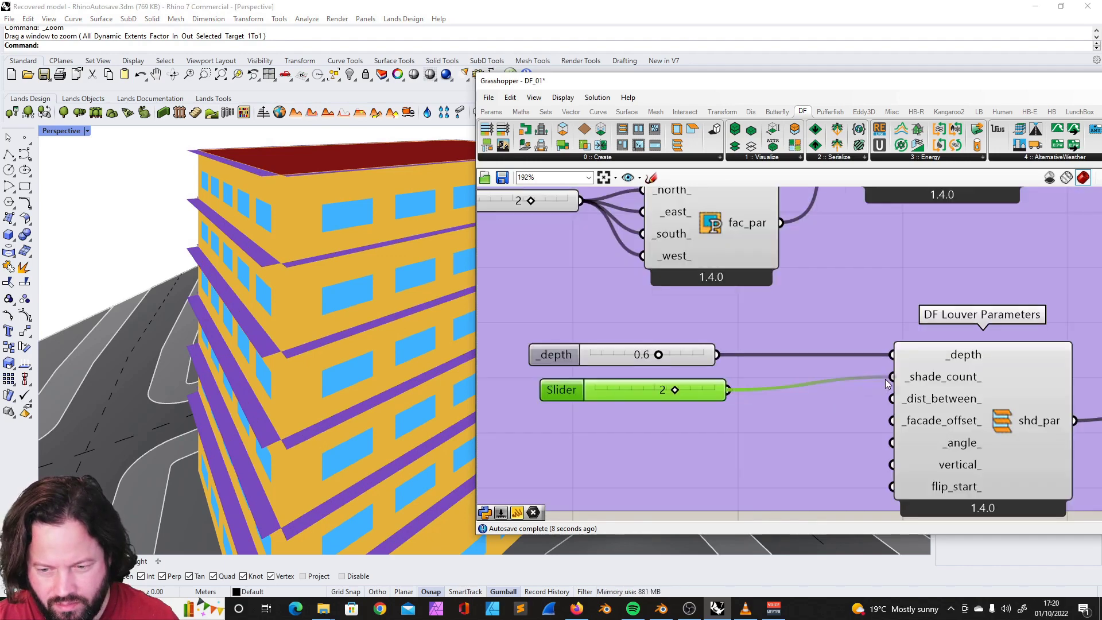
pyautogui.scroll(-3, 699, 390)
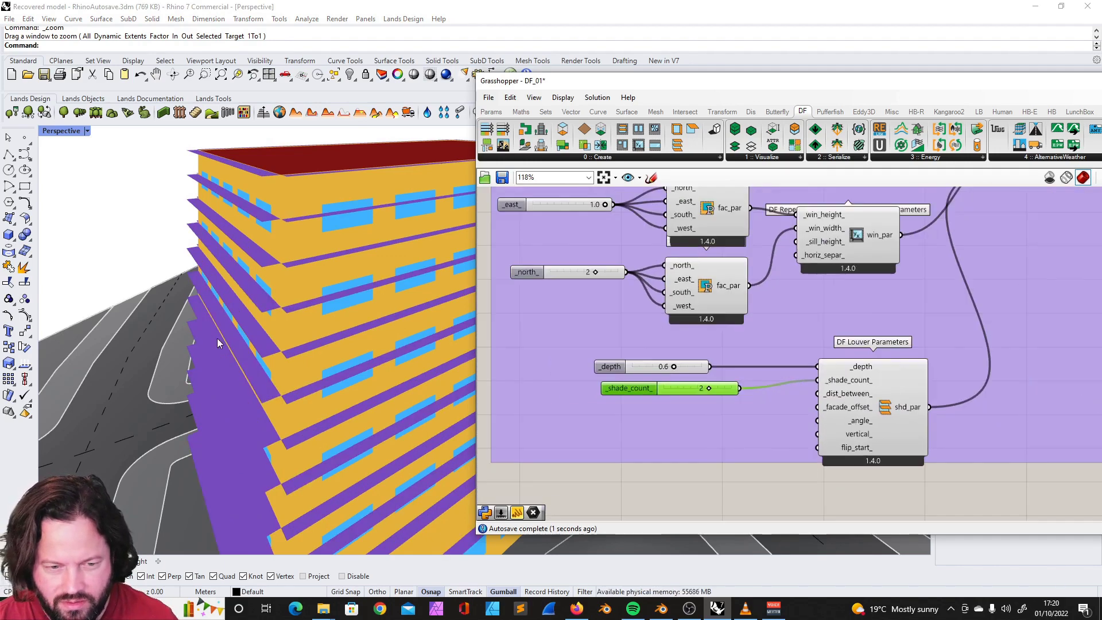
pyautogui.moveTo(700, 389); pyautogui.dragTo(695, 387)
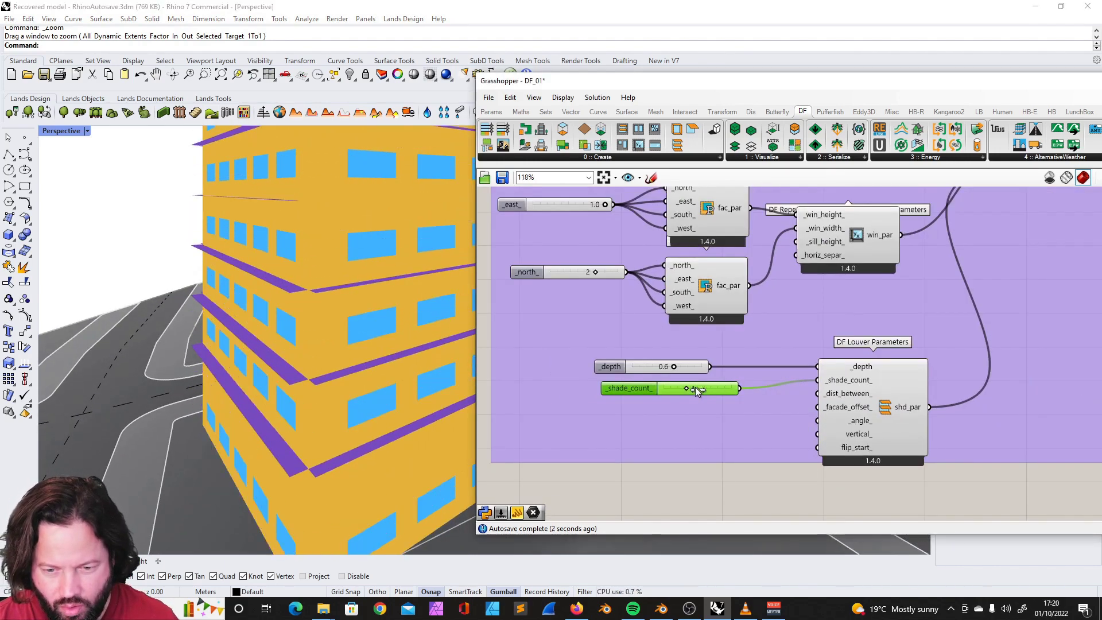
pyautogui.click(725, 418)
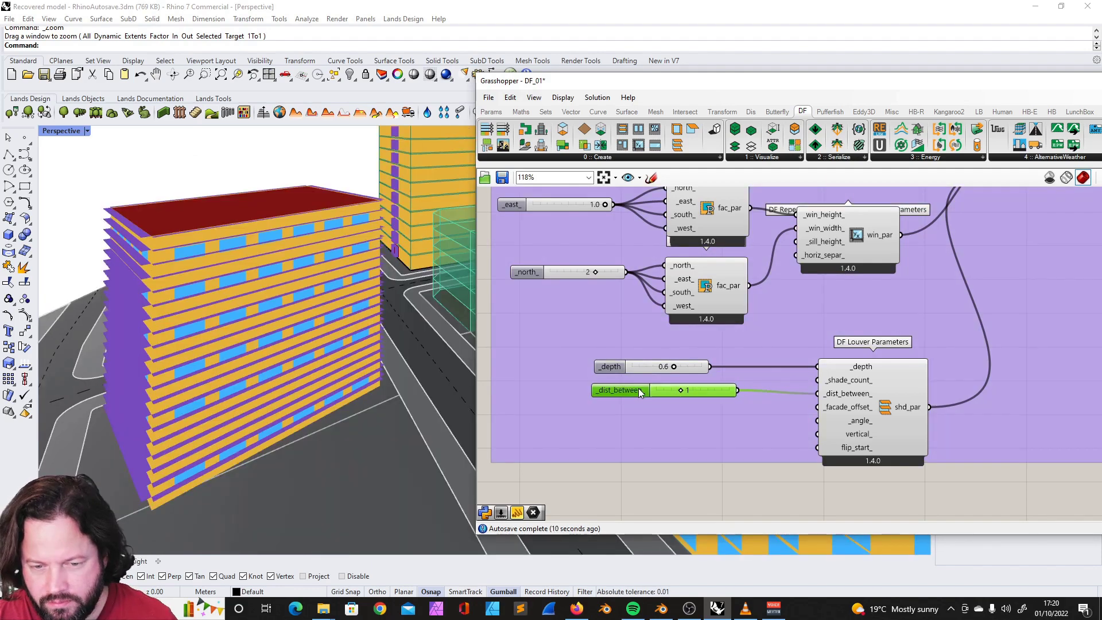
# Step: Add an integer slider set to 28 to the louvers' _angle_ input and place it just below the _dist_between_ slider
pyautogui.moveTo(859, 423)
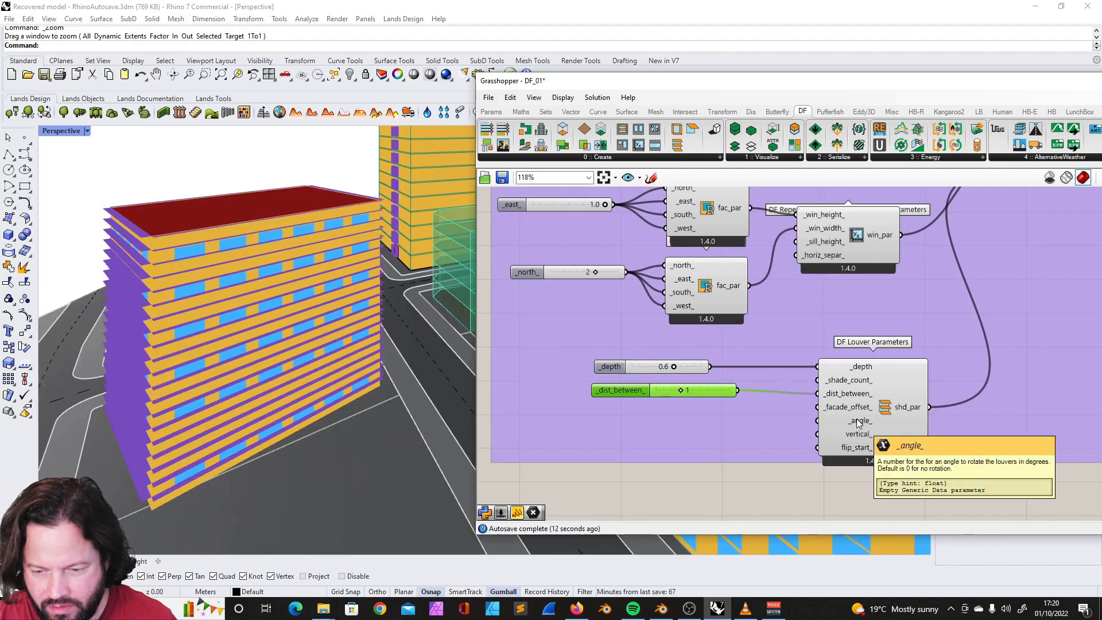
pyautogui.click(619, 370)
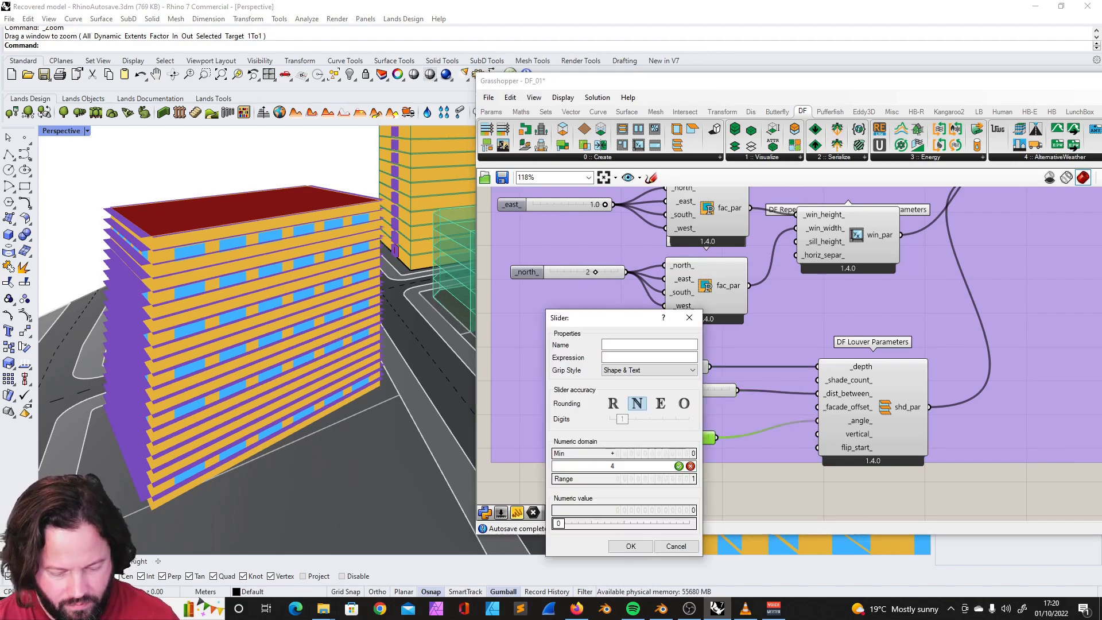
pyautogui.write('00')
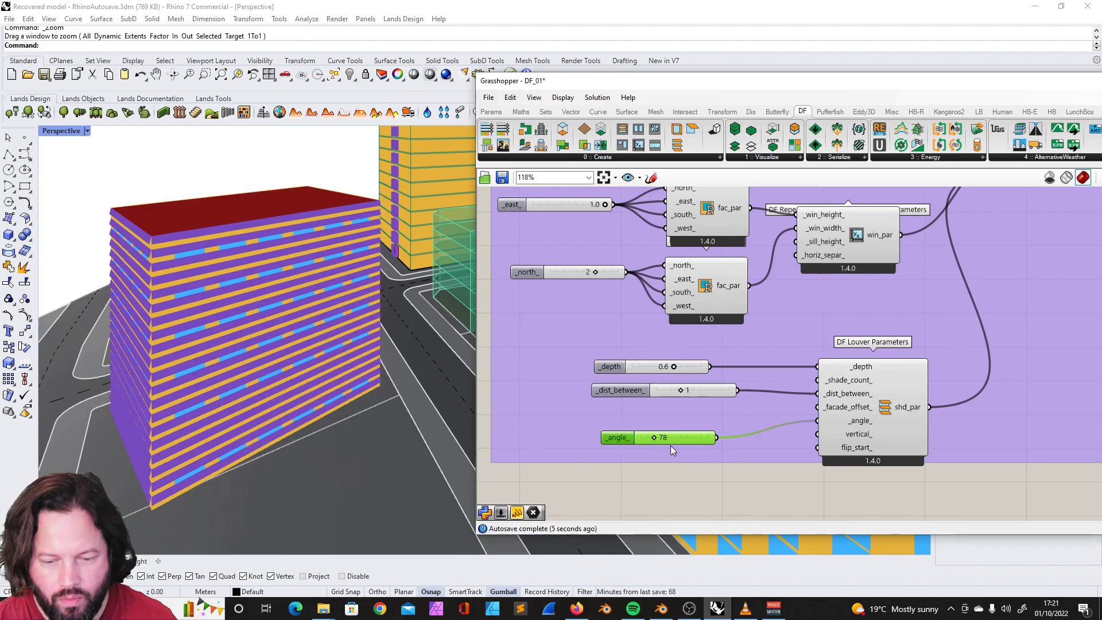
pyautogui.doubleClick(615, 439)
pyautogui.press('Return')
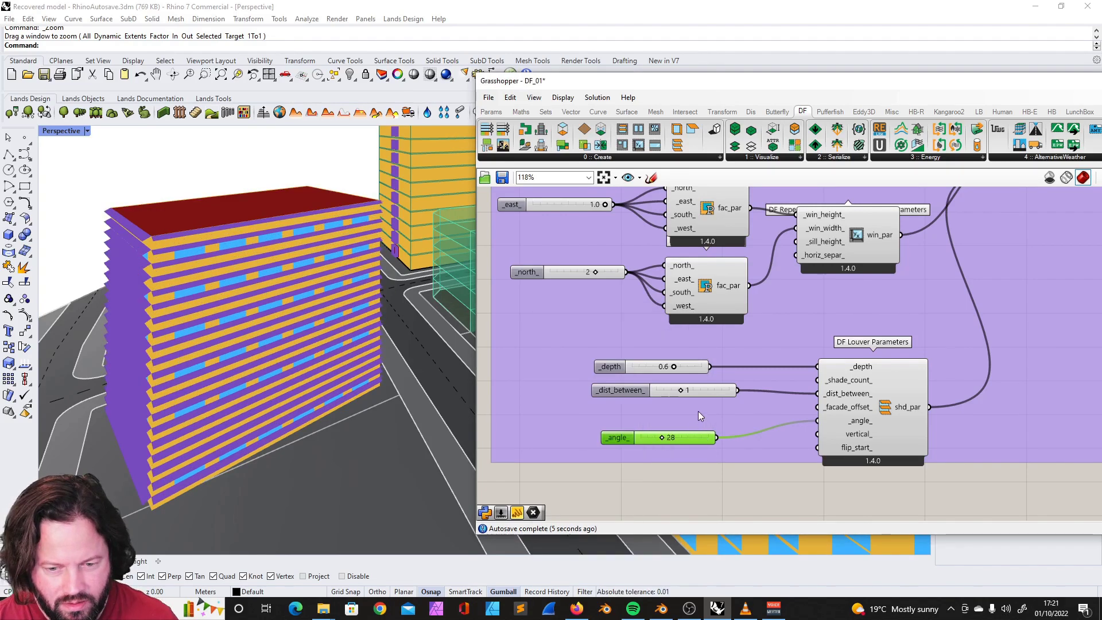
pyautogui.moveTo(616, 440); pyautogui.dragTo(628, 414)
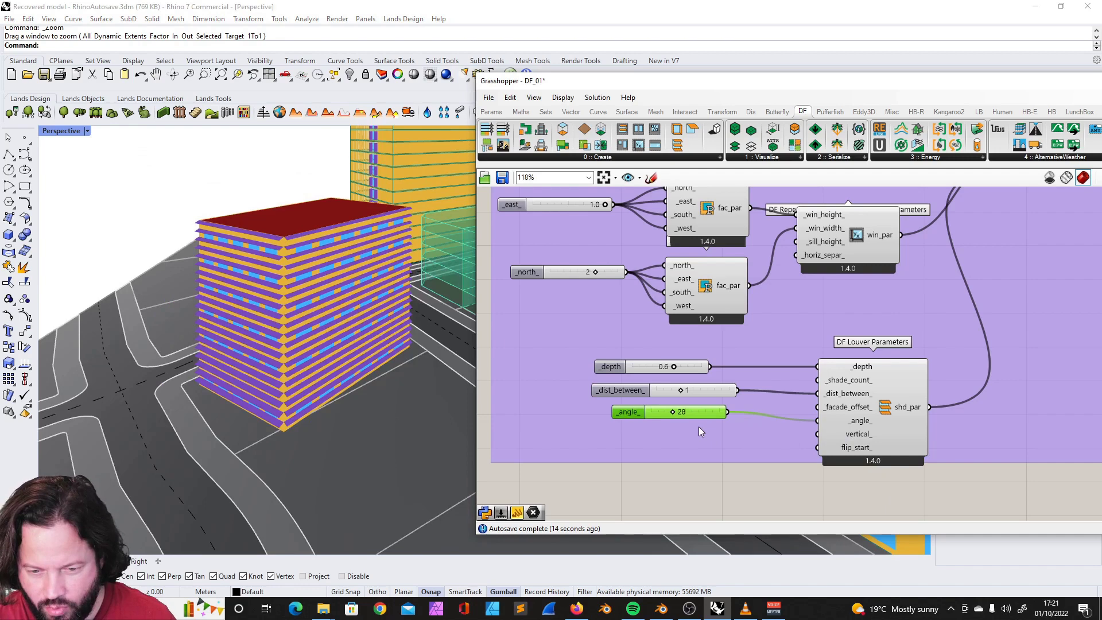
# Step: Add a Boolean toggle set to True to the vertical_ input of DF Louver Parameters
pyautogui.doubleClick(678, 443)
pyautogui.write('t')
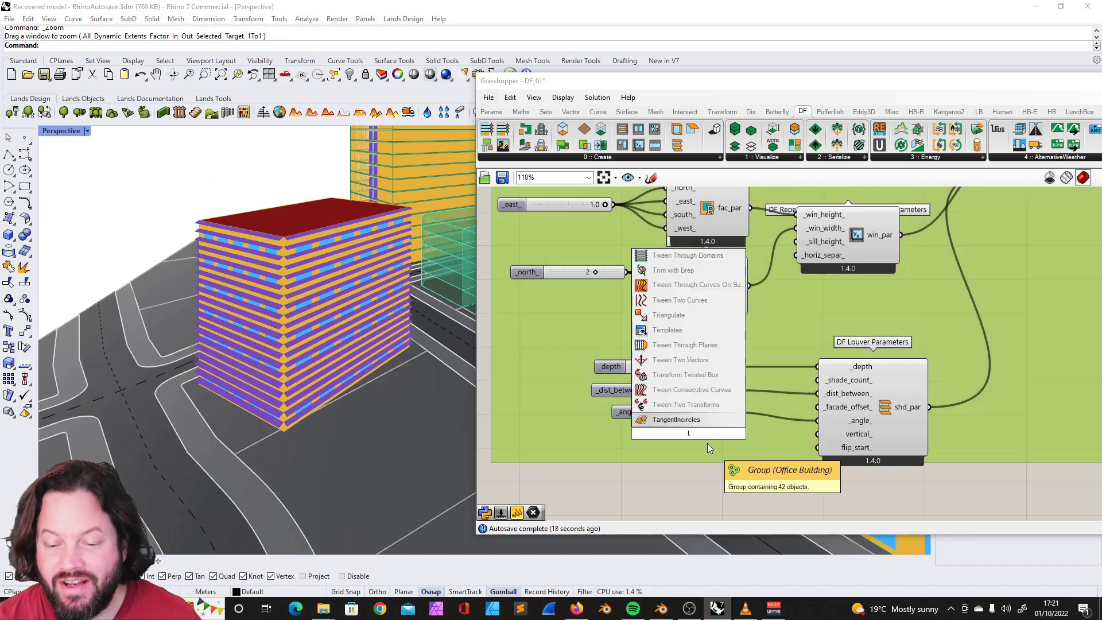
pyautogui.press('BackSpace')
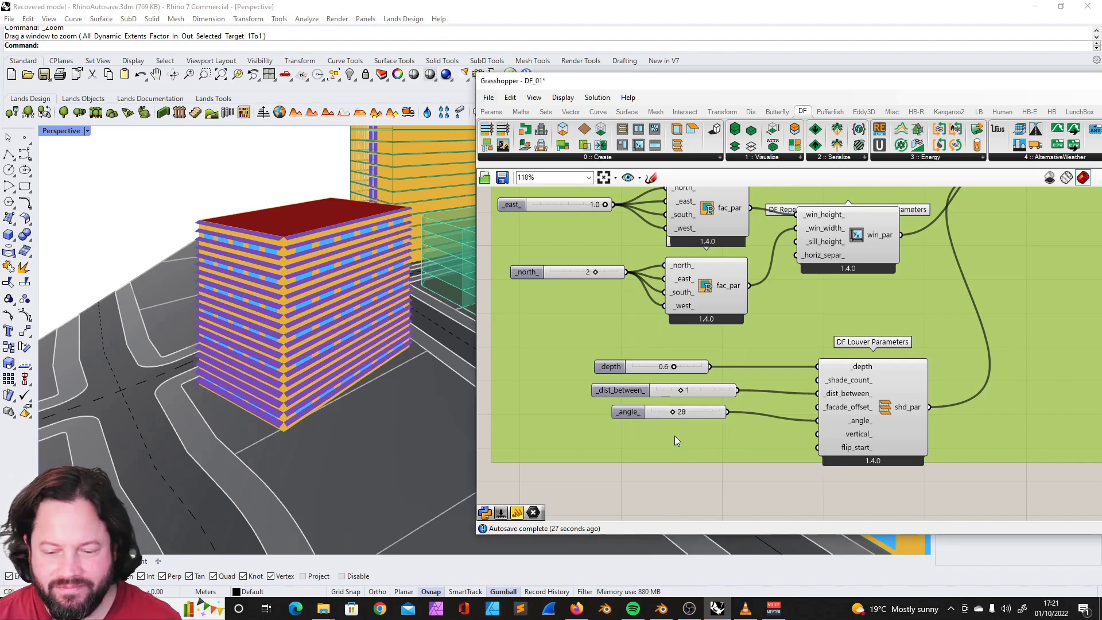
pyautogui.doubleClick(674, 436)
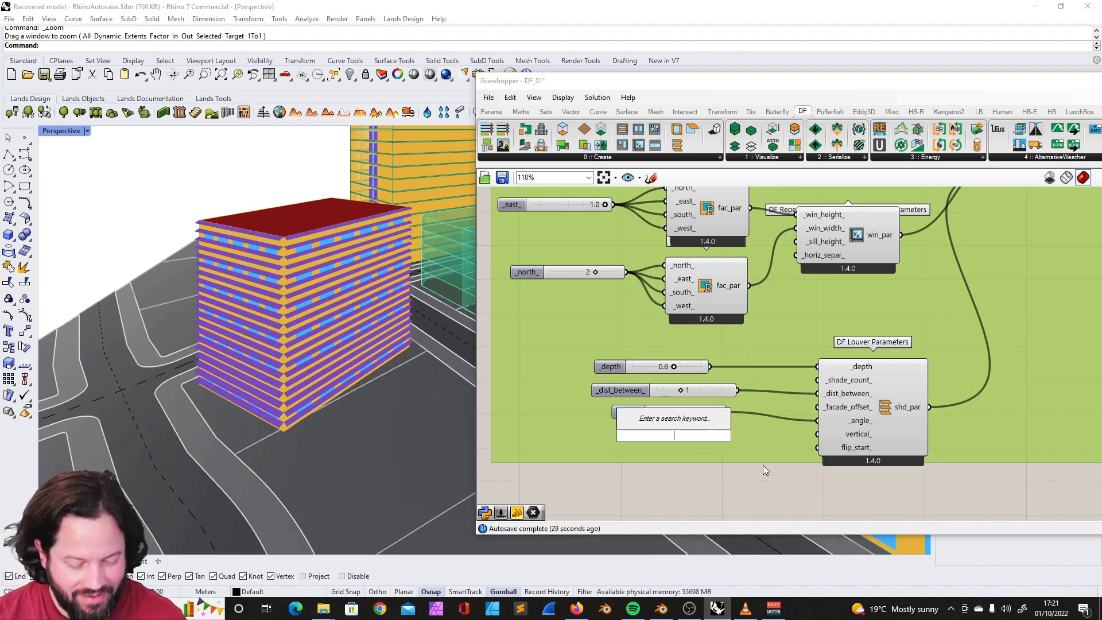
pyautogui.scroll(-3, 732, 389)
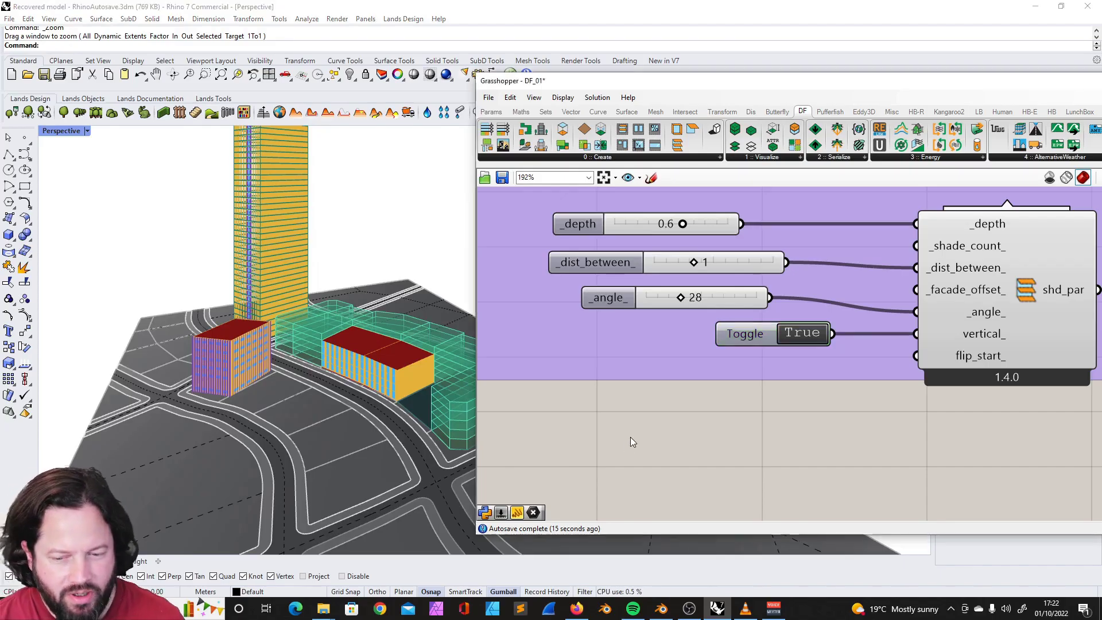
# Step: Add a DF Overhang Parameters component and place it between the small footprint building group and the Tower group
pyautogui.scroll(-5, 636, 422)
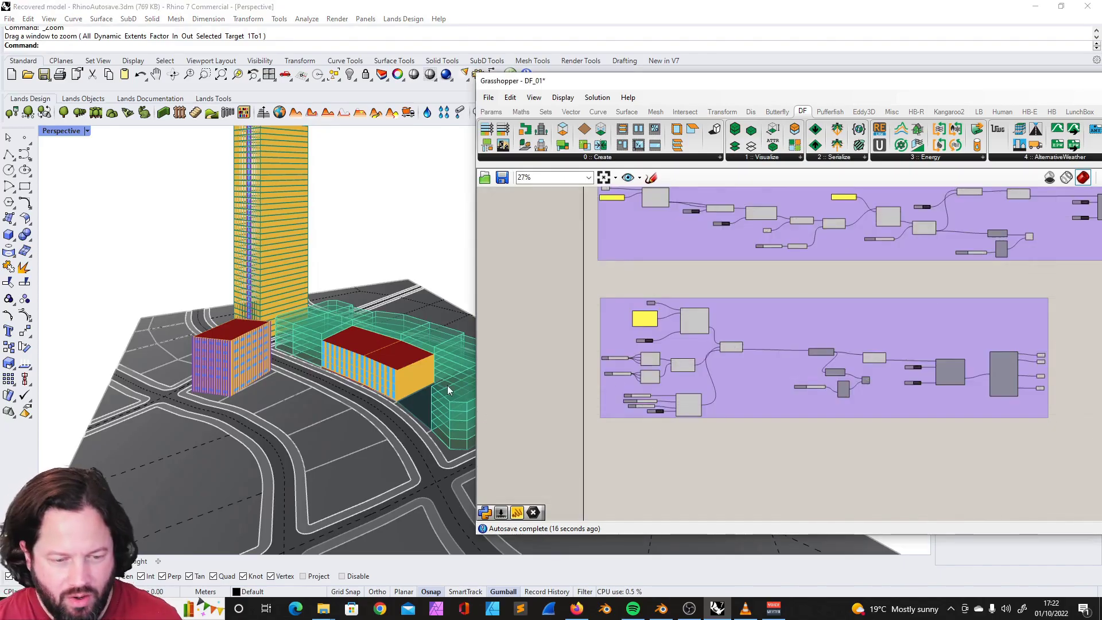
pyautogui.click(659, 157)
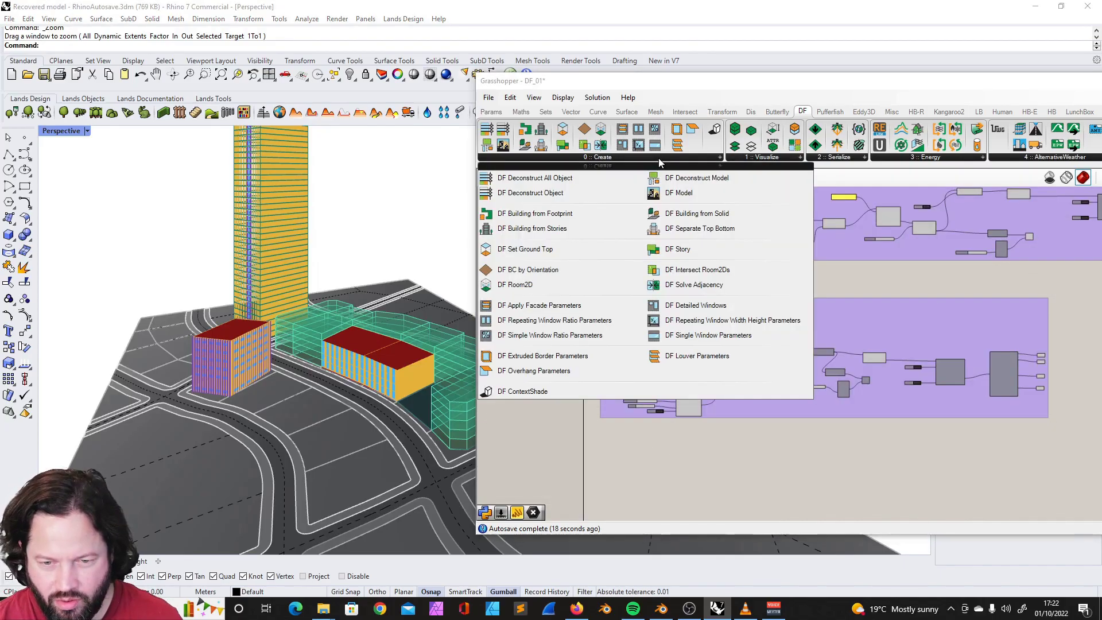
pyautogui.click(551, 371)
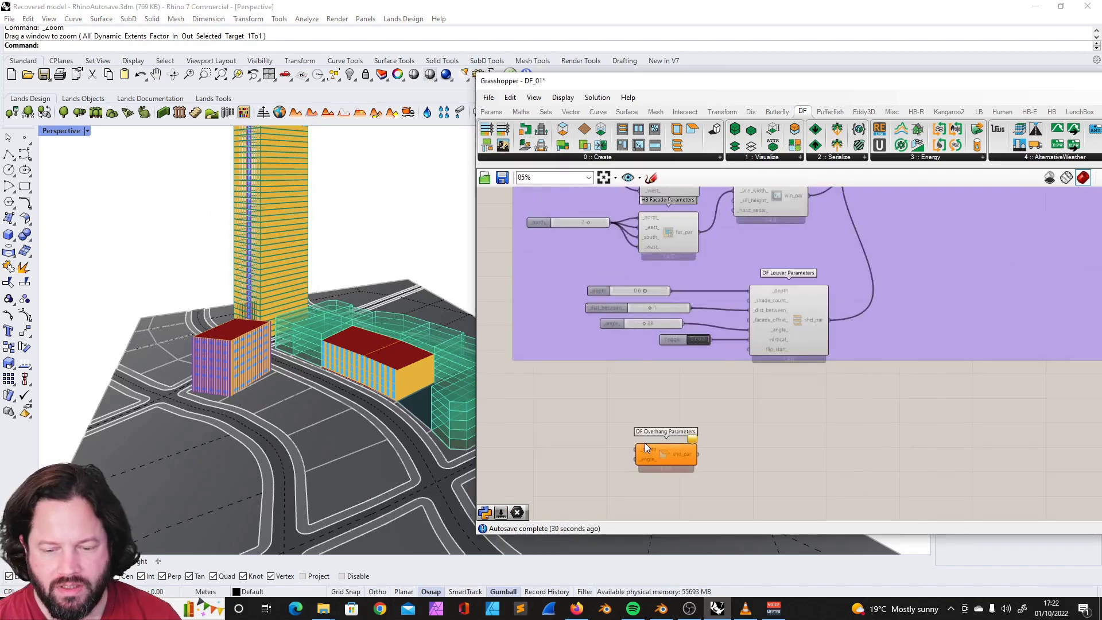
pyautogui.scroll(2, 646, 445)
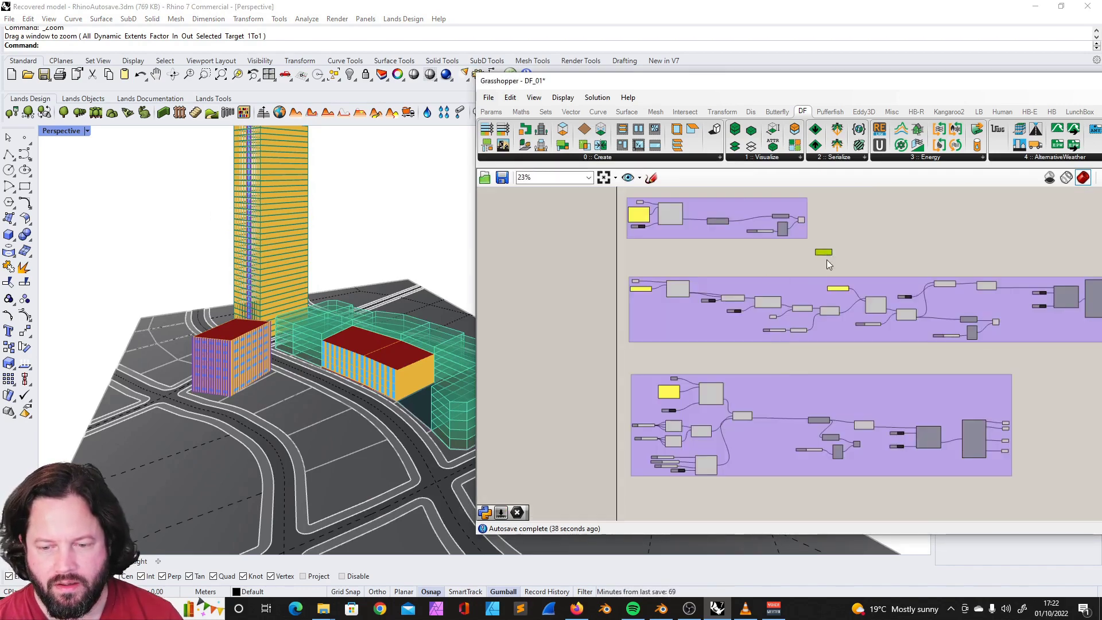
# Step: Reference one footprint surface in the Surface parameter that feeds DF Building from Footprint in the small building group
pyautogui.scroll(-2, 795, 344)
pyautogui.scroll(3, 829, 241)
pyautogui.scroll(5, 615, 326)
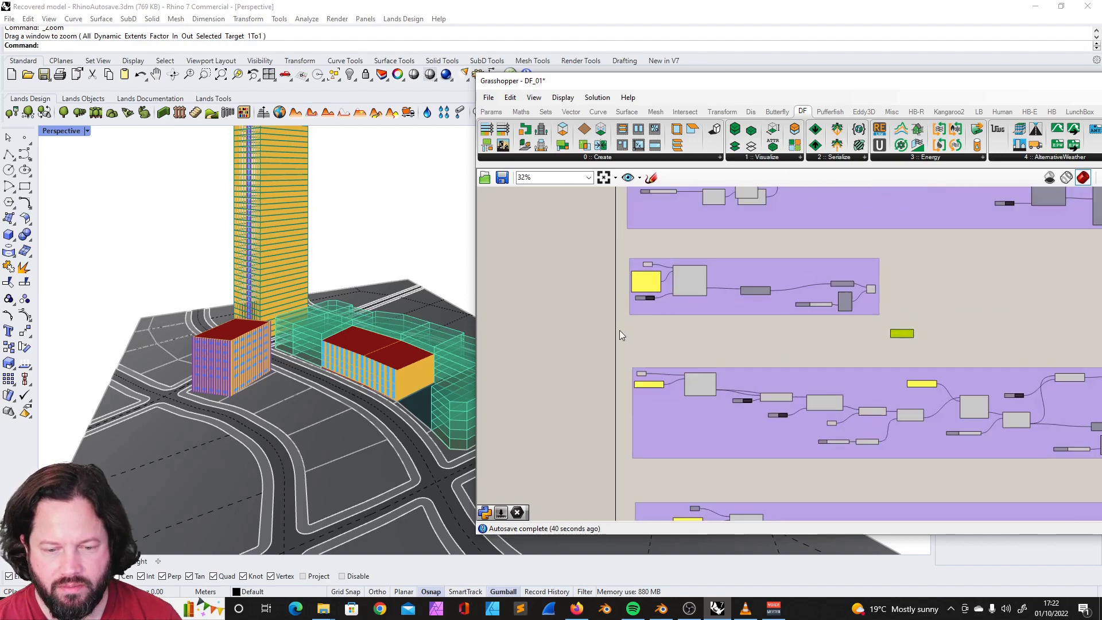
pyautogui.rightClick(636, 266)
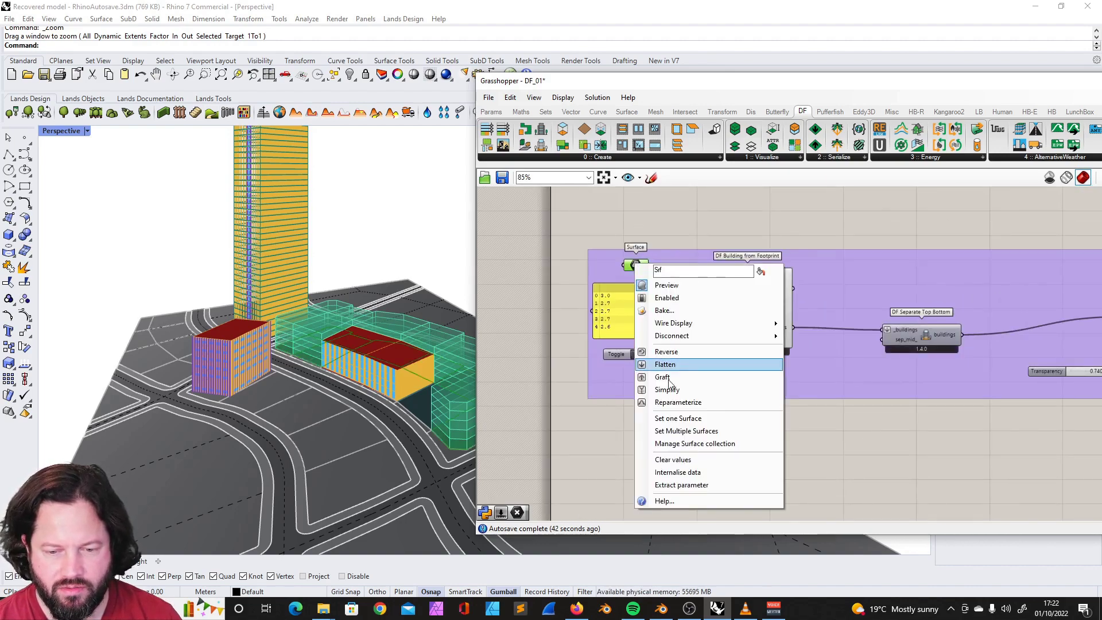
pyautogui.click(684, 422)
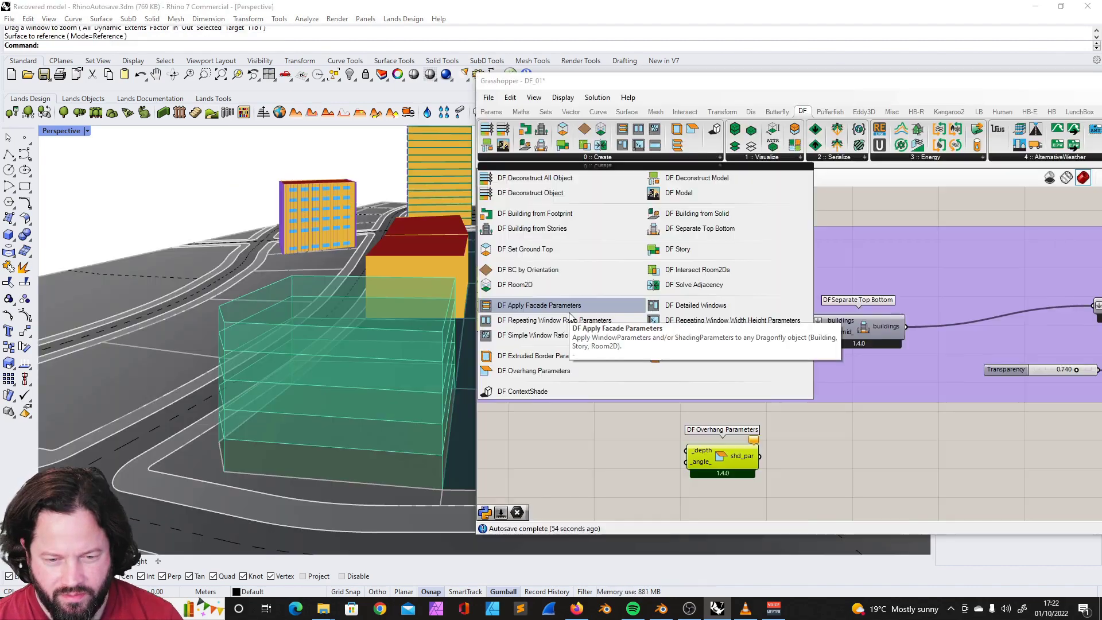
# Step: Insert a DF Apply Facade Parameters component between DF Building from Footprint and DF Separate Top Bottom, spacing out the neighbouring components
pyautogui.click(570, 313)
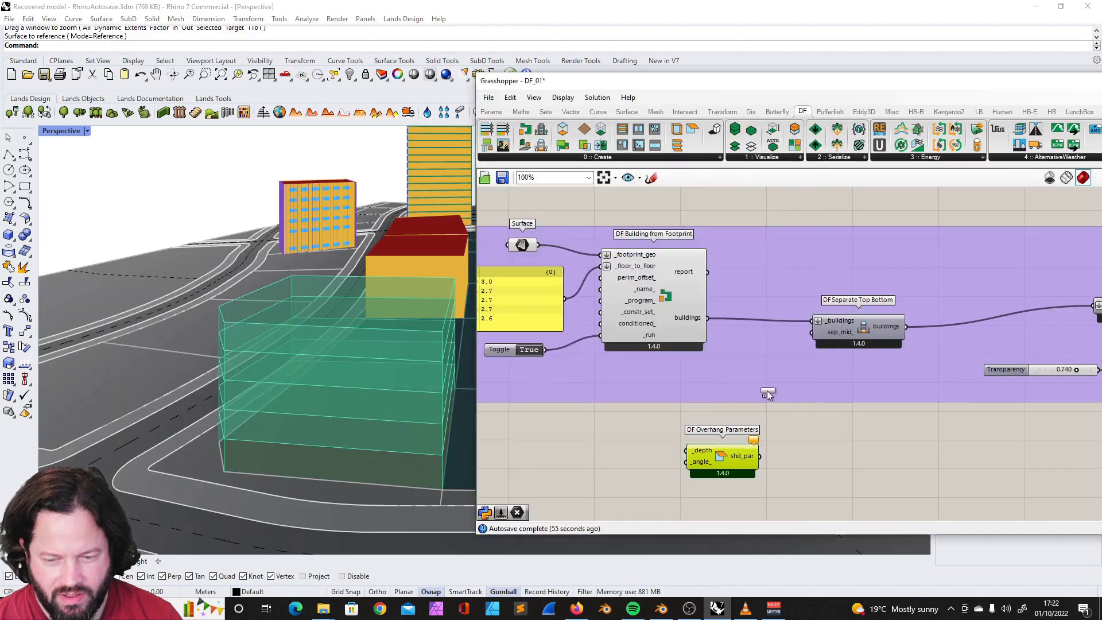
pyautogui.click(867, 381)
pyautogui.moveTo(862, 330); pyautogui.dragTo(955, 298)
pyautogui.moveTo(879, 386); pyautogui.dragTo(854, 359)
pyautogui.moveTo(749, 336); pyautogui.dragTo(802, 343)
pyautogui.moveTo(803, 347); pyautogui.dragTo(731, 366, button='right')
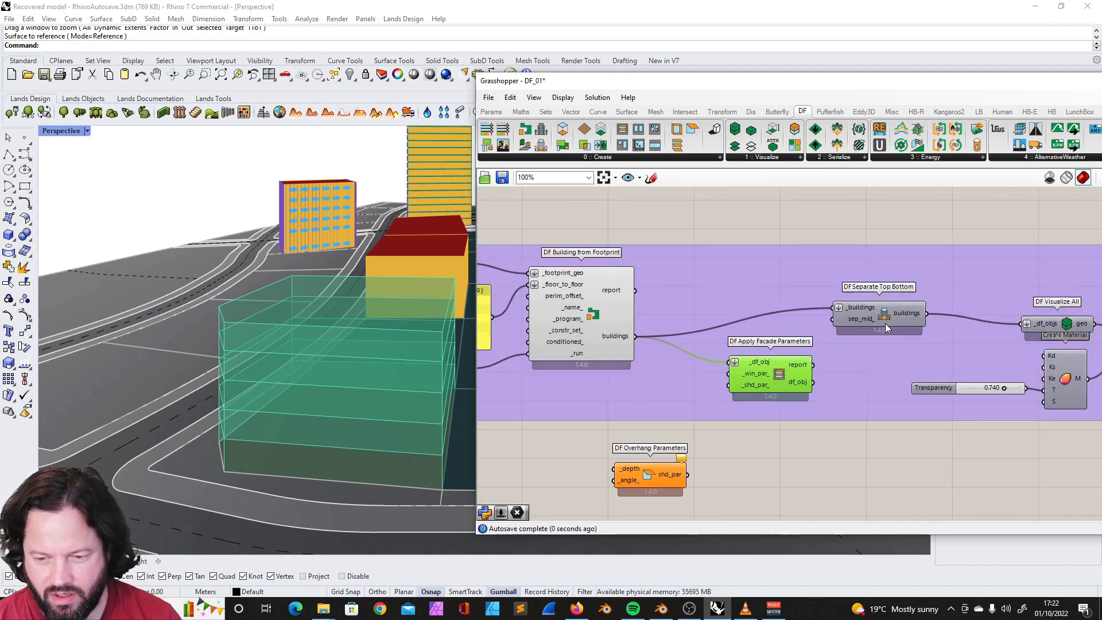
pyautogui.moveTo(814, 382); pyautogui.dragTo(834, 307)
pyautogui.moveTo(776, 375); pyautogui.dragTo(767, 318)
# Step: Connect the overhang's shd_par output to _shd_par_ of DF Apply Facade Parameters and add a 1.2 slider for the overhang depth
pyautogui.moveTo(656, 472); pyautogui.dragTo(645, 461)
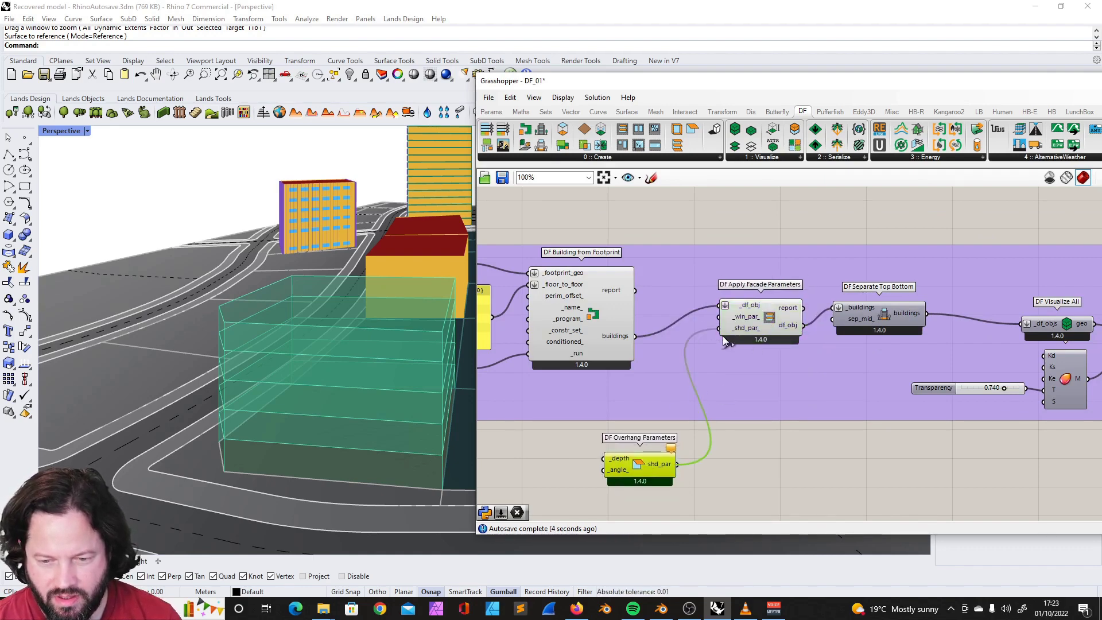
pyautogui.scroll(-3, 722, 336)
pyautogui.scroll(4, 665, 425)
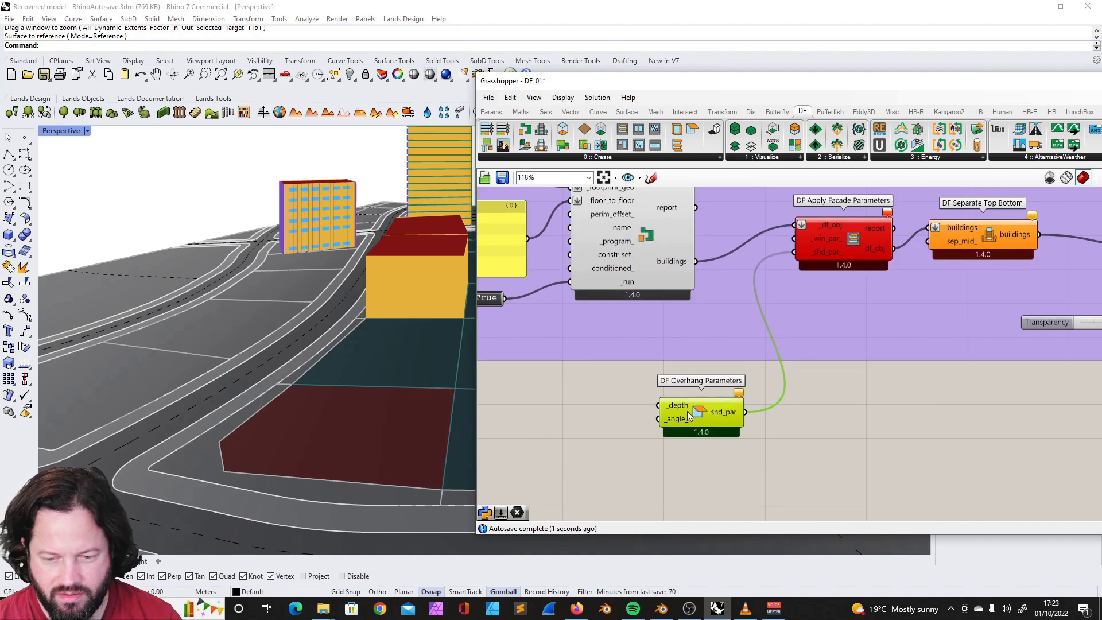
pyautogui.doubleClick(637, 423)
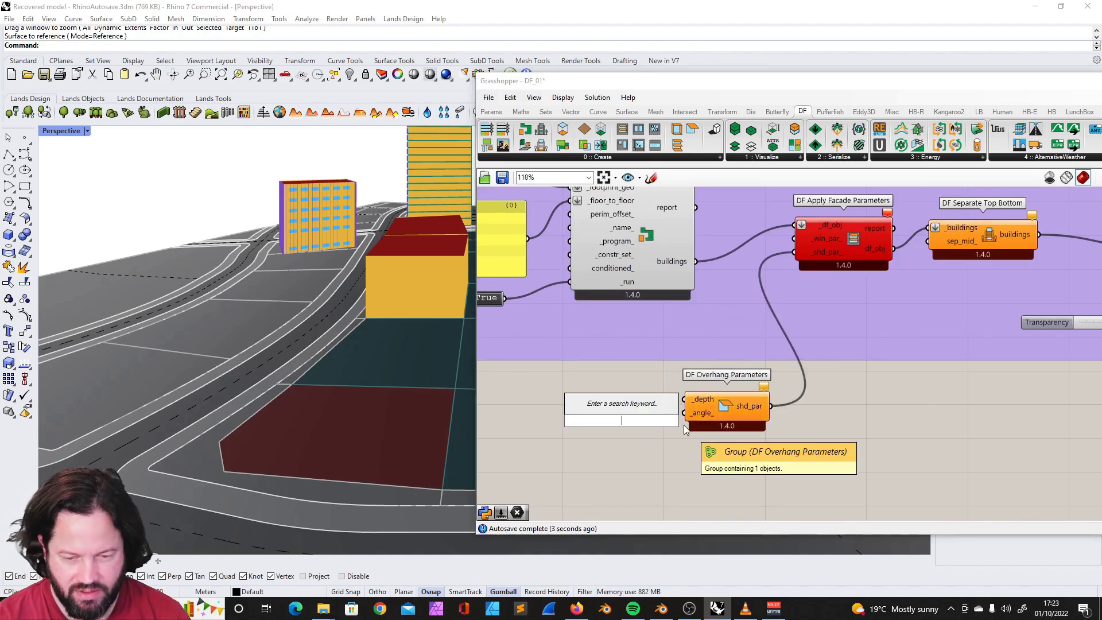
pyautogui.write('0.2')
pyautogui.press('BackSpace')
pyautogui.press('BackSpace')
pyautogui.press('BackSpace')
pyautogui.write('1.2')
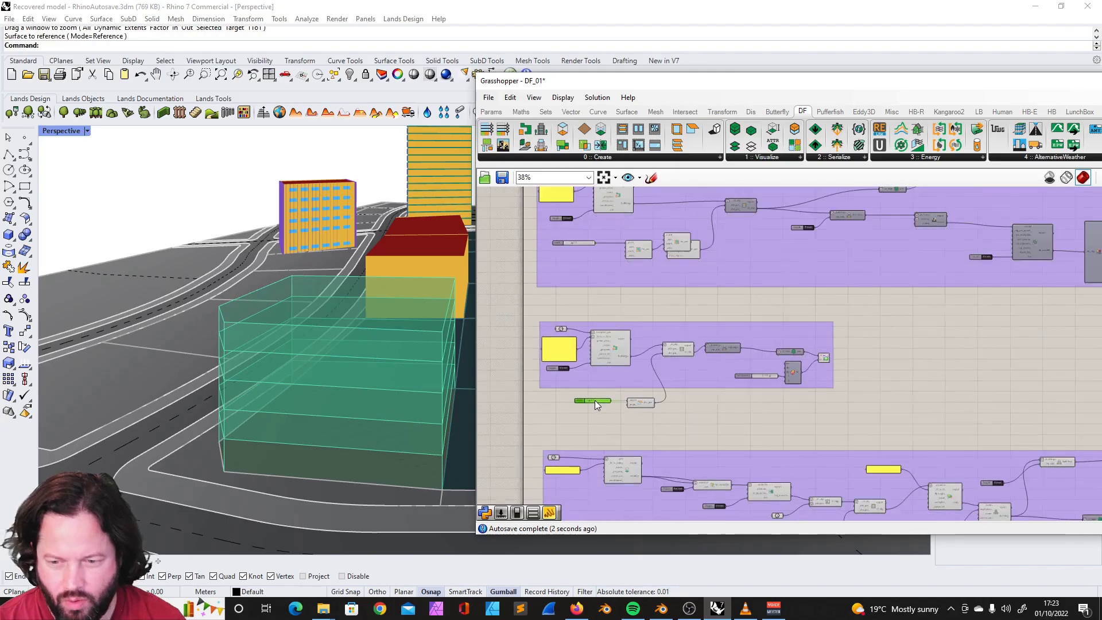
# Step: Add a DF Model to the small building group and feed it into copies of DF Model To Honeybee and HB Visualize by Type
pyautogui.scroll(-2, 594, 401)
pyautogui.scroll(3, 905, 260)
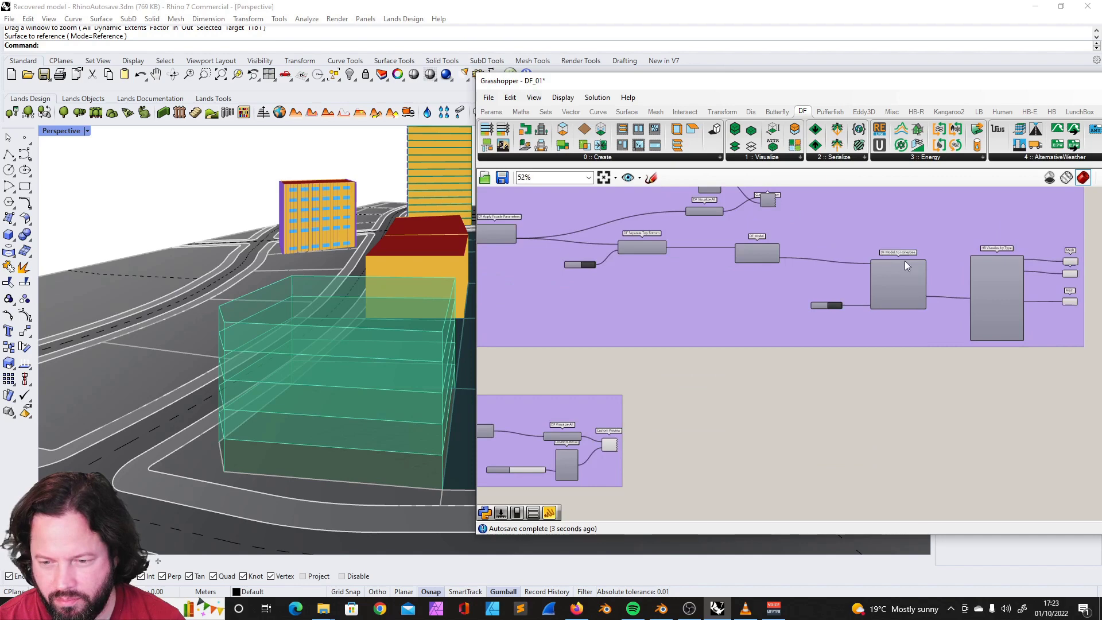
pyautogui.scroll(-2, 850, 251)
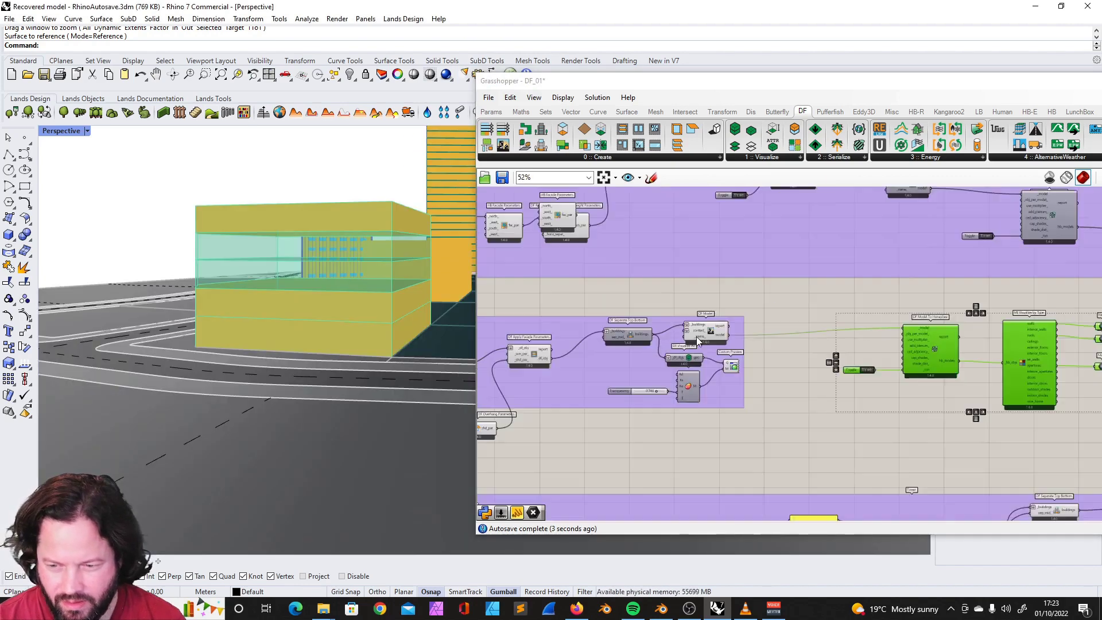
pyautogui.scroll(5, 908, 354)
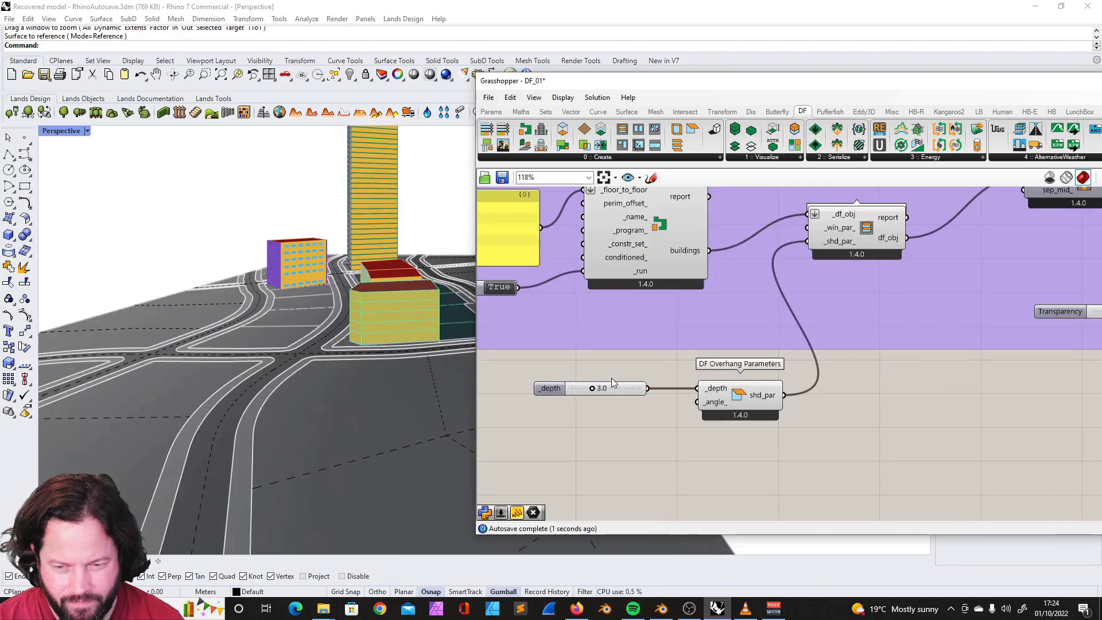
# Step: Duplicate the apertures Mesh parameter beside the small building's HB Visualize by Type and connect the copy to outdoor_shades
pyautogui.scroll(-4, 715, 378)
pyautogui.scroll(5, 895, 347)
pyautogui.click(912, 344)
pyautogui.keyDown('alt'); pyautogui.moveTo(912, 344); pyautogui.dragTo(902, 397); pyautogui.keyUp('alt')
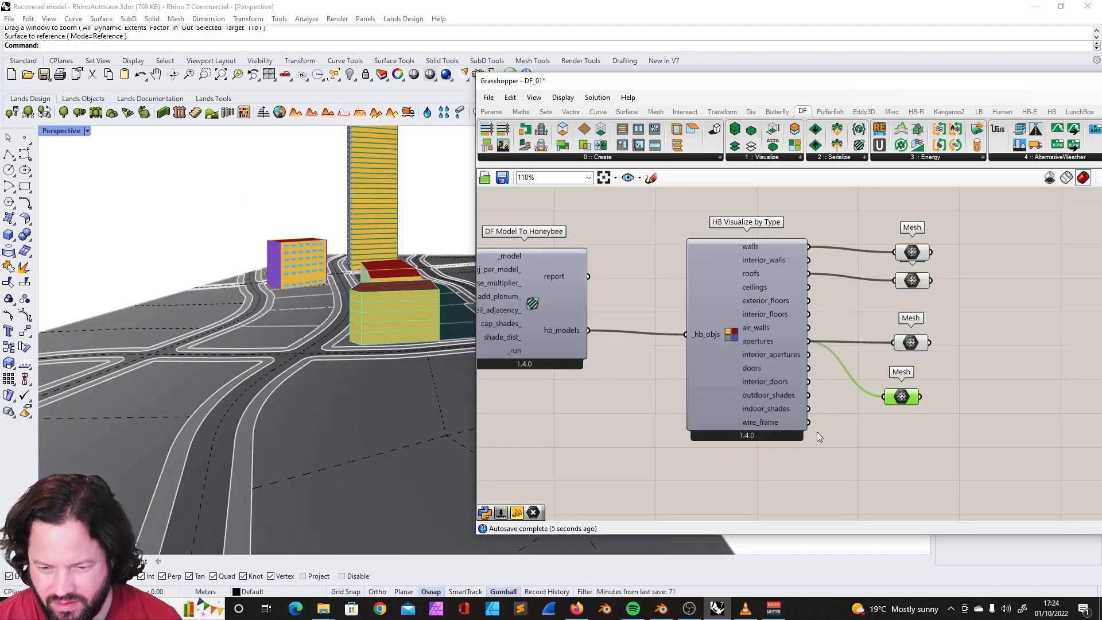
pyautogui.moveTo(810, 396); pyautogui.dragTo(887, 397)
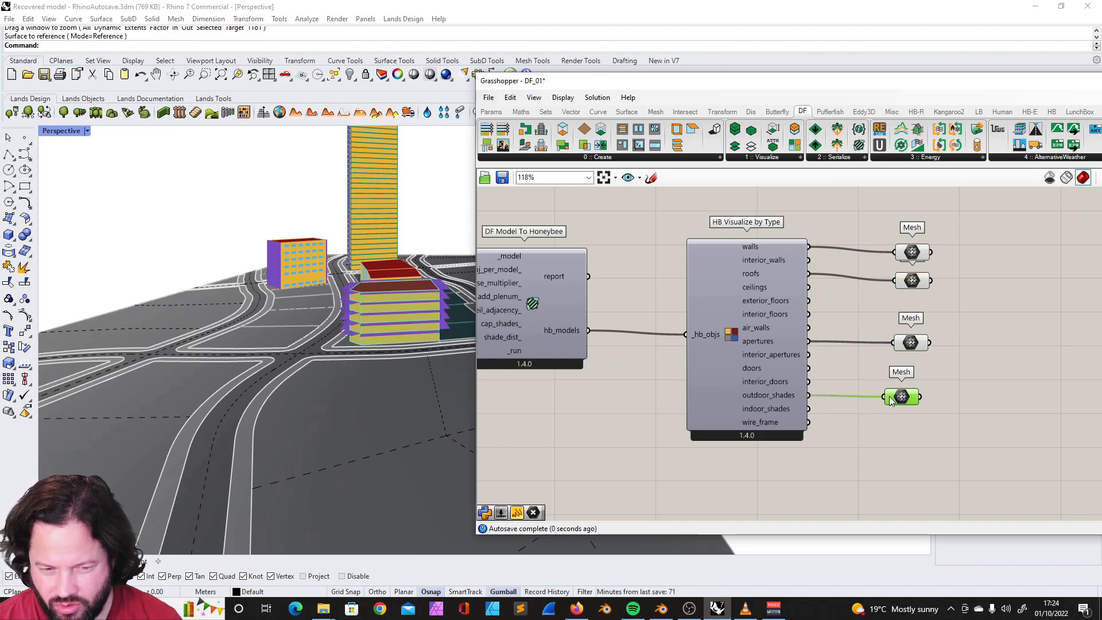
# Step: Set the overhang depth to 2.1 and inspect the overhangs on the small building from close up
pyautogui.moveTo(450, 372)
pyautogui.mouseDown(button='right')
pyautogui.moveTo(487, 373)
pyautogui.moveTo(443, 393)
pyautogui.moveTo(453, 375)
pyautogui.mouseUp(button='right')
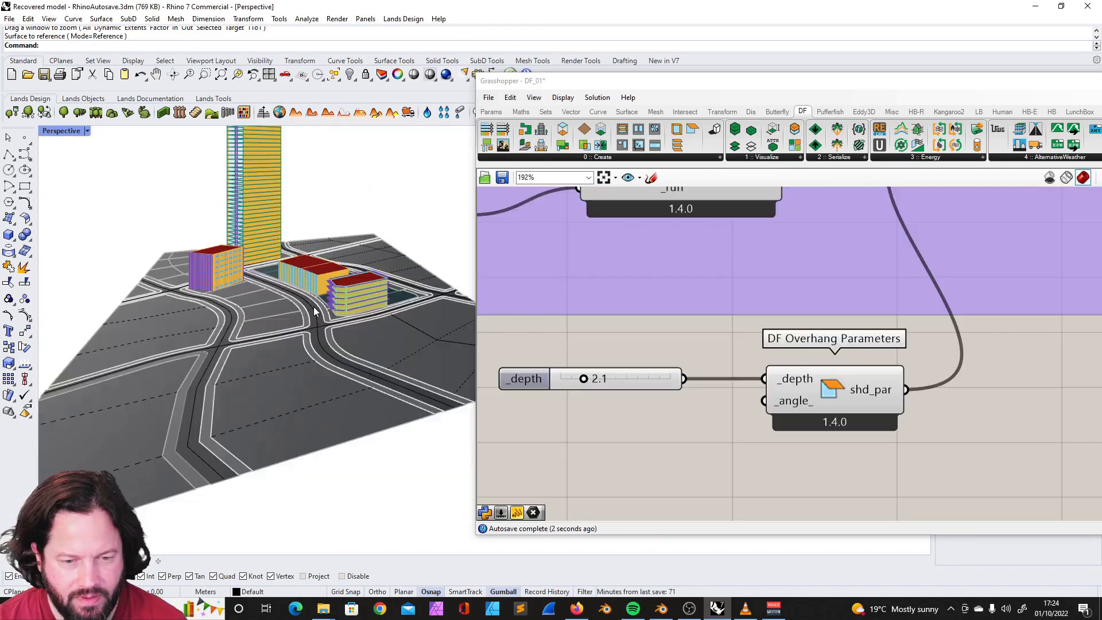
pyautogui.moveTo(313, 306); pyautogui.dragTo(328, 311, button='right')
pyautogui.scroll(6, 368, 298)
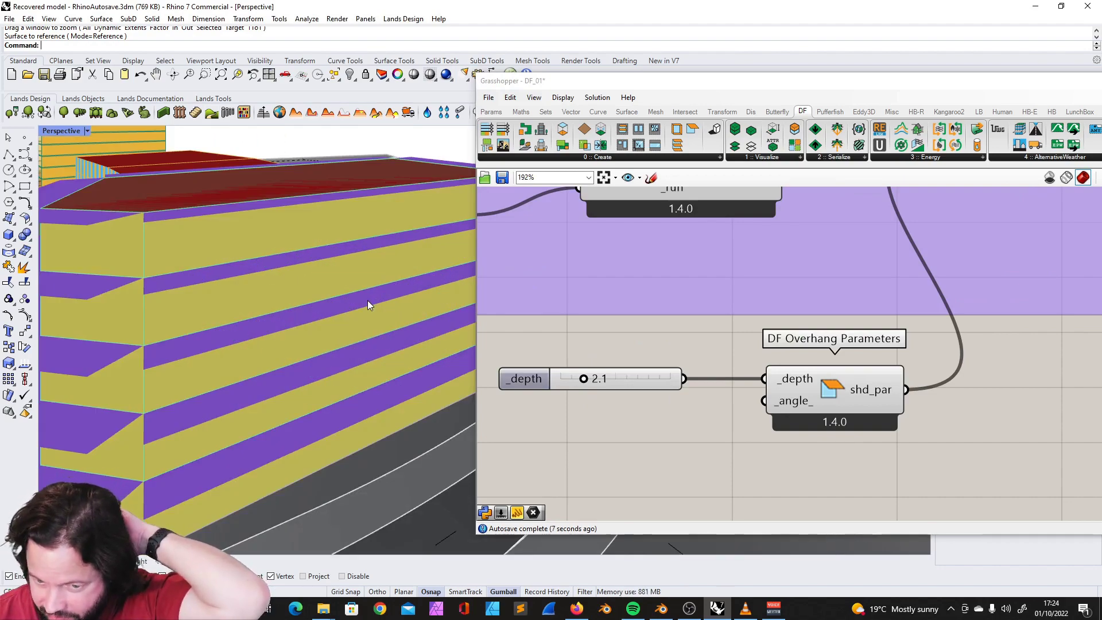
pyautogui.scroll(-2, 803, 405)
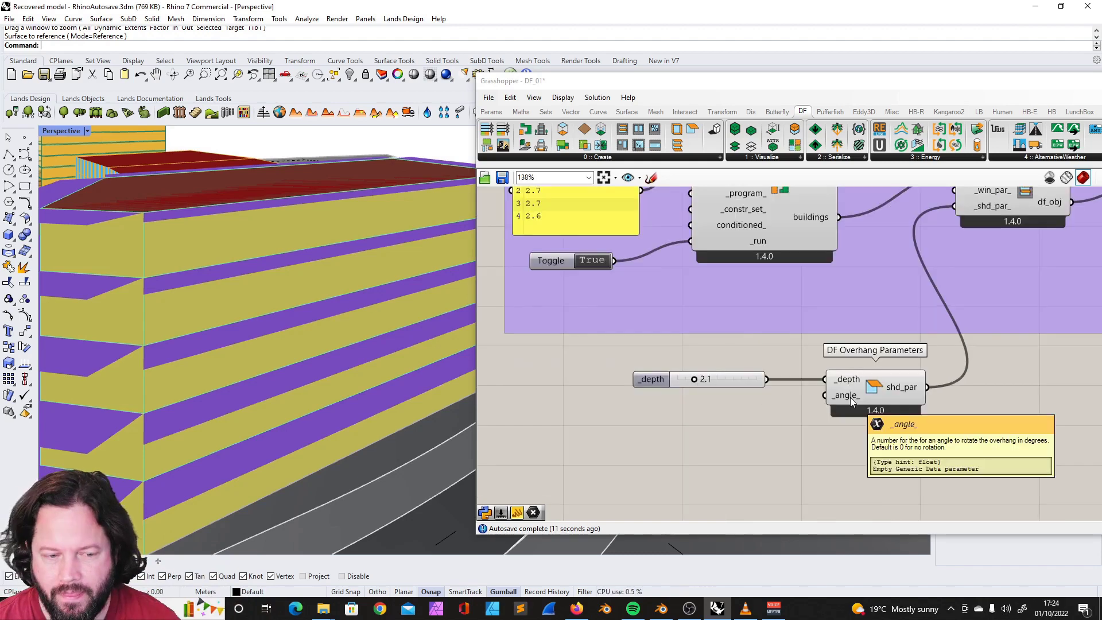
pyautogui.scroll(-3, 783, 389)
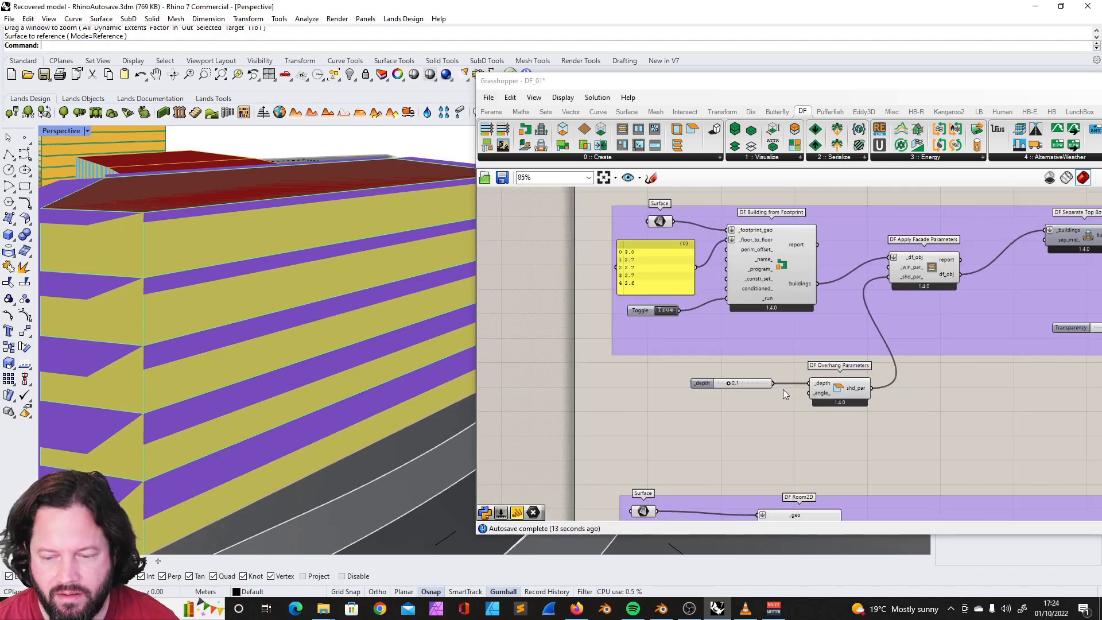
pyautogui.scroll(-8, 451, 289)
pyautogui.scroll(-3, 802, 381)
pyautogui.scroll(-5, 769, 382)
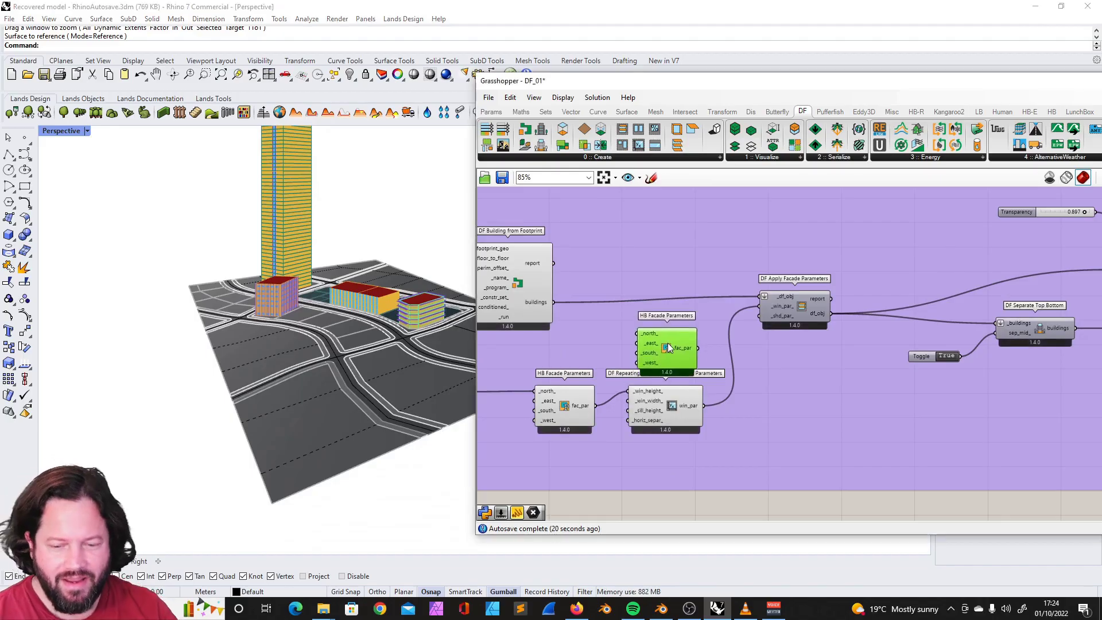
pyautogui.moveTo(669, 348); pyautogui.dragTo(671, 341)
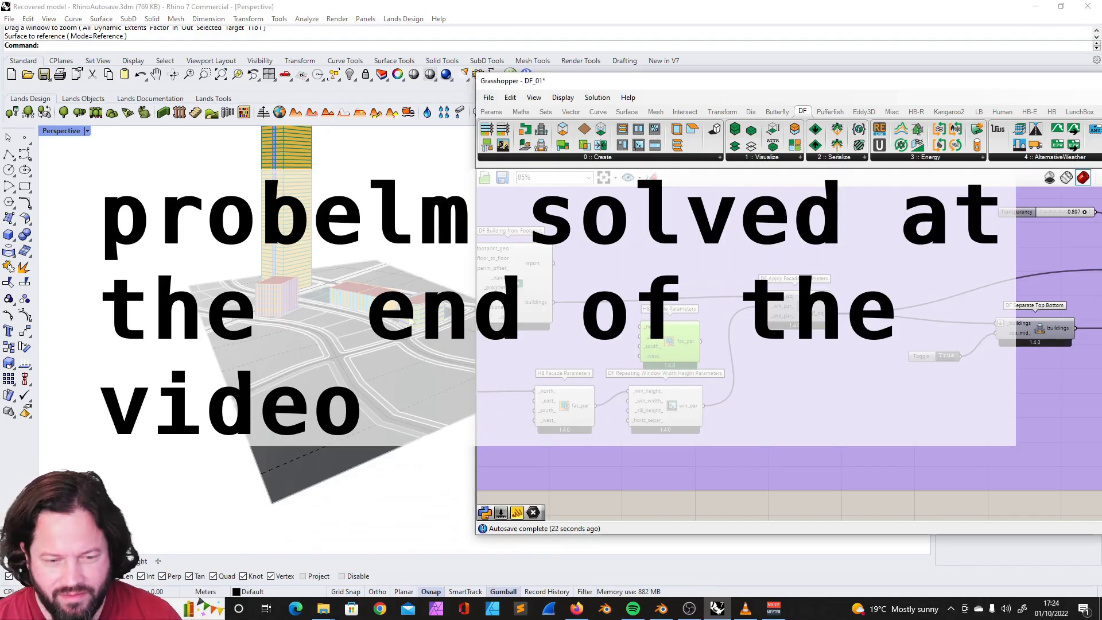
# Step: Examine the row house's facade surfaces in the viewport and the window parameter components feeding its DF Apply Facade Parameters
pyautogui.scroll(12, 411, 323)
pyautogui.click(381, 293)
pyautogui.click(398, 325)
pyautogui.click(384, 386)
pyautogui.click(242, 348)
pyautogui.press('Escape')
pyautogui.scroll(-3, 712, 346)
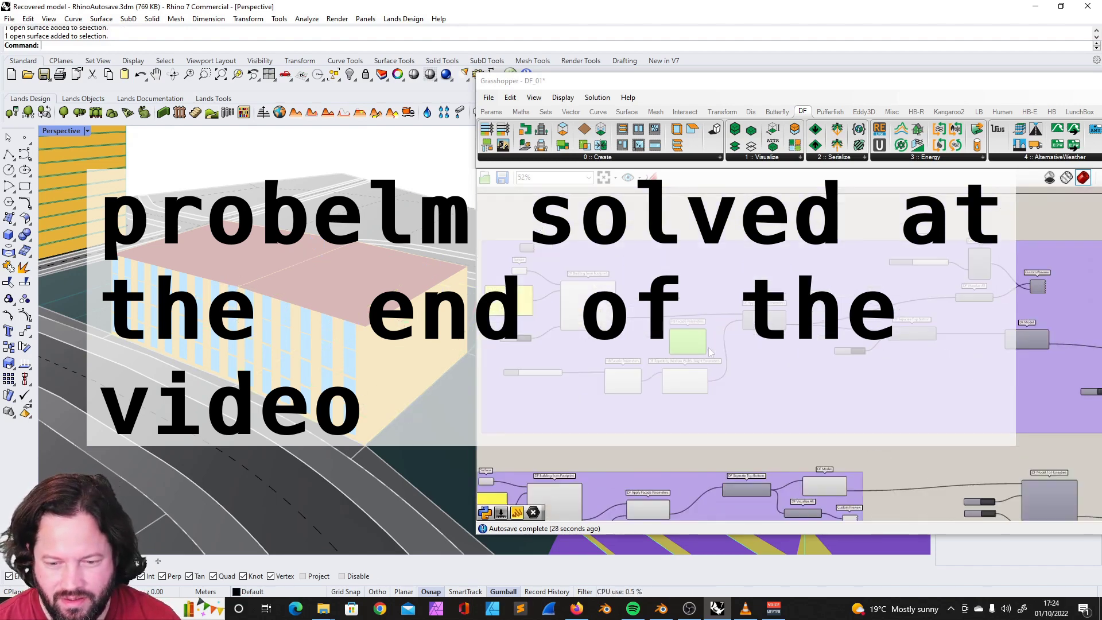
pyautogui.scroll(3, 710, 351)
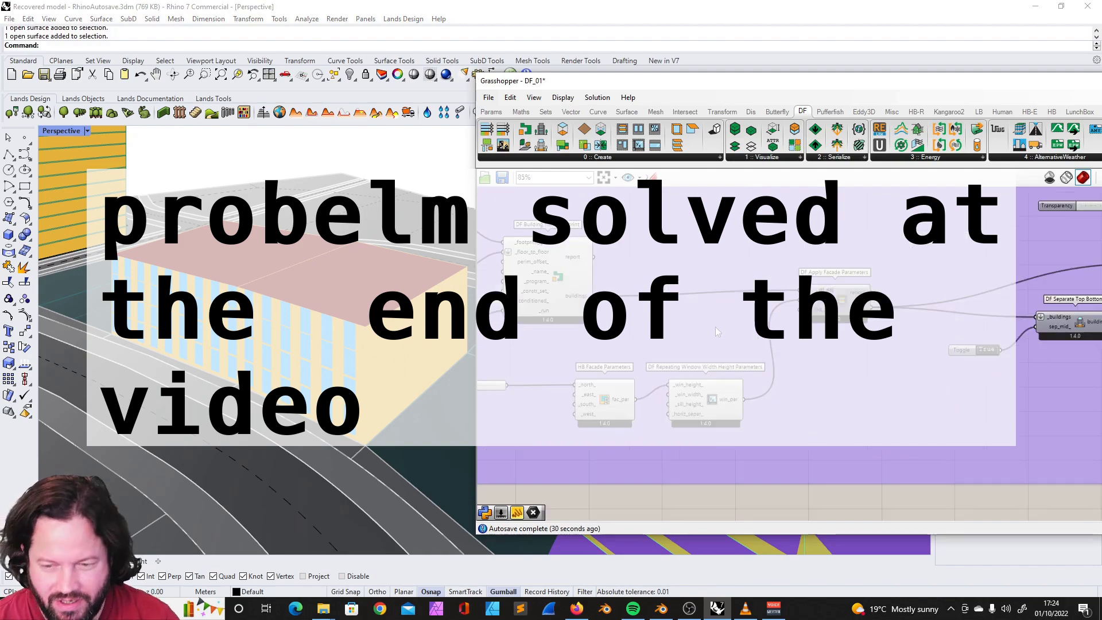
pyautogui.scroll(2, 634, 342)
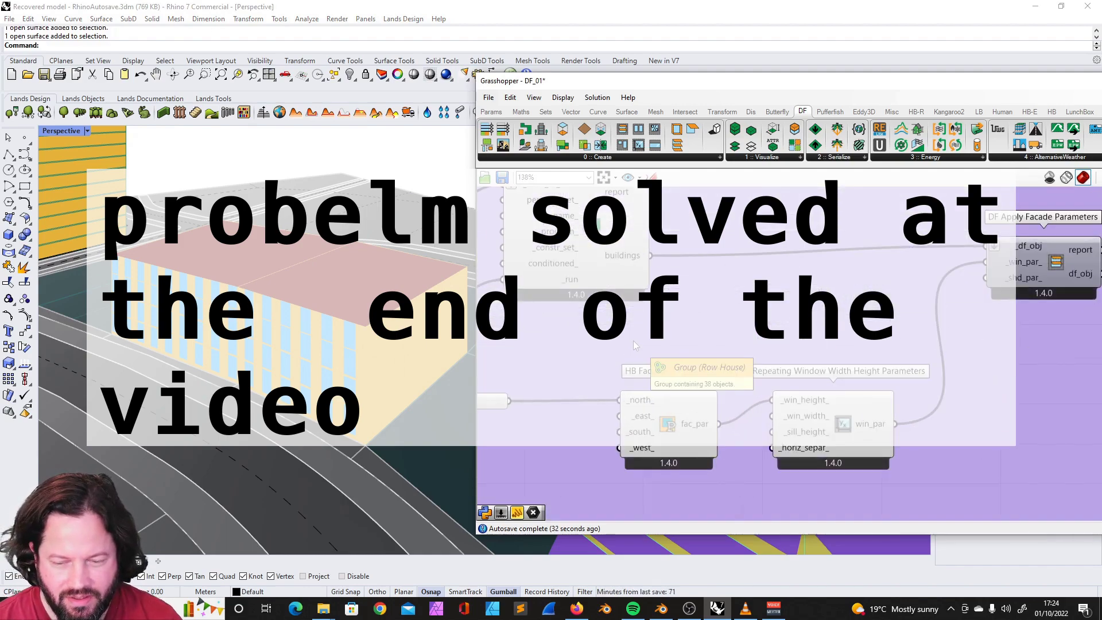
pyautogui.scroll(-4, 633, 340)
pyautogui.scroll(4, 725, 301)
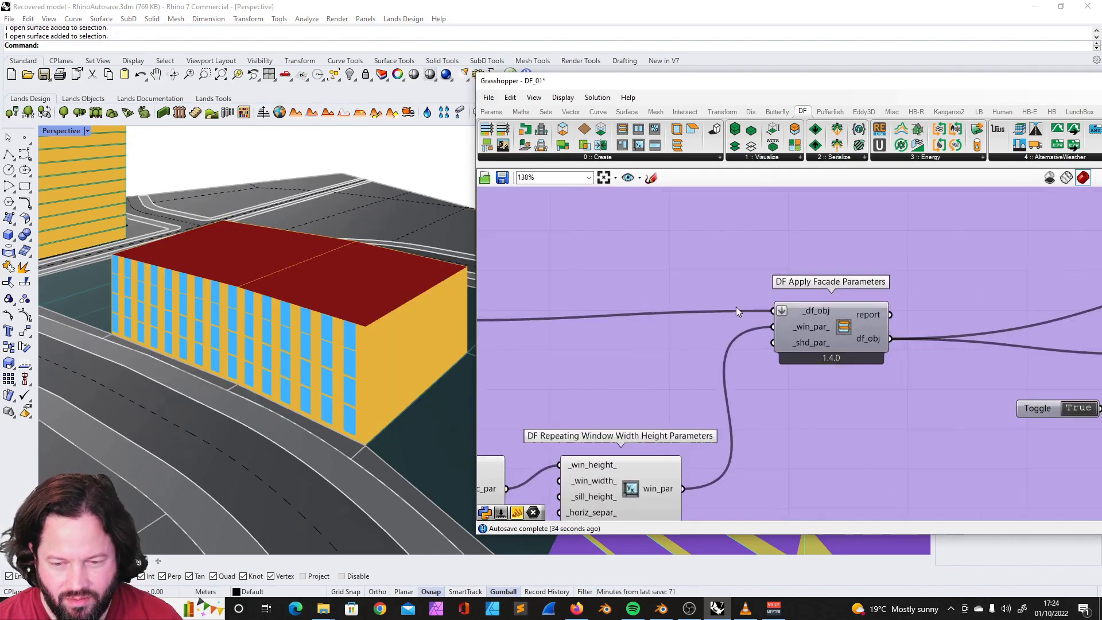
# Step: Connect the row house's DF Building from Footprint buildings output directly to _buildings of DF Separate Top Bottom, bypassing DF Apply Facade Parameters
pyautogui.scroll(-5, 725, 301)
pyautogui.click(727, 326)
pyautogui.scroll(2, 634, 329)
pyautogui.moveTo(543, 307); pyautogui.dragTo(984, 328)
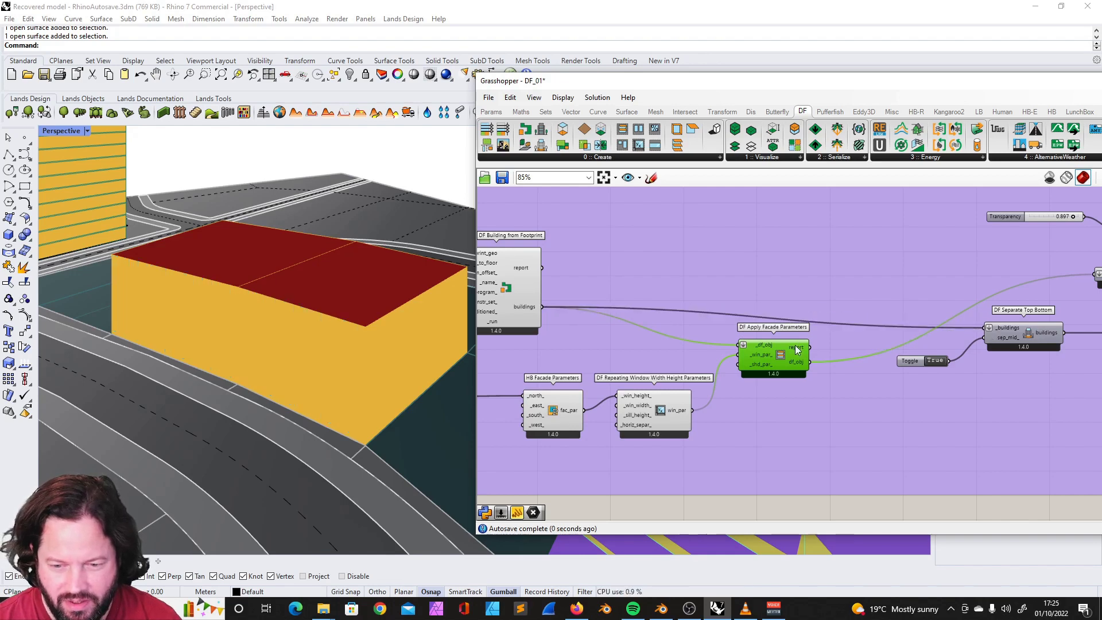
pyautogui.moveTo(797, 347); pyautogui.dragTo(790, 356)
pyautogui.scroll(-5, 759, 356)
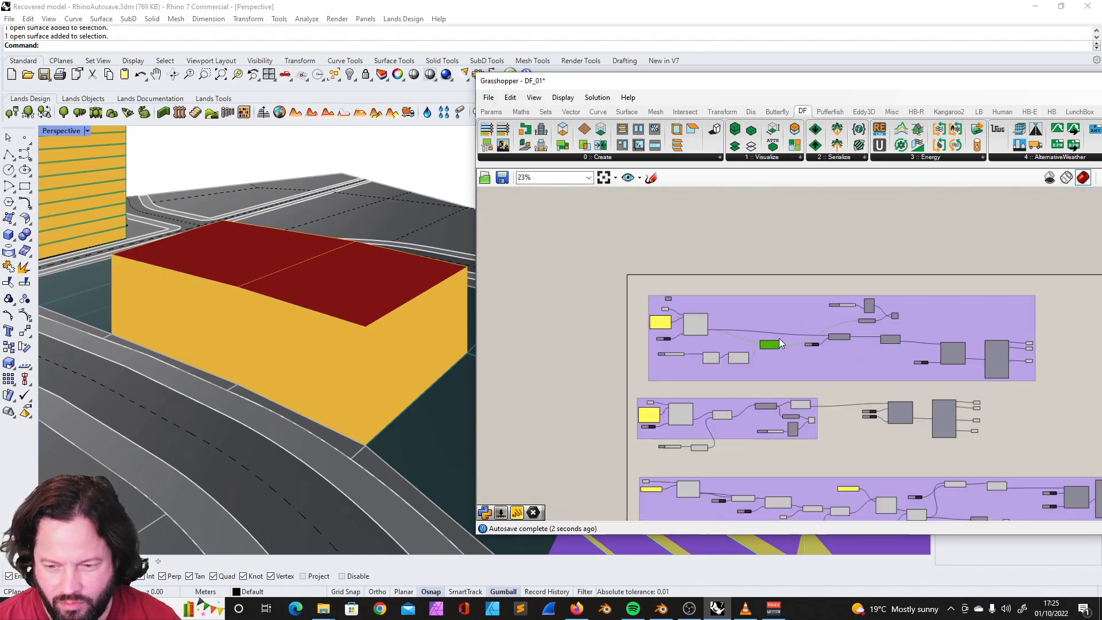
# Step: Duplicate the apertures Mesh parameter in the row house group and connect the copy to outdoor_shades of HB Visualize by Type
pyautogui.scroll(6, 1031, 366)
pyautogui.click(894, 326)
pyautogui.keyDown('alt'); pyautogui.moveTo(1018, 341); pyautogui.dragTo(1000, 386); pyautogui.keyUp('alt')
pyautogui.moveTo(914, 392); pyautogui.dragTo(983, 388)
pyautogui.moveTo(404, 361); pyautogui.dragTo(386, 307, button='right')
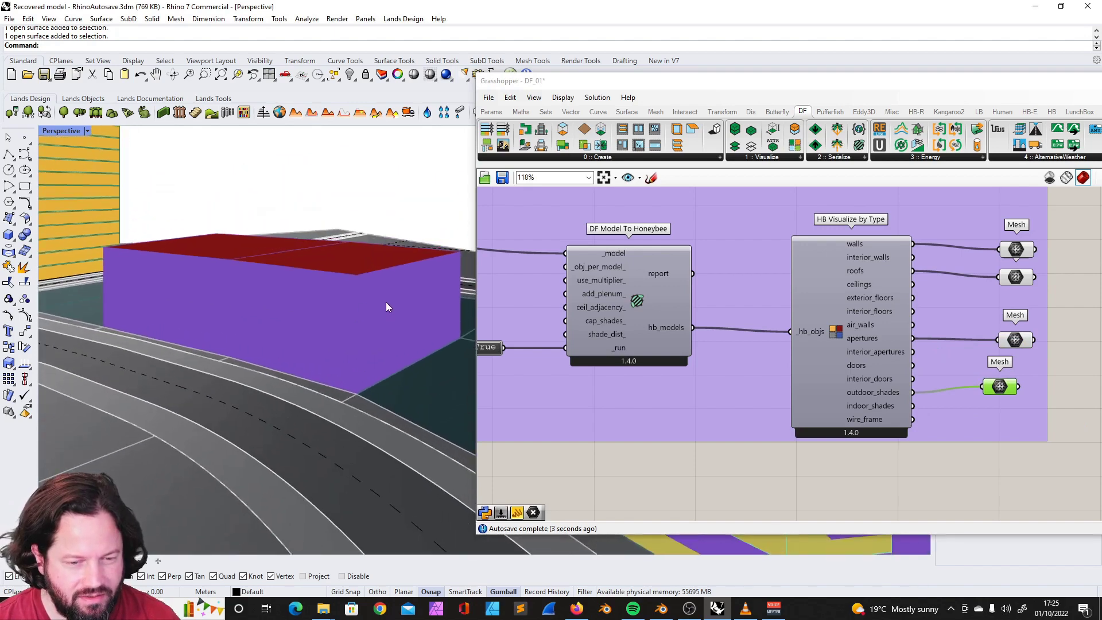
# Step: Compare the row house's outdoor-shade preview with the other buildings and check its Honeybee conversion and visualization components
pyautogui.scroll(-5, 402, 319)
pyautogui.scroll(5, 405, 319)
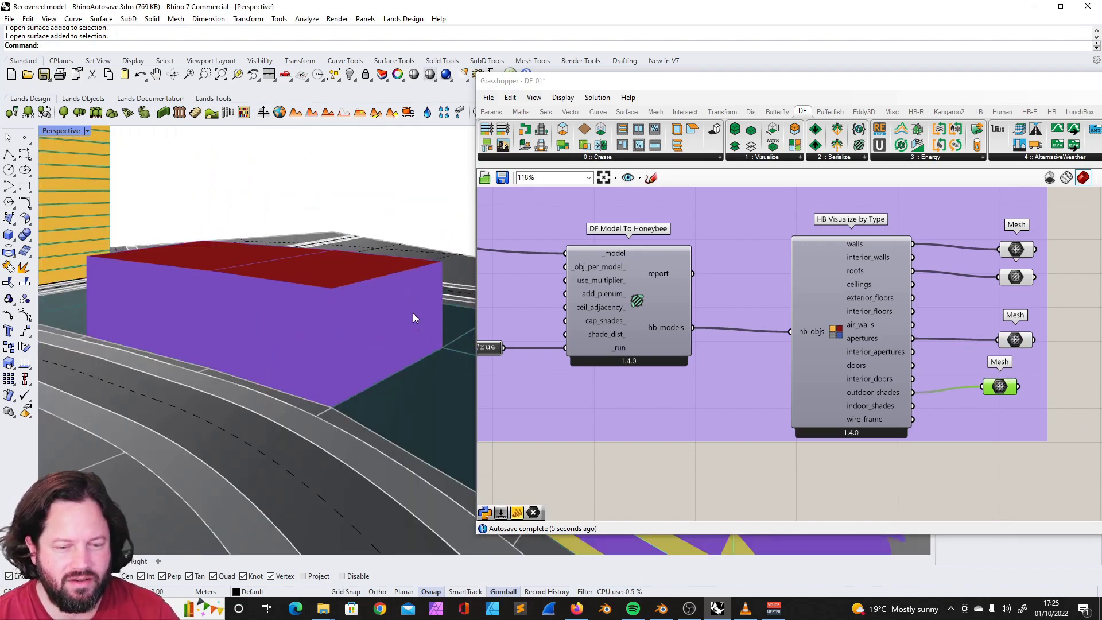
pyautogui.scroll(-5, 364, 314)
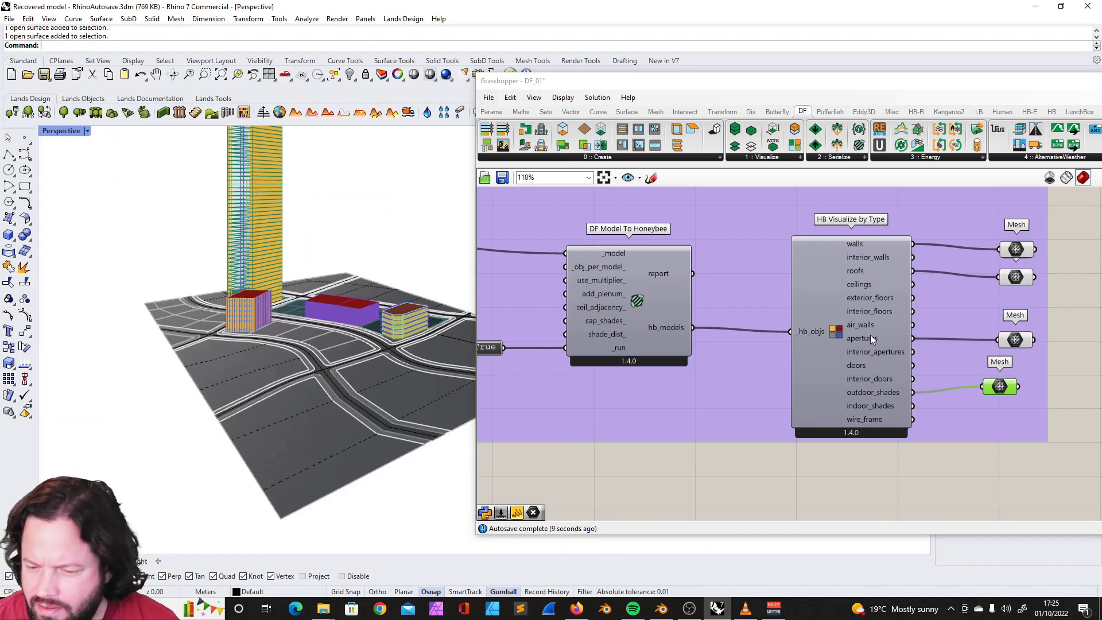
pyautogui.click(865, 313)
pyautogui.scroll(-5, 873, 333)
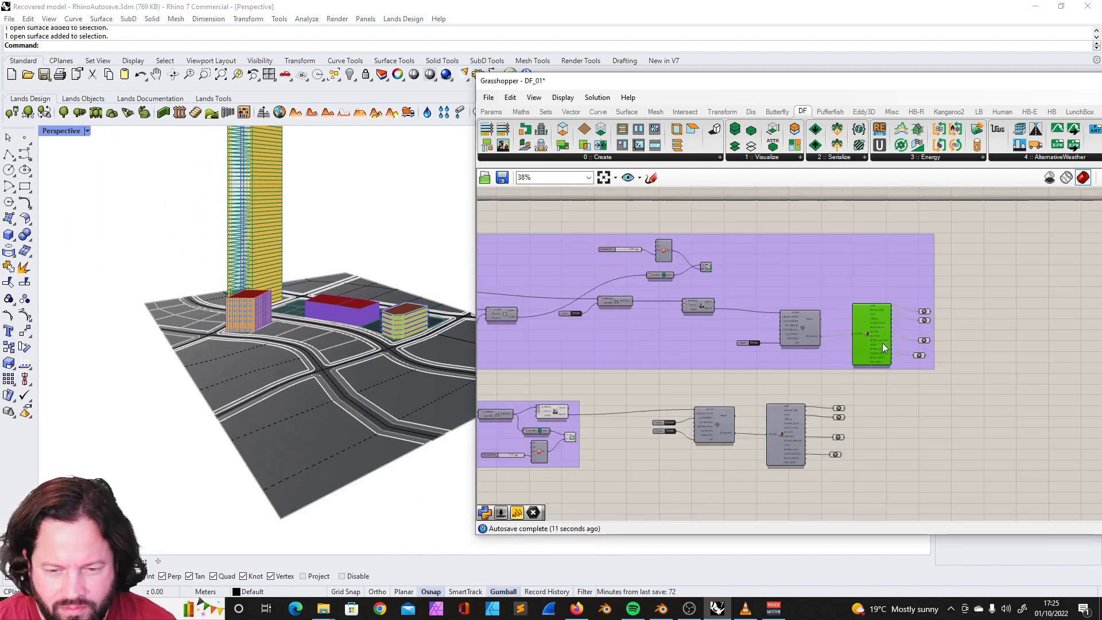
pyautogui.scroll(6, 800, 319)
pyautogui.rightClick(730, 325)
pyautogui.click(760, 409)
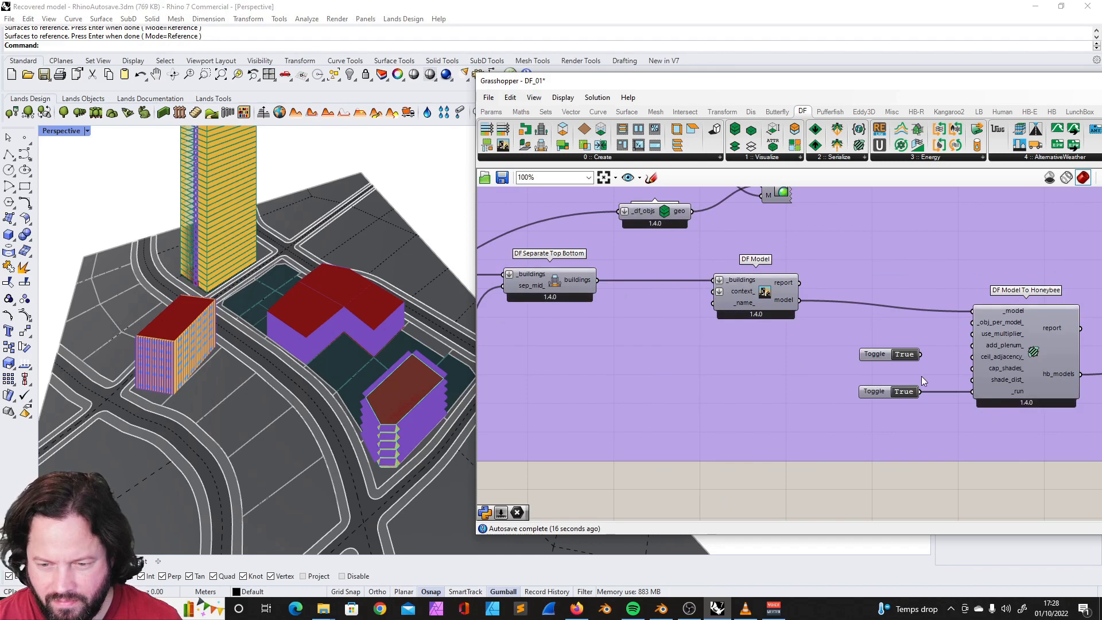
# Step: Examine the row house definition's toggles, facade parameters and model conversion wiring for the cause of the fully shaded walls
pyautogui.scroll(-5, 952, 361)
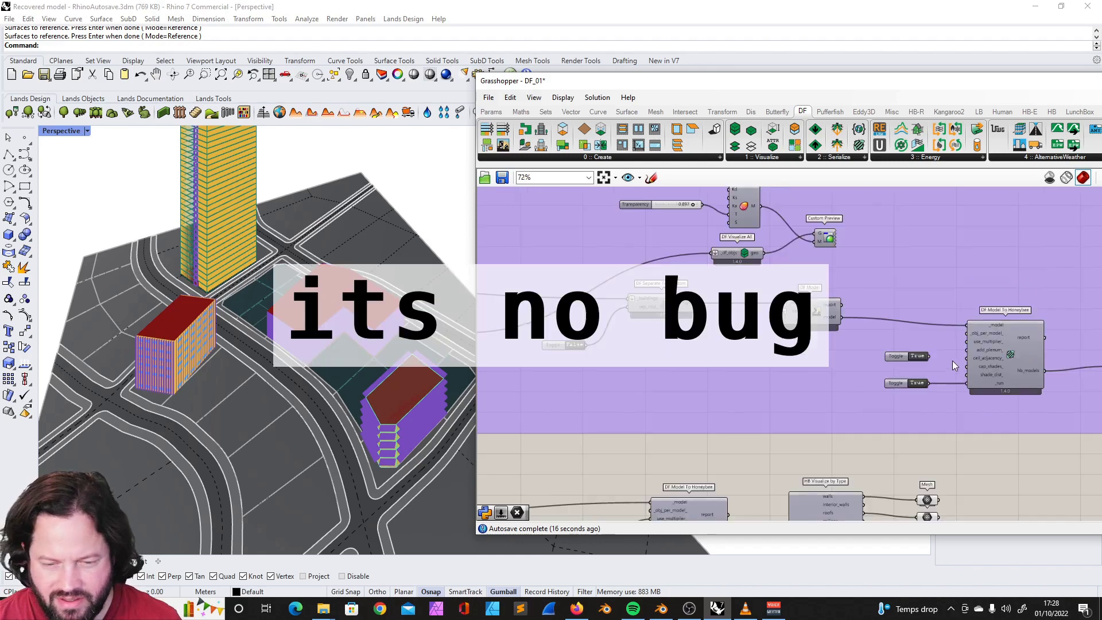
pyautogui.scroll(3, 602, 346)
pyautogui.click(782, 336)
pyautogui.moveTo(782, 336); pyautogui.dragTo(779, 343)
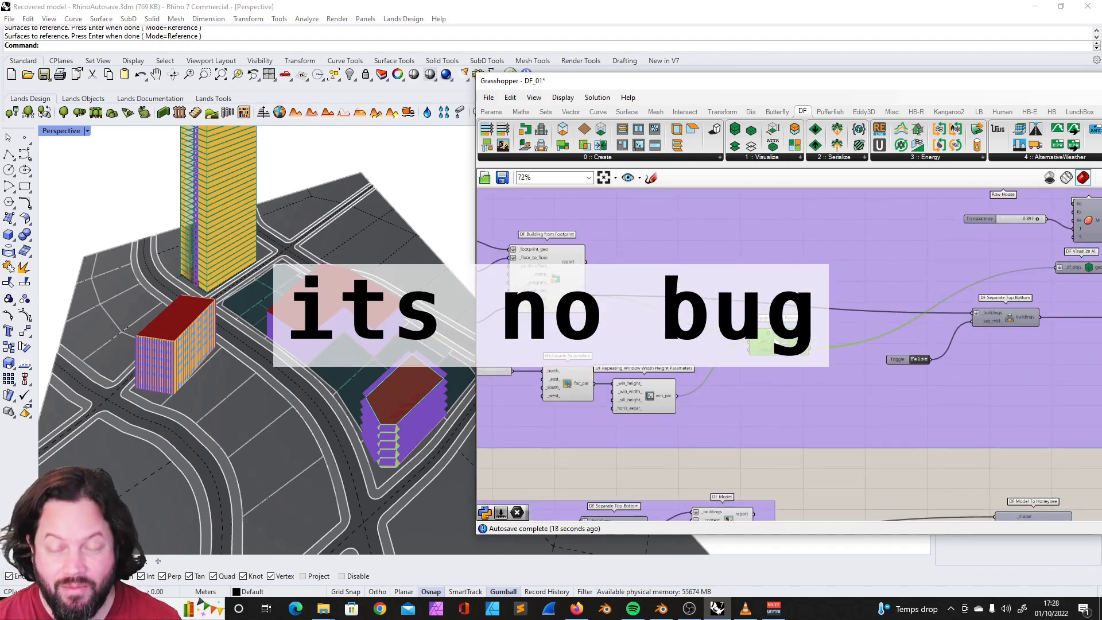
pyautogui.scroll(-3, 815, 337)
pyautogui.scroll(3, 637, 295)
pyautogui.scroll(-3, 924, 340)
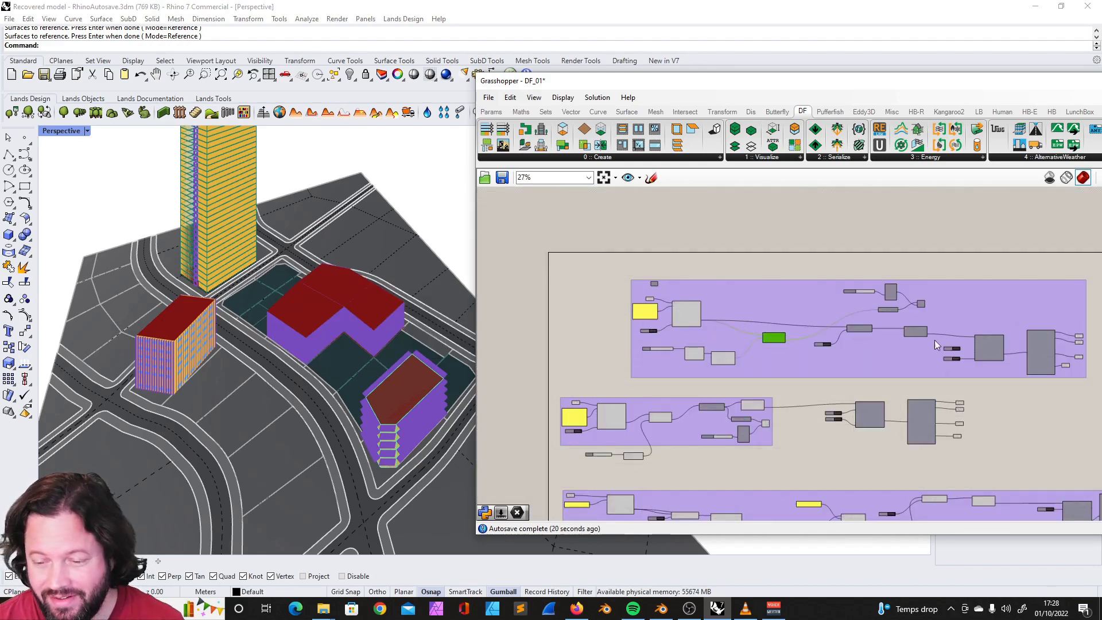
pyautogui.scroll(3, 967, 356)
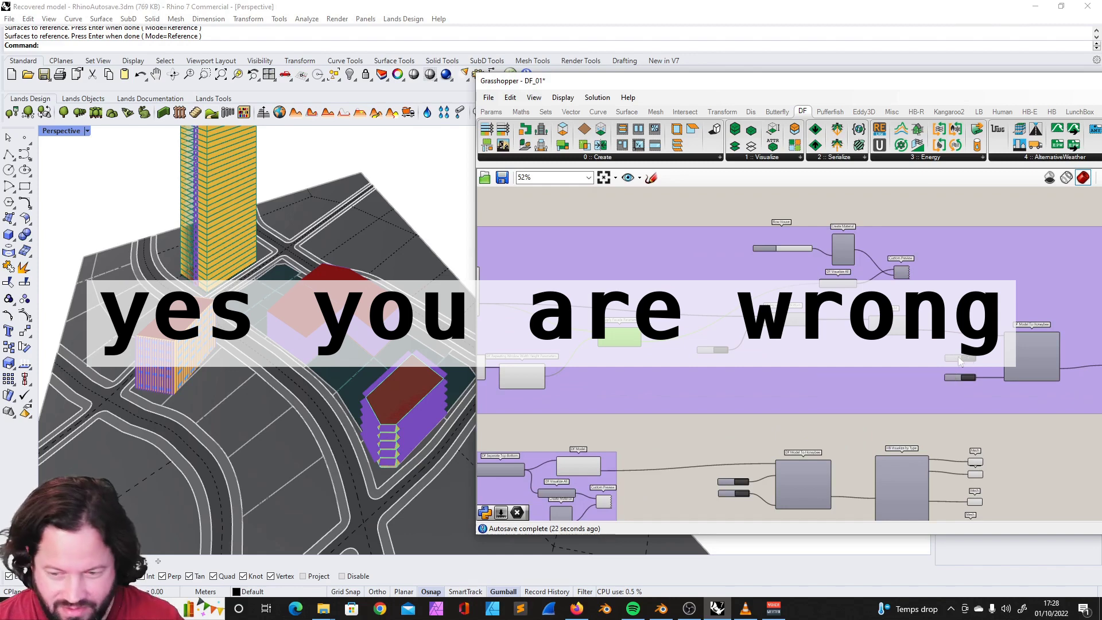
pyautogui.scroll(5, 684, 290)
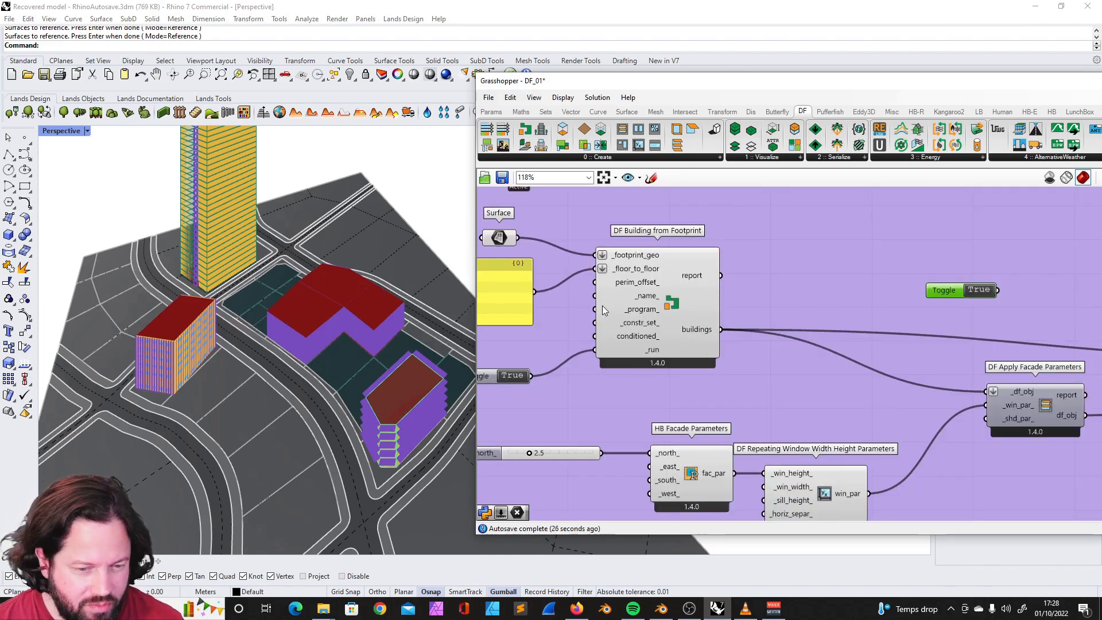
# Step: Reference a single footprint surface for the row house and reconnect df_obj of DF Apply Facade Parameters to DF Separate Top Bottom
pyautogui.rightClick(505, 240)
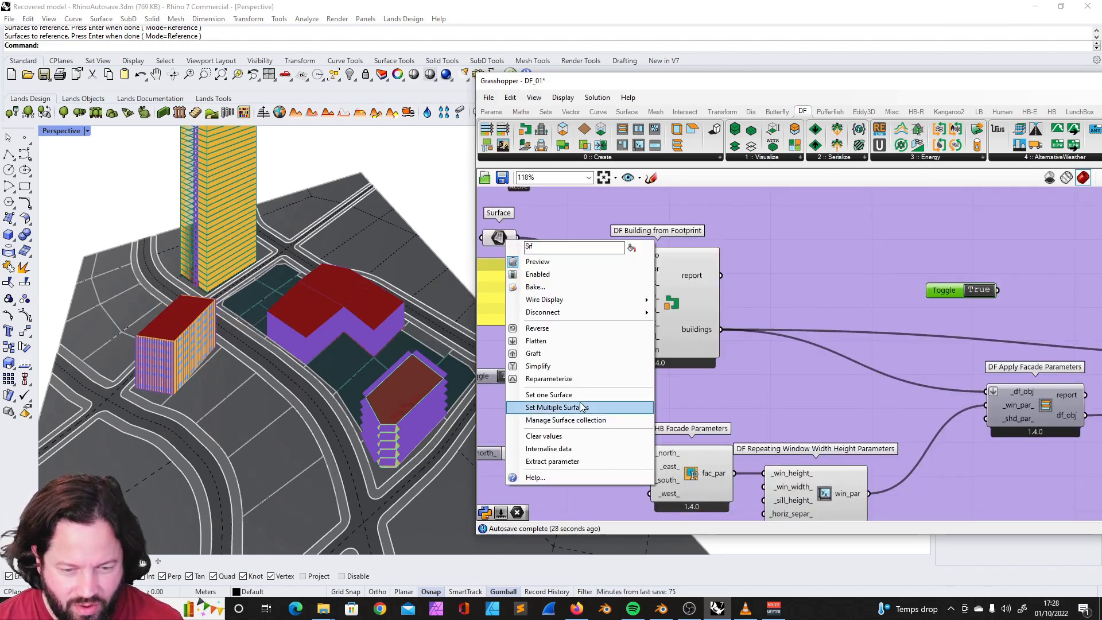
pyautogui.click(540, 406)
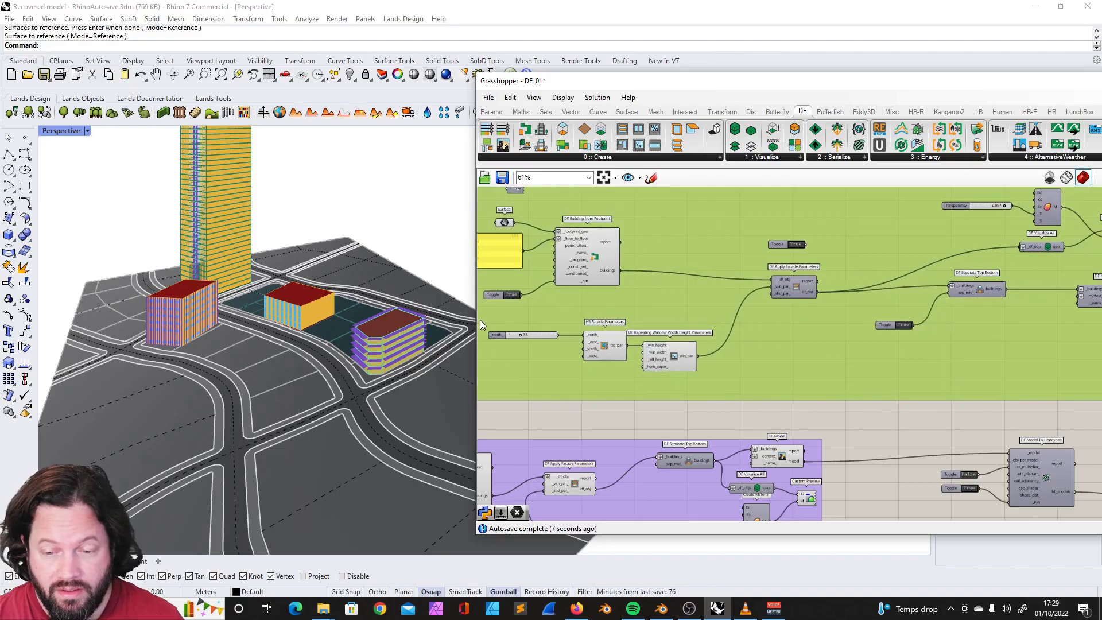
pyautogui.scroll(4, 674, 299)
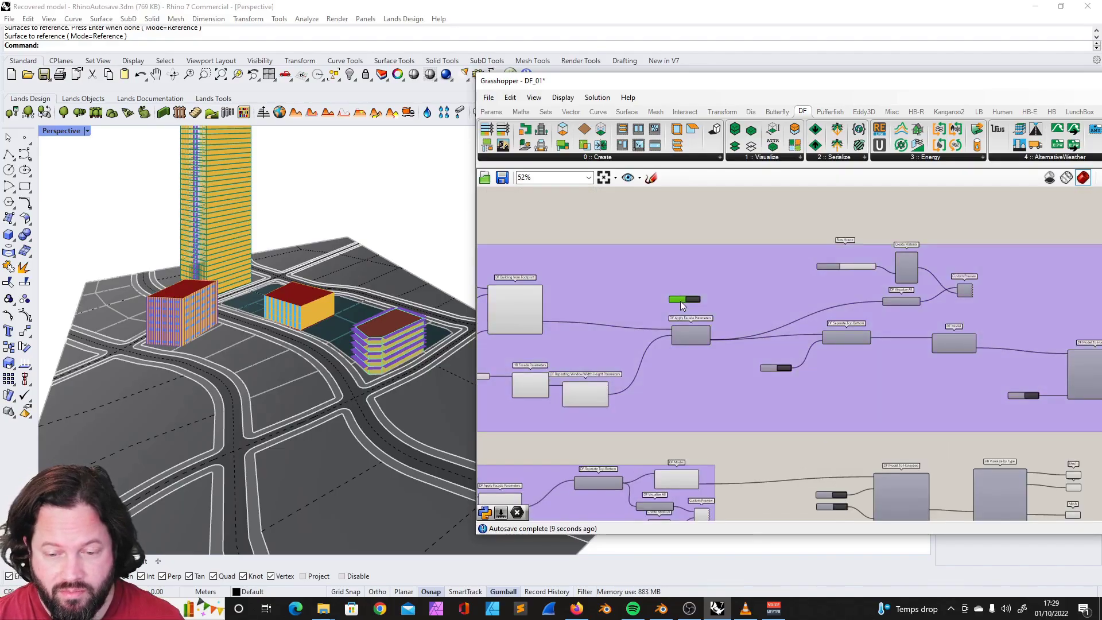
# Step: Add a DF ContextShade component on the empty canvas beside the Mesh parameters and look over its inputs and the surrounding plots
pyautogui.click(599, 157)
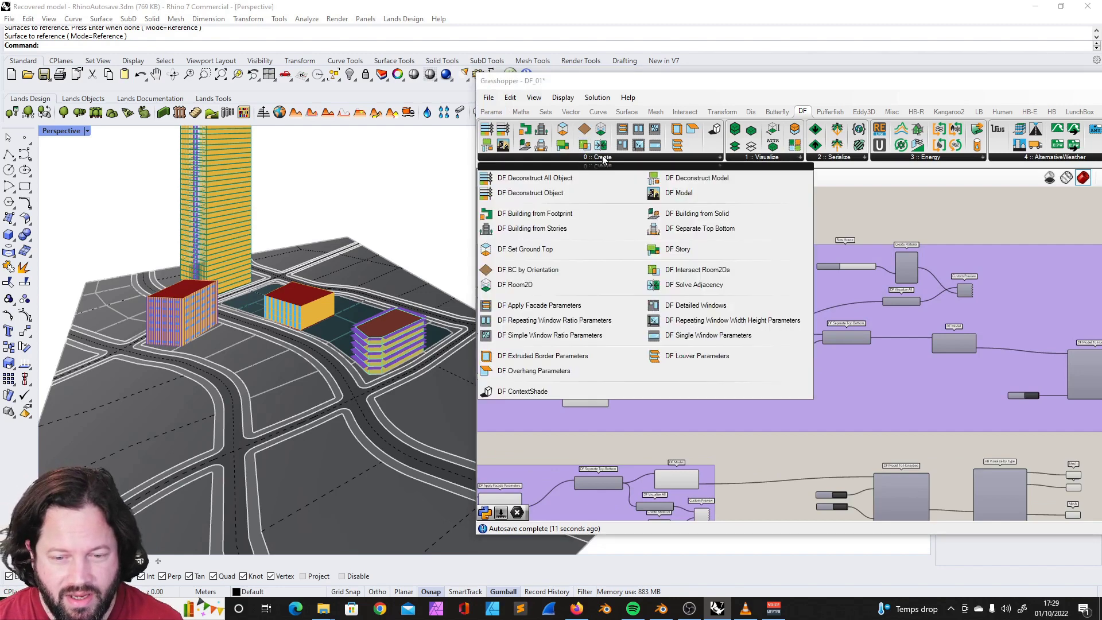
pyautogui.click(540, 392)
pyautogui.scroll(-5, 641, 356)
pyautogui.click(903, 355)
pyautogui.scroll(10, 911, 356)
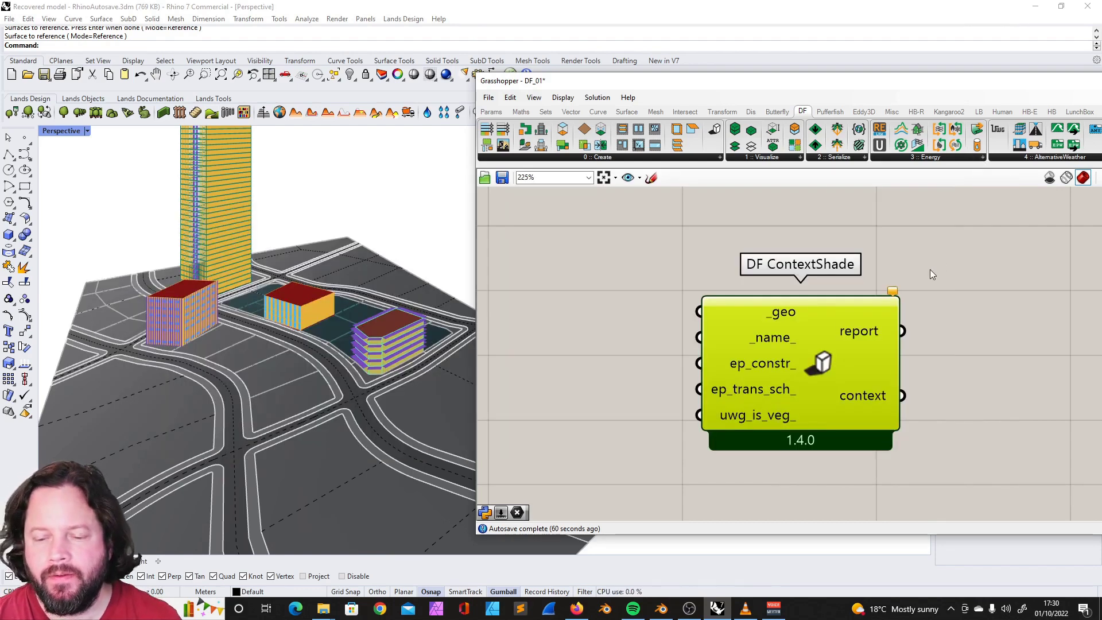
pyautogui.scroll(-3, 945, 321)
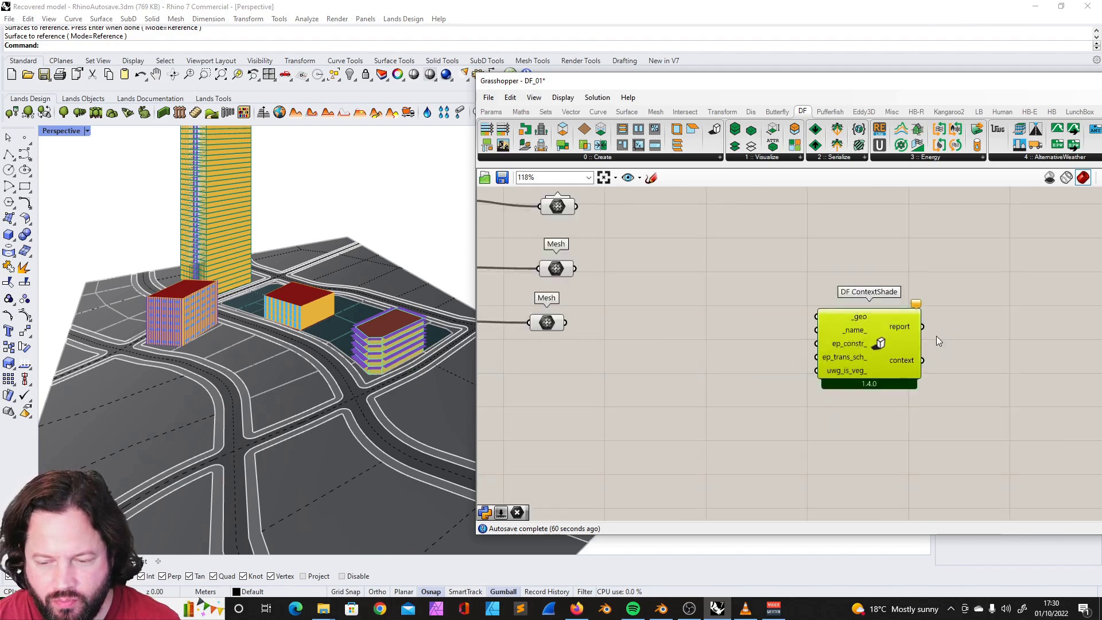
pyautogui.scroll(3, 936, 336)
pyautogui.moveTo(870, 381)
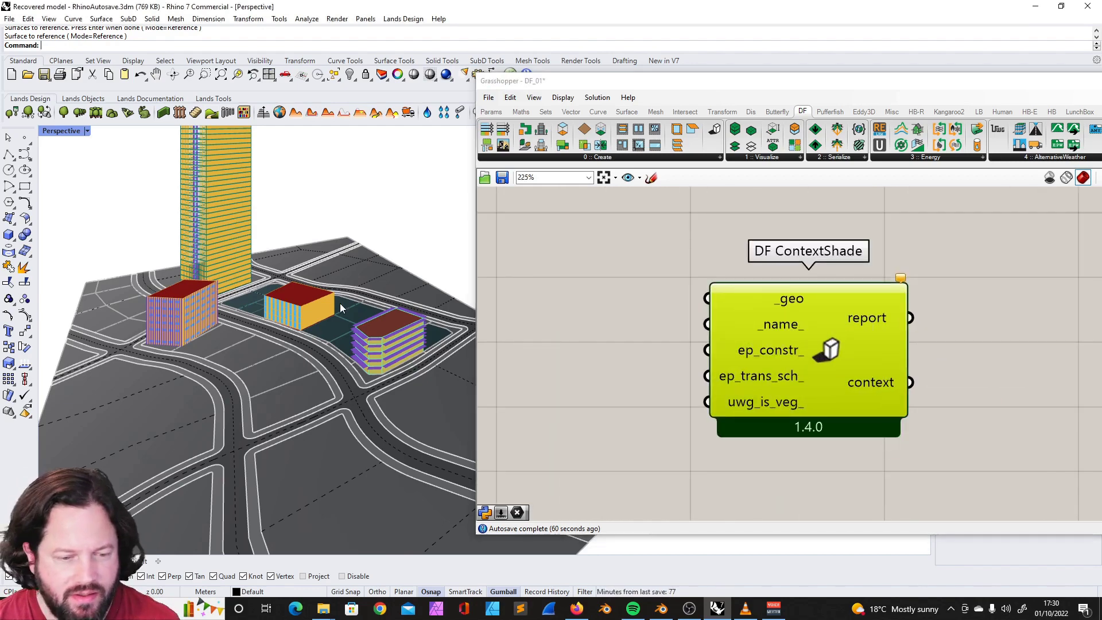
pyautogui.scroll(-5, 351, 304)
pyautogui.scroll(7, 339, 344)
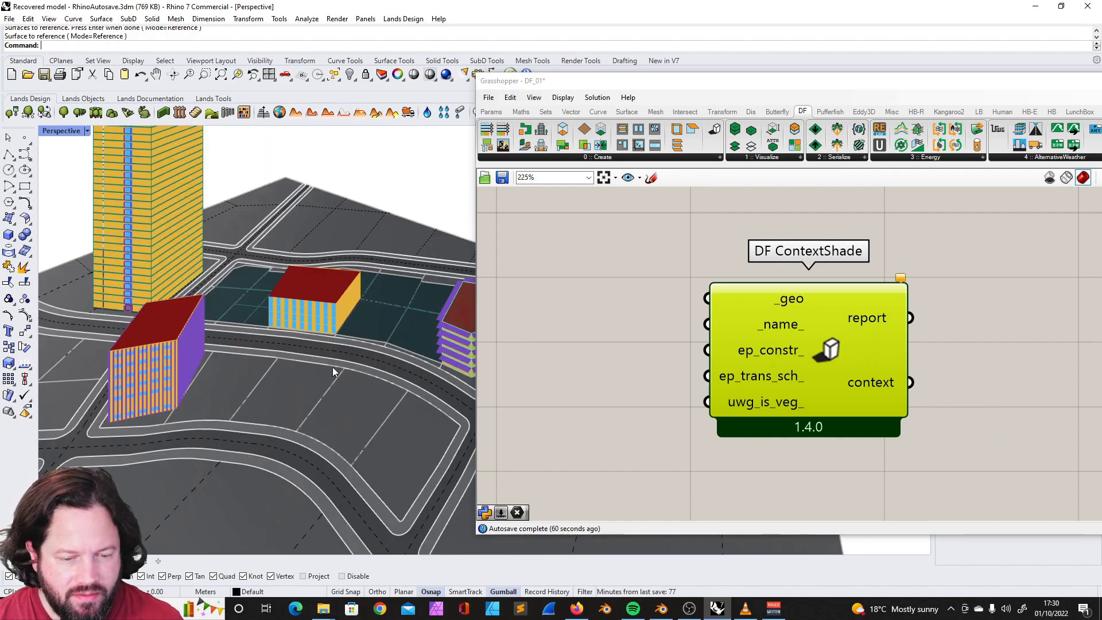
# Step: Extrude the plot surfaces in front of the buildings into two tall solid context blocks with ExtrudeSrf
pyautogui.scroll(-5, 333, 367)
pyautogui.scroll(4, 345, 373)
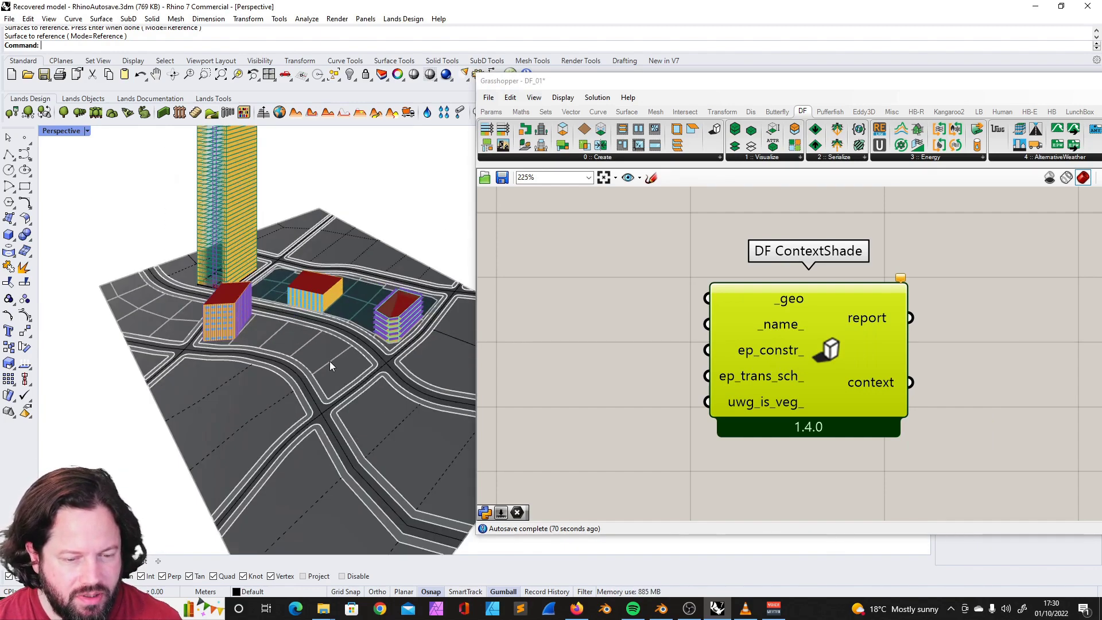
pyautogui.click(347, 367)
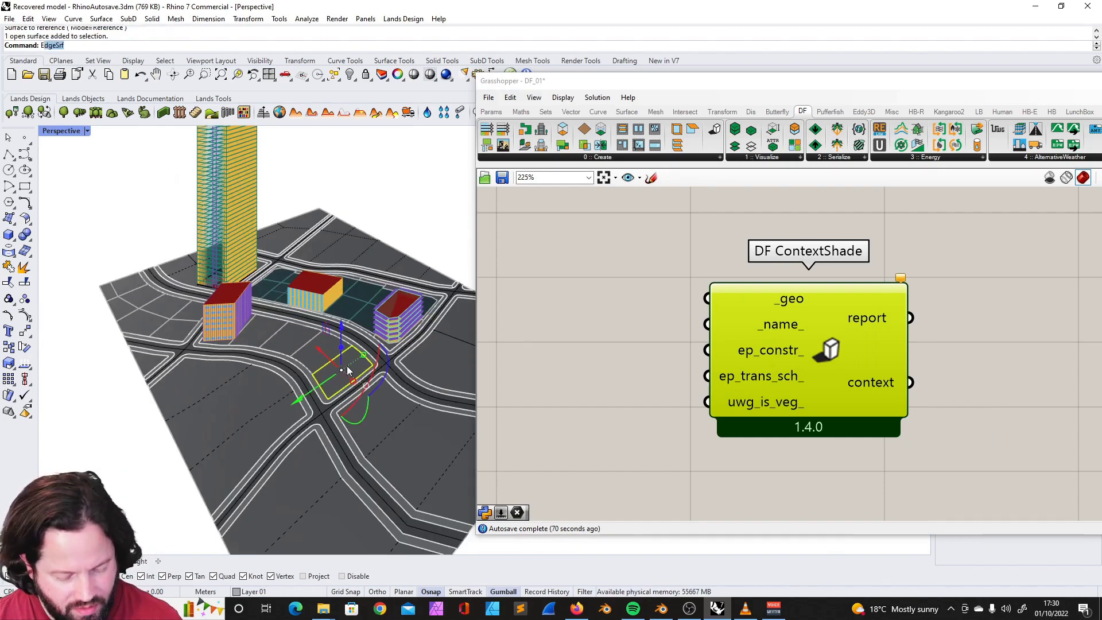
pyautogui.write('ExtrudeCrv')
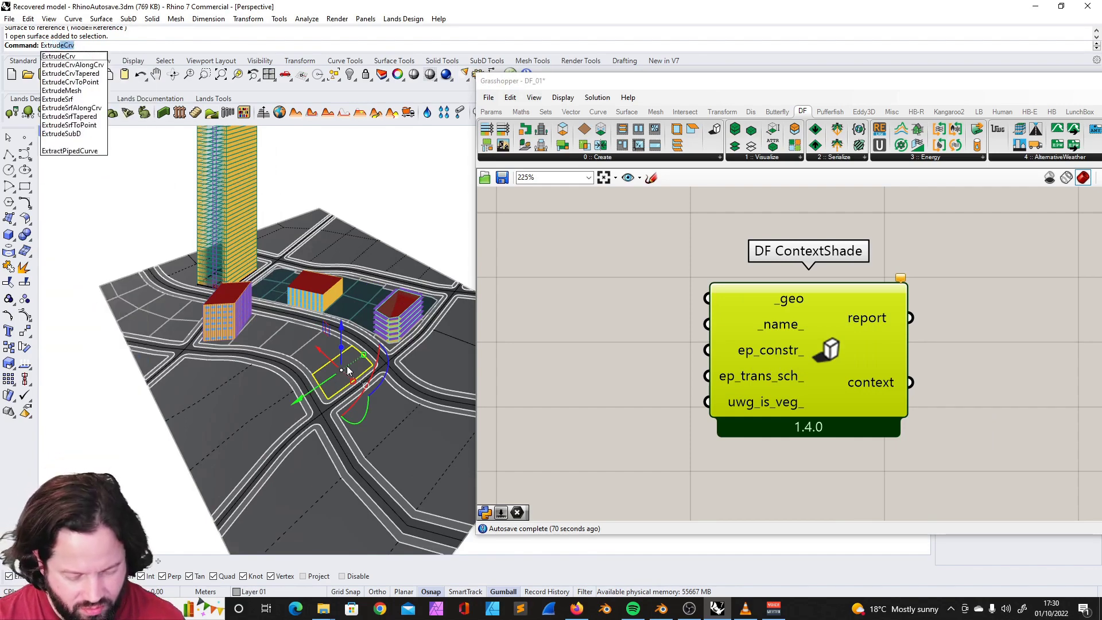
pyautogui.press('Down')
pyautogui.press('Down')
pyautogui.press('Down')
pyautogui.press('Down')
pyautogui.press('Down')
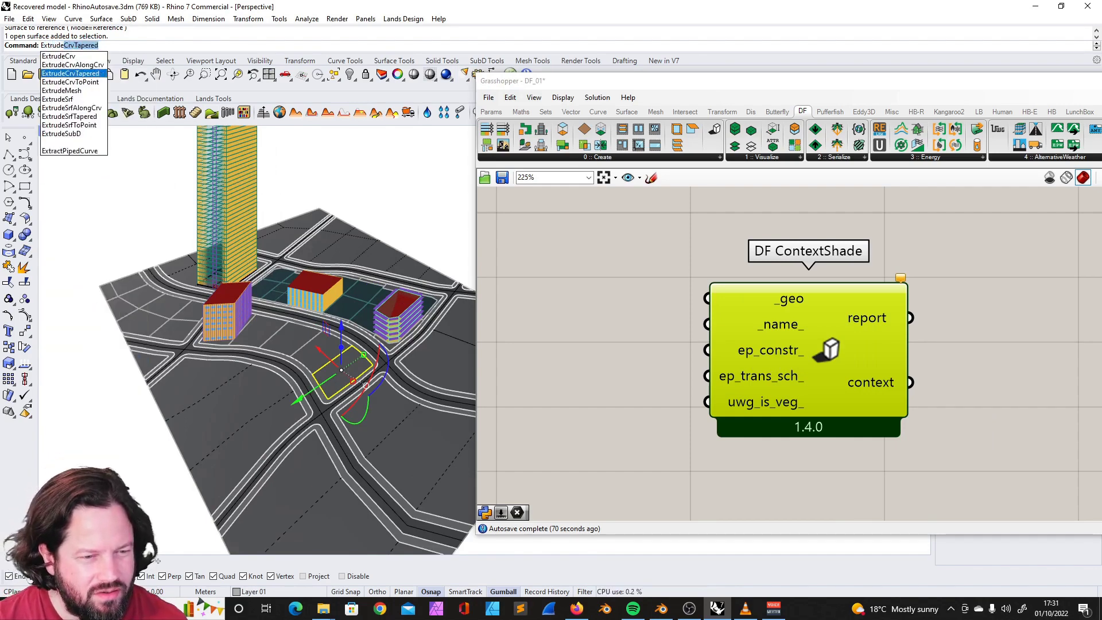
pyautogui.press('Return')
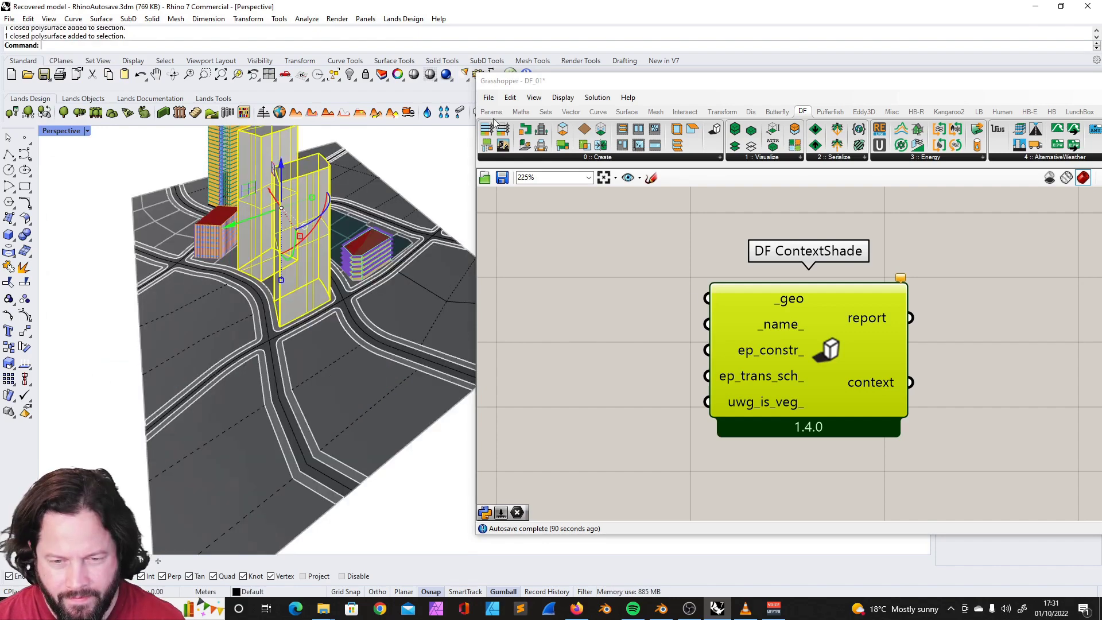
# Step: Add a Brep parameter referencing the two extruded blocks and connect it to _geo of DF ContextShade
pyautogui.click(492, 112)
pyautogui.moveTo(562, 144); pyautogui.dragTo(572, 298)
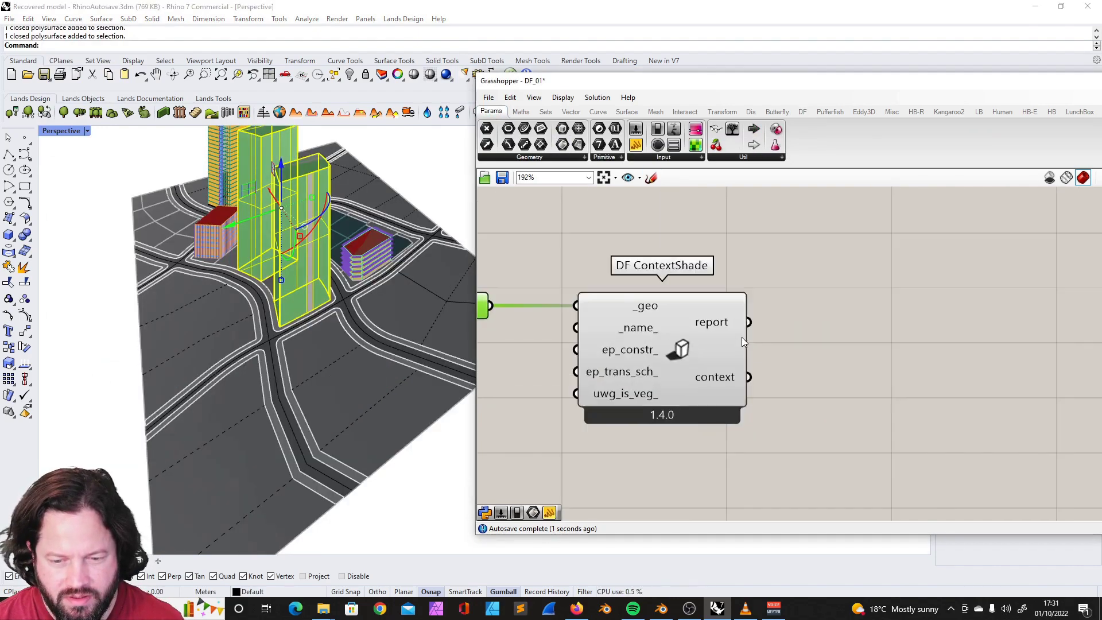
pyautogui.scroll(-2, 752, 340)
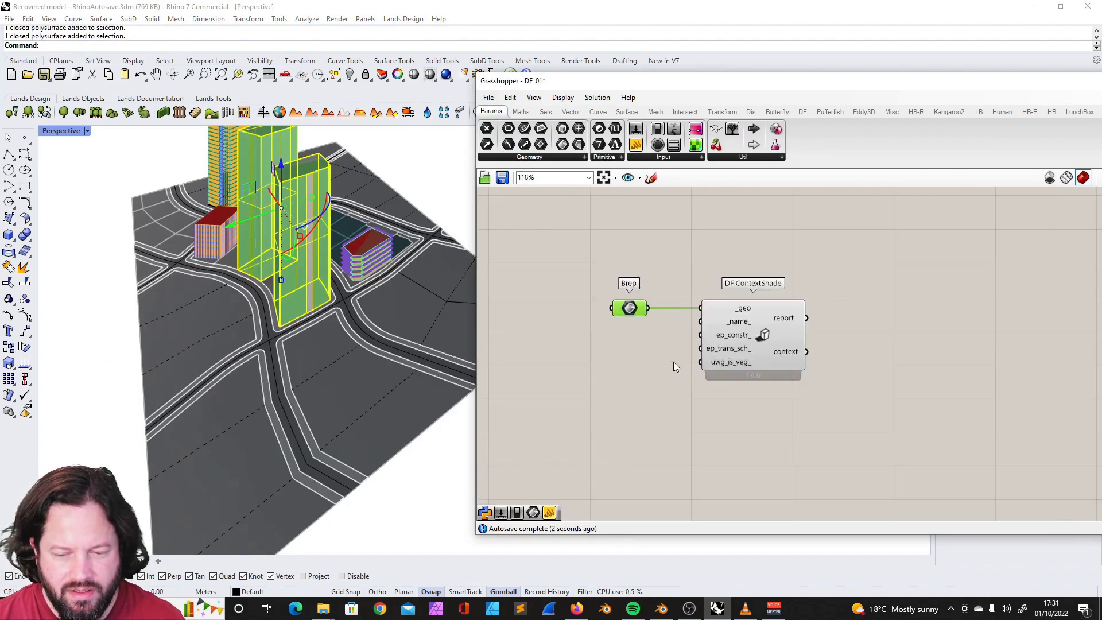
pyautogui.scroll(2, 765, 326)
# Step: Examine the optional inputs of DF ContextShade and look through the Honeybee and Ladybug component collections for related shade components
pyautogui.moveTo(767, 328)
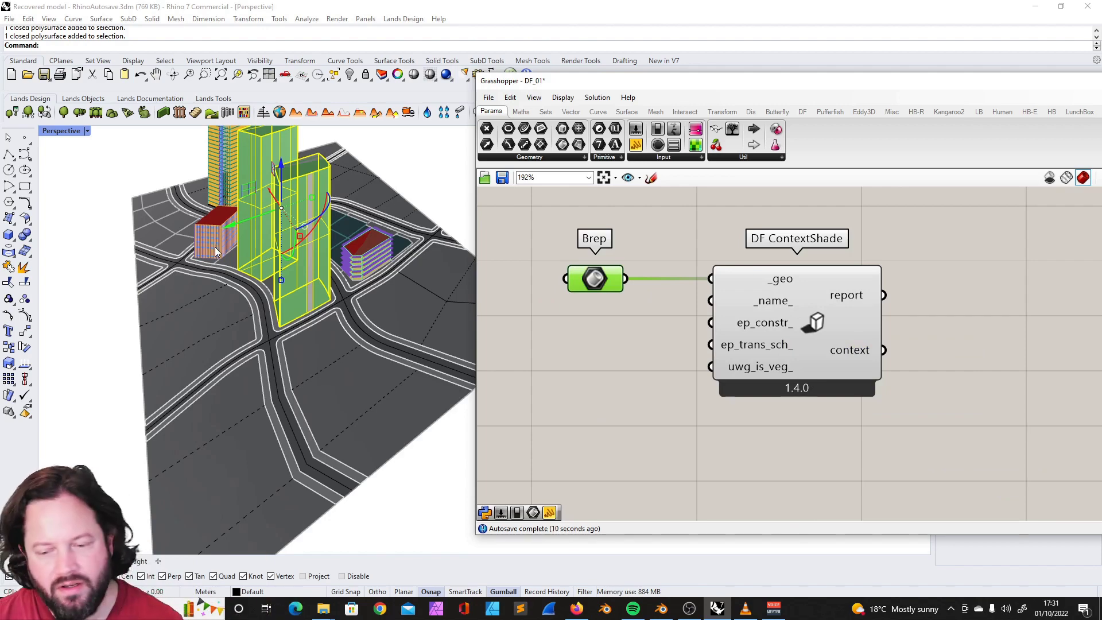
pyautogui.moveTo(770, 351)
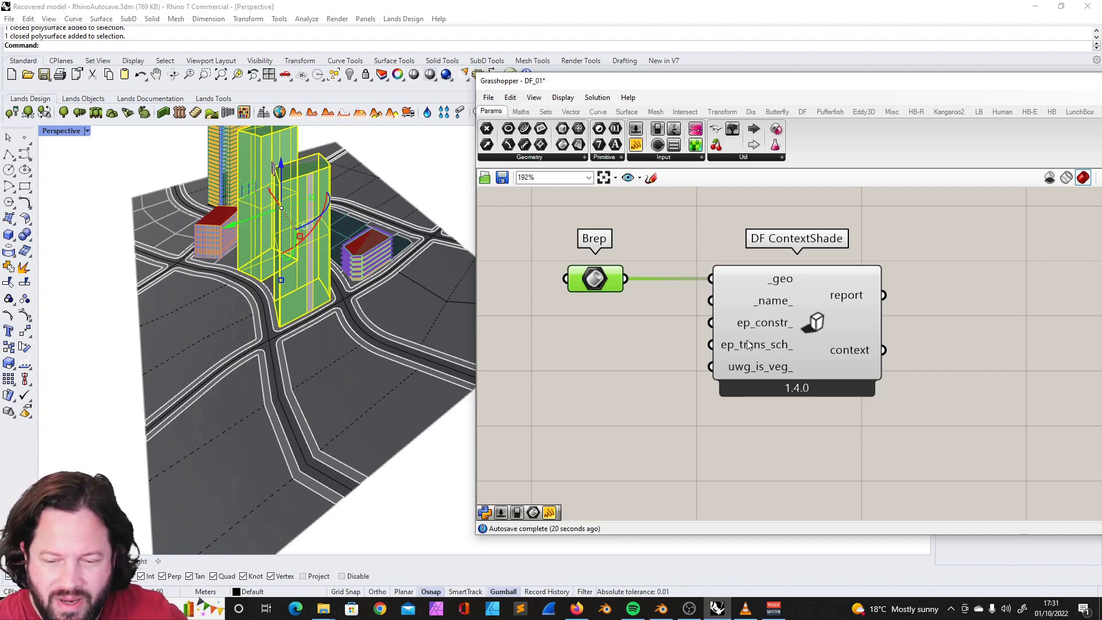
pyautogui.moveTo(806, 87); pyautogui.dragTo(658, 90)
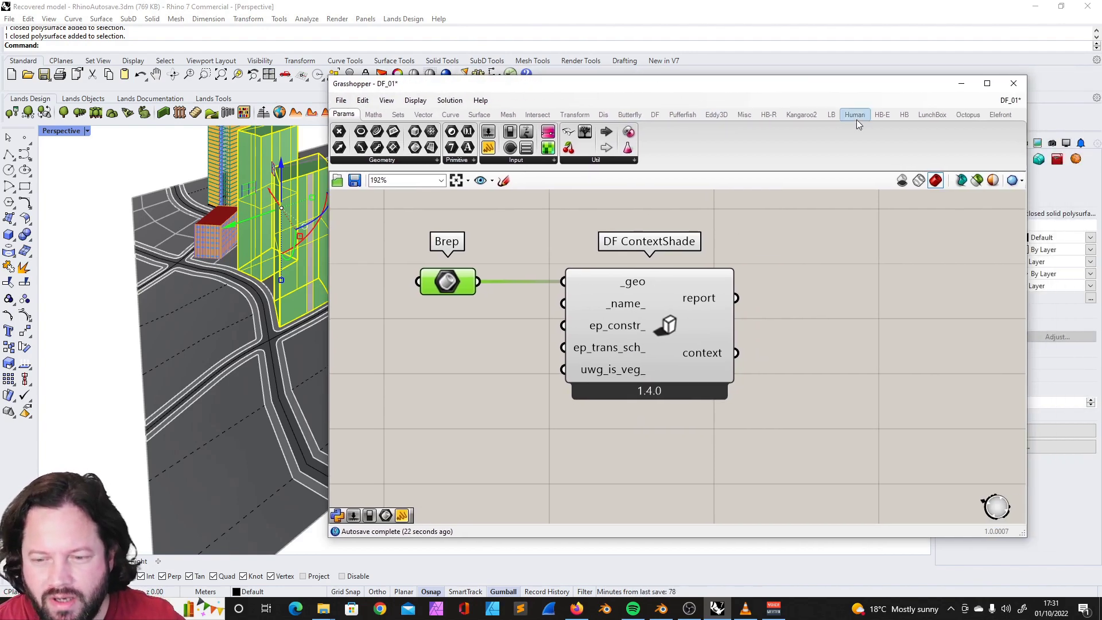
pyautogui.click(904, 115)
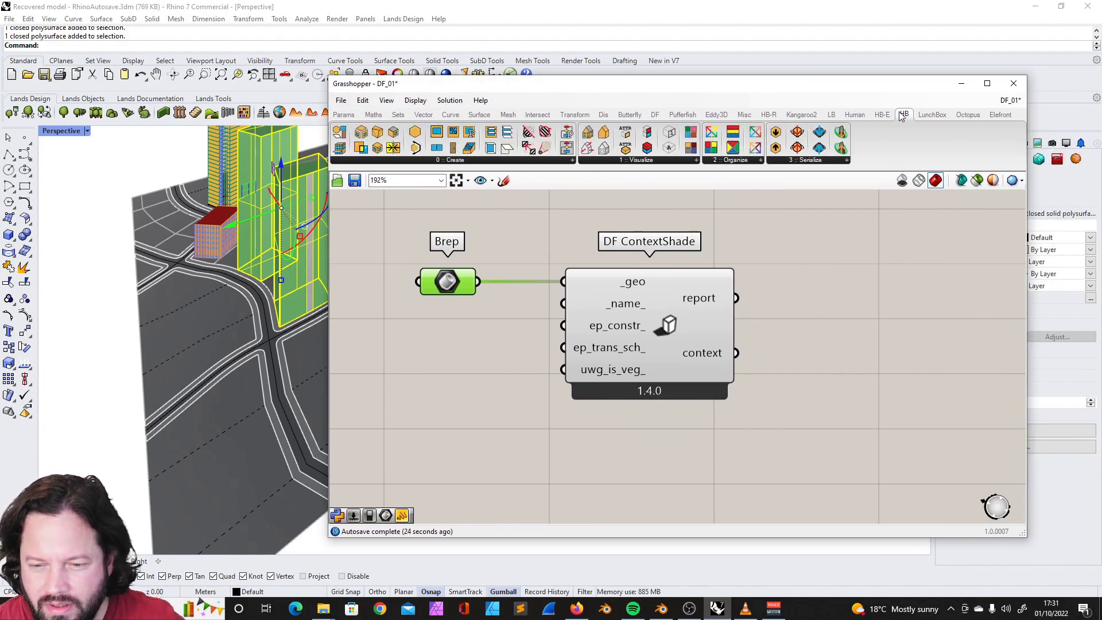
pyautogui.click(882, 114)
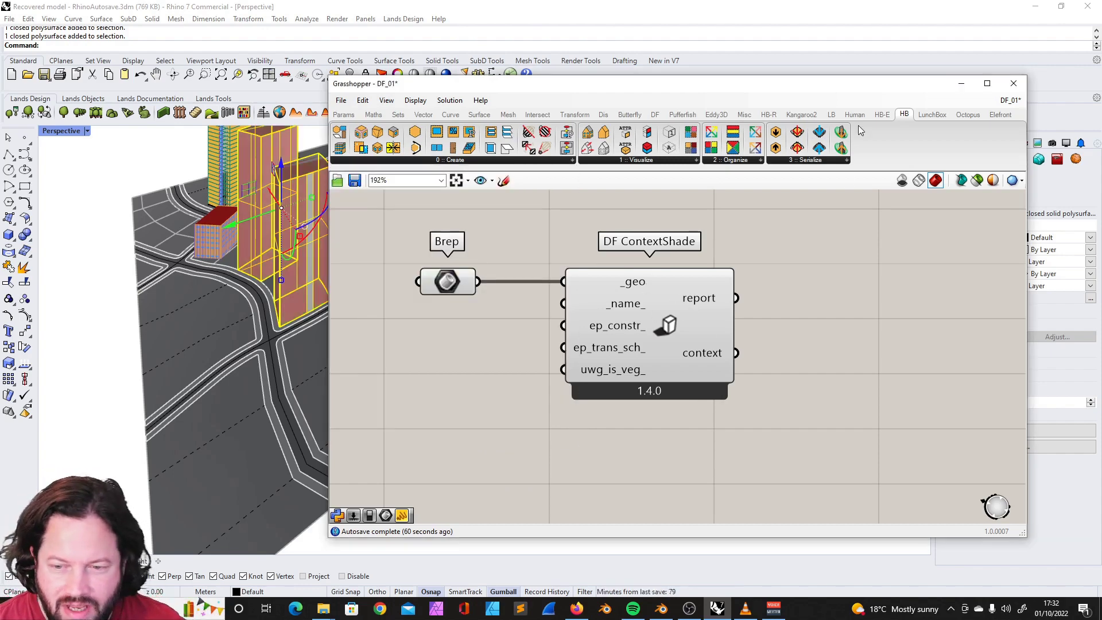
pyautogui.click(831, 115)
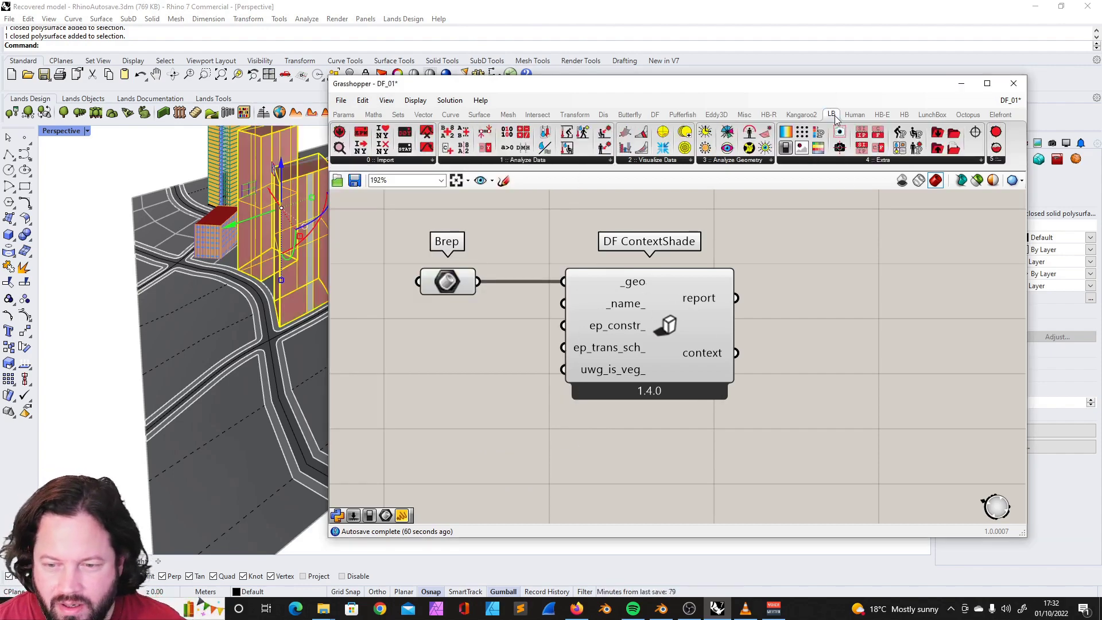
pyautogui.click(840, 165)
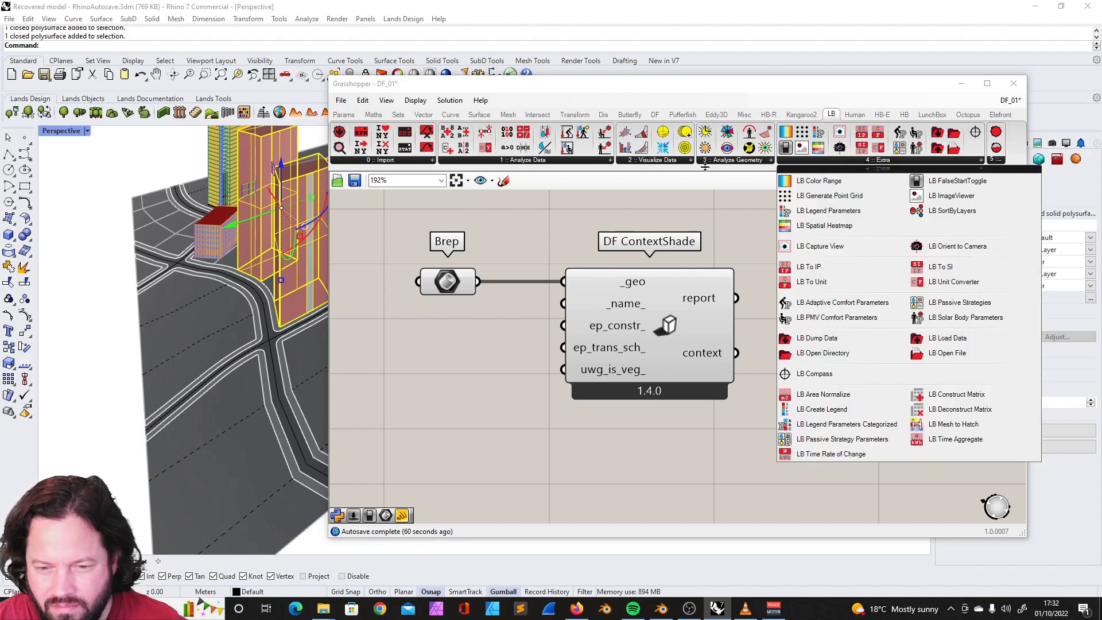
pyautogui.click(555, 161)
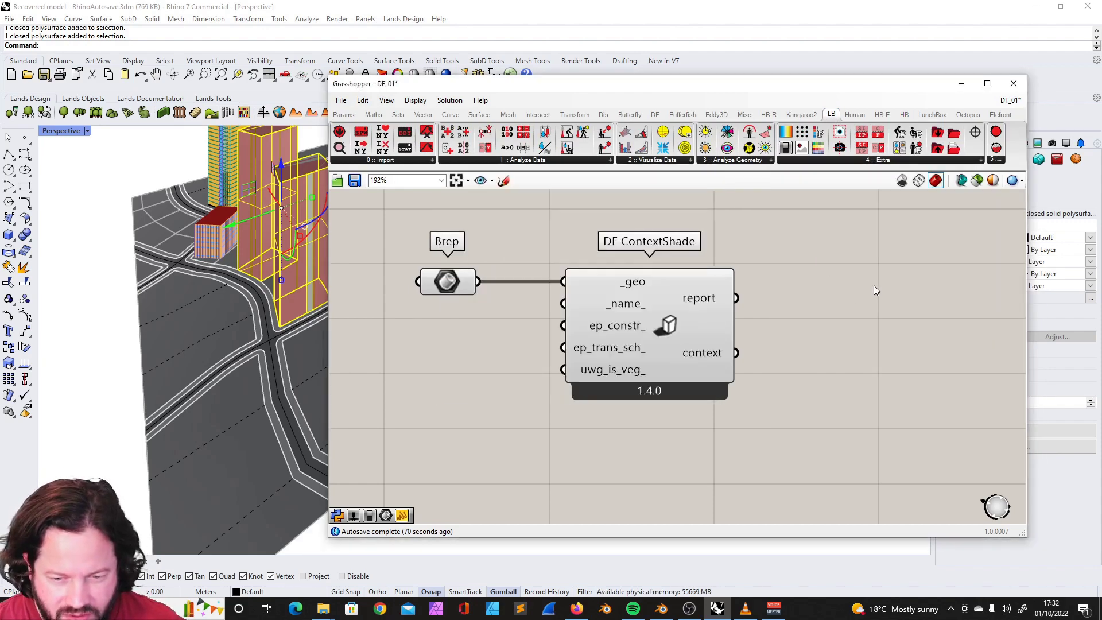
pyautogui.click(670, 304)
pyautogui.scroll(-3, 666, 316)
pyautogui.scroll(3, 621, 316)
pyautogui.scroll(-5, 714, 315)
pyautogui.moveTo(546, 92); pyautogui.dragTo(653, 89)
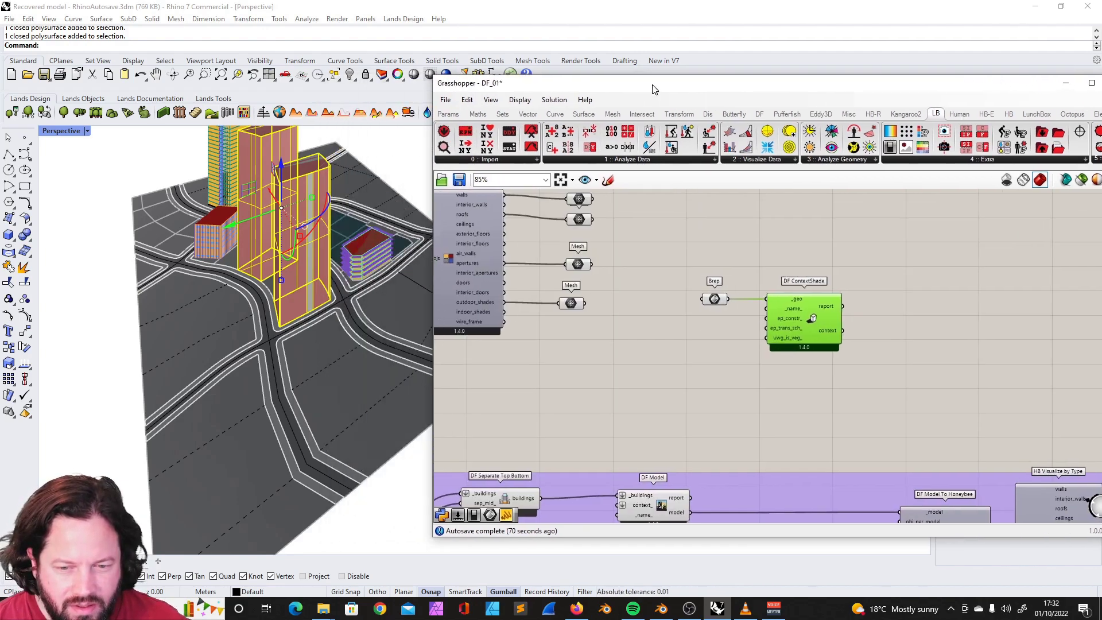
# Step: Place an HB Shade component above DF ContextShade, compare its inputs including rad_mod_, and remove it
pyautogui.click(1009, 114)
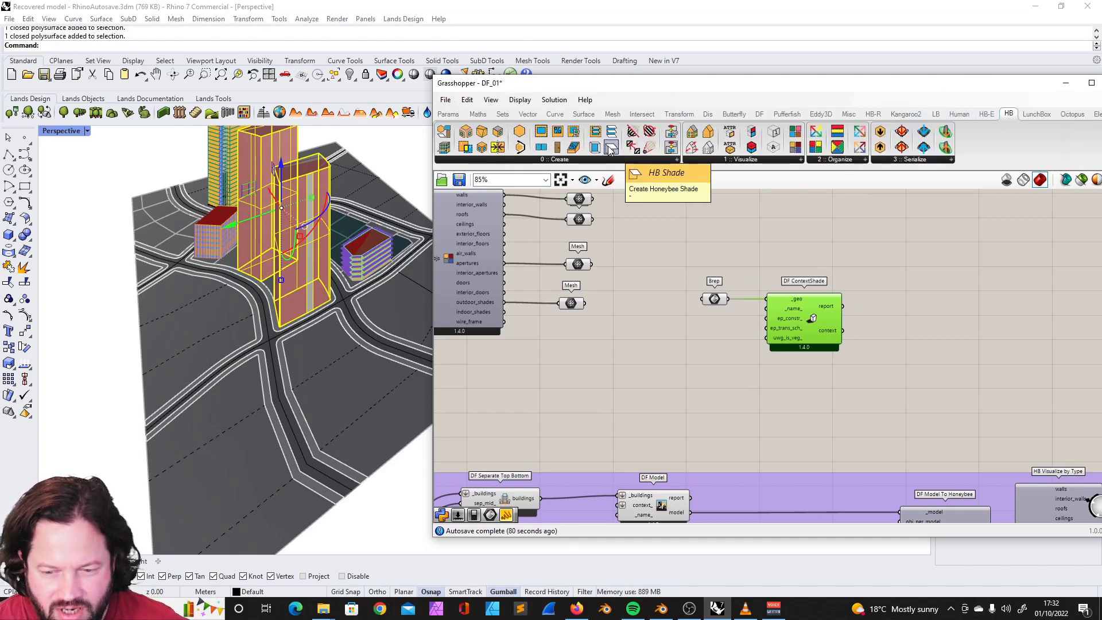
pyautogui.moveTo(610, 148); pyautogui.dragTo(806, 224)
pyautogui.moveTo(818, 303); pyautogui.dragTo(816, 315)
pyautogui.click(816, 255)
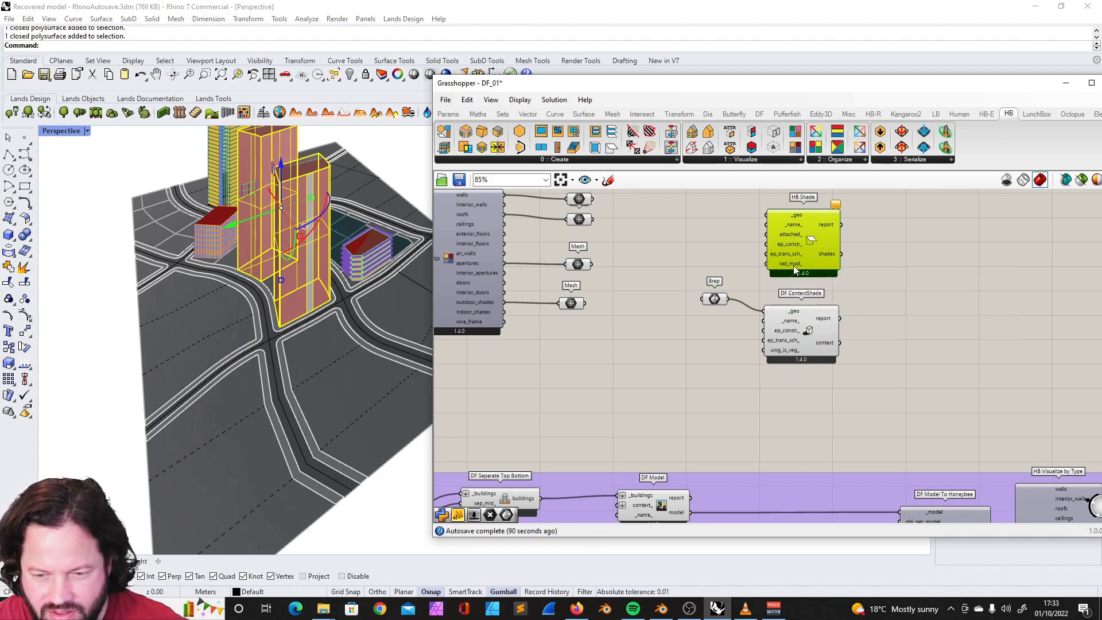
pyautogui.click(815, 374)
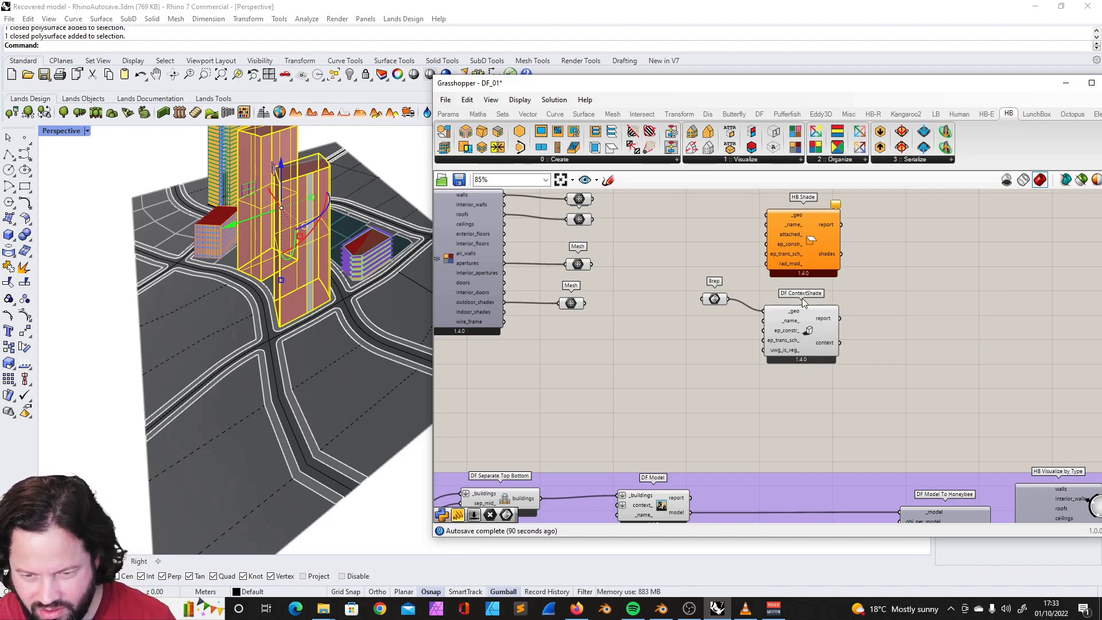
pyautogui.moveTo(792, 265)
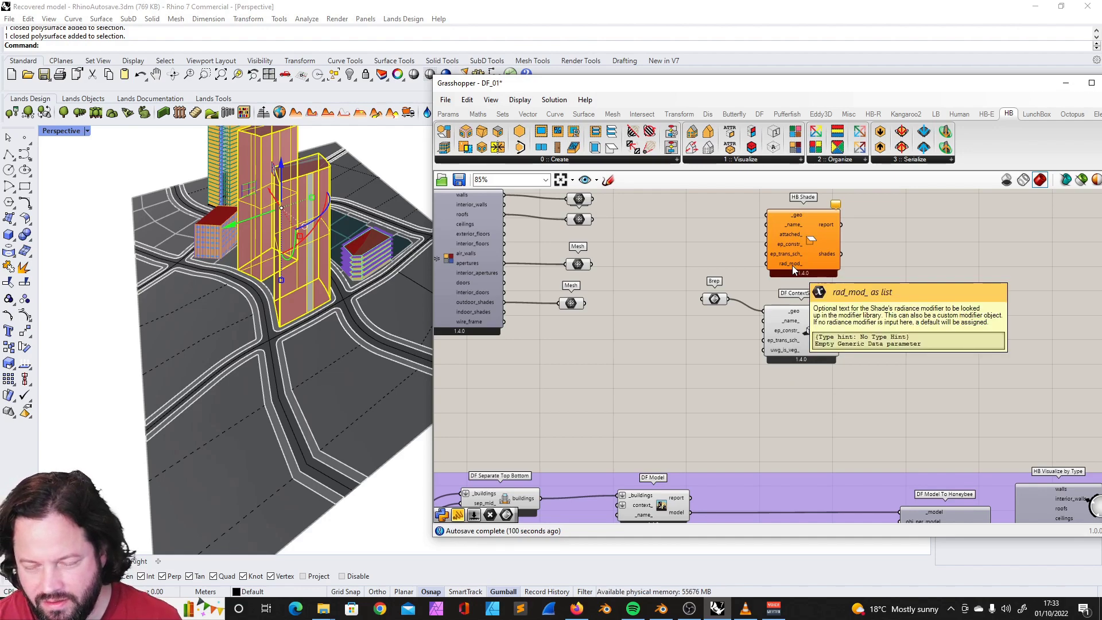
pyautogui.click(814, 231)
pyautogui.press('Delete')
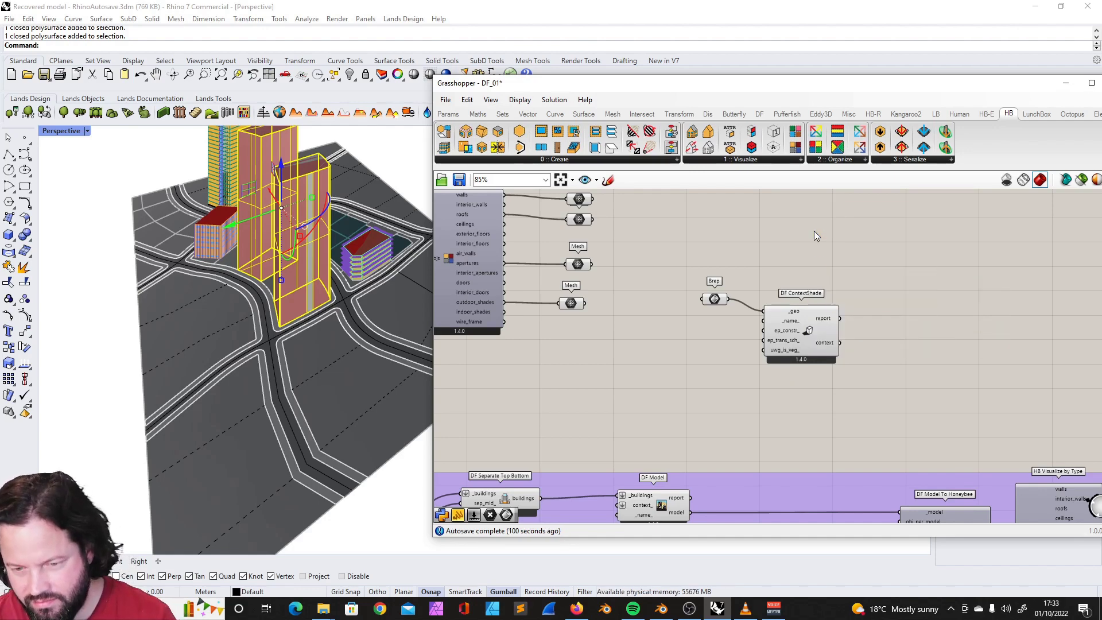
# Step: Realign DF ContextShade with its Brep parameter on the canvas and check the uwg_is_veg_ input
pyautogui.moveTo(811, 331)
pyautogui.mouseDown()
pyautogui.moveTo(818, 297)
pyautogui.moveTo(819, 324)
pyautogui.mouseUp()
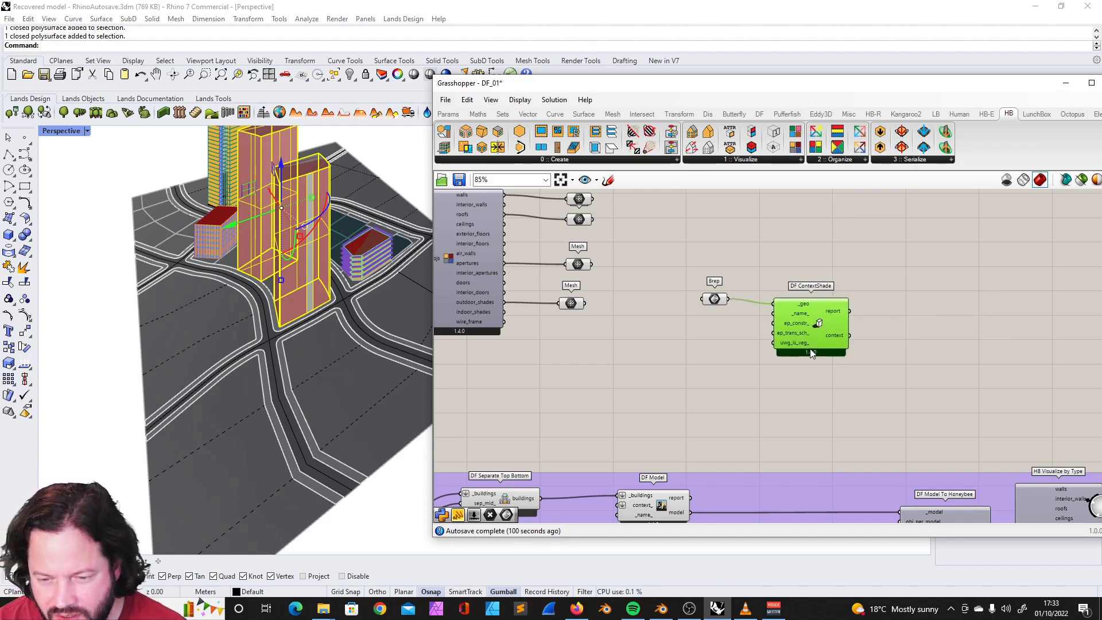
pyautogui.moveTo(787, 347)
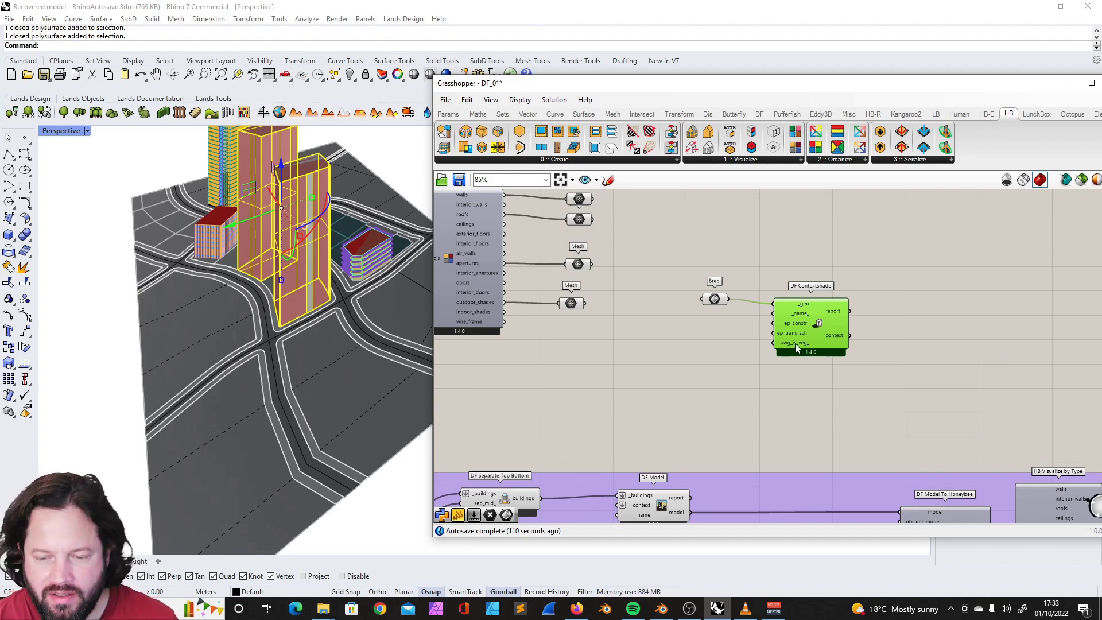
pyautogui.moveTo(717, 304)
pyautogui.mouseDown()
pyautogui.moveTo(737, 309)
pyautogui.moveTo(724, 304)
pyautogui.mouseUp()
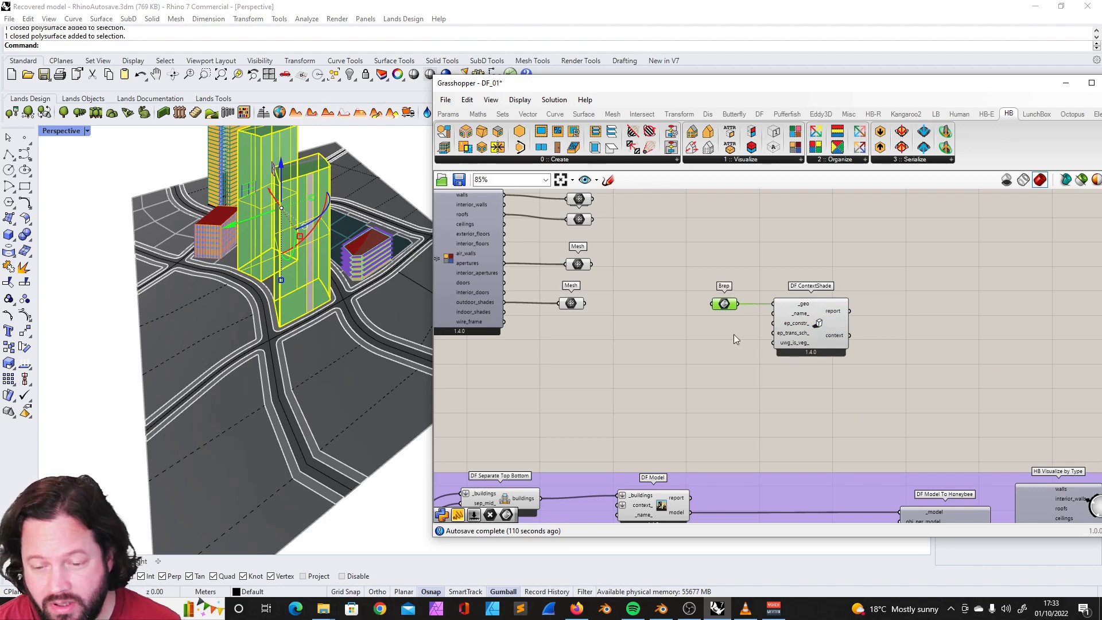
# Step: Move the loose DF Model next to DF ContextShade and connect context to its context_ input
pyautogui.scroll(-6, 740, 293)
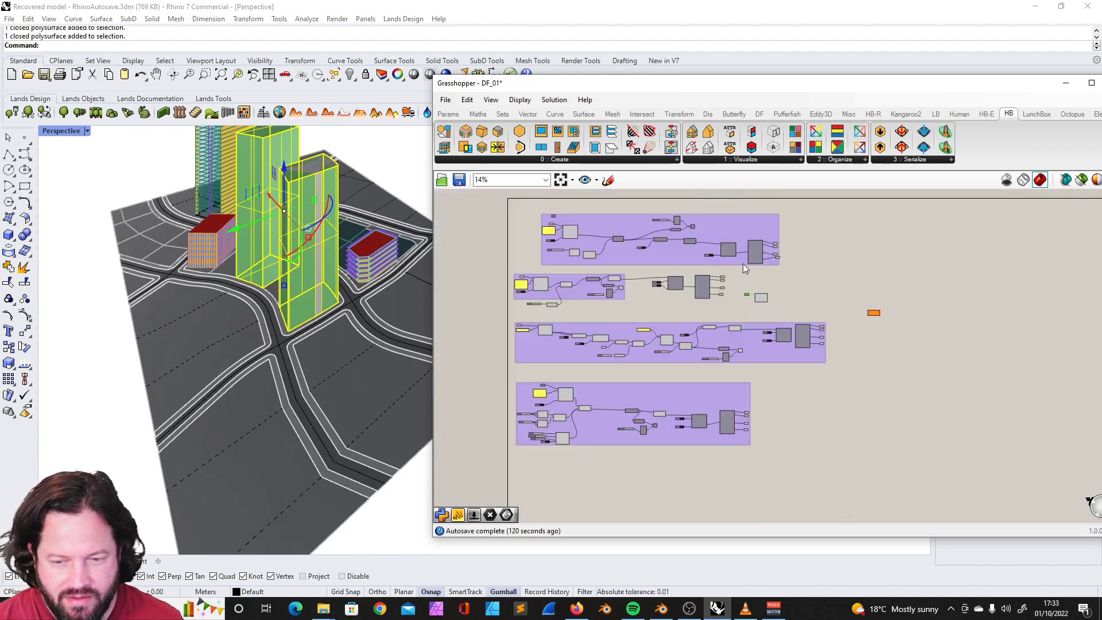
pyautogui.scroll(4, 744, 268)
pyautogui.click(817, 384)
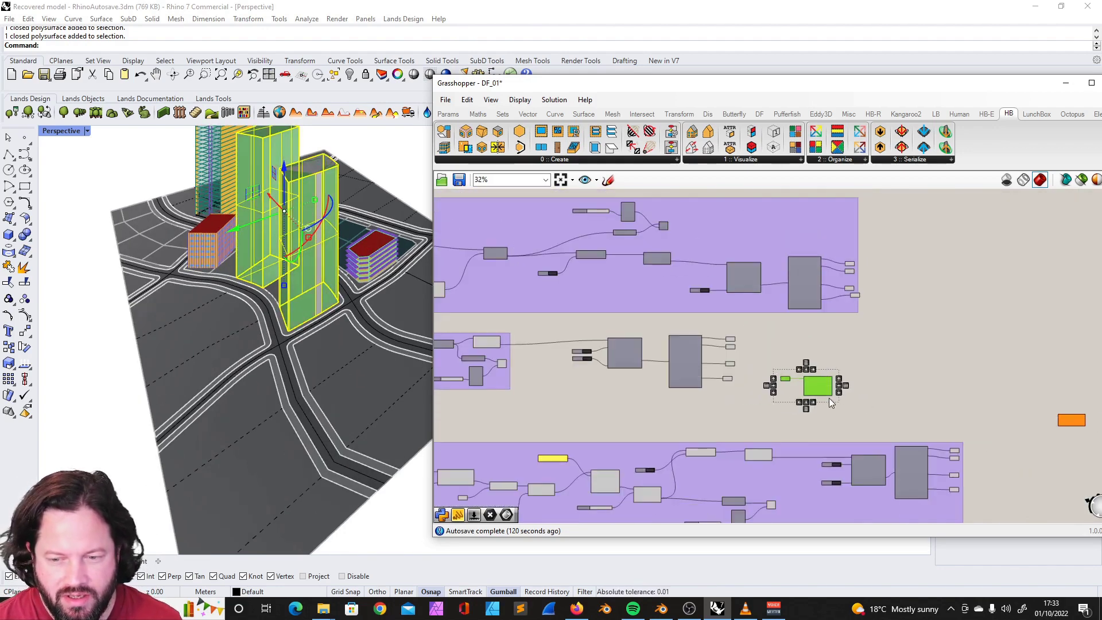
pyautogui.scroll(-2, 1027, 455)
pyautogui.scroll(3, 969, 411)
pyautogui.moveTo(1024, 402); pyautogui.dragTo(817, 367)
pyautogui.scroll(6, 741, 371)
pyautogui.moveTo(644, 373); pyautogui.dragTo(866, 370)
pyautogui.scroll(-8, 852, 391)
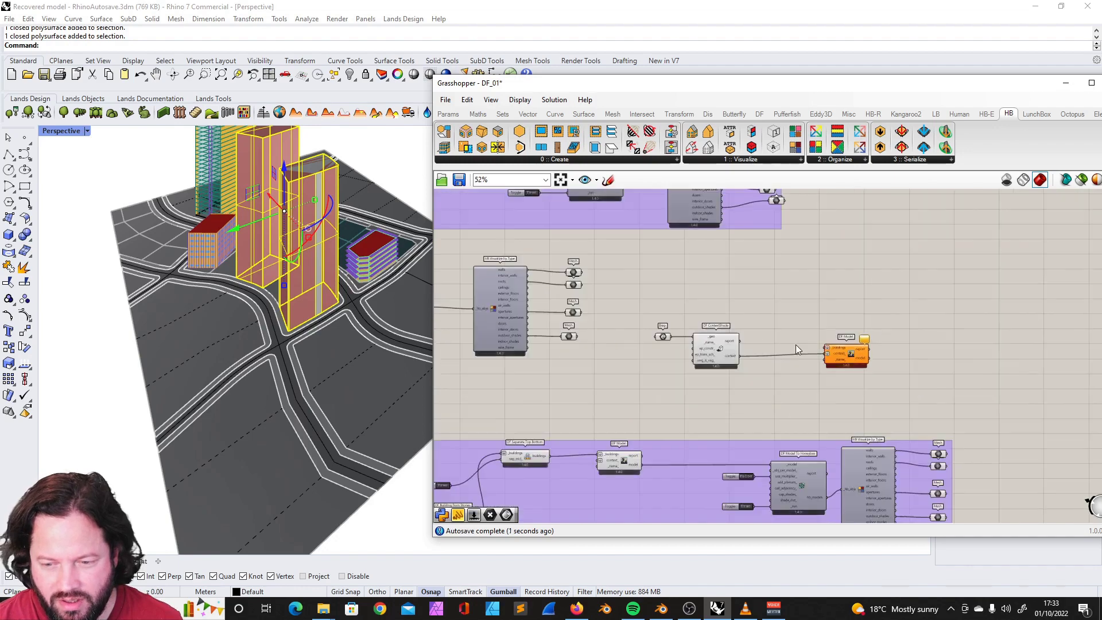
# Step: Connect buildings from the top group's DF Separate Top Bottom to _buildings of the shared DF Model
pyautogui.scroll(4, 706, 298)
pyautogui.scroll(4, 594, 248)
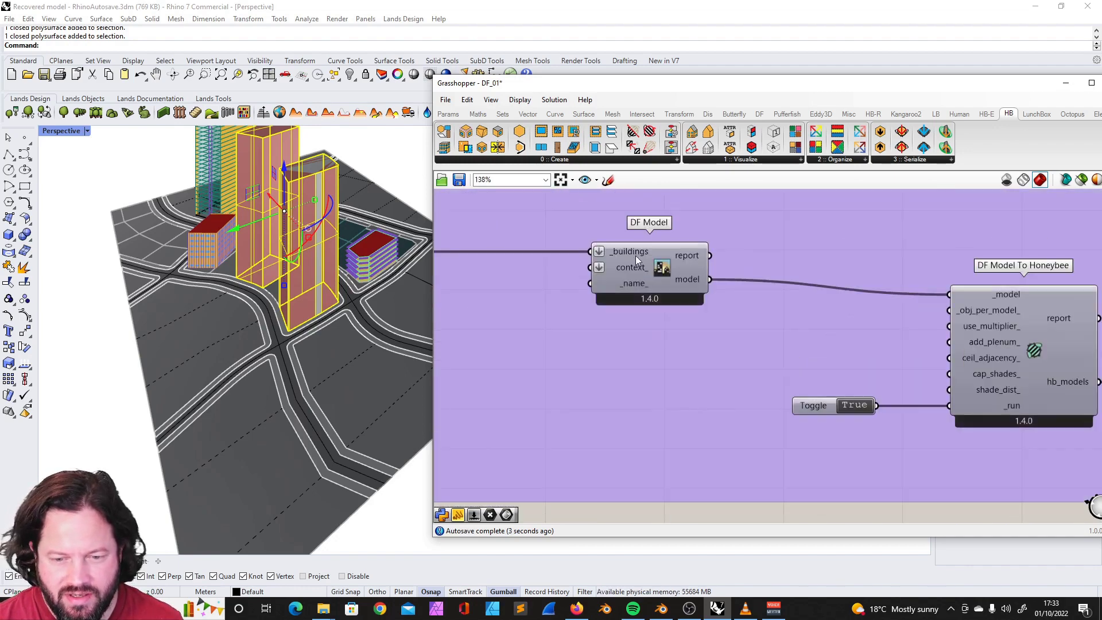
pyautogui.scroll(-6, 625, 253)
pyautogui.moveTo(574, 254); pyautogui.dragTo(902, 408)
pyautogui.scroll(3, 930, 412)
pyautogui.scroll(-5, 918, 404)
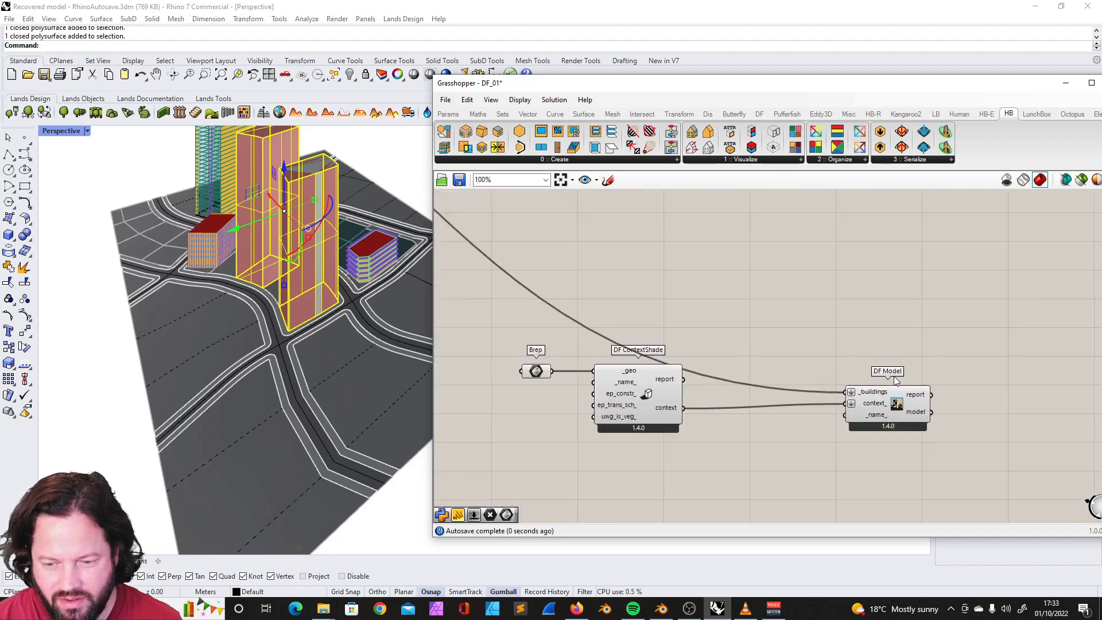
pyautogui.scroll(4, 792, 390)
pyautogui.scroll(-2, 770, 381)
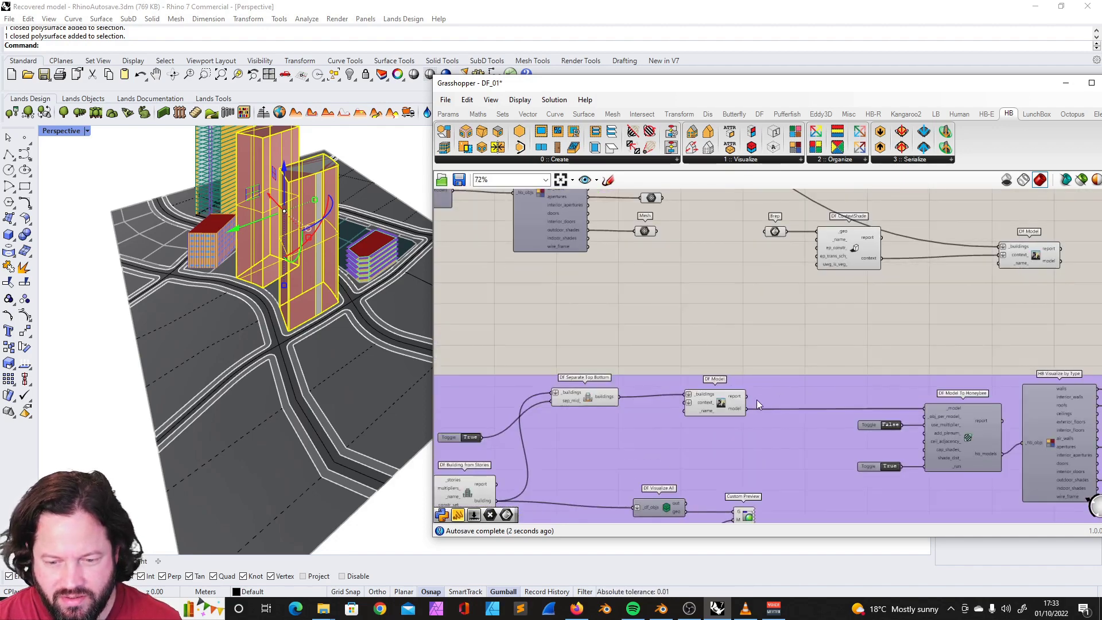
# Step: Add the third group's DF Separate Top Bottom buildings output to _buildings of the shared DF Model
pyautogui.scroll(-3, 743, 401)
pyautogui.scroll(2, 925, 322)
pyautogui.scroll(2, 976, 310)
pyautogui.click(944, 302)
pyautogui.scroll(-4, 942, 311)
pyautogui.scroll(-1, 708, 301)
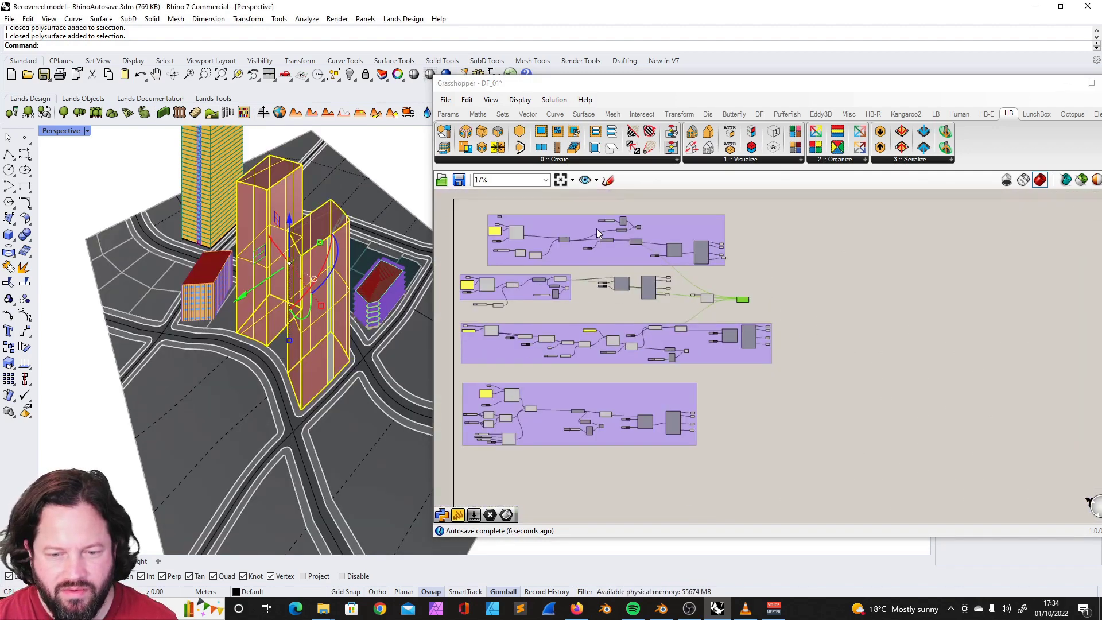
# Step: Delete the top group's own DF Model, leaving its buildings wired only to the shared DF Model
pyautogui.scroll(6, 640, 237)
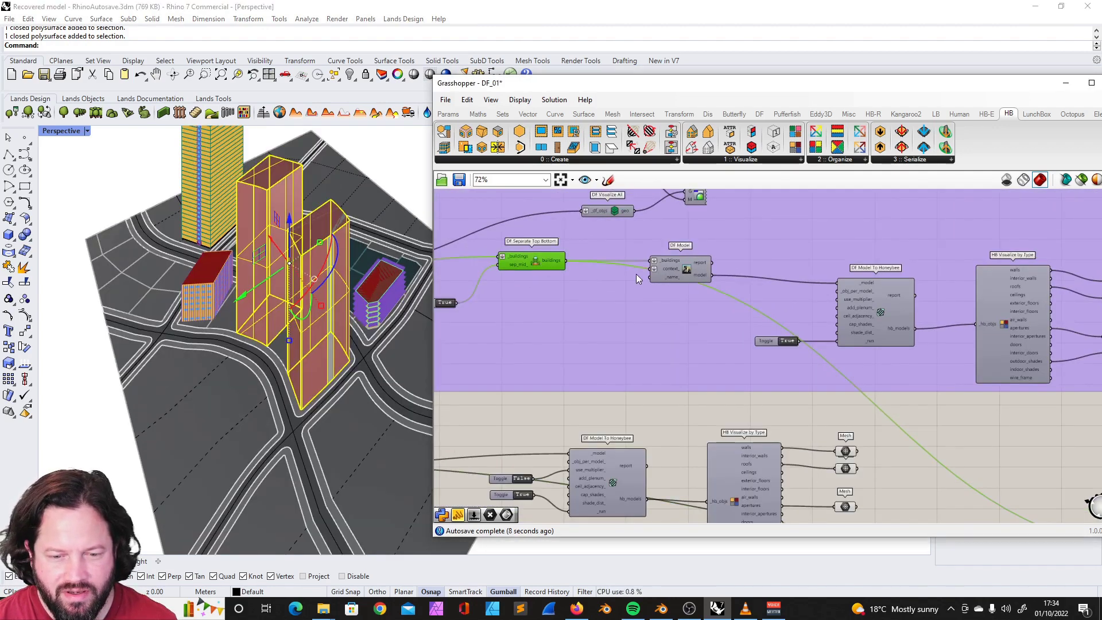
pyautogui.click(688, 270)
pyautogui.scroll(-4, 690, 259)
pyautogui.scroll(-2, 689, 258)
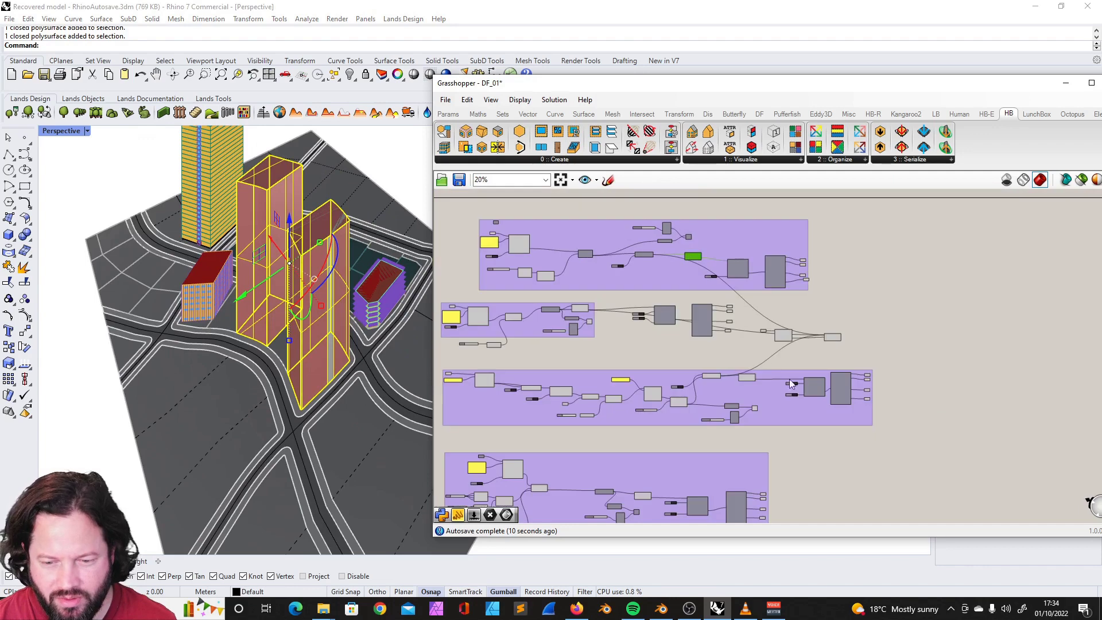
pyautogui.scroll(4, 832, 359)
pyautogui.scroll(-5, 800, 380)
pyautogui.scroll(1, 786, 310)
pyautogui.scroll(4, 744, 306)
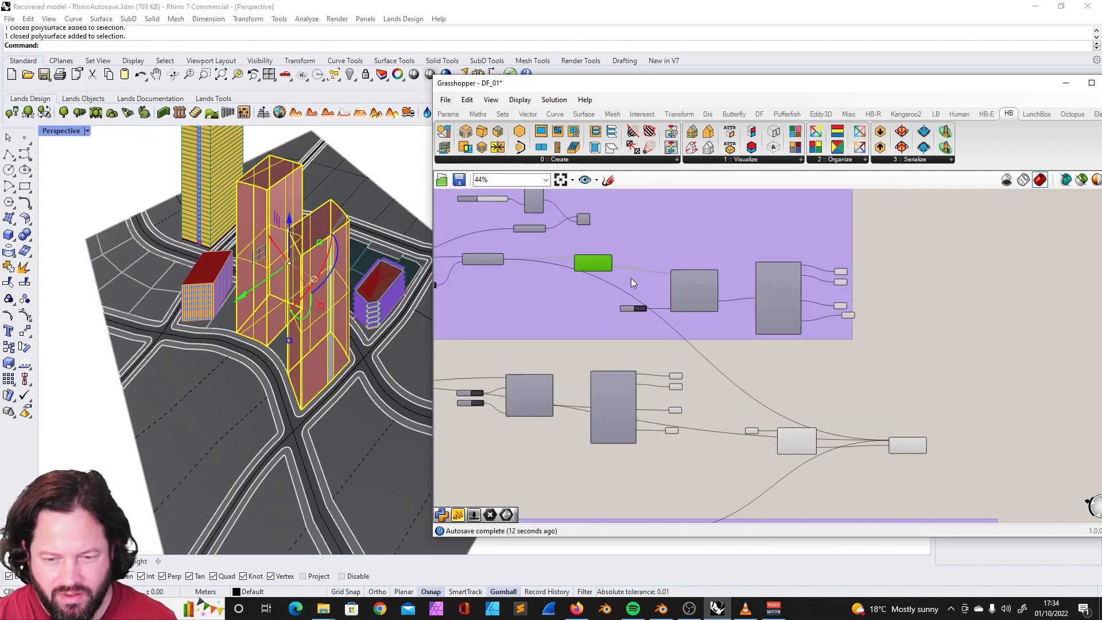
pyautogui.press('Delete')
# Step: Try to remove DF Model To Honeybee, HB Visualize by Type and the attached Mesh parameters from the Row House group
pyautogui.click(707, 295)
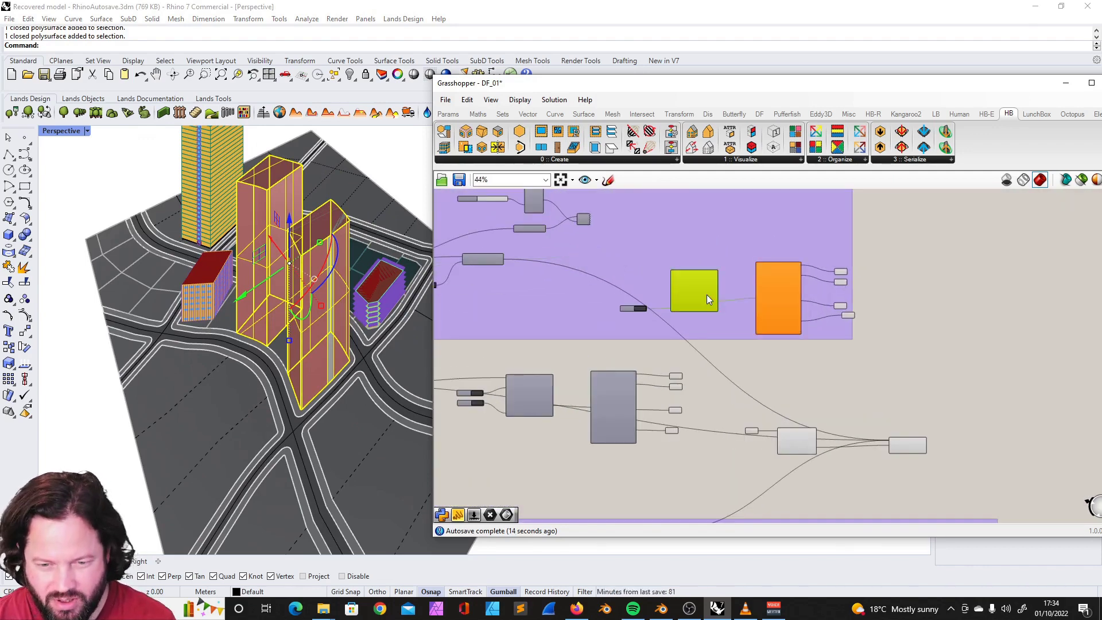
pyautogui.keyDown('shift'); pyautogui.click(637, 310); pyautogui.keyUp('shift')
pyautogui.keyDown('shift'); pyautogui.click(772, 295); pyautogui.keyUp('shift')
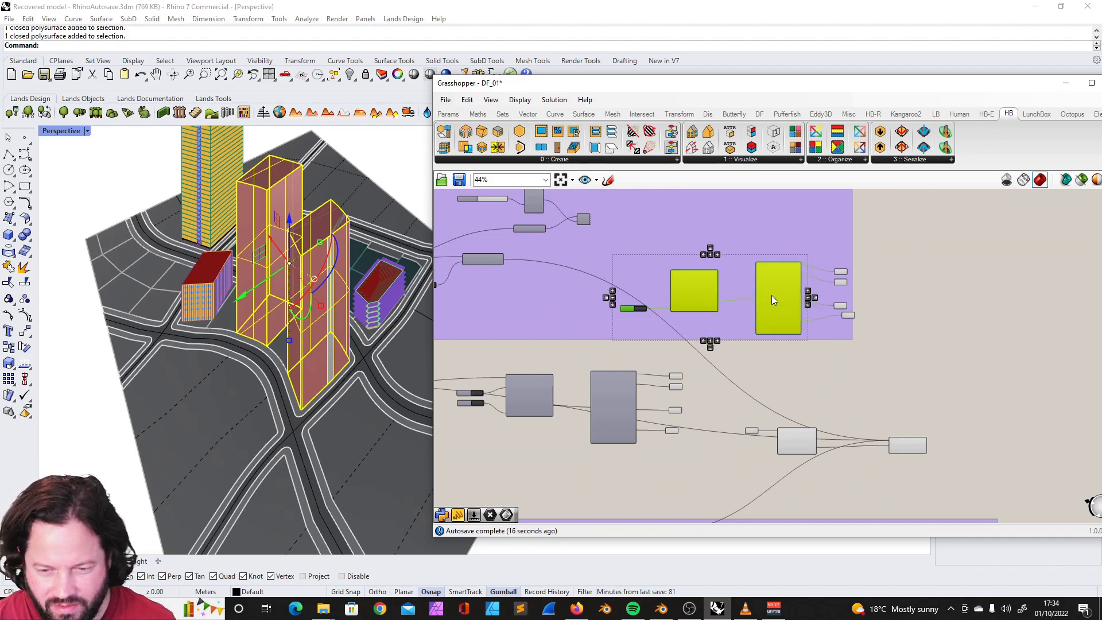
pyautogui.keyDown('shift'); pyautogui.moveTo(891, 252); pyautogui.dragTo(892, 312); pyautogui.keyUp('shift')
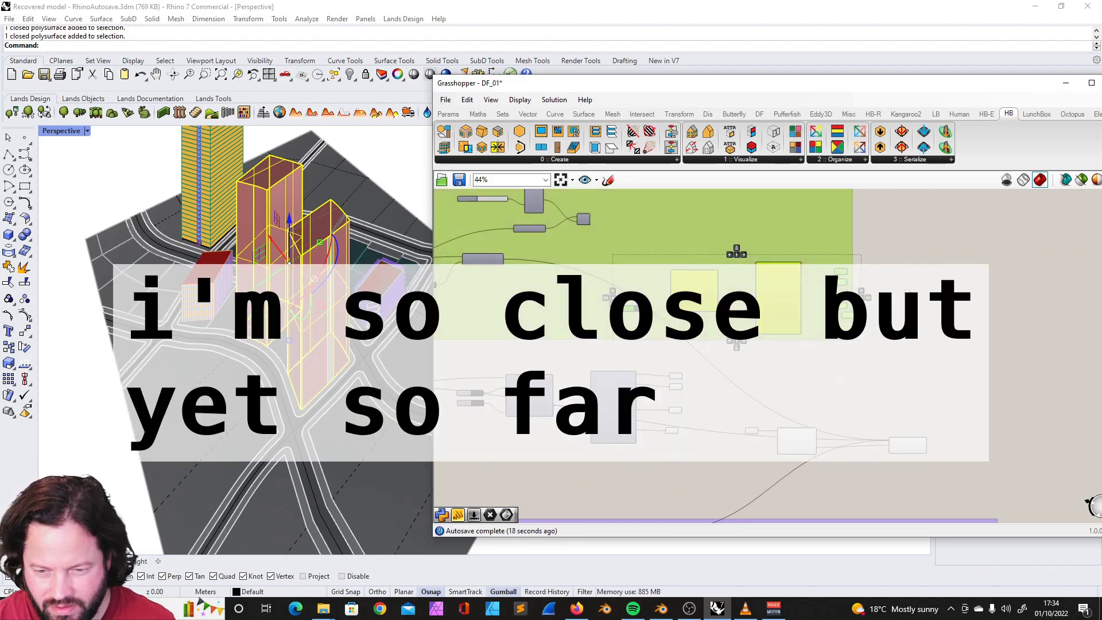
pyautogui.click(821, 283)
pyautogui.click(793, 279)
pyautogui.scroll(4, 846, 271)
pyautogui.keyDown('shift'); pyautogui.click(843, 275); pyautogui.keyUp('shift')
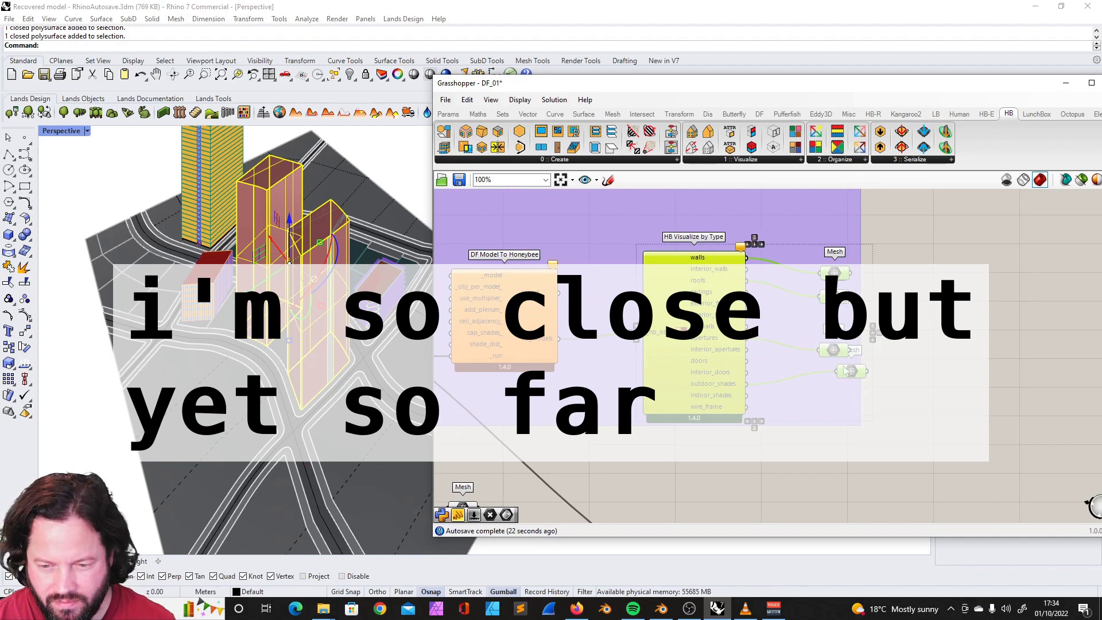
pyautogui.scroll(-5, 840, 361)
pyautogui.scroll(3, 617, 340)
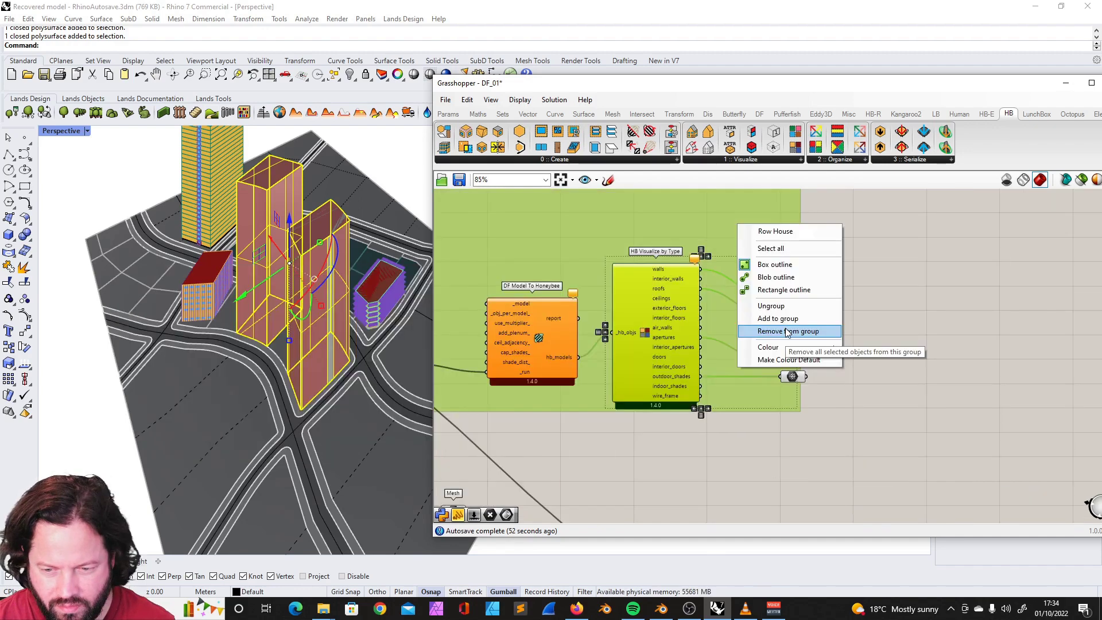
pyautogui.click(787, 332)
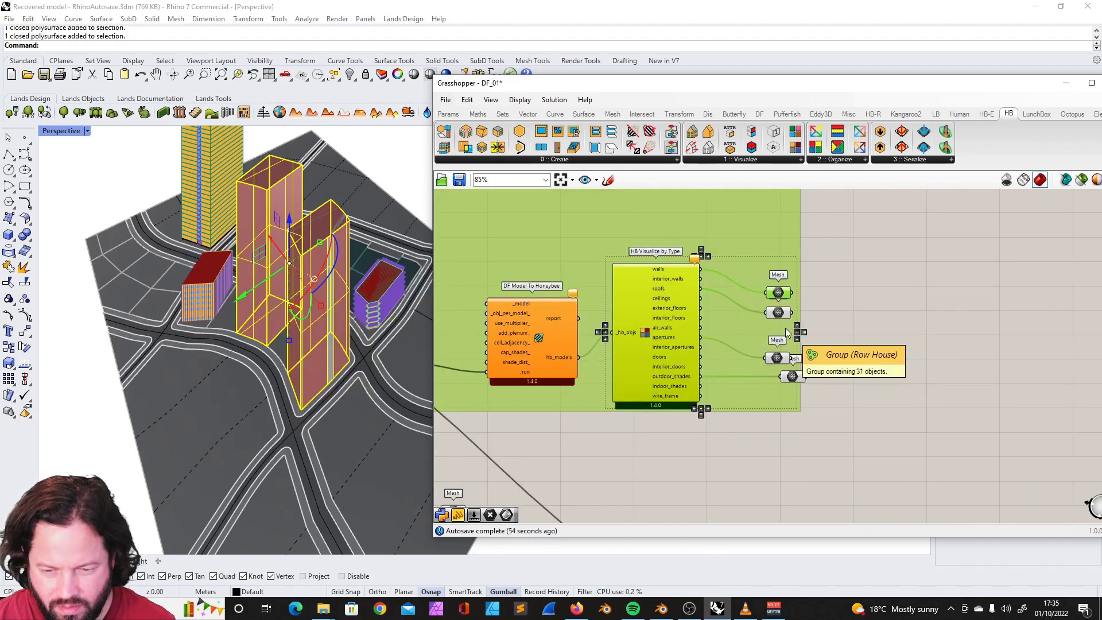
pyautogui.click(835, 335)
pyautogui.moveTo(778, 293); pyautogui.dragTo(812, 294)
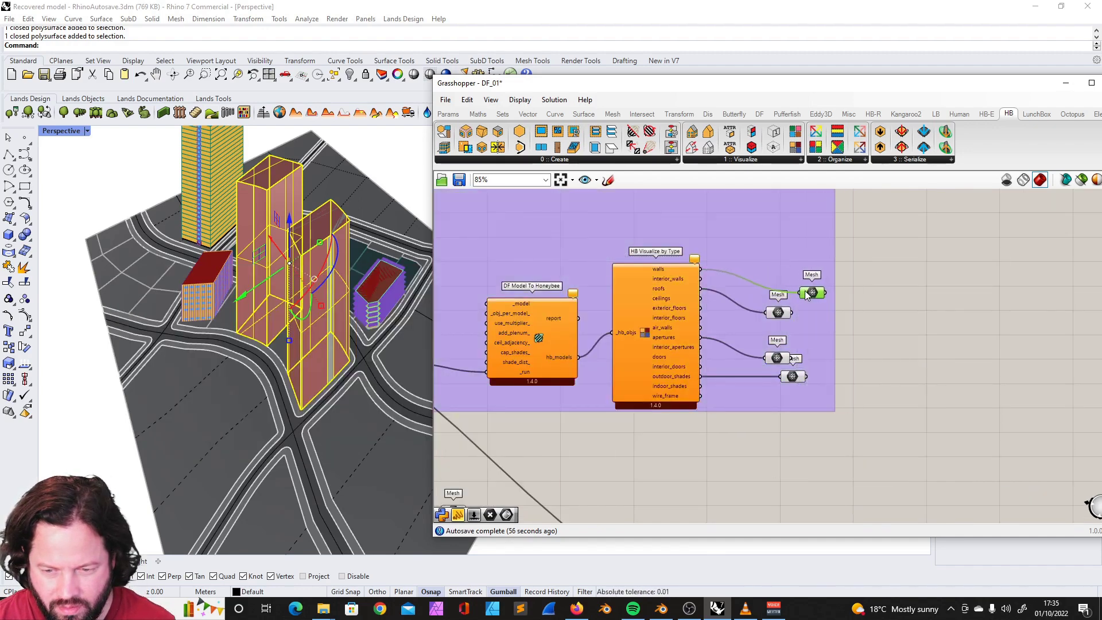
# Step: Duplicate the top group's toggle, DF Model To Honeybee, HB Visualize by Type and Mesh parameters outside the group, and delete the originals
pyautogui.scroll(-5, 723, 313)
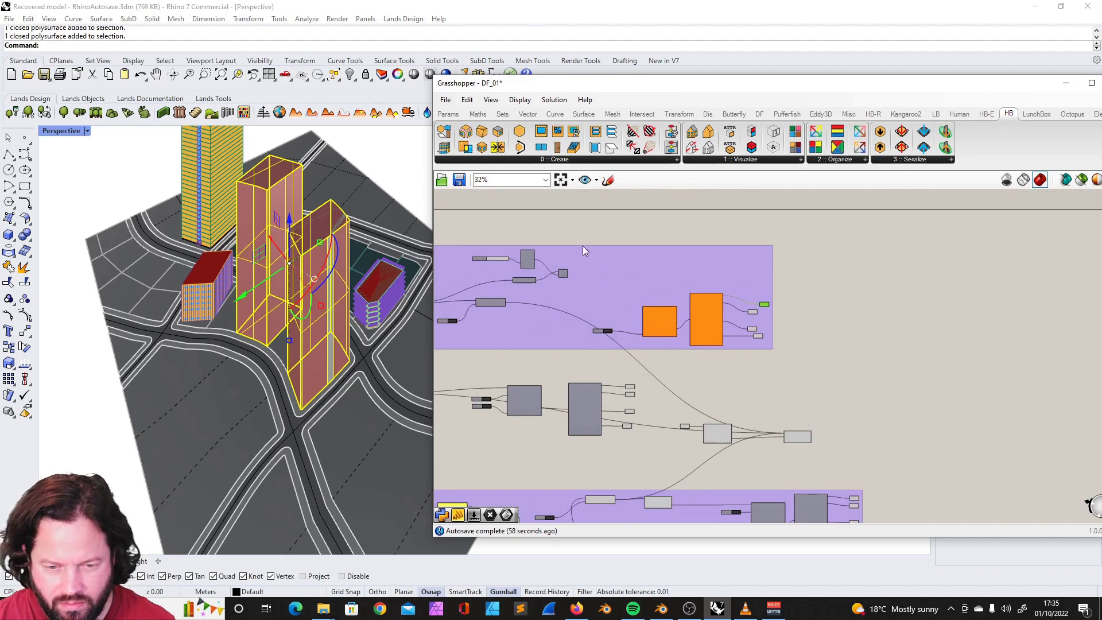
pyautogui.moveTo(583, 231); pyautogui.dragTo(770, 360)
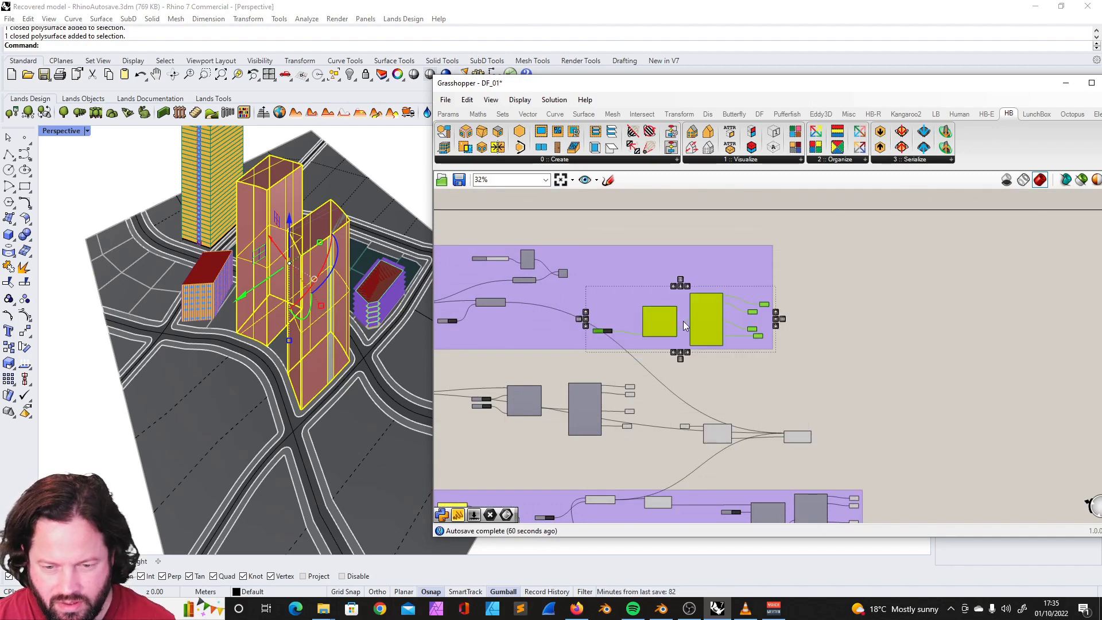
pyautogui.hotkey('ctrl', 'c')
pyautogui.hotkey('ctrl', 'v')
pyautogui.moveTo(583, 224); pyautogui.dragTo(771, 364)
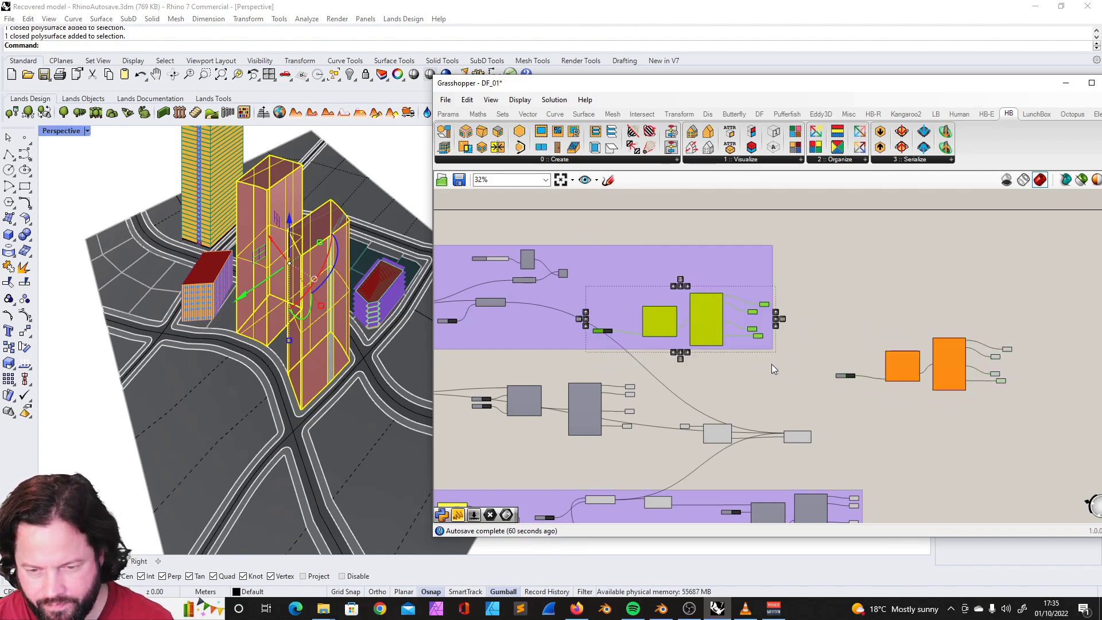
pyautogui.press('Delete')
# Step: Delete the third group's DF Model To Honeybee, HB Visualize by Type, toggles and Mesh parameters
pyautogui.scroll(-3, 714, 294)
pyautogui.scroll(5, 732, 367)
pyautogui.moveTo(669, 264); pyautogui.dragTo(871, 369)
pyautogui.press('Delete')
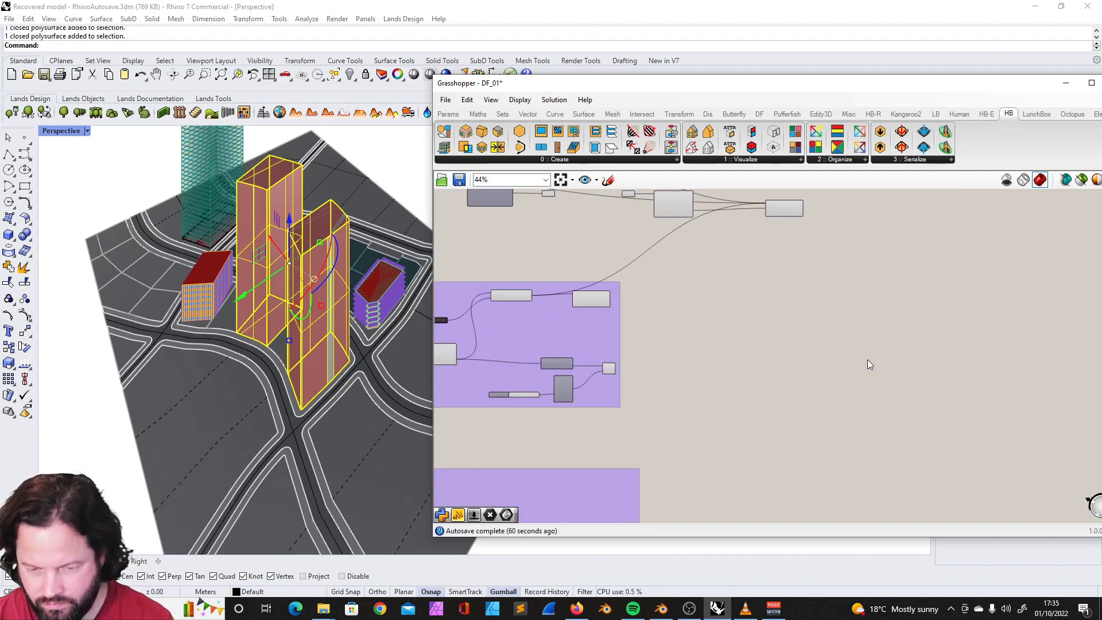
# Step: Delete the bottom group's DF Model along with its Honeybee conversion, visualization, toggle and Mesh components
pyautogui.scroll(-5, 830, 322)
pyautogui.scroll(4, 704, 445)
pyautogui.scroll(2, 631, 391)
pyautogui.scroll(-2, 622, 350)
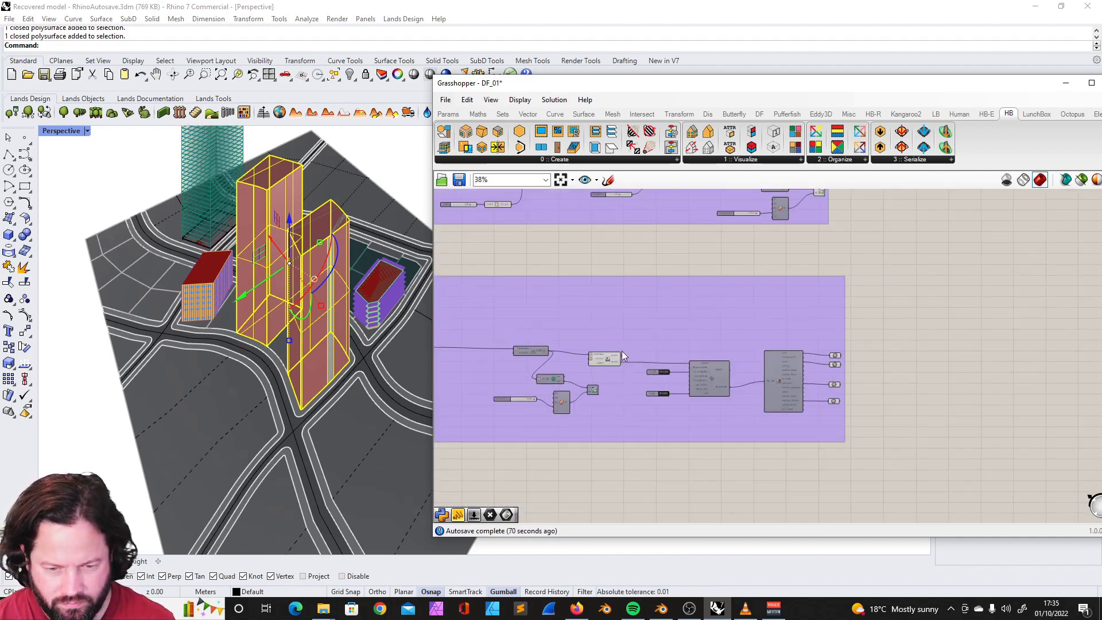
pyautogui.scroll(2, 614, 353)
pyautogui.click(604, 357)
pyautogui.press('Delete')
pyautogui.scroll(-3, 632, 287)
pyautogui.moveTo(633, 262); pyautogui.dragTo(818, 421)
pyautogui.press('Delete')
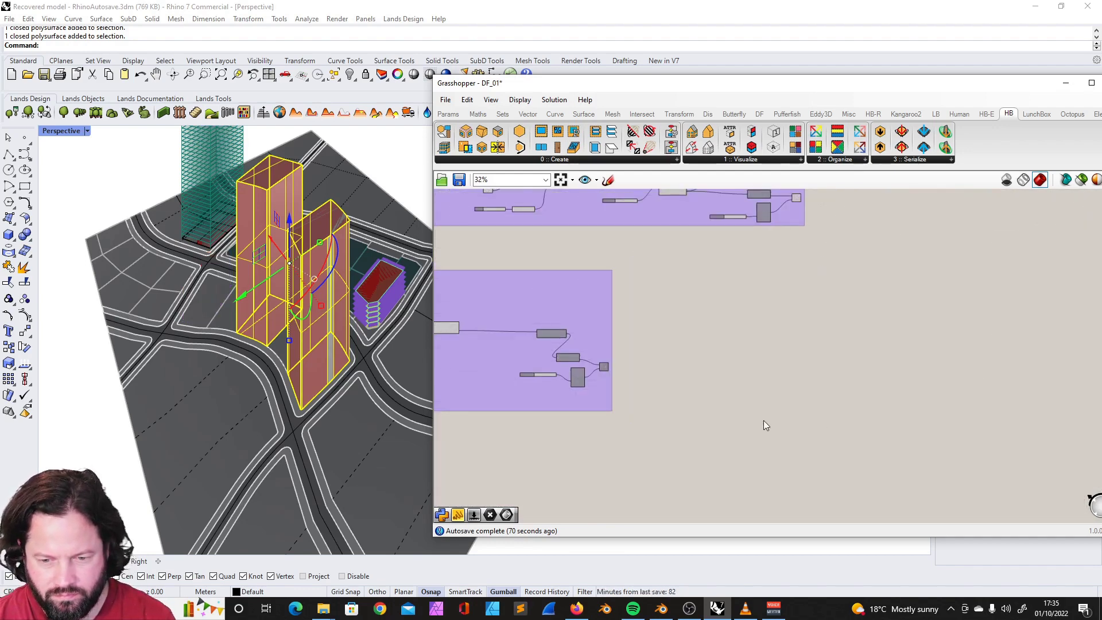
# Step: Move the Brep parameter above DF ContextShade and bring the copied Honeybee conversion chain close to the shared DF Model
pyautogui.scroll(5, 516, 304)
pyautogui.moveTo(571, 295); pyautogui.dragTo(567, 256)
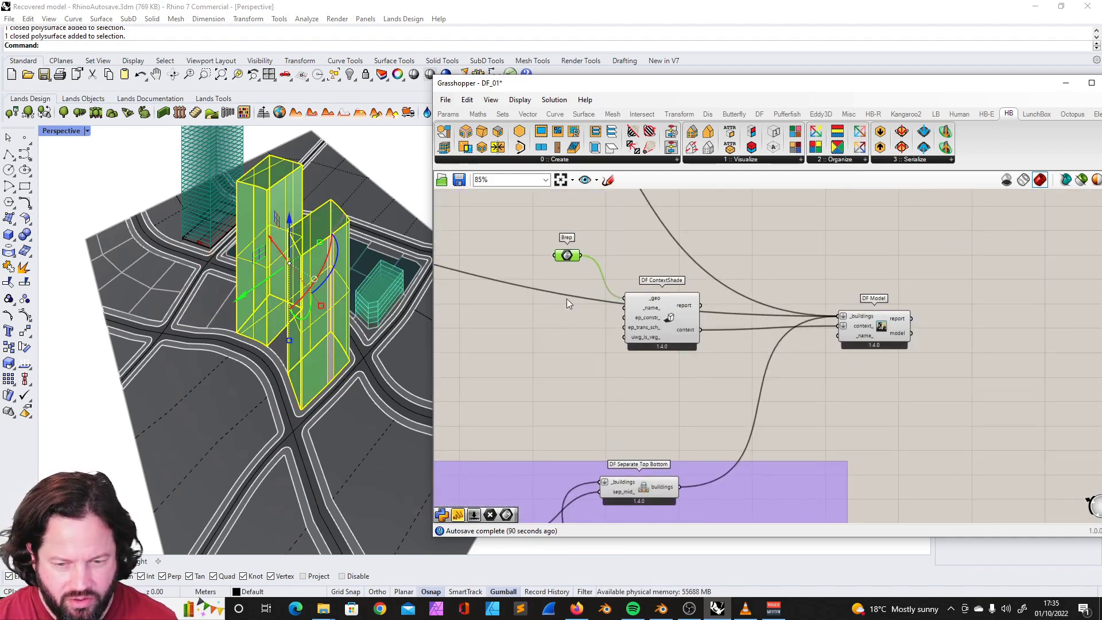
pyautogui.scroll(-8, 562, 290)
pyautogui.scroll(3, 821, 237)
pyautogui.scroll(-3, 801, 250)
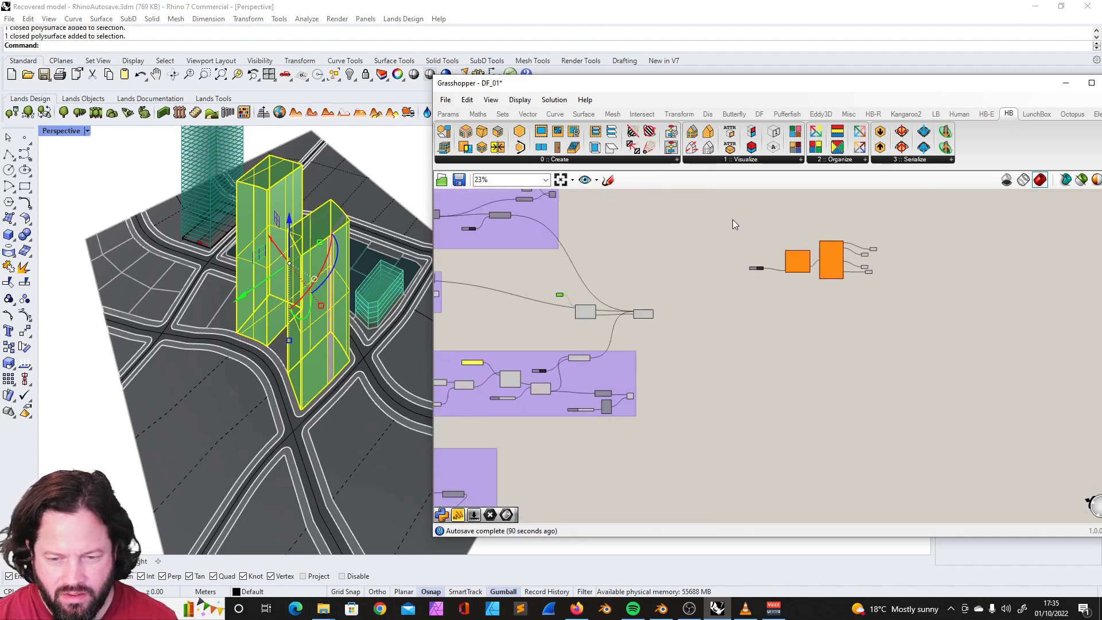
pyautogui.moveTo(733, 224); pyautogui.dragTo(885, 305)
pyautogui.scroll(4, 760, 333)
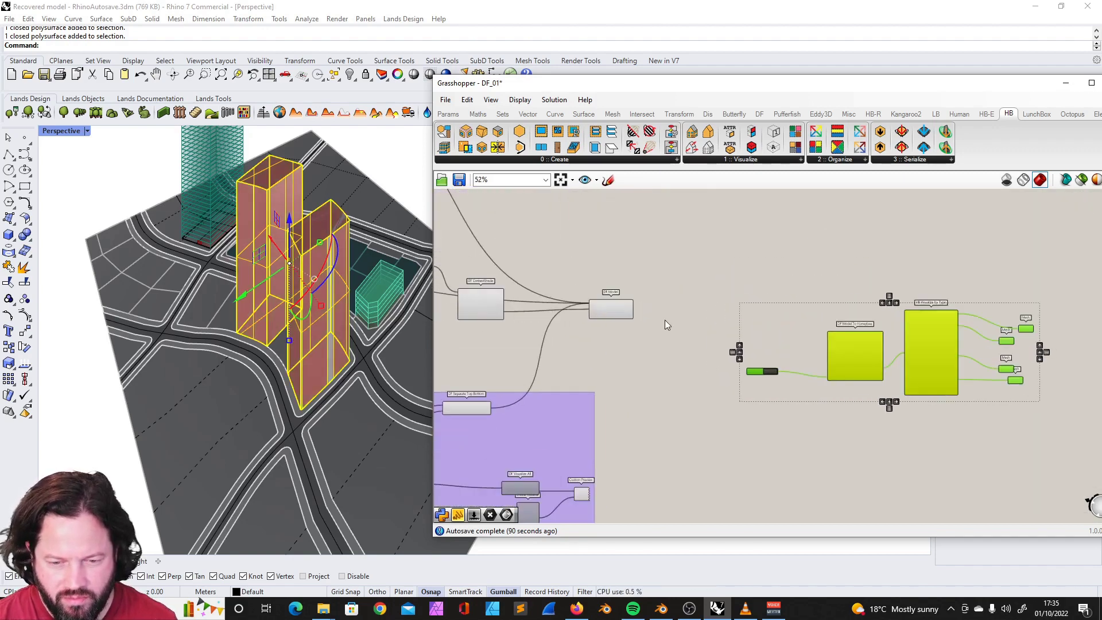
pyautogui.scroll(2, 667, 319)
pyautogui.scroll(-2, 656, 287)
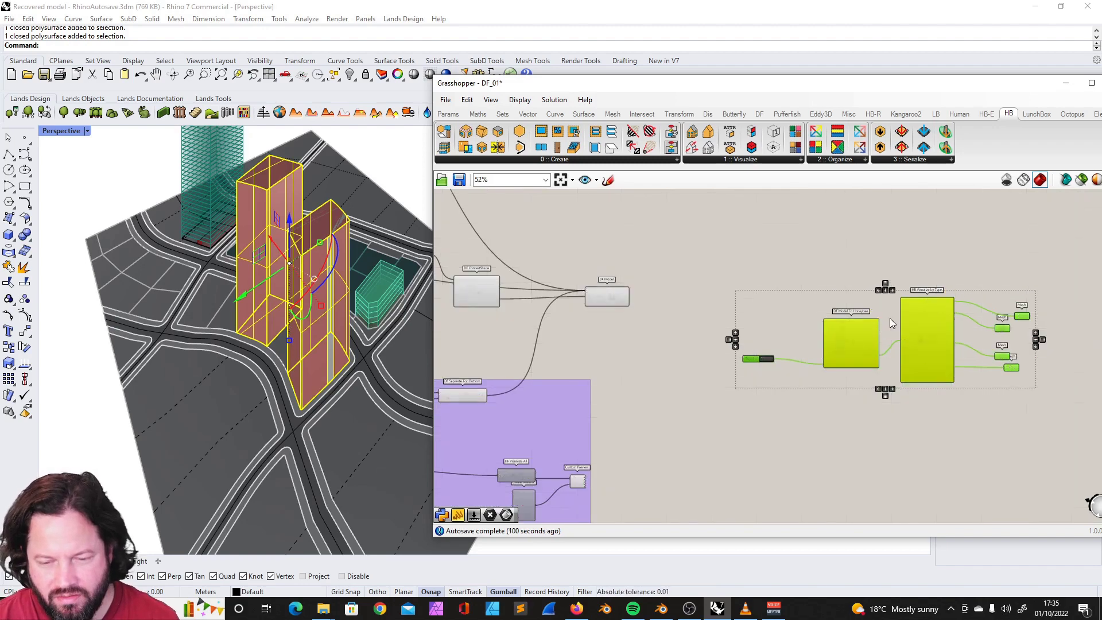
# Step: Add the bottom group's buildings to the shared DF Model and connect its model output to _model of DF Model To Honeybee
pyautogui.scroll(3, 613, 305)
pyautogui.scroll(-5, 691, 264)
pyautogui.scroll(-5, 660, 321)
pyautogui.scroll(6, 578, 373)
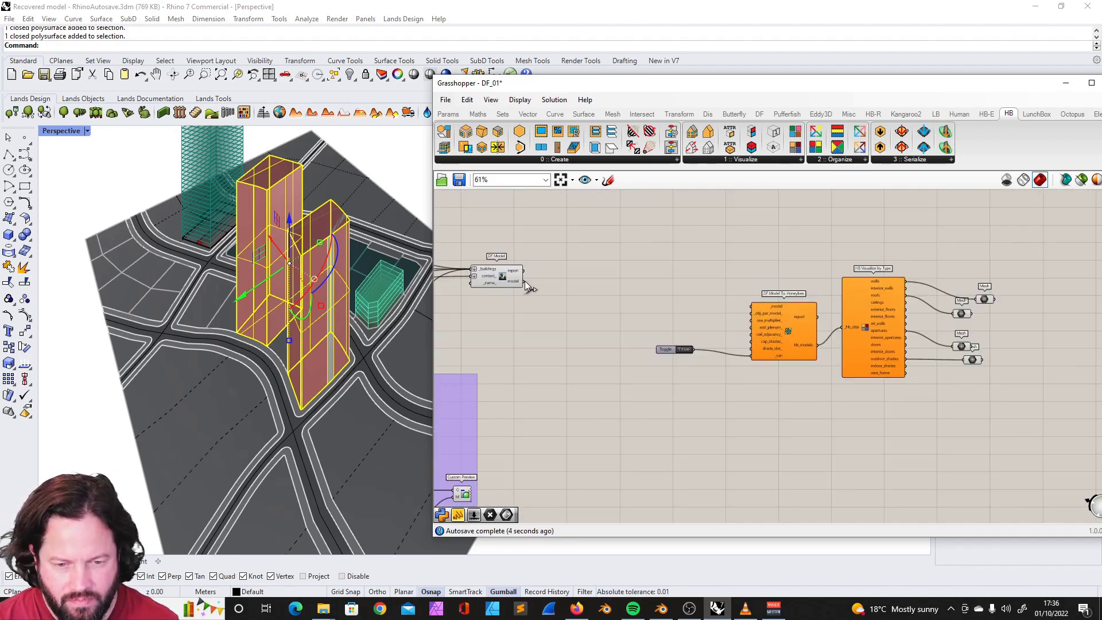
pyautogui.moveTo(524, 283); pyautogui.dragTo(748, 309)
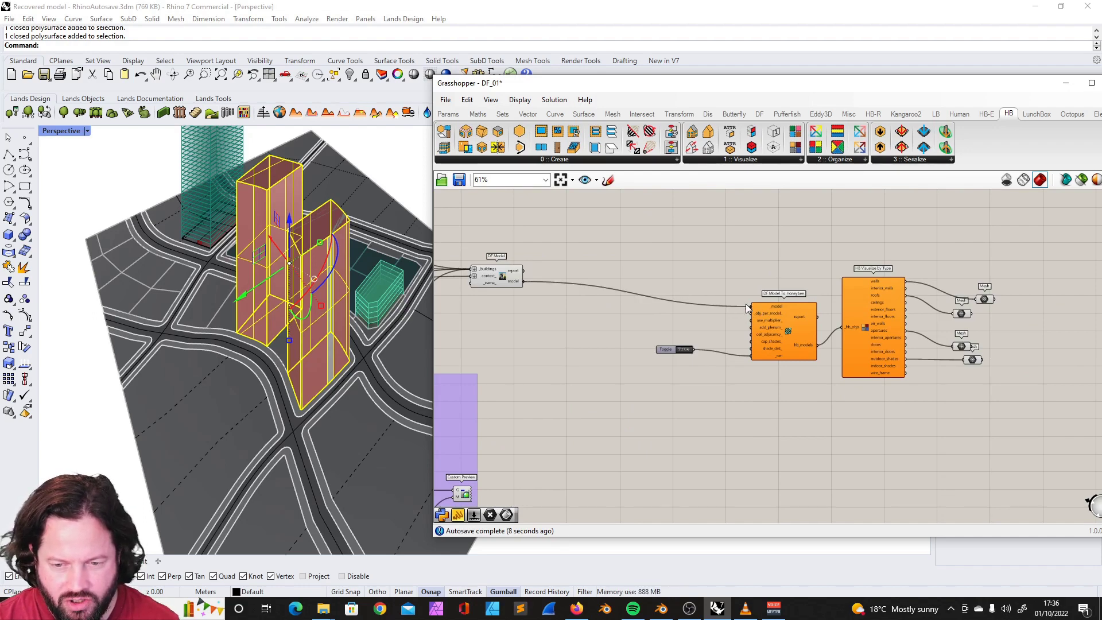
# Step: Turn off Flatten on the shared DF Model's _buildings input
pyautogui.scroll(6, 460, 268)
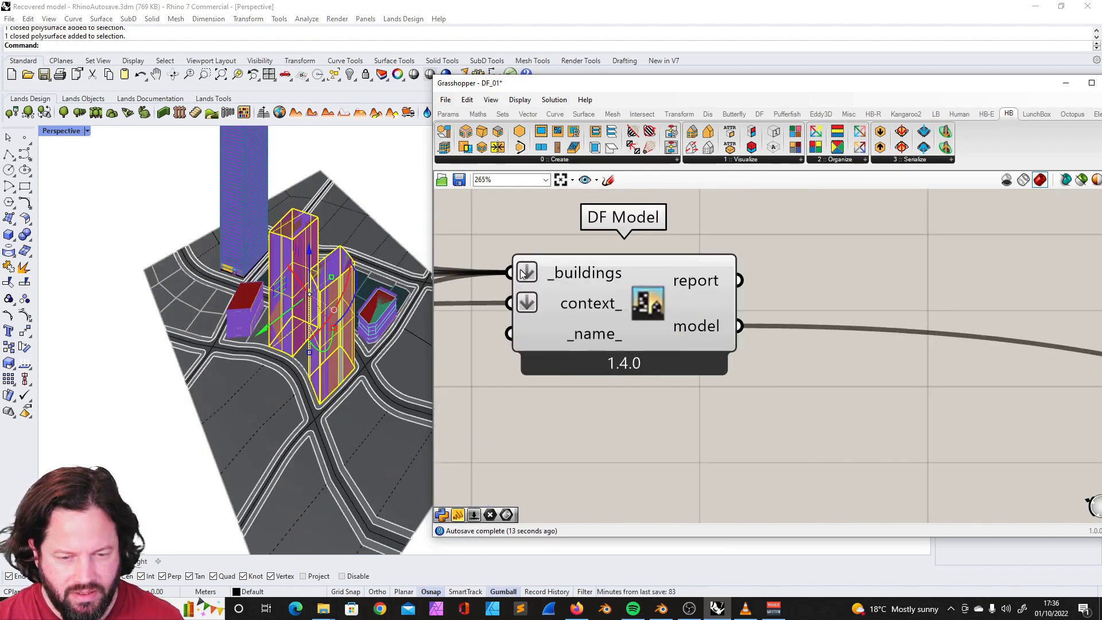
pyautogui.rightClick(521, 274)
pyautogui.click(562, 358)
# Step: Examine the converted buildings and context towers in the Rhino perspective view from several angles
pyautogui.moveTo(367, 293); pyautogui.dragTo(243, 291, button='right')
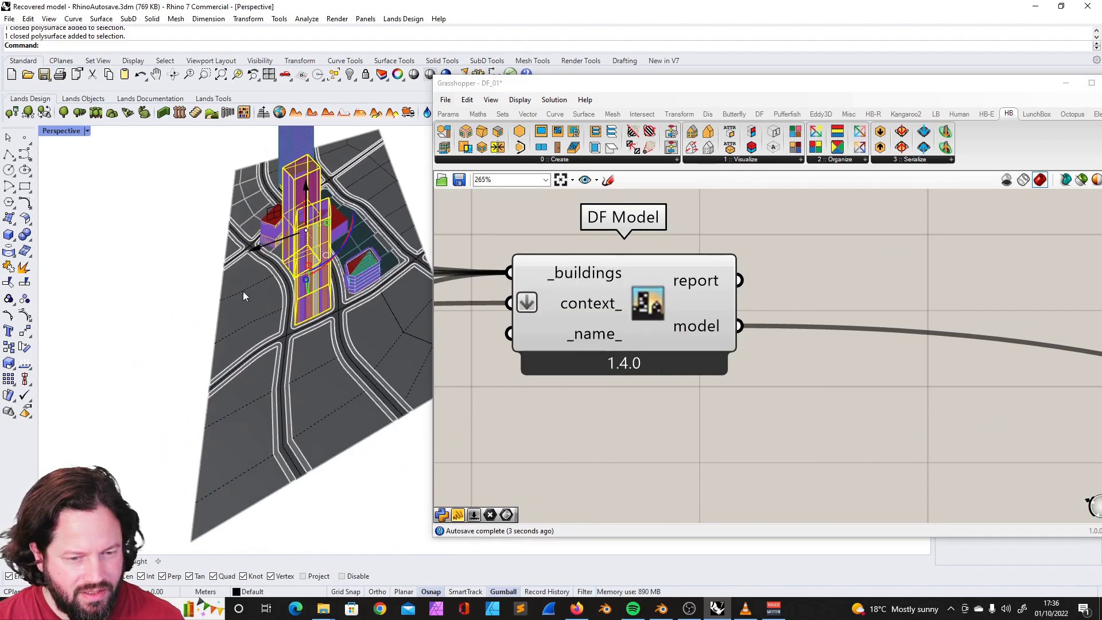
pyautogui.scroll(7, 359, 226)
pyautogui.scroll(-6, 359, 226)
pyautogui.moveTo(360, 287); pyautogui.dragTo(379, 253, button='right')
pyautogui.scroll(6, 383, 261)
pyautogui.scroll(-4, 342, 292)
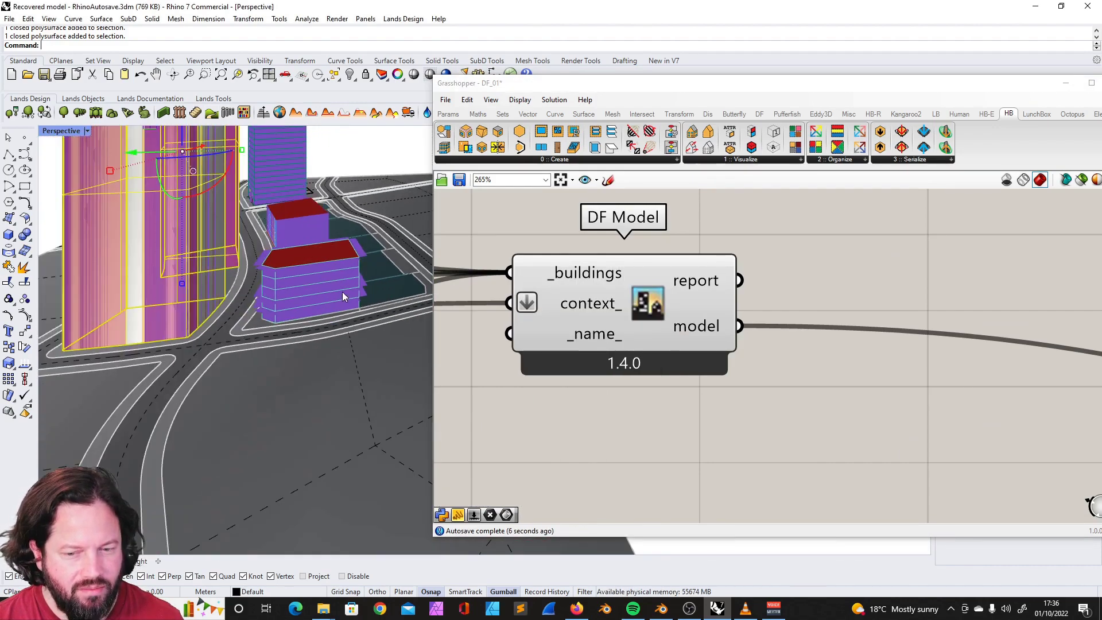
pyautogui.scroll(-8, 342, 291)
pyautogui.moveTo(342, 292); pyautogui.dragTo(317, 315, button='right')
pyautogui.scroll(8, 318, 315)
pyautogui.scroll(-12, 317, 315)
# Step: Inspect the shared DF Model's model output and its connection to DF Model To Honeybee
pyautogui.click(687, 402)
pyautogui.scroll(-4, 686, 335)
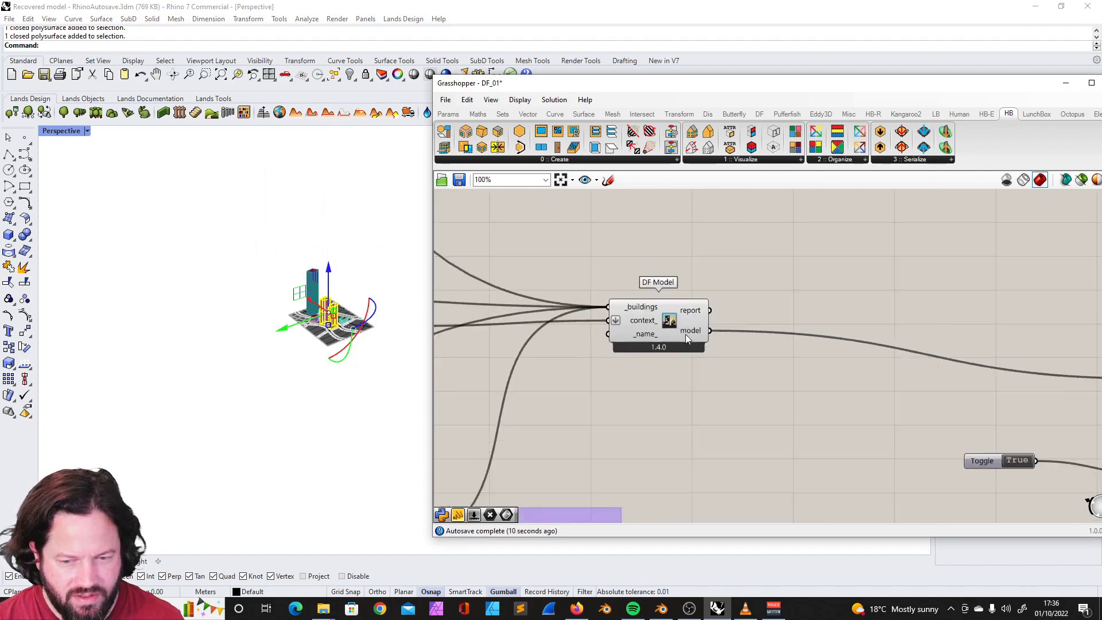
pyautogui.scroll(-5, 684, 335)
pyautogui.scroll(5, 707, 333)
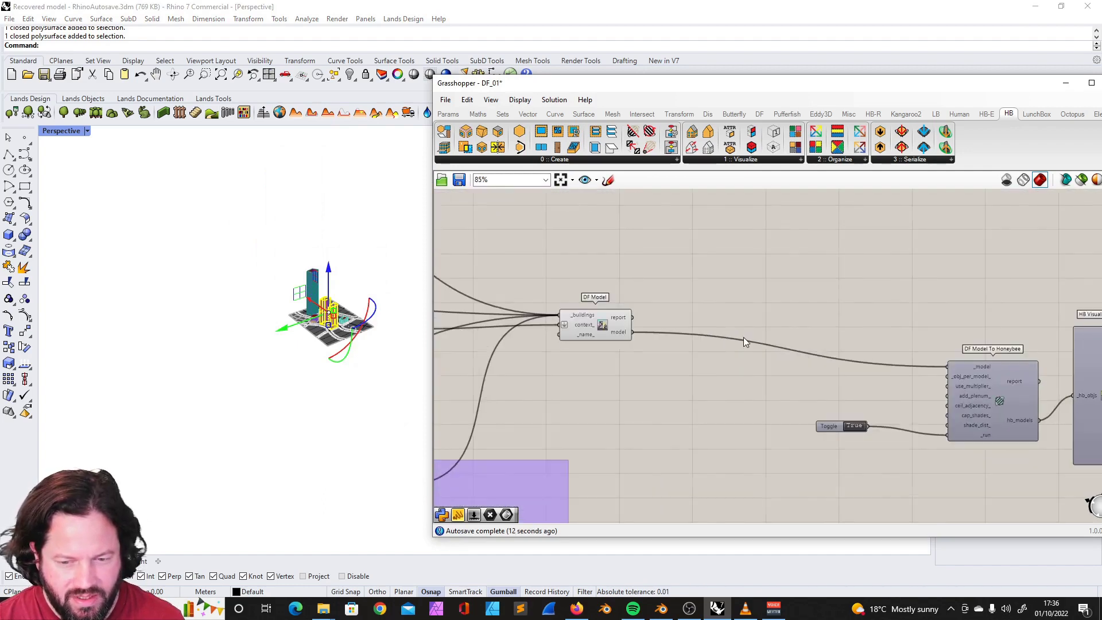
pyautogui.scroll(3, 637, 333)
pyautogui.moveTo(639, 334)
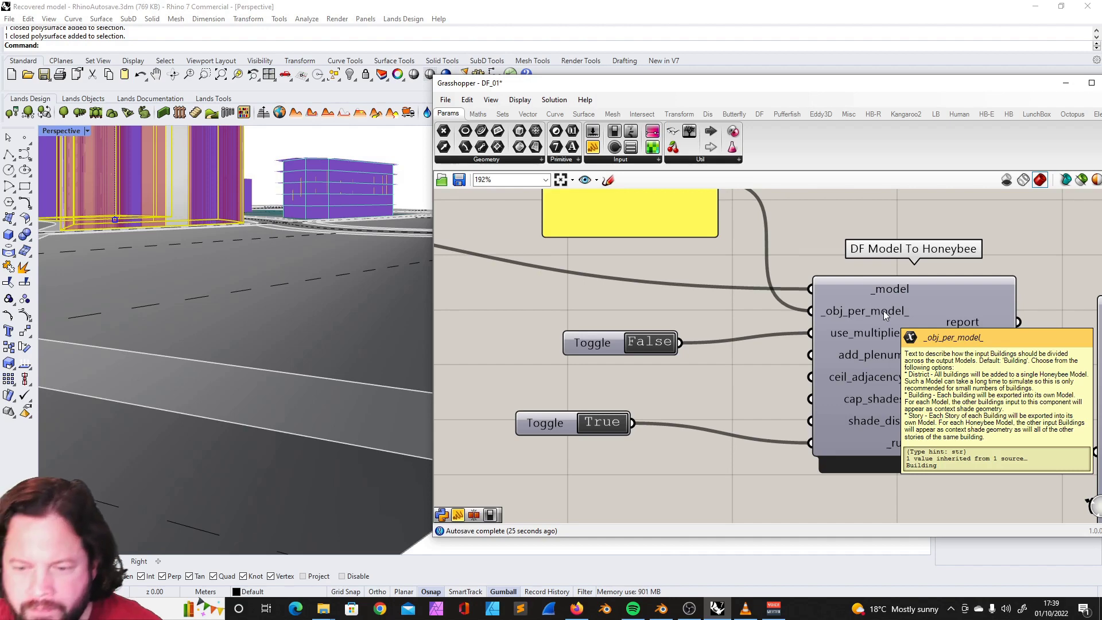
# Step: Set the panel feeding _obj_per_model_ of DF Model To Honeybee to District and view the updated buildings
pyautogui.scroll(-2, 707, 349)
pyautogui.scroll(2, 643, 241)
pyautogui.doubleClick(644, 243)
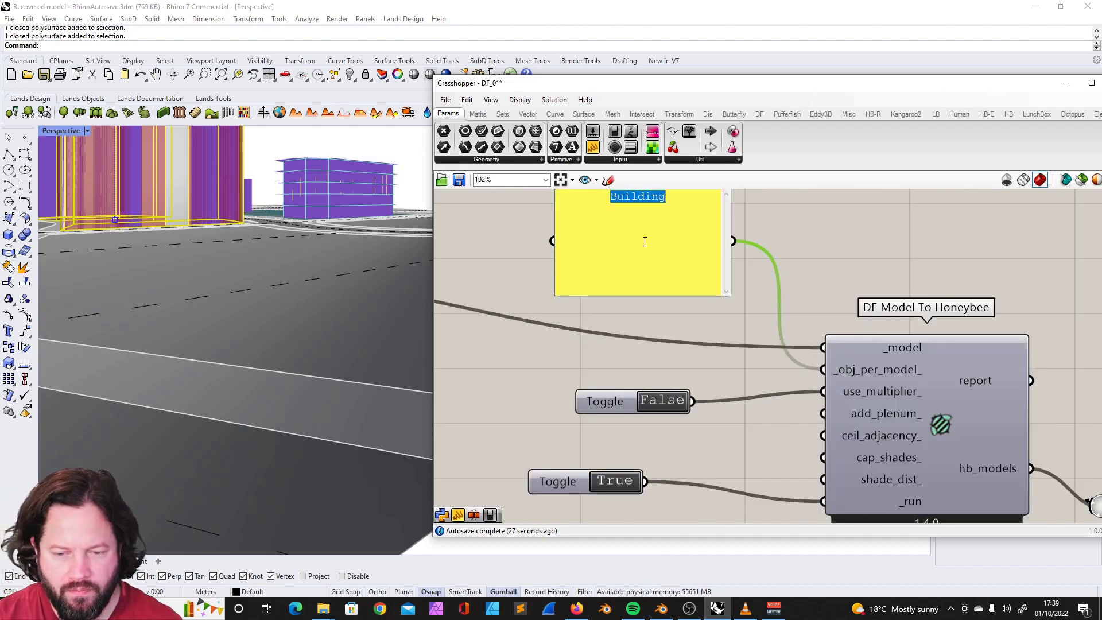
pyautogui.write('District')
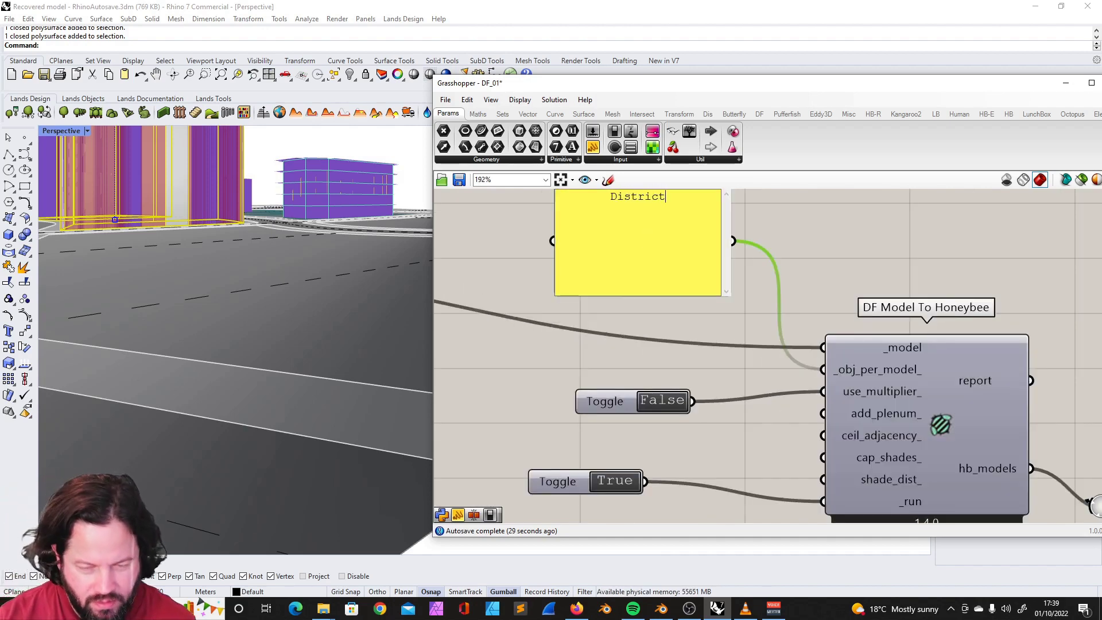
pyautogui.press('Return')
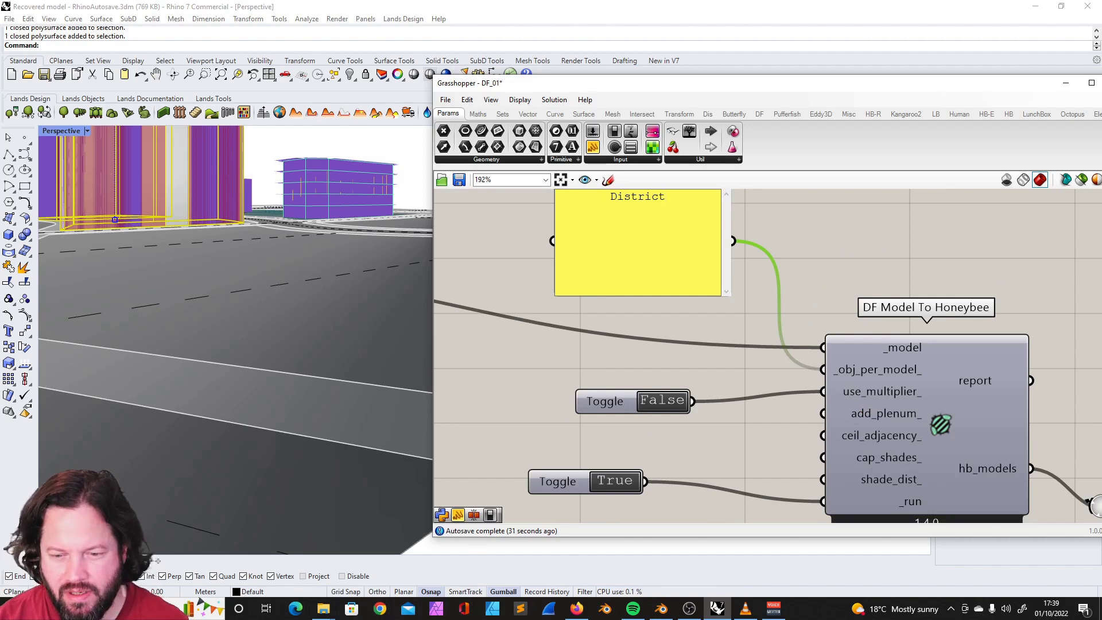
pyautogui.click(857, 258)
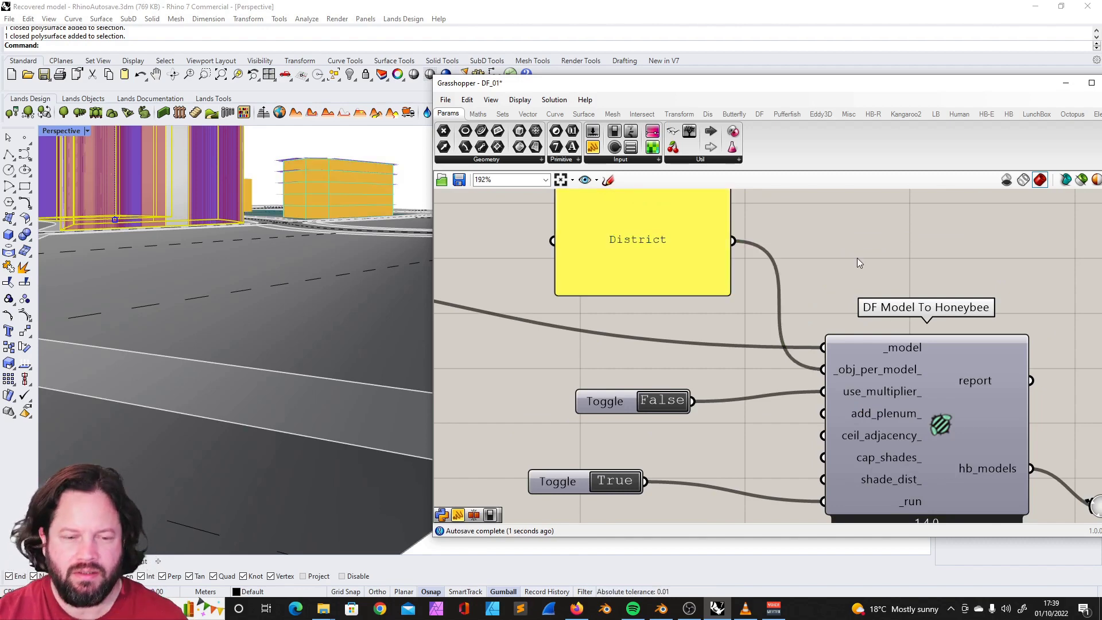
pyautogui.scroll(-2, 465, 237)
pyautogui.scroll(-10, 414, 258)
pyautogui.moveTo(387, 267); pyautogui.dragTo(368, 284, button='right')
pyautogui.scroll(10, 375, 261)
# Step: Shrink the District panel and line it up with the two toggles beside DF Model To Honeybee
pyautogui.click(732, 249)
pyautogui.scroll(-4, 733, 247)
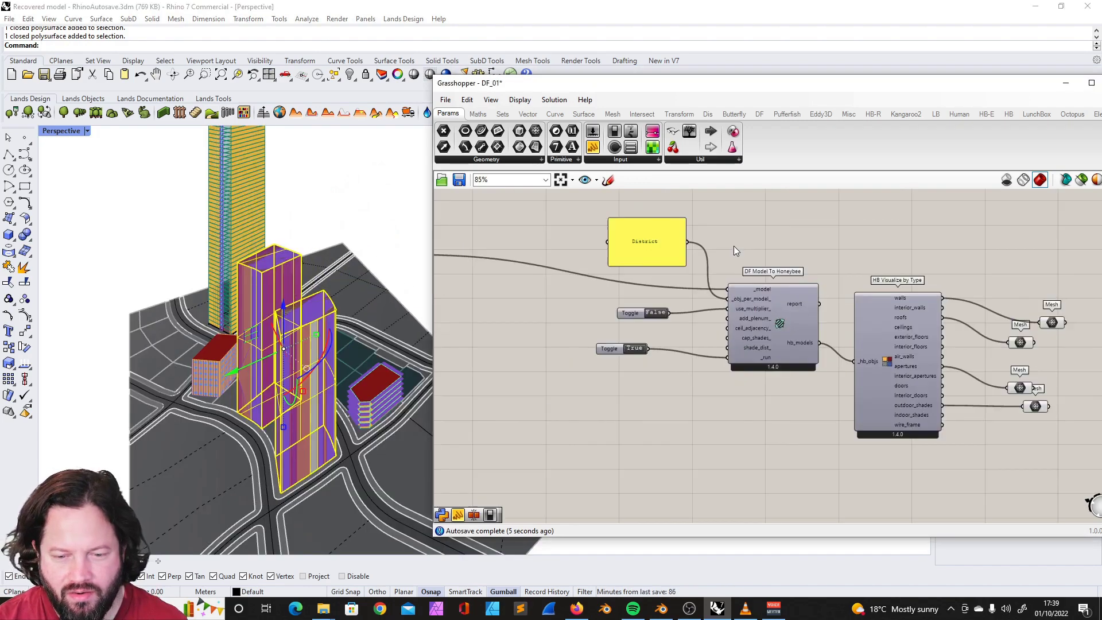
pyautogui.scroll(2, 681, 294)
pyautogui.moveTo(669, 277); pyautogui.dragTo(661, 268)
pyautogui.moveTo(643, 312)
pyautogui.mouseDown()
pyautogui.moveTo(673, 321)
pyautogui.moveTo(657, 322)
pyautogui.mouseUp()
pyautogui.moveTo(657, 267); pyautogui.dragTo(654, 299)
pyautogui.scroll(-2, 675, 251)
pyautogui.moveTo(671, 220); pyautogui.dragTo(663, 294)
pyautogui.scroll(-3, 663, 293)
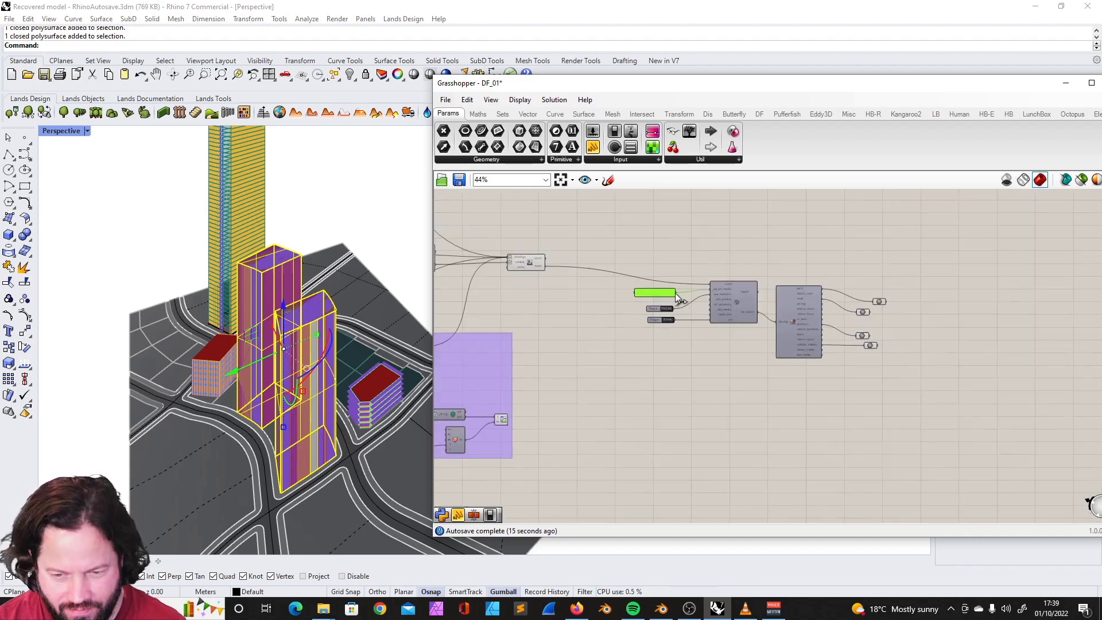
pyautogui.scroll(-3, 704, 276)
pyautogui.scroll(2, 720, 290)
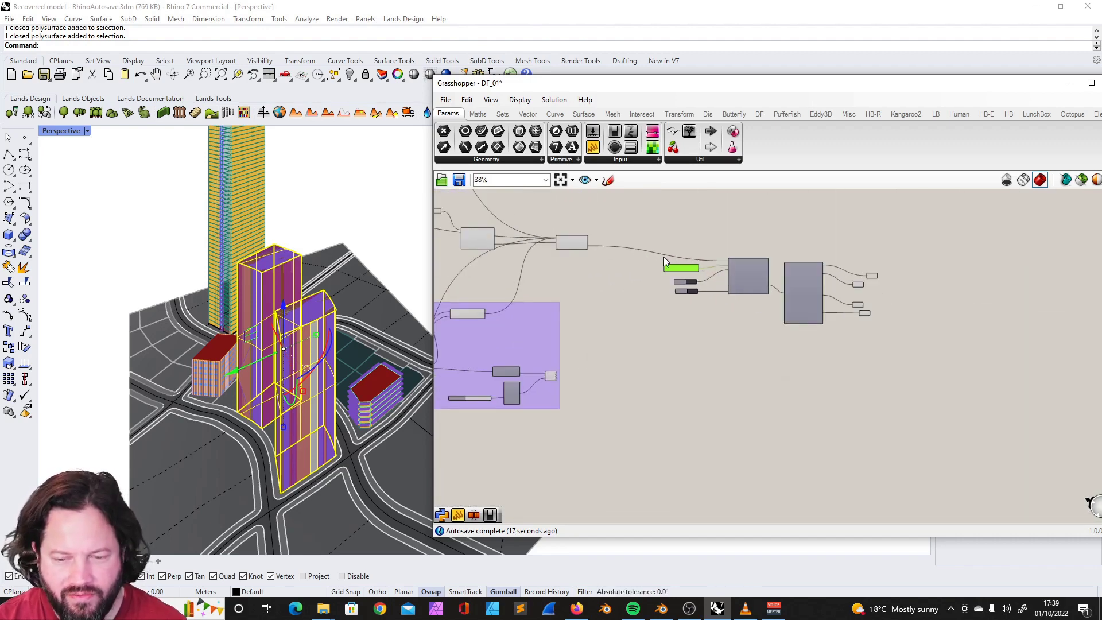
# Step: Add the front tower solid to the Rhino selection, hide the selected solids, and move the Grasshopper window clear of the viewport
pyautogui.keyDown('shift'); pyautogui.click(320, 301); pyautogui.keyUp('shift')
pyautogui.moveTo(535, 91); pyautogui.dragTo(584, 89)
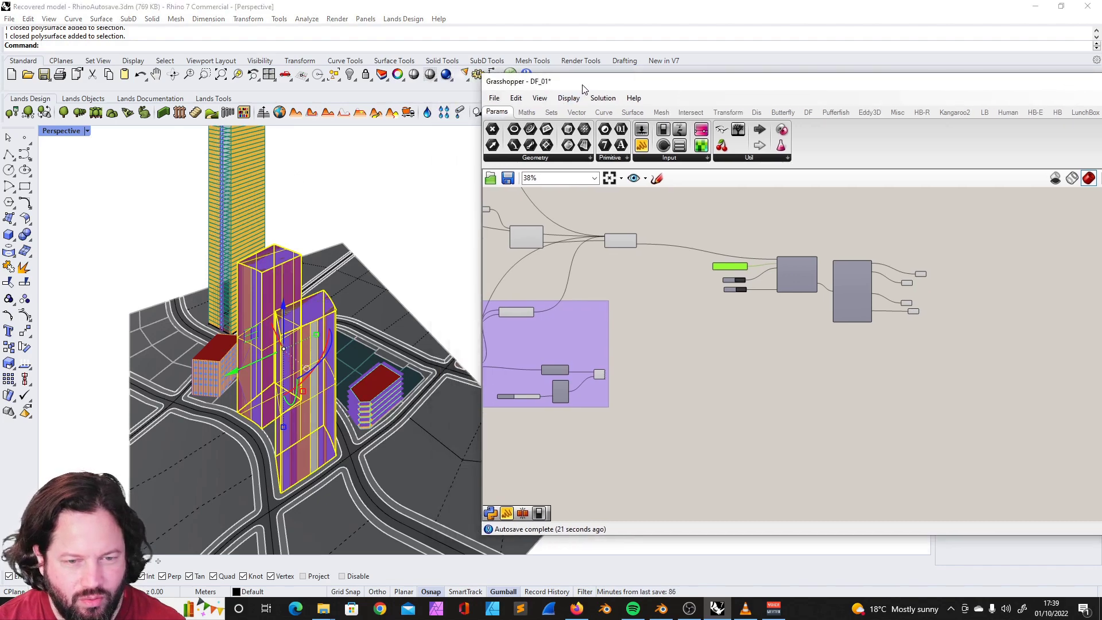
pyautogui.click(349, 75)
pyautogui.scroll(-5, 295, 289)
pyautogui.moveTo(295, 288); pyautogui.dragTo(315, 303, button='right')
pyautogui.scroll(7, 298, 287)
pyautogui.scroll(-6, 325, 268)
pyautogui.click(349, 260)
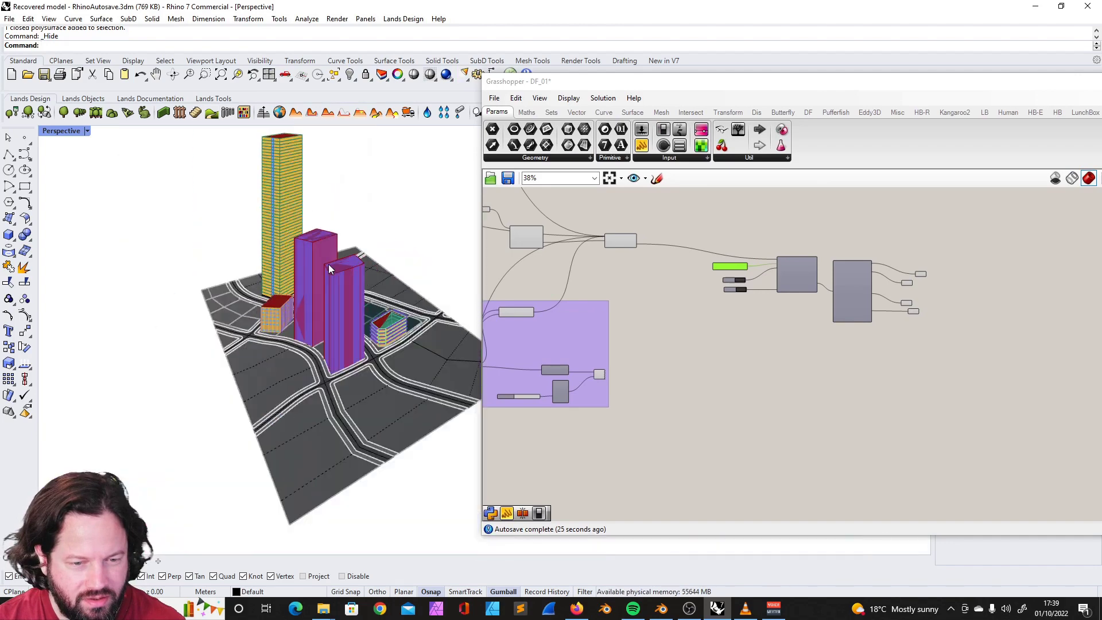
# Step: Try to reference new footprint geometry in the Surface parameter feeding DF Building from Footprint with the four-value floor height panel
pyautogui.scroll(5, 890, 261)
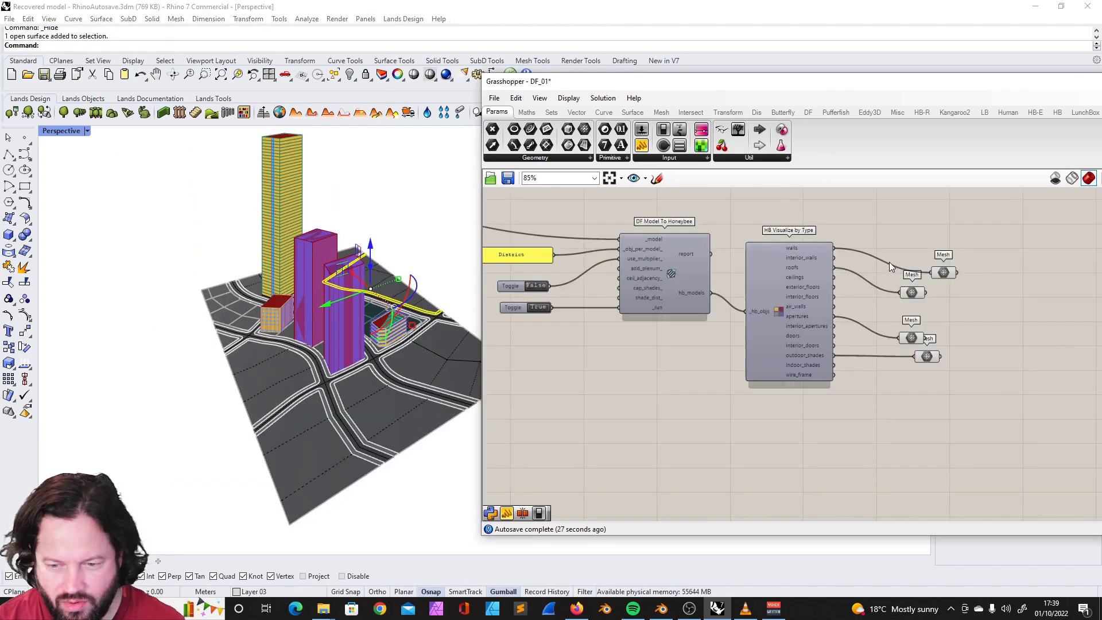
pyautogui.scroll(-3, 867, 281)
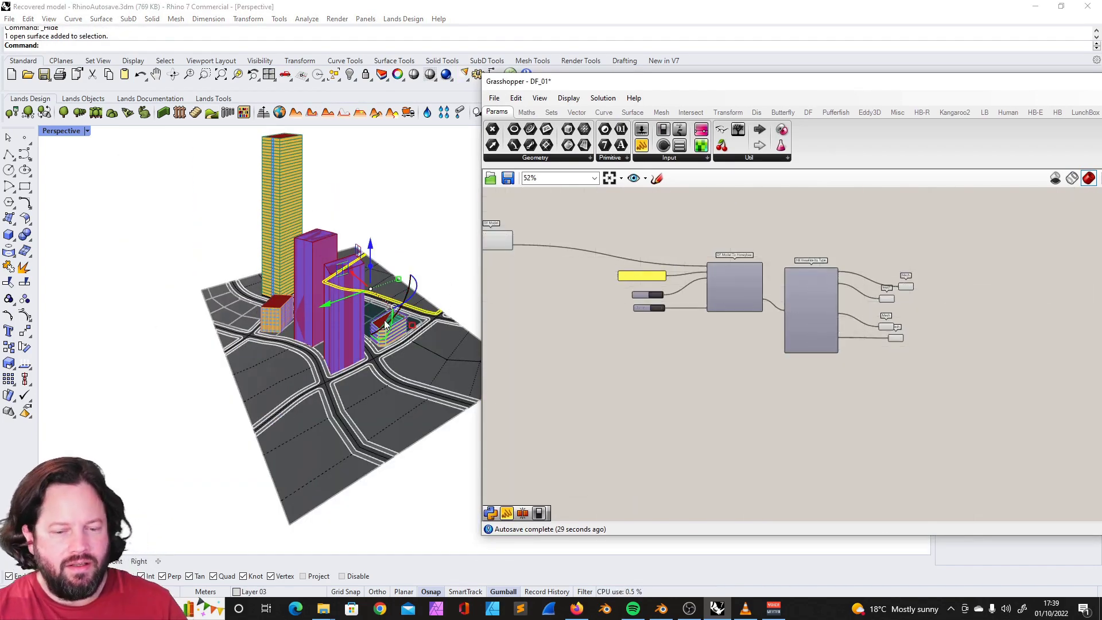
pyautogui.scroll(3, 386, 325)
pyautogui.scroll(-5, 385, 334)
pyautogui.scroll(6, 314, 305)
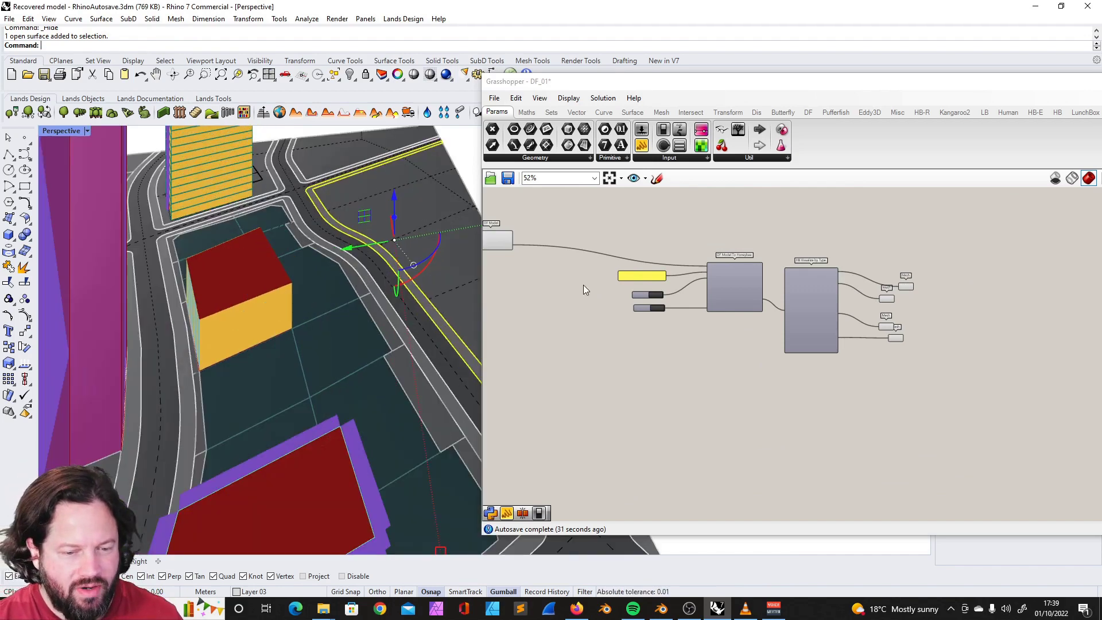
pyautogui.scroll(-5, 800, 296)
pyautogui.scroll(3, 711, 278)
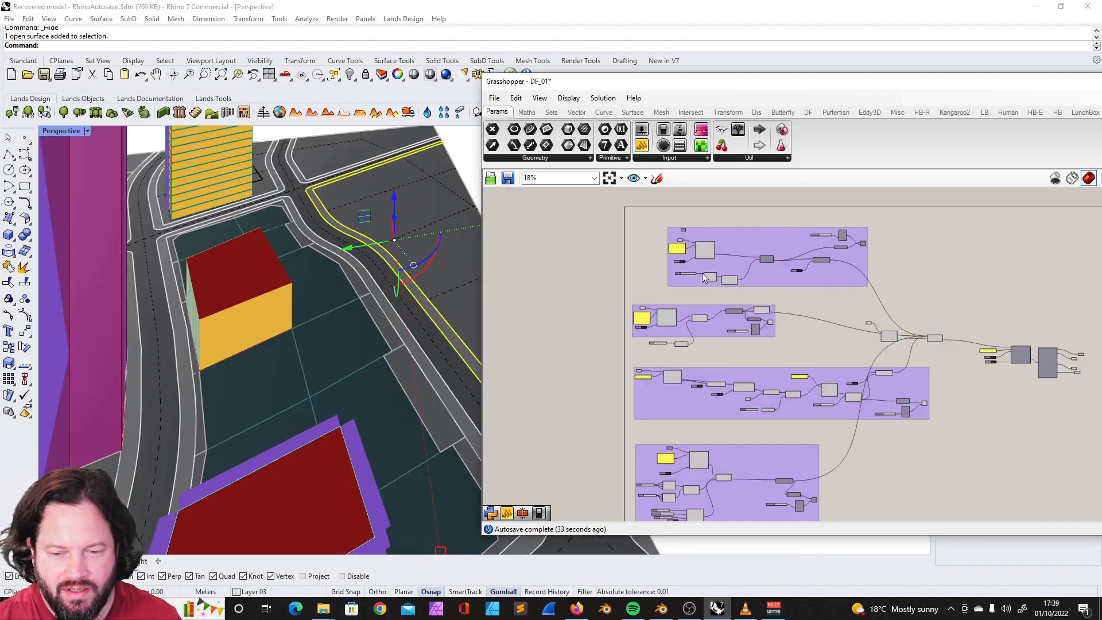
pyautogui.scroll(8, 707, 278)
pyautogui.click(628, 222)
pyautogui.rightClick(628, 222)
pyautogui.click(689, 387)
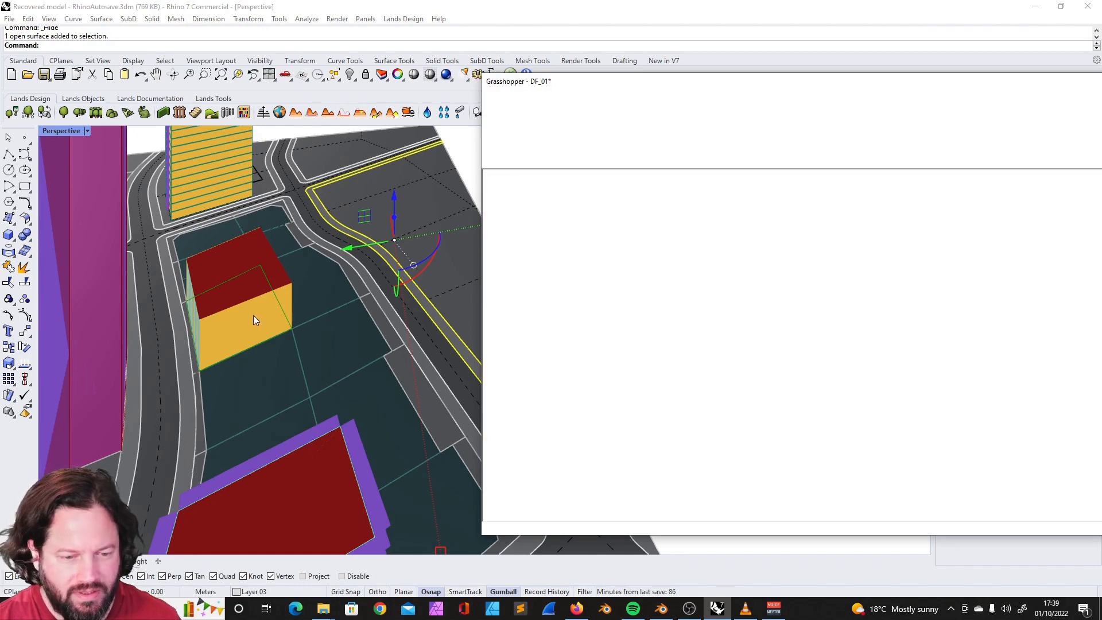
pyautogui.click(274, 331)
pyautogui.press('Return')
# Step: Select the footprint surfaces of the central block in the Rhino viewport
pyautogui.click(295, 372)
pyautogui.click(296, 294)
pyautogui.keyDown('shift'); pyautogui.click(257, 309); pyautogui.keyUp('shift')
pyautogui.keyDown('shift'); pyautogui.click(276, 361); pyautogui.keyUp('shift')
pyautogui.keyDown('shift'); pyautogui.click(316, 357); pyautogui.keyUp('shift')
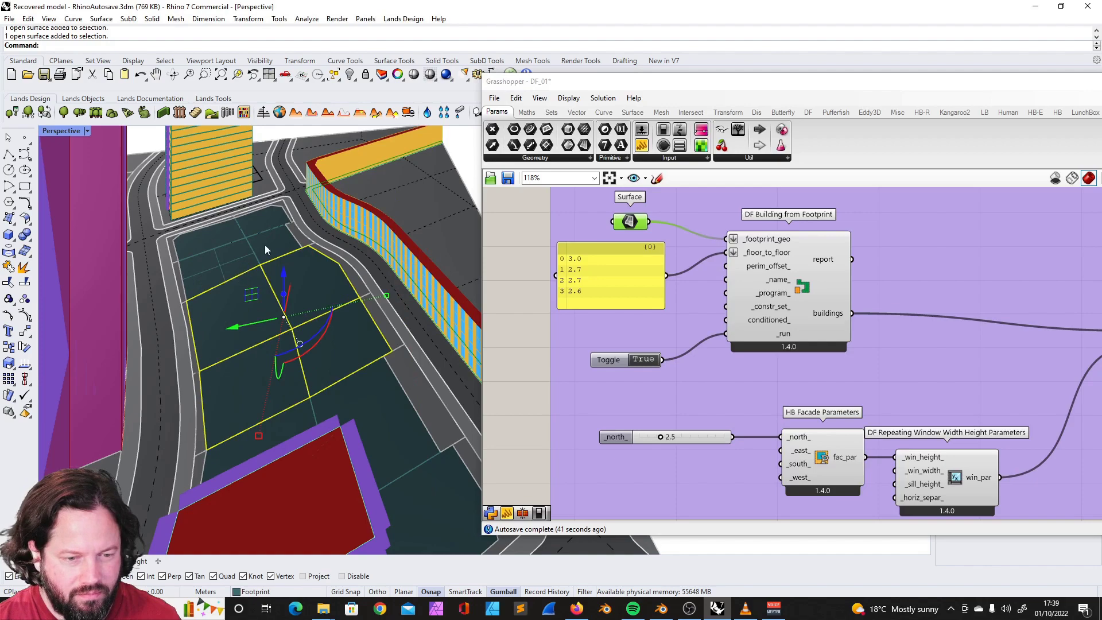
pyautogui.scroll(-5, 313, 338)
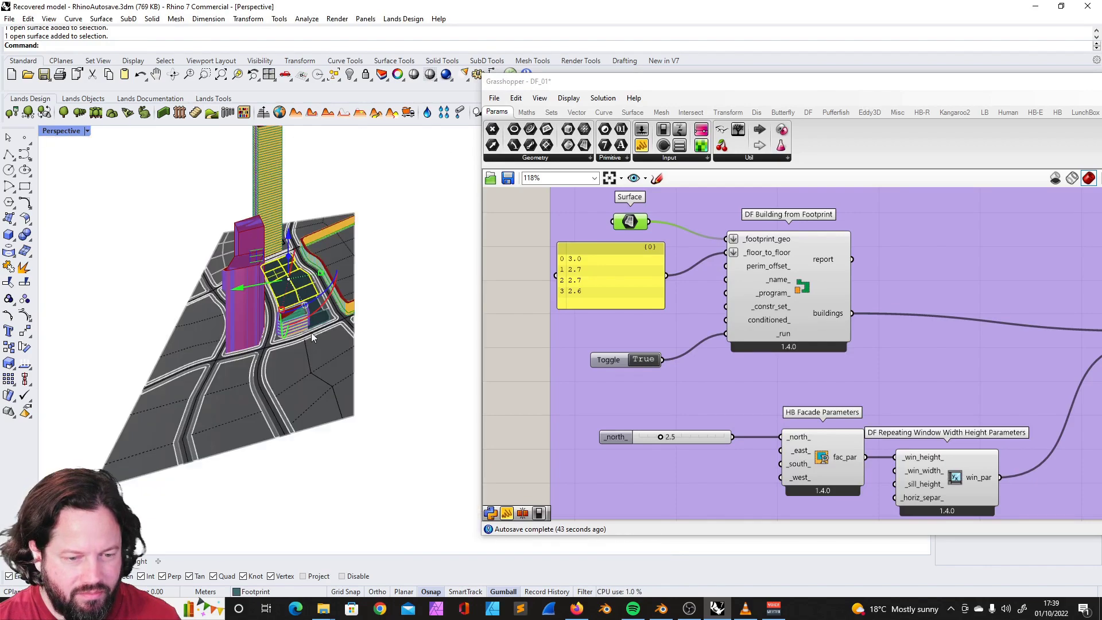
pyautogui.scroll(5, 312, 333)
pyautogui.keyDown('shift'); pyautogui.click(315, 270); pyautogui.keyUp('shift')
pyautogui.scroll(-5, 325, 220)
pyautogui.moveTo(325, 221); pyautogui.dragTo(347, 255, button='right')
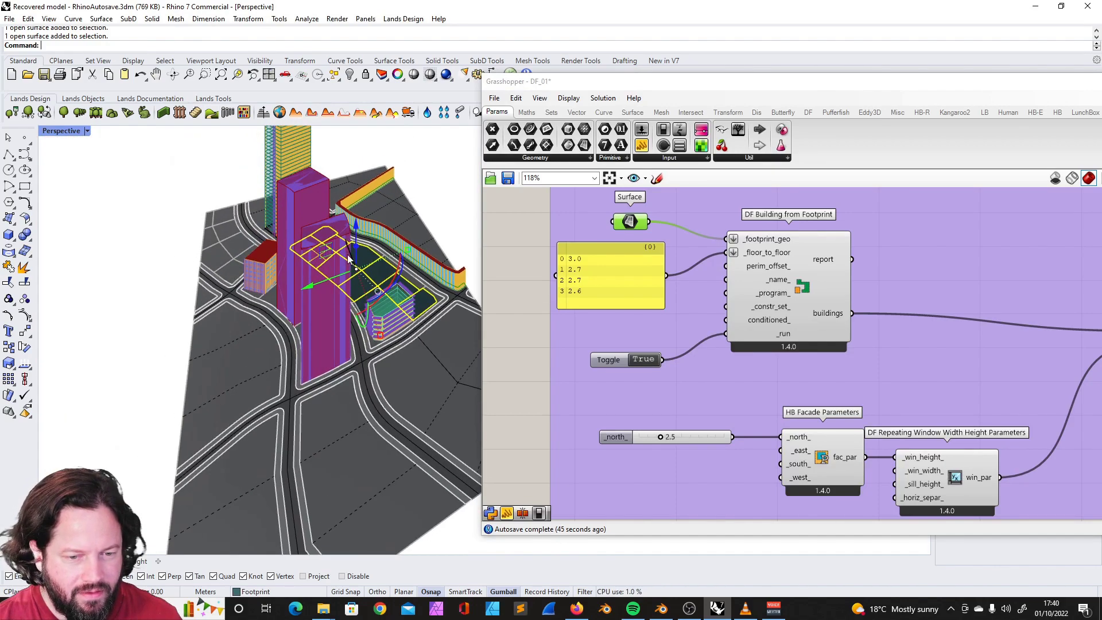
# Step: Deselect the footprints next to the balconied building and reference the remaining surfaces in the Surface parameter of DF Building from Footprint
pyautogui.scroll(3, 348, 259)
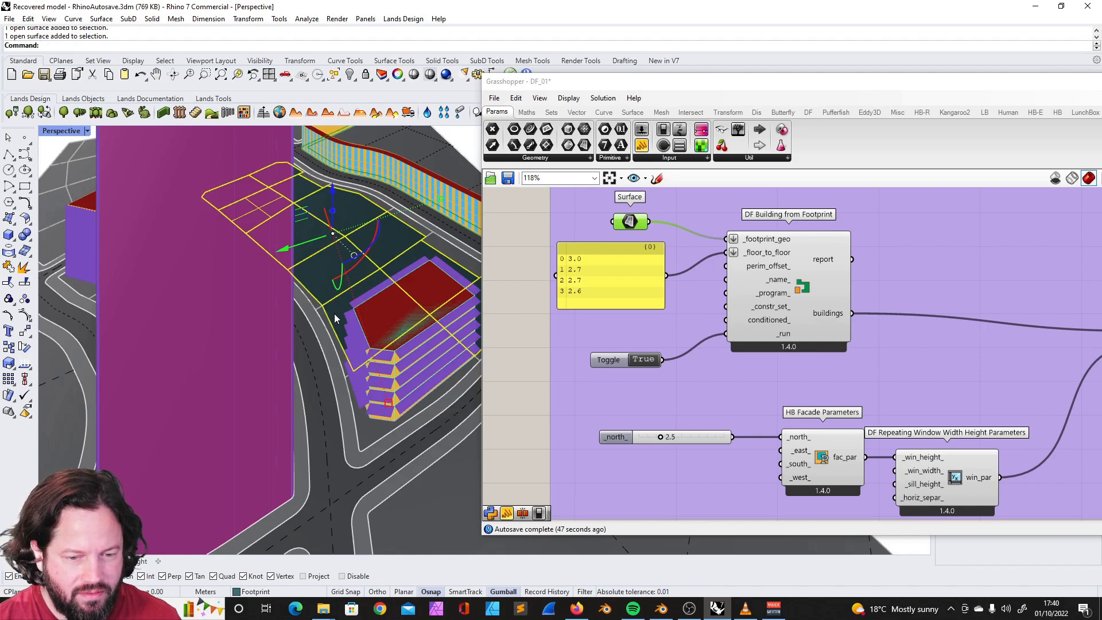
pyautogui.keyDown('ctrl'); pyautogui.click(336, 313); pyautogui.keyUp('ctrl')
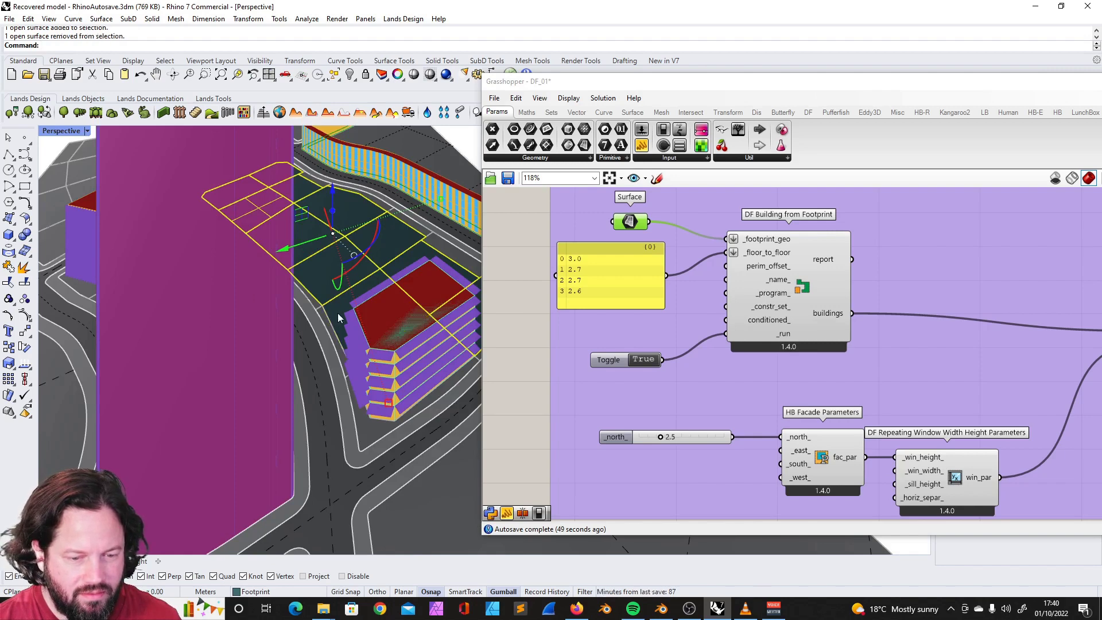
pyautogui.scroll(-6, 338, 312)
pyautogui.scroll(4, 321, 293)
pyautogui.keyDown('ctrl'); pyautogui.click(305, 243); pyautogui.keyUp('ctrl')
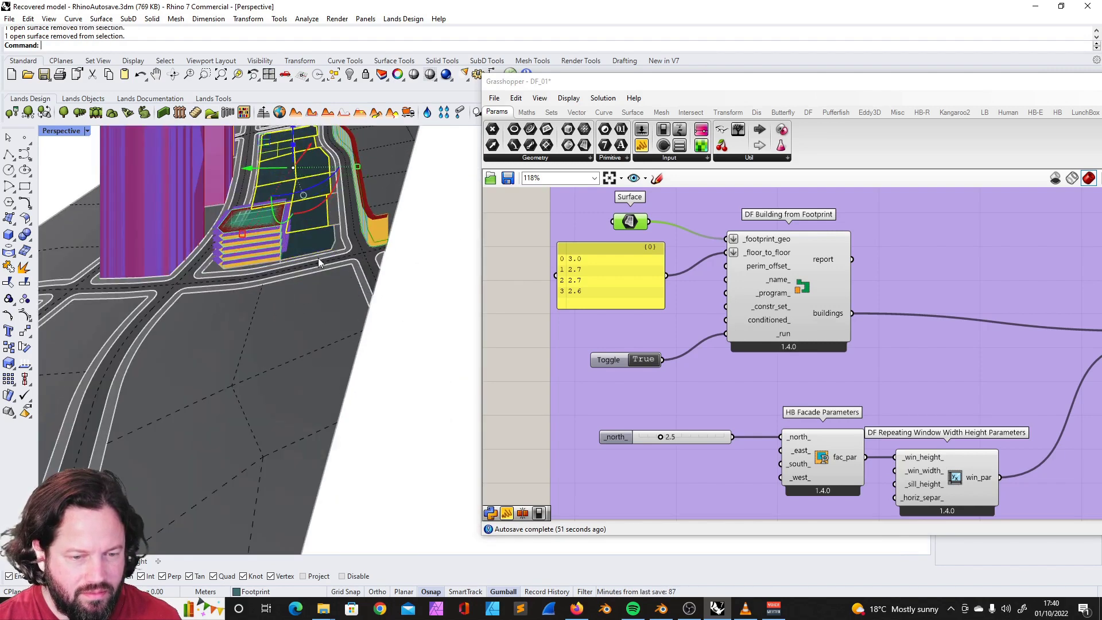
pyautogui.scroll(-4, 319, 260)
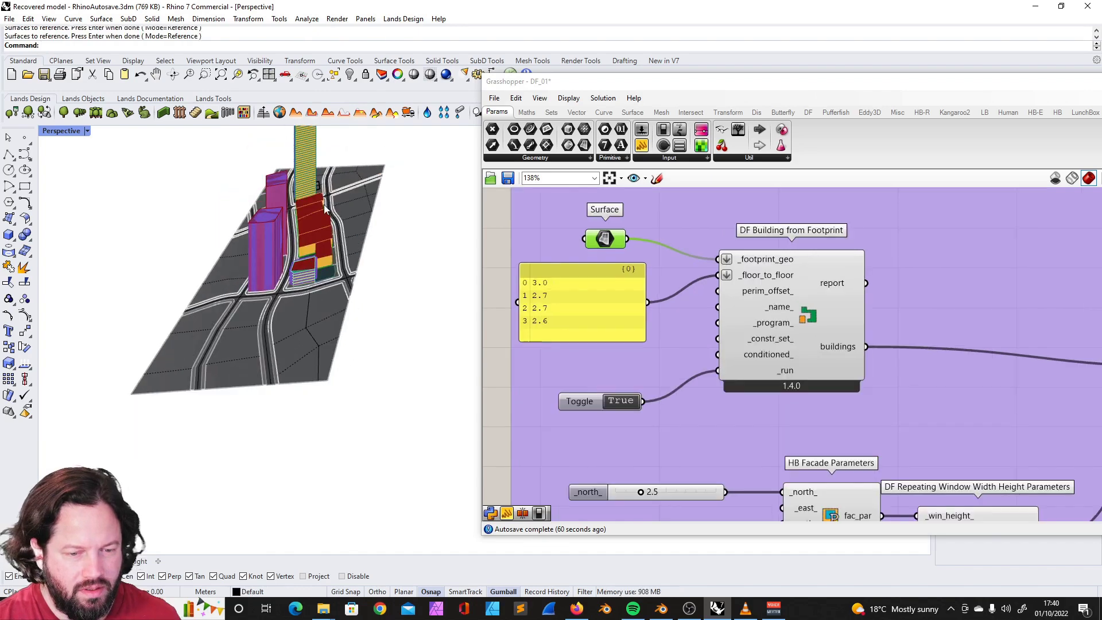
# Step: View the whole district in perspective and read the description of _obj_per_model_ on DF Model To Honeybee
pyautogui.moveTo(325, 208); pyautogui.dragTo(433, 322, button='right')
pyautogui.scroll(-5, 373, 265)
pyautogui.scroll(6, 344, 278)
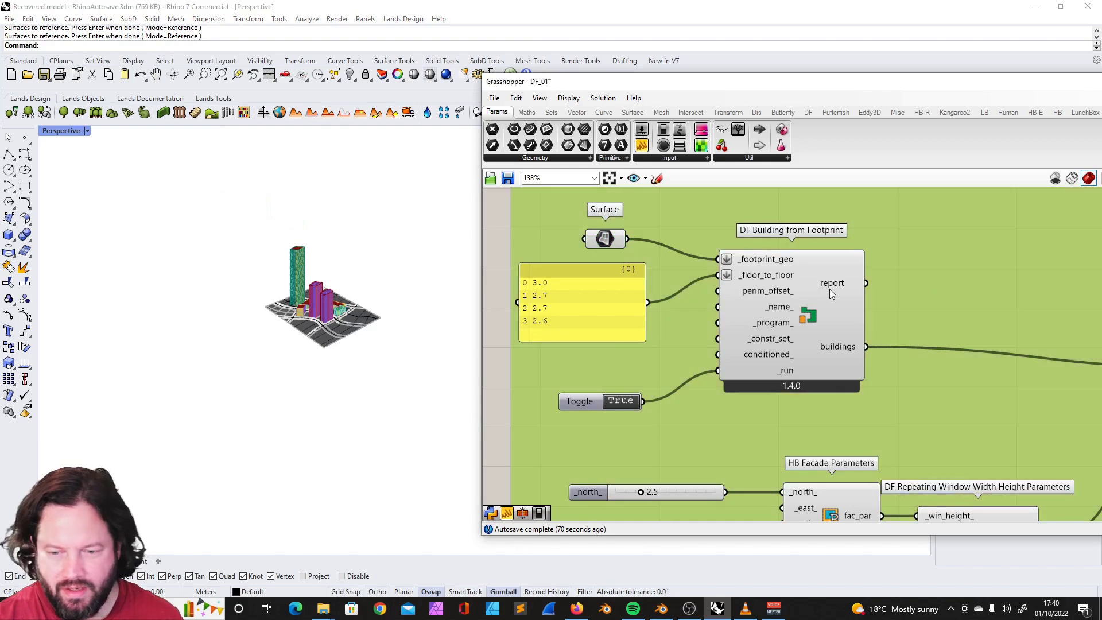
pyautogui.scroll(-5, 725, 301)
pyautogui.scroll(6, 911, 343)
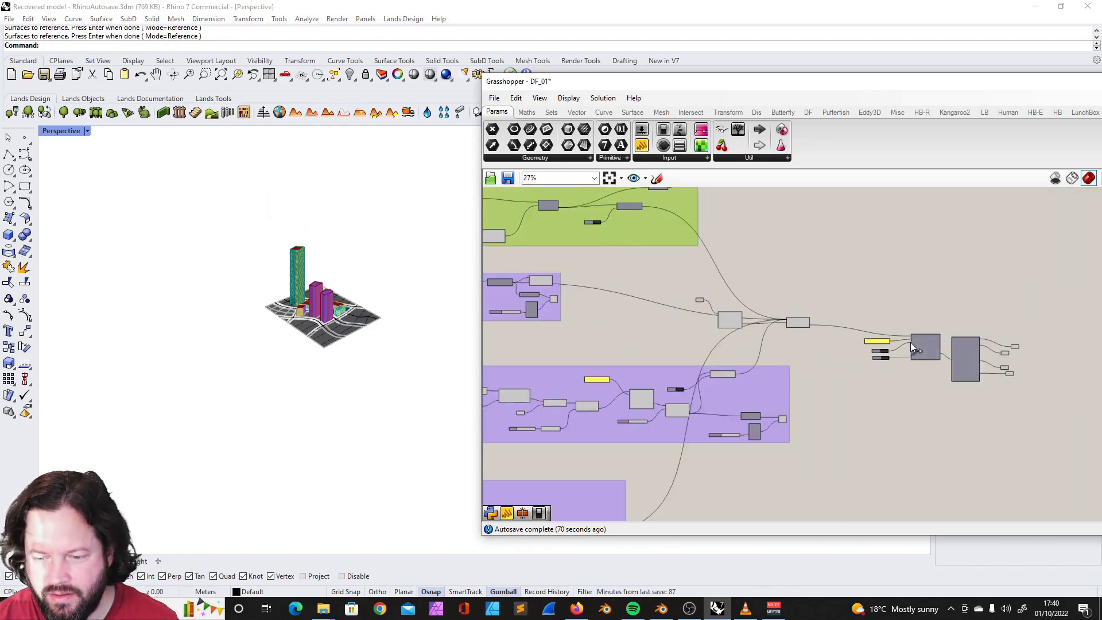
pyautogui.scroll(3, 877, 330)
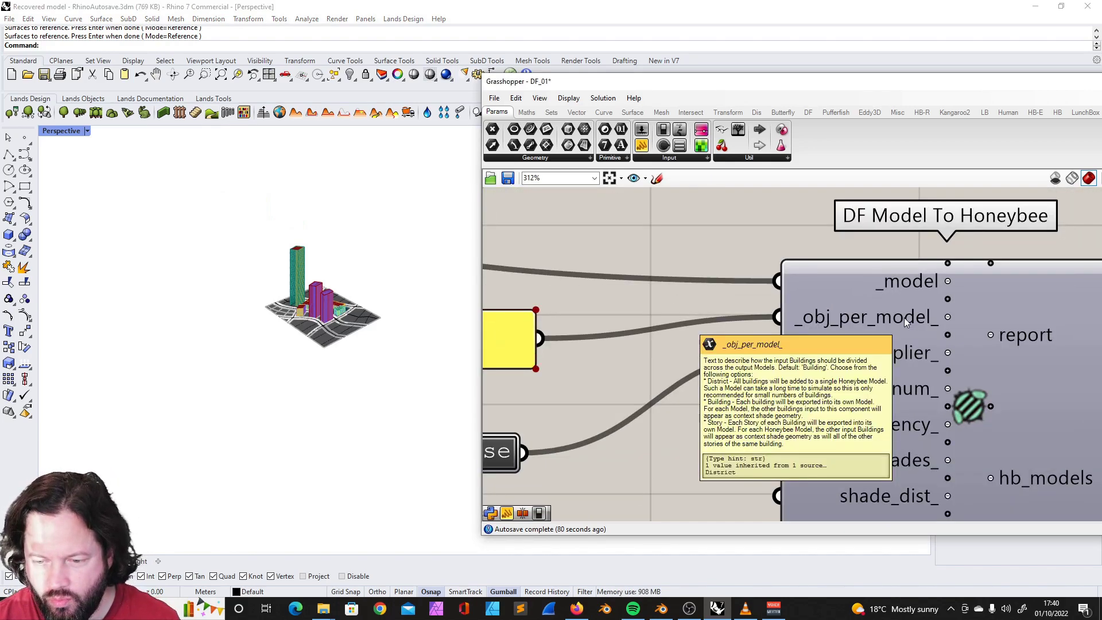
# Step: Move the use_multiplier_ toggle closer to the District panel and read that input's description
pyautogui.scroll(-2, 853, 333)
pyautogui.moveTo(619, 405); pyautogui.dragTo(669, 384, button='right')
pyautogui.moveTo(666, 372); pyautogui.dragTo(676, 362)
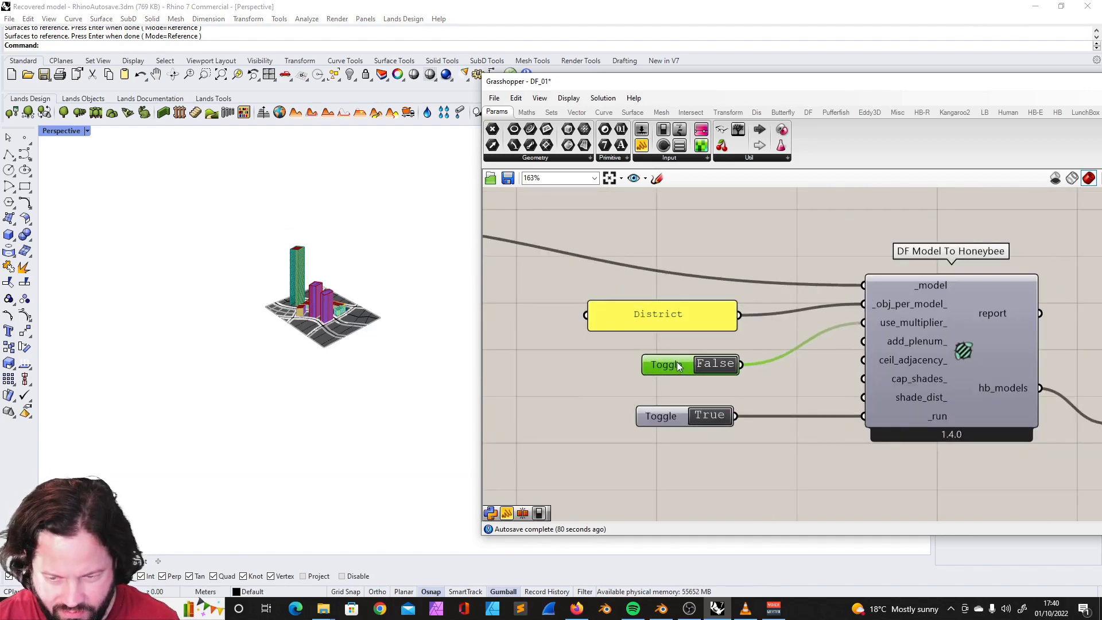
pyautogui.moveTo(915, 322)
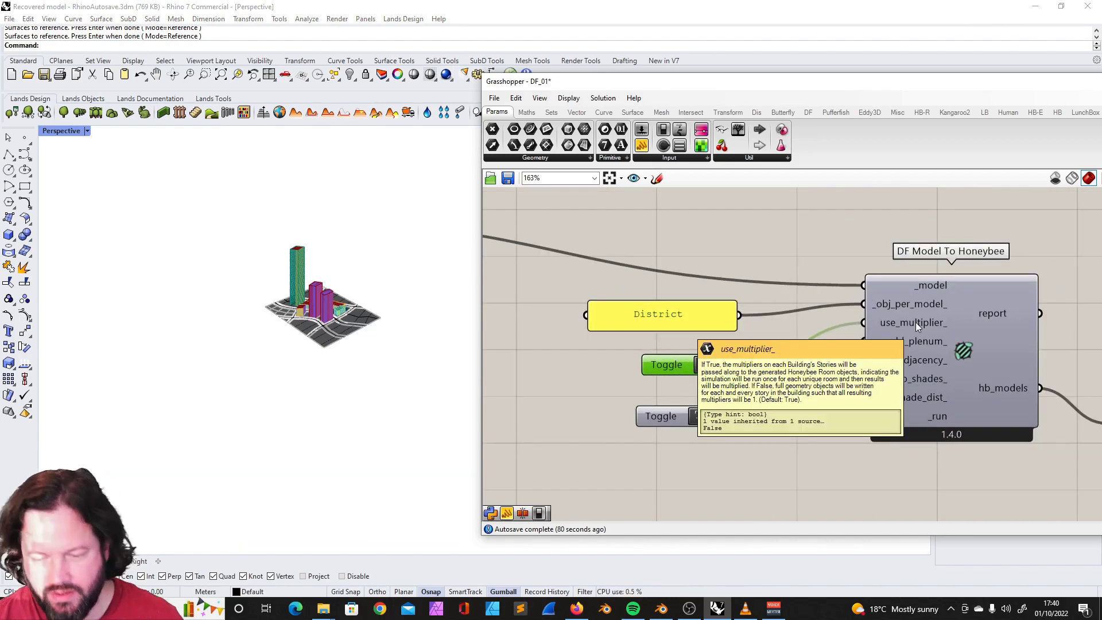
# Step: Review the _obj_per_model_ options again and trace the connection from DF Model to DF Model To Honeybee
pyautogui.scroll(3, 891, 328)
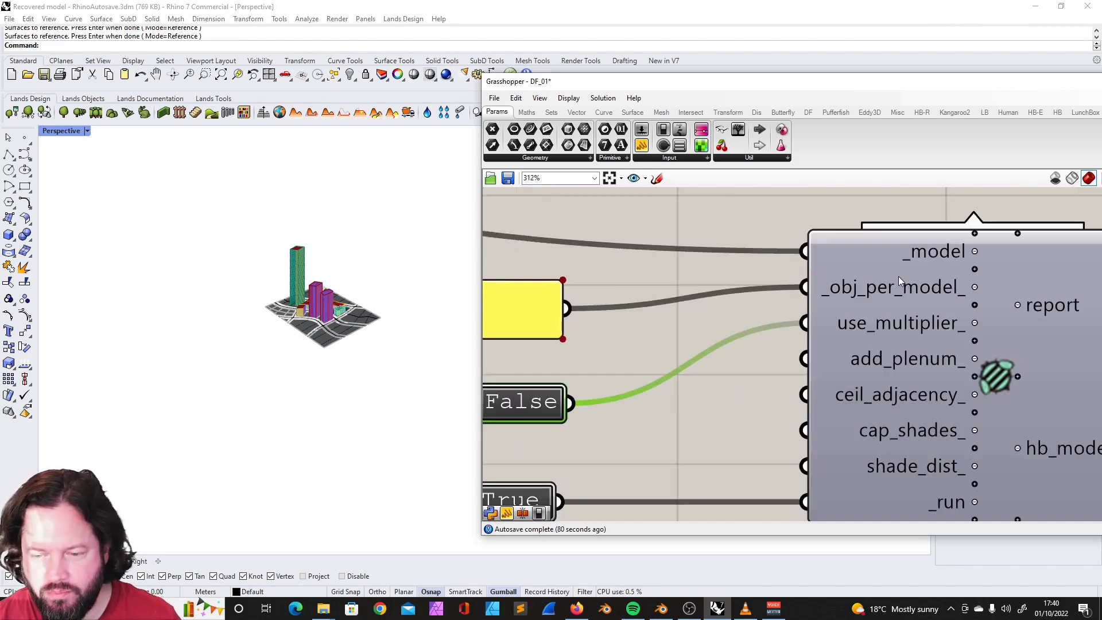
pyautogui.moveTo(887, 291)
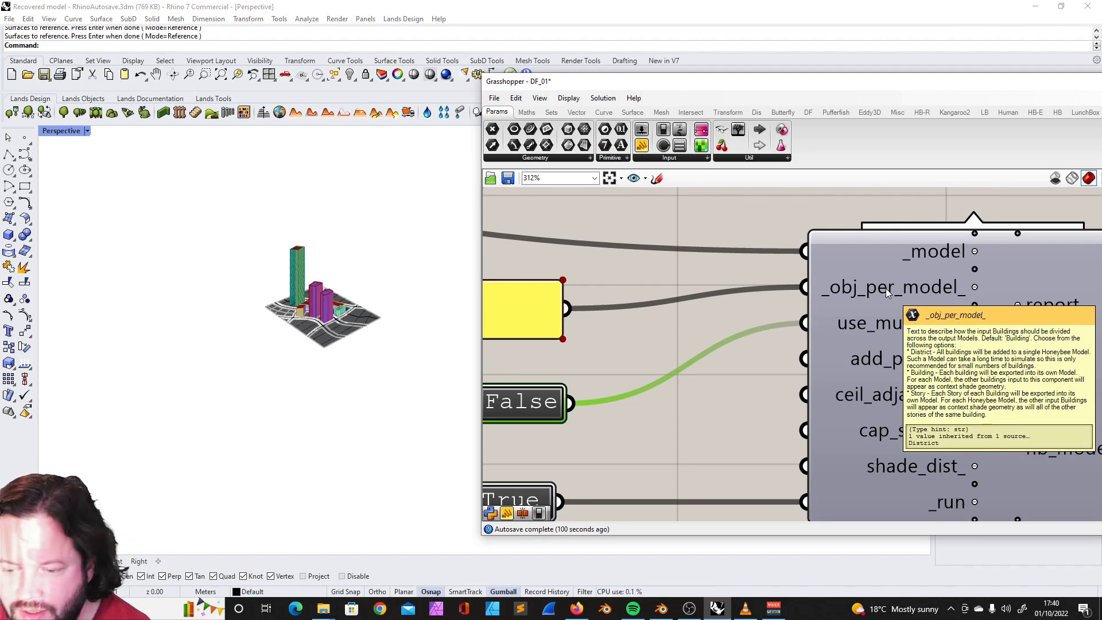
pyautogui.scroll(-6, 827, 305)
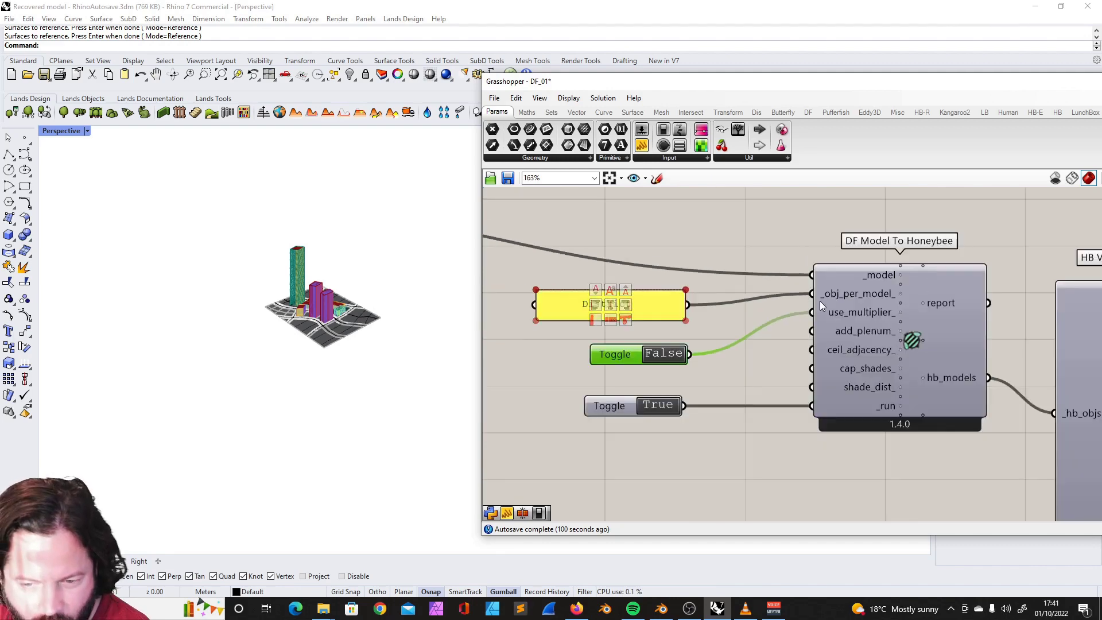
pyautogui.scroll(4, 798, 305)
pyautogui.scroll(-3, 738, 298)
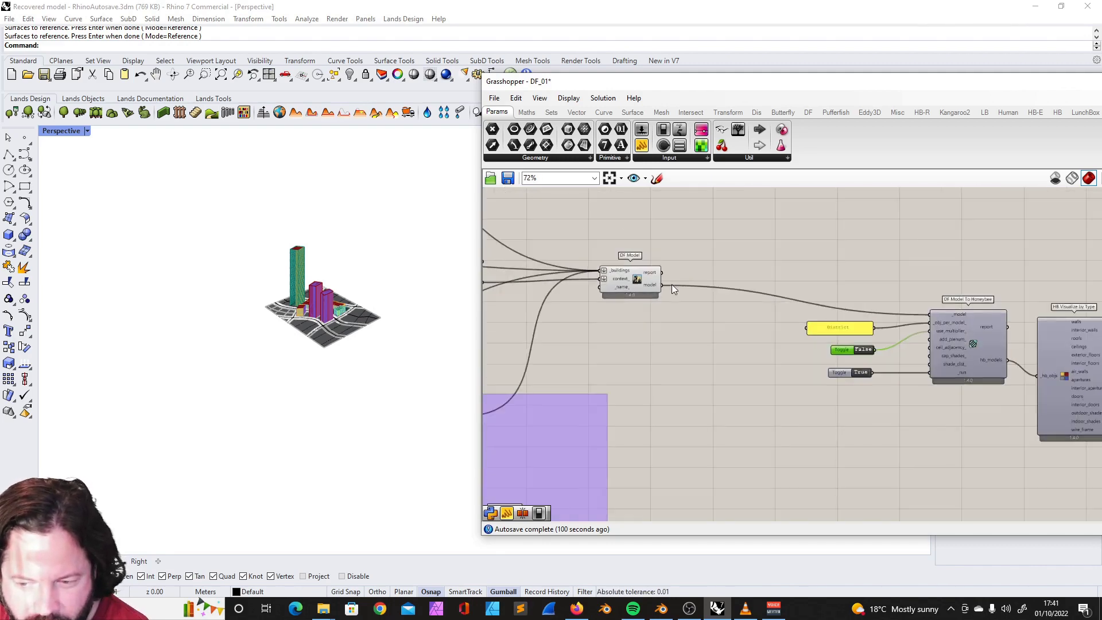
pyautogui.scroll(5, 855, 314)
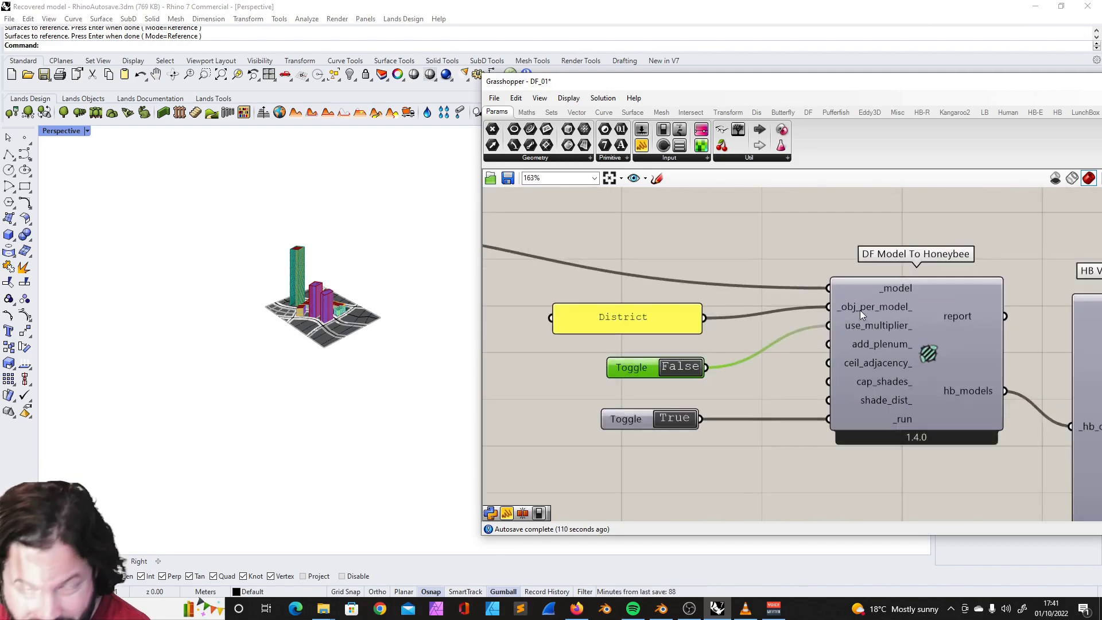
# Step: Line up the District panel and the _run toggle with the use_multiplier_ toggle, then select DF Model To Honeybee
pyautogui.moveTo(664, 308); pyautogui.dragTo(695, 308)
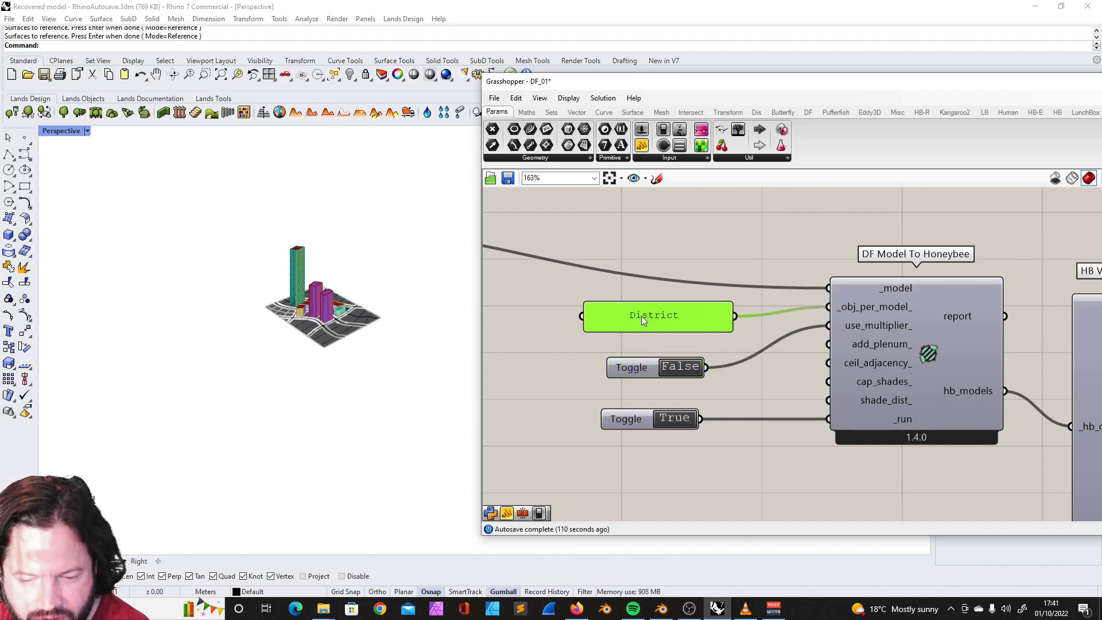
pyautogui.scroll(1, 736, 323)
pyautogui.click(677, 367)
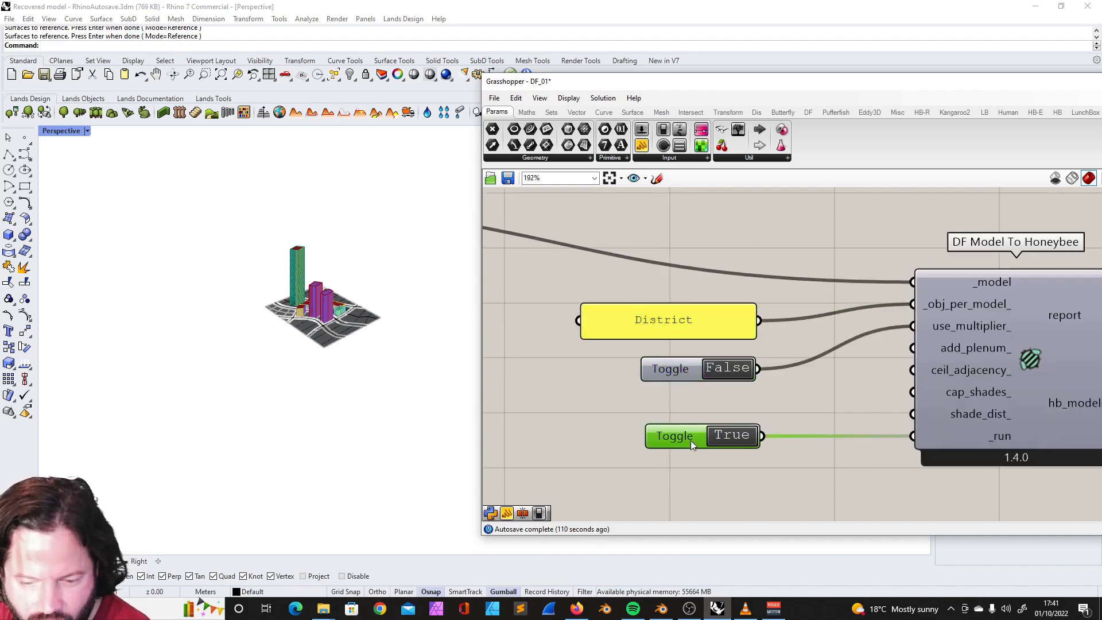
pyautogui.moveTo(689, 441); pyautogui.dragTo(686, 408)
pyautogui.scroll(-2, 689, 406)
pyautogui.click(830, 350)
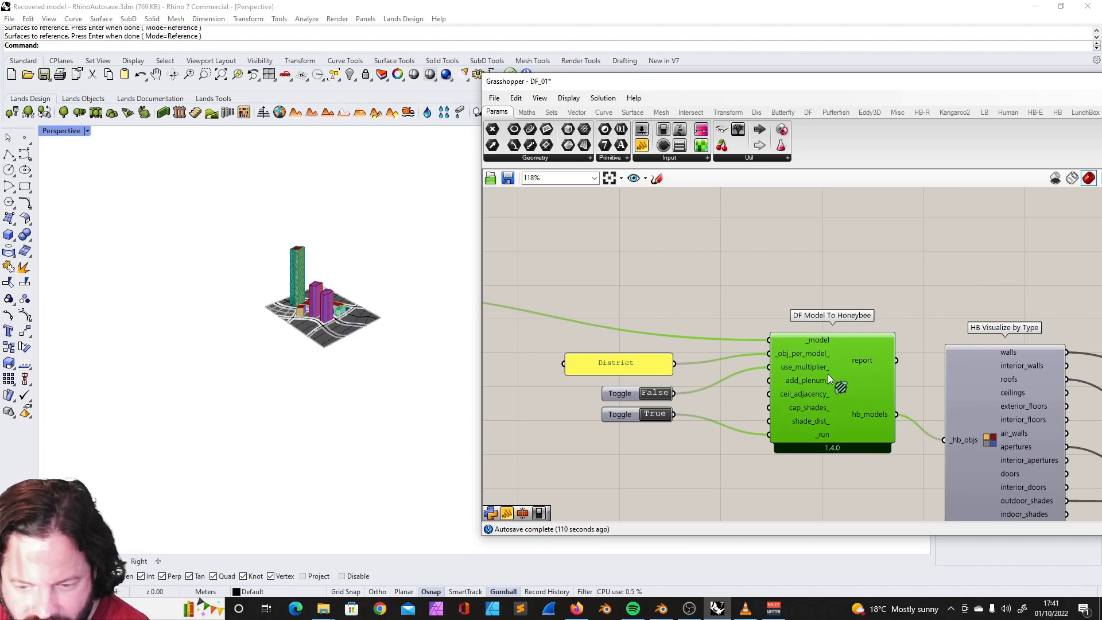
# Step: Narrow the District panel to roughly the width of the two toggles beneath it
pyautogui.moveTo(325, 301)
pyautogui.mouseDown(button='right')
pyautogui.moveTo(313, 306)
pyautogui.moveTo(319, 282)
pyautogui.mouseUp(button='right')
pyautogui.scroll(-8, 889, 295)
pyautogui.scroll(8, 884, 317)
pyautogui.scroll(2, 828, 303)
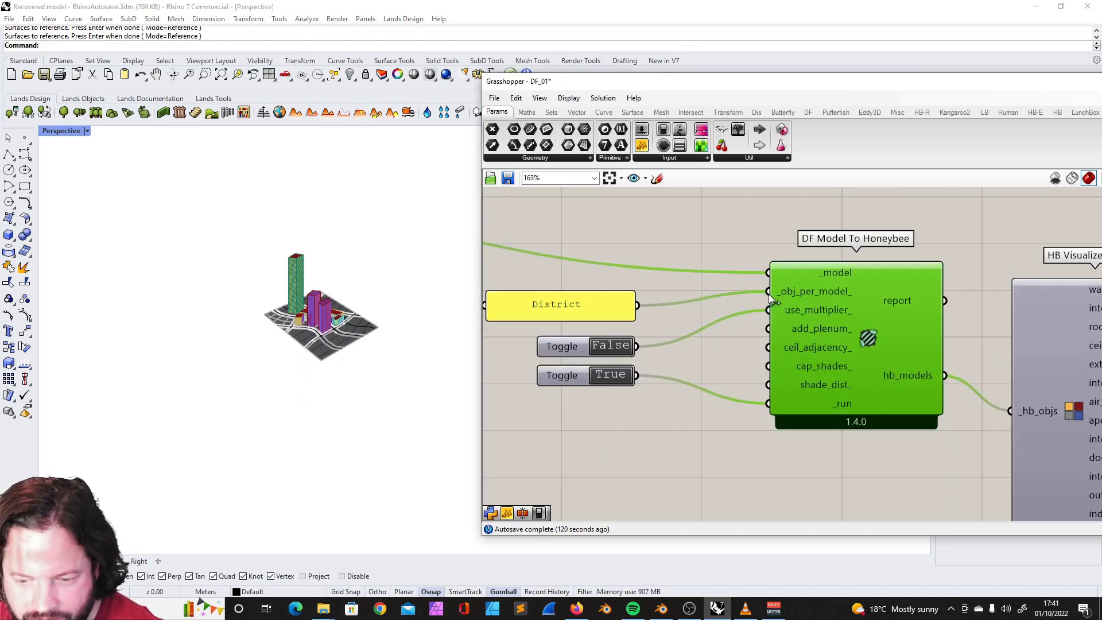
pyautogui.click(603, 303)
pyautogui.scroll(-1, 513, 293)
pyautogui.moveTo(552, 294); pyautogui.dragTo(590, 294)
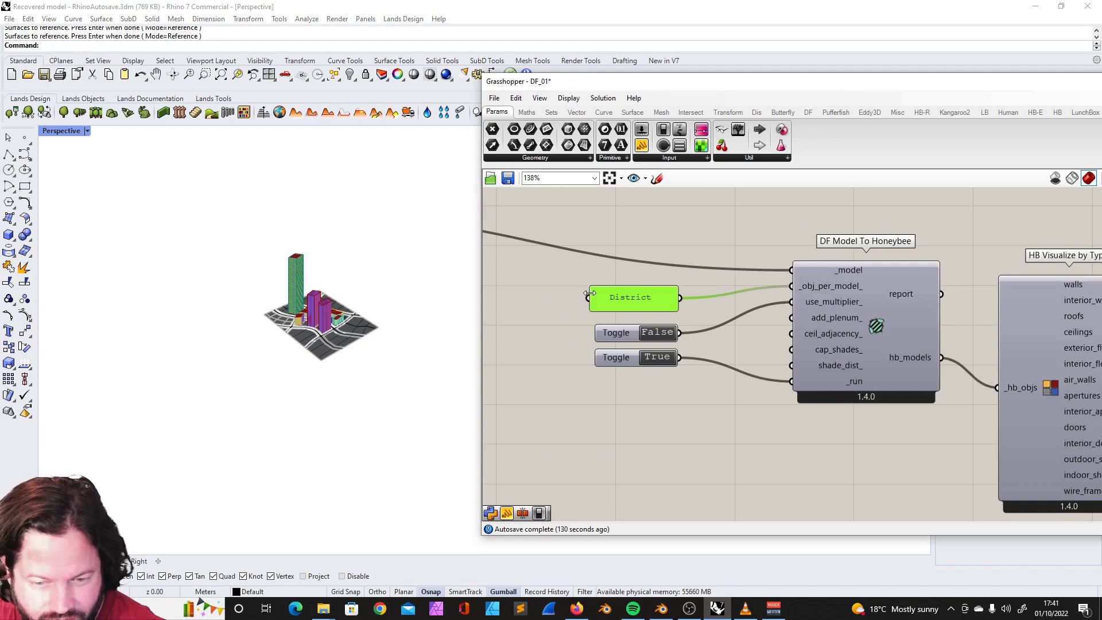
# Step: Select the Brep parameter feeding DF ContextShade and examine its context towers in the Rhino perspective view
pyautogui.moveTo(396, 324); pyautogui.dragTo(382, 324, button='right')
pyautogui.scroll(-5, 721, 289)
pyautogui.scroll(4, 717, 291)
pyautogui.click(675, 287)
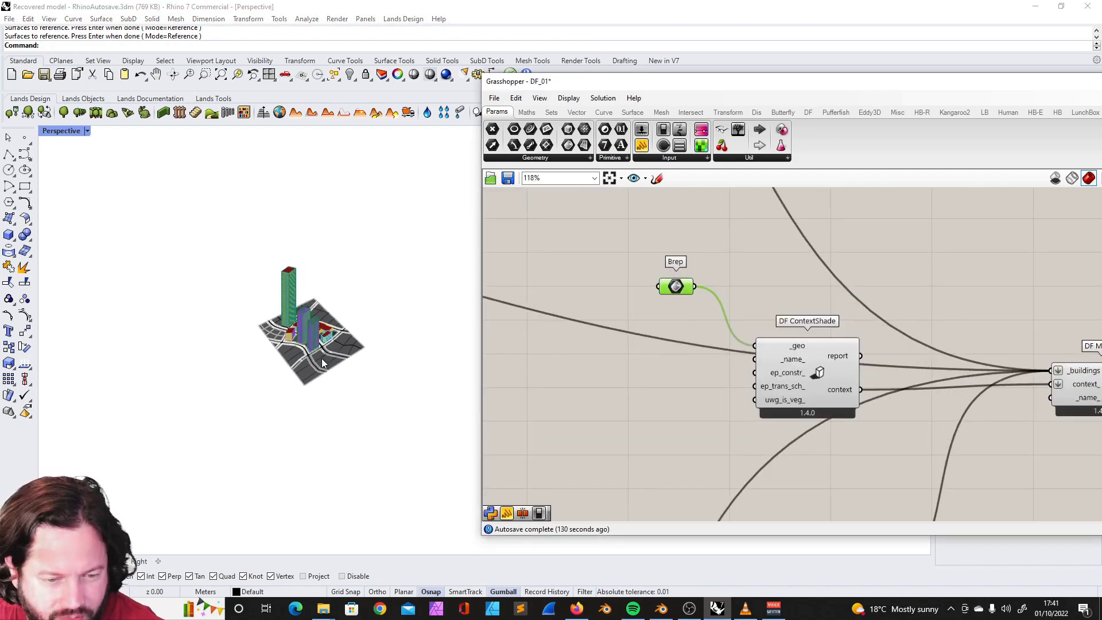
pyautogui.scroll(5, 315, 350)
pyautogui.scroll(-5, 305, 339)
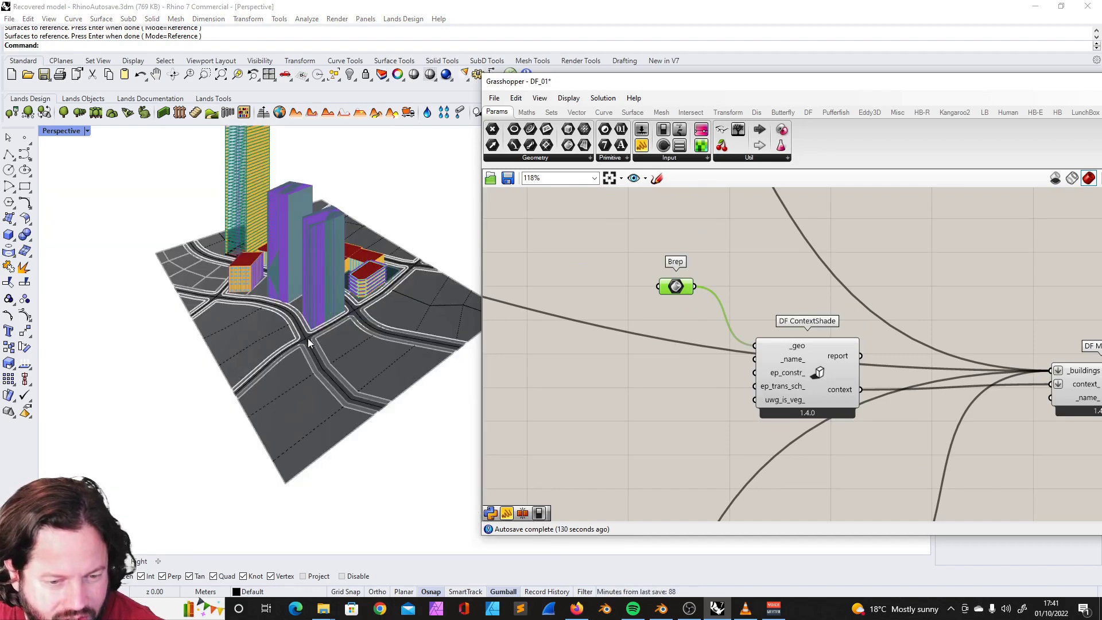
pyautogui.moveTo(345, 334); pyautogui.dragTo(357, 285, button='right')
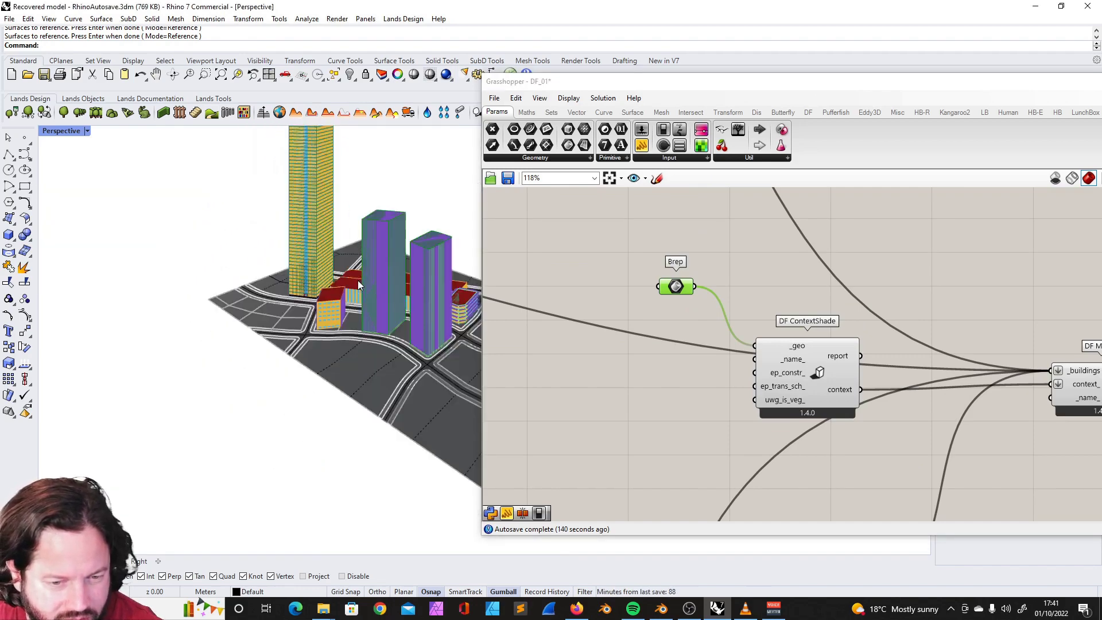
# Step: Add the selected box from Rhino as a third referenced Brep in the collection of the Brep parameter feeding DF ContextShade
pyautogui.rightClick(676, 286)
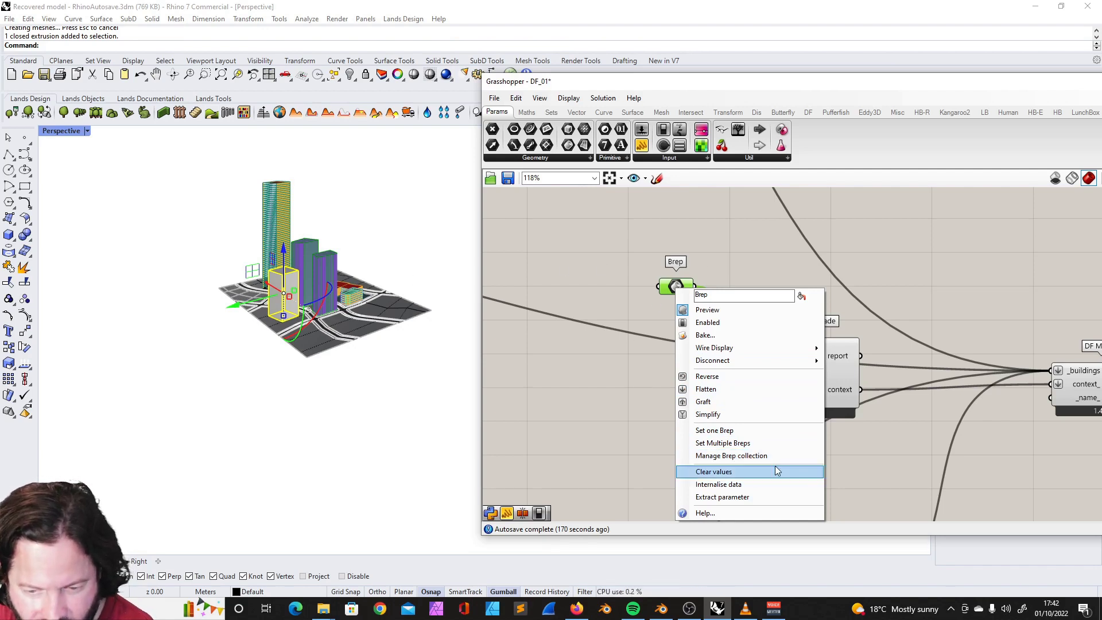
pyautogui.click(731, 456)
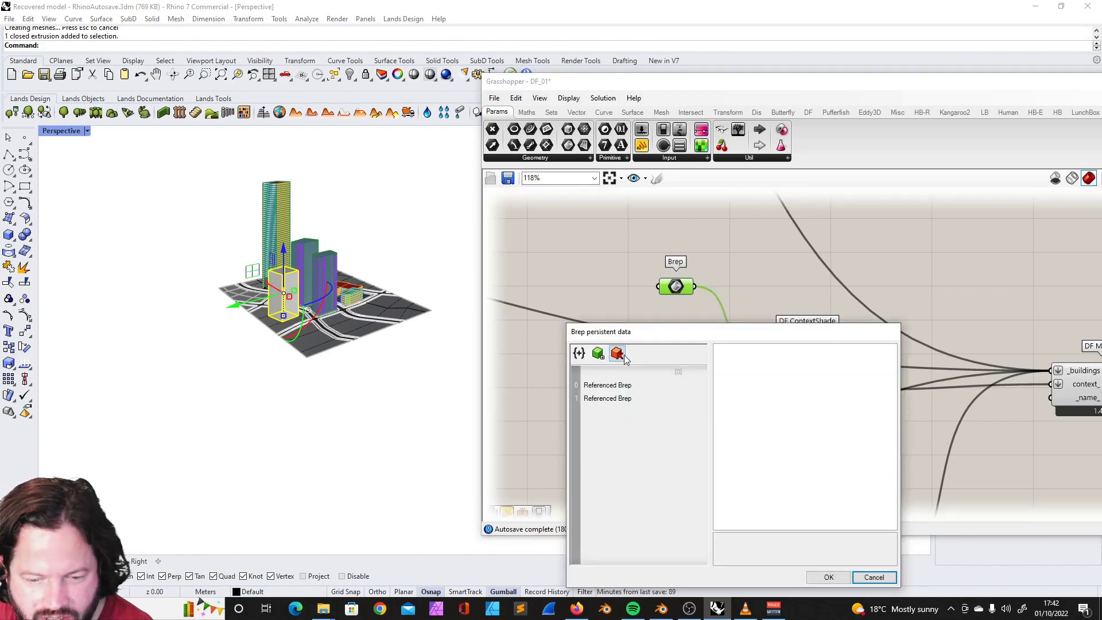
pyautogui.click(598, 354)
pyautogui.moveTo(652, 334); pyautogui.dragTo(651, 274)
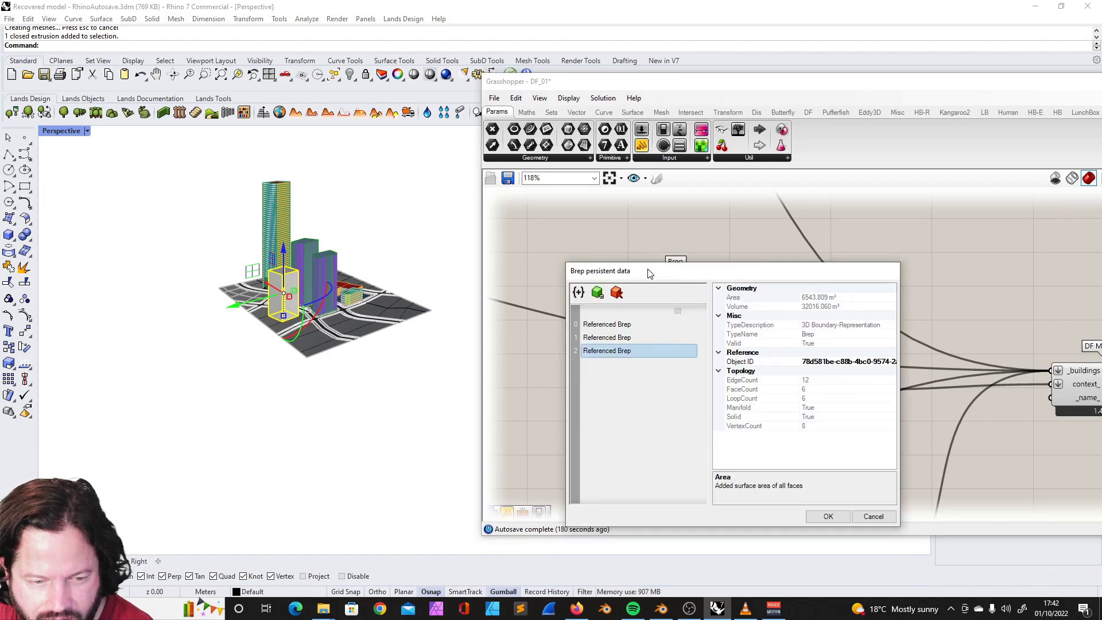
pyautogui.click(823, 519)
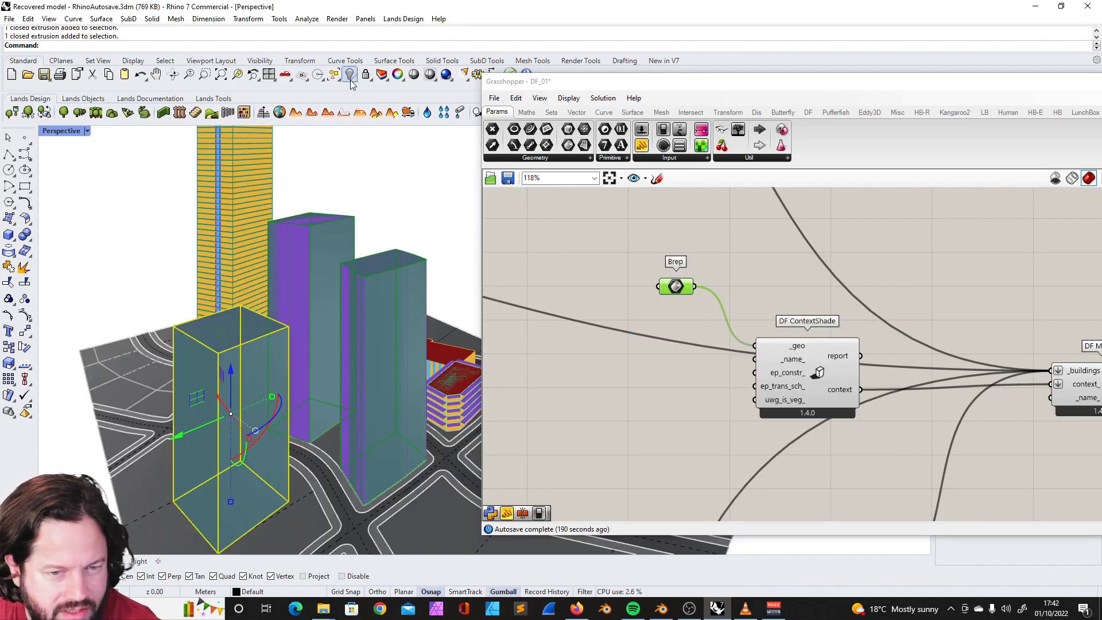
# Step: Hide the referenced box in the Rhino viewport and inspect the new context tower among the buildings
pyautogui.click(350, 75)
pyautogui.scroll(-10, 329, 209)
pyautogui.moveTo(330, 209); pyautogui.dragTo(278, 261, button='right')
pyautogui.scroll(6, 277, 265)
pyautogui.scroll(-2, 313, 281)
pyautogui.scroll(2, 314, 281)
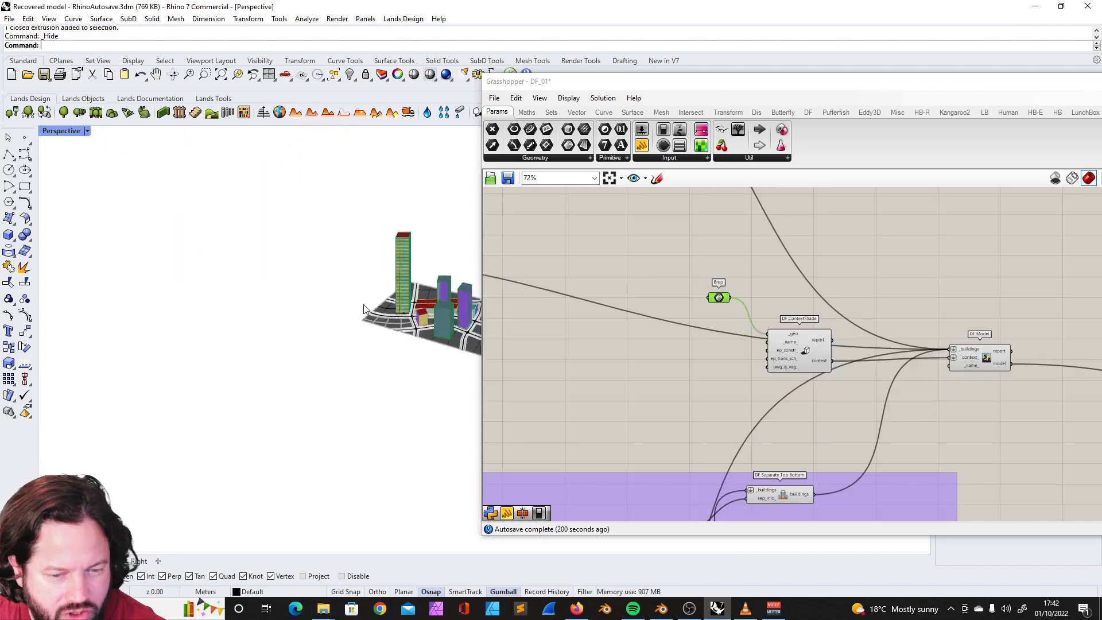
pyautogui.moveTo(348, 321); pyautogui.dragTo(456, 335, button='right')
pyautogui.scroll(10, 456, 335)
pyautogui.scroll(-6, 328, 319)
pyautogui.scroll(4, 459, 402)
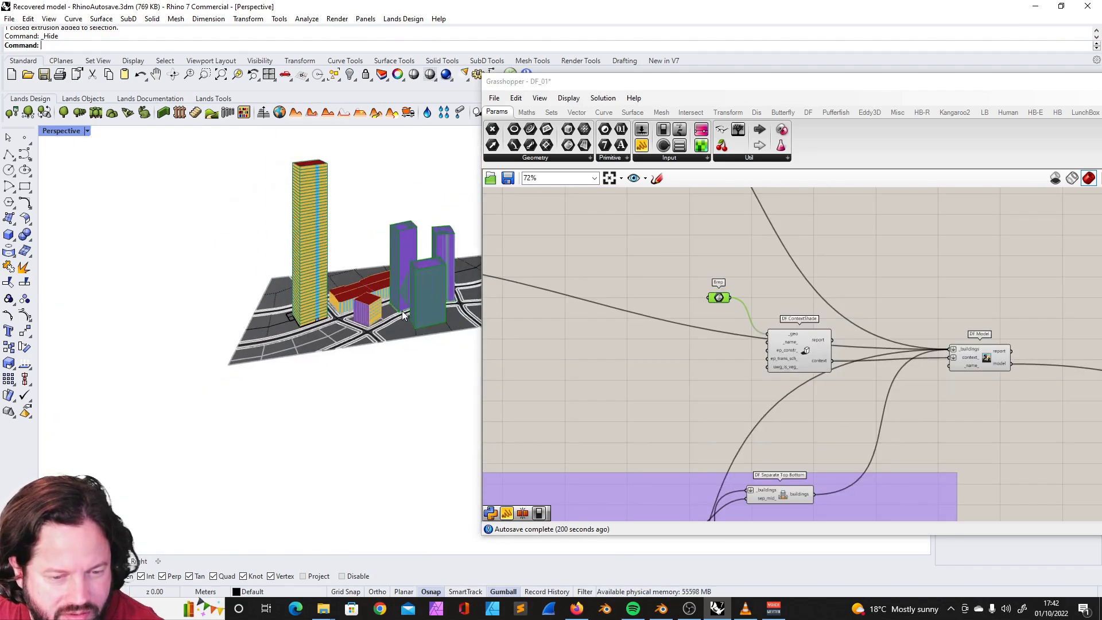
pyautogui.click(690, 608)
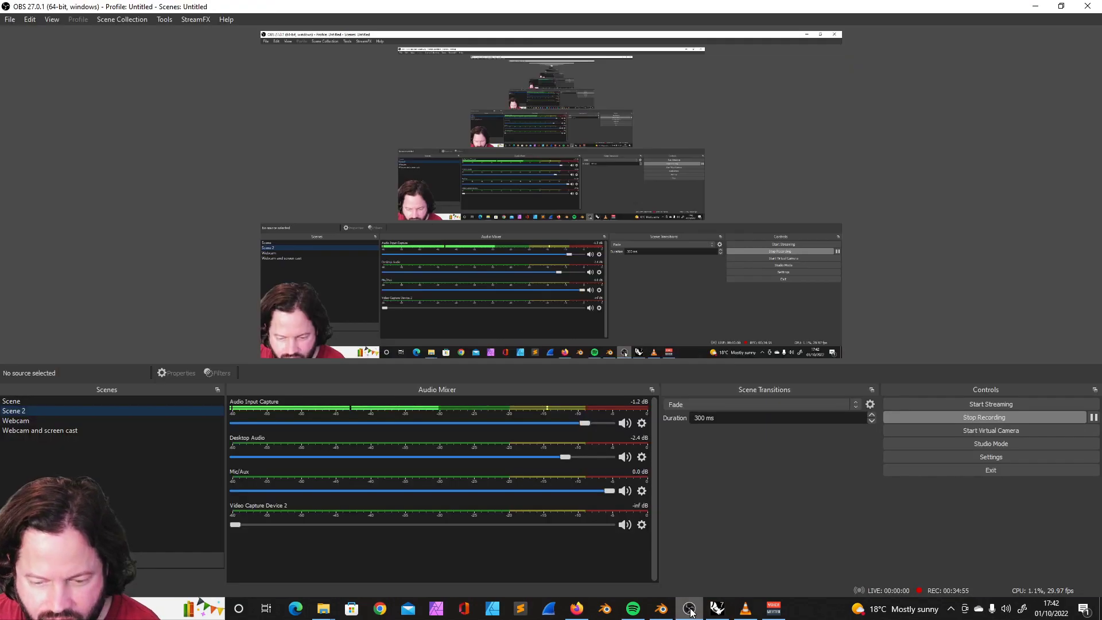
pyautogui.click(718, 611)
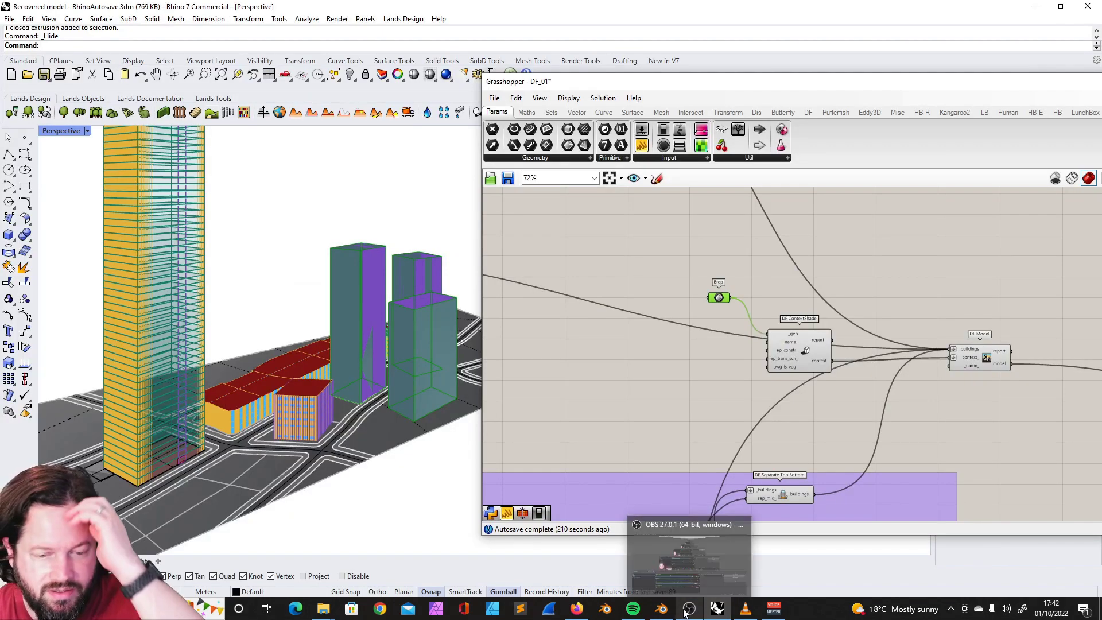
# Step: Review the whole definition against the district preview and select the DF Model component that gathers the buildings and context
pyautogui.scroll(-3, 884, 333)
pyautogui.moveTo(748, 307); pyautogui.dragTo(1065, 486)
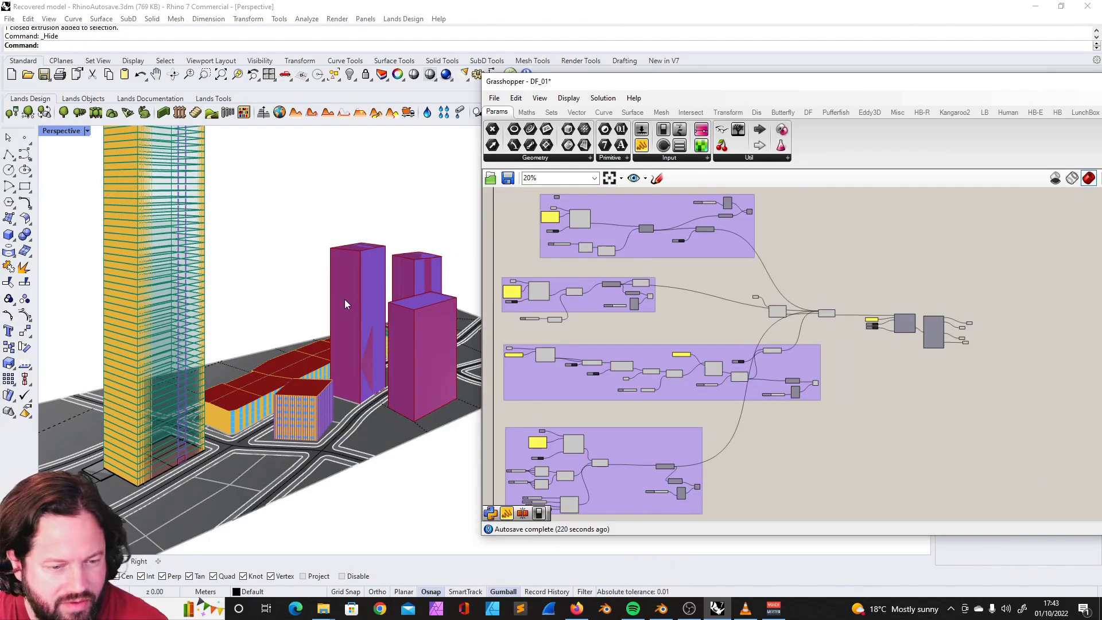
pyautogui.scroll(-2, 346, 298)
pyautogui.scroll(3, 327, 282)
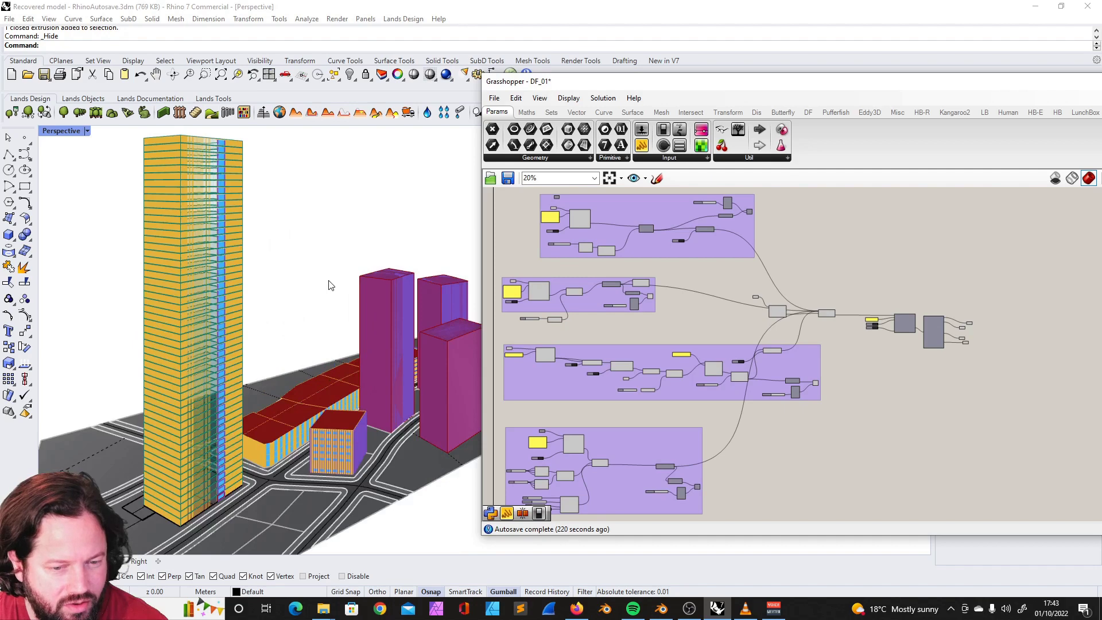
pyautogui.scroll(3, 829, 310)
pyautogui.scroll(4, 829, 308)
pyautogui.click(831, 336)
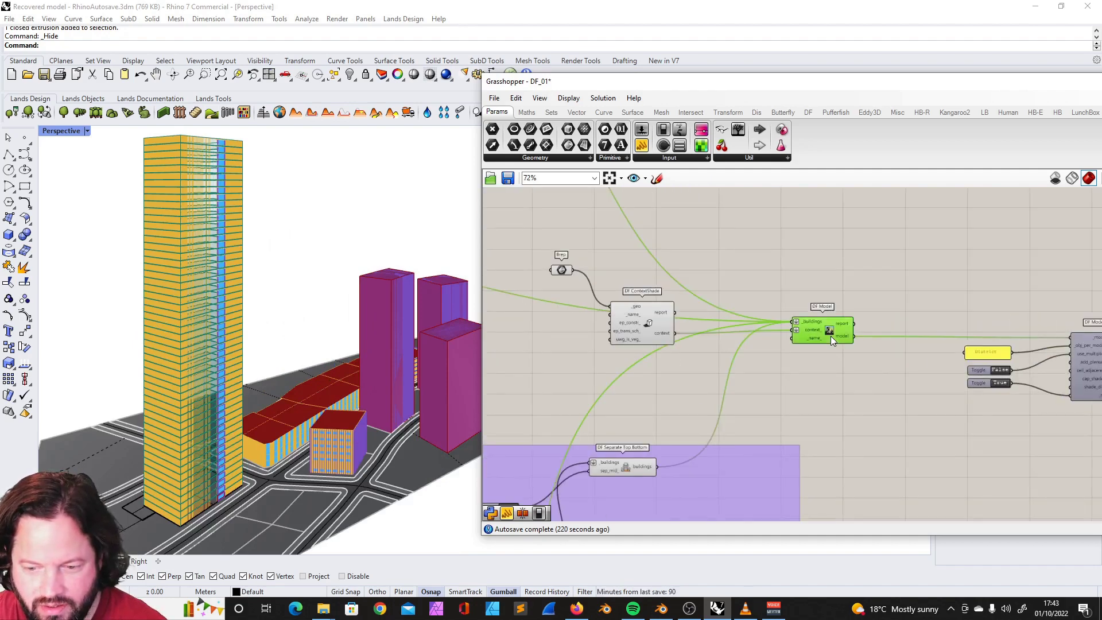
# Step: Reposition the Grasshopper window to expose the full Dragonfly toolset and look through its Visualize components
pyautogui.moveTo(821, 91); pyautogui.dragTo(684, 86)
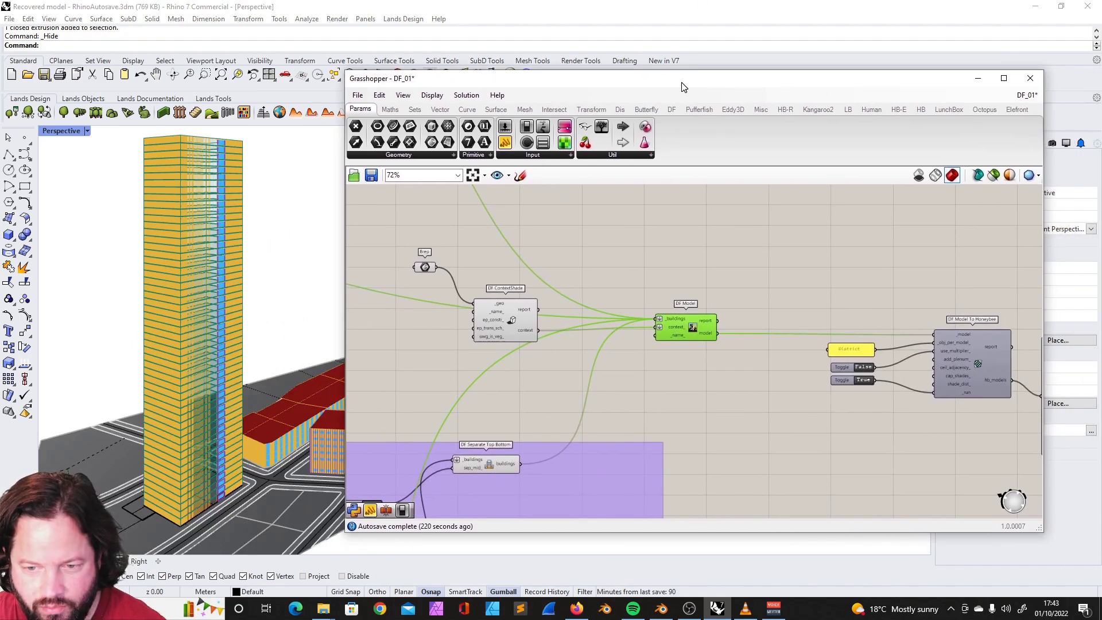
pyautogui.click(670, 111)
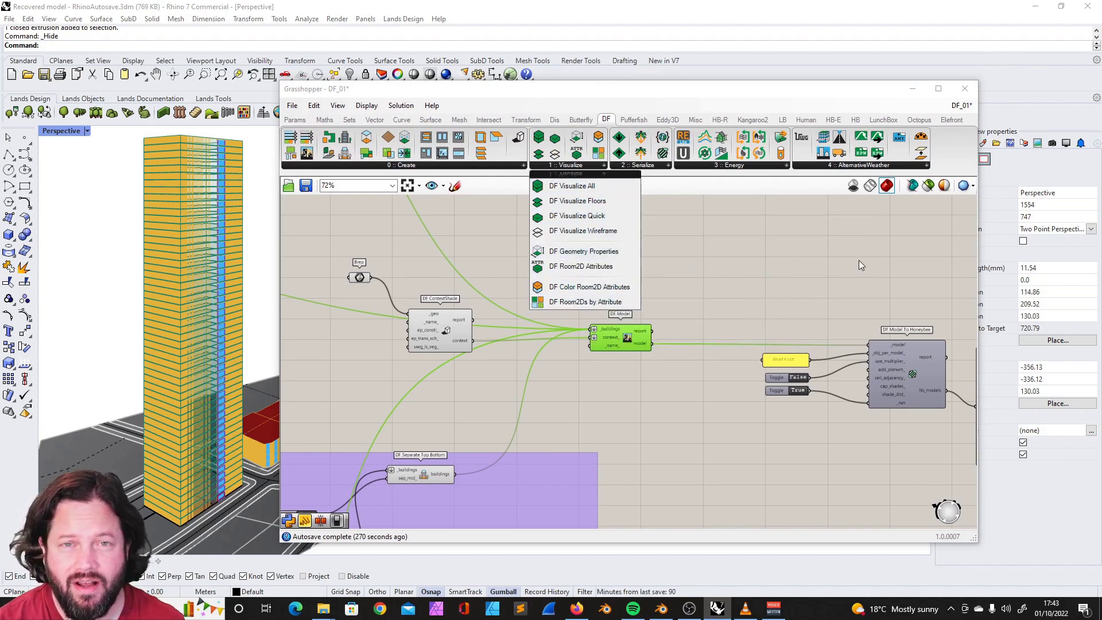
pyautogui.click(807, 263)
# Step: Look through the Dragonfly Serialize and Energy component lists
pyautogui.scroll(-3, 737, 306)
pyautogui.scroll(4, 902, 355)
pyautogui.scroll(-2, 901, 355)
pyautogui.click(643, 165)
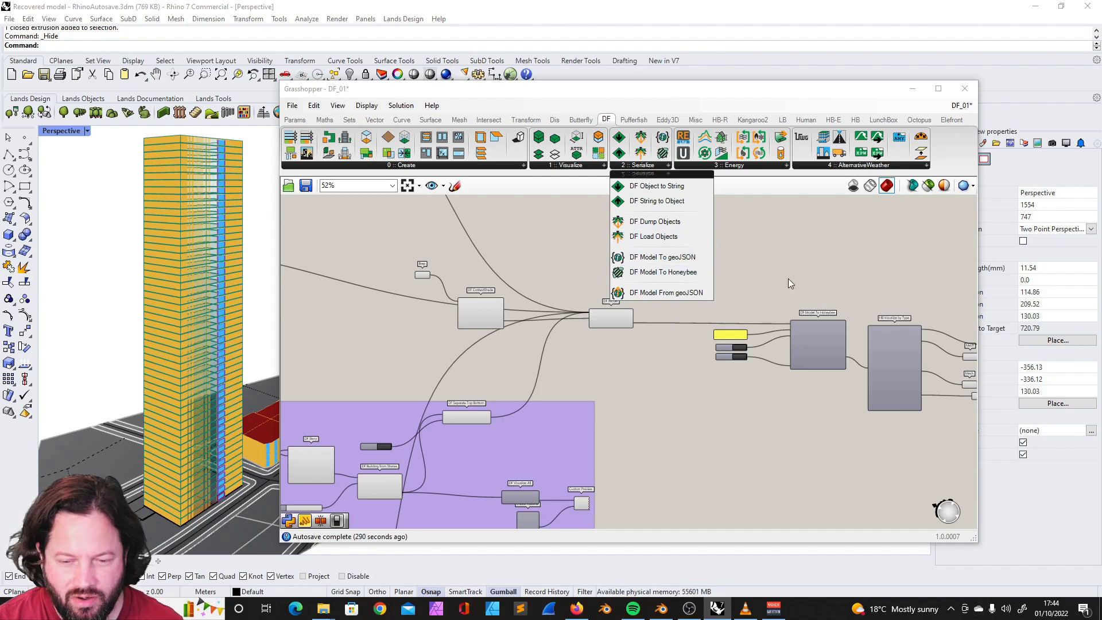
pyautogui.click(774, 223)
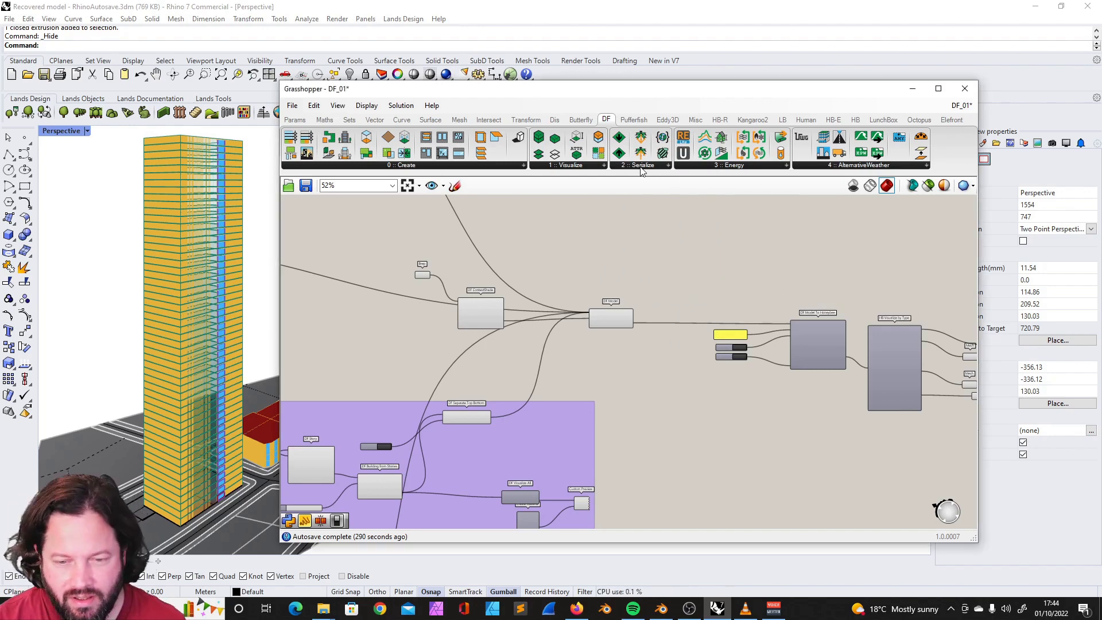
pyautogui.click(738, 168)
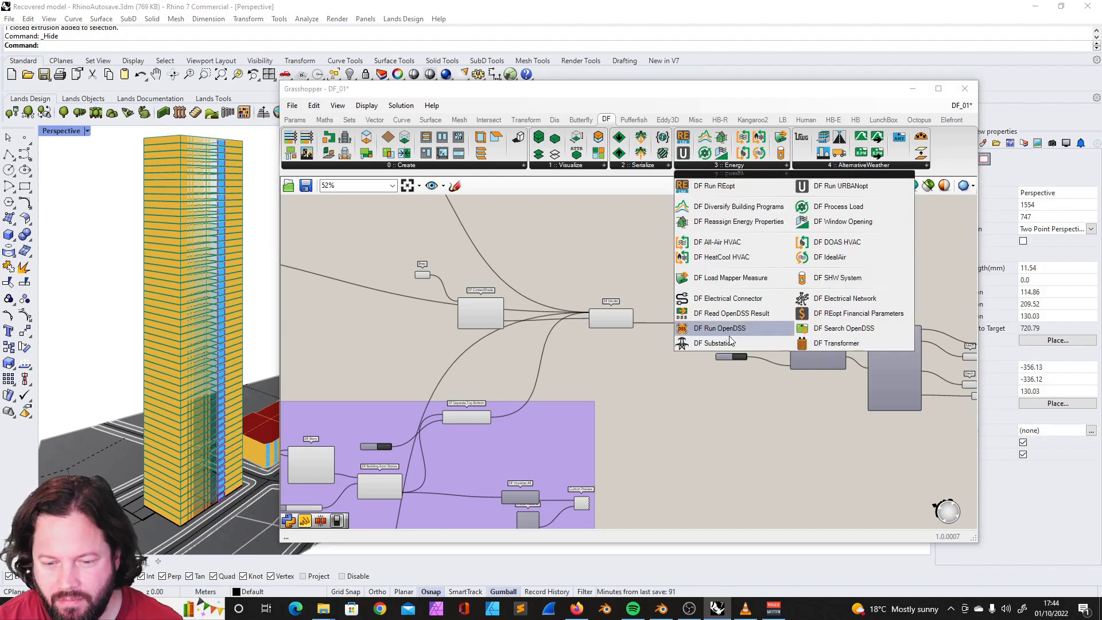